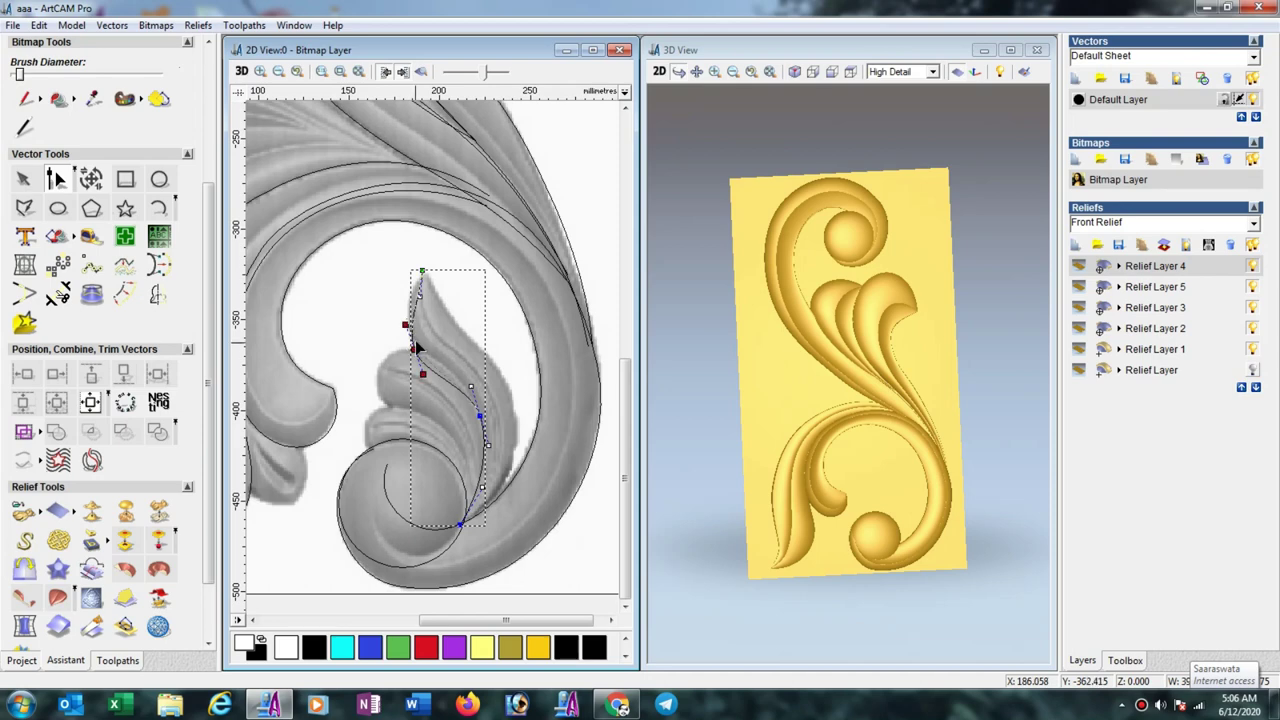
# Adjust the nodes and curve handles of the pointed leaf's left-side vector to follow the leaf edge in the bitmap up to its tip.
pyautogui.scroll(3, 450, 380)
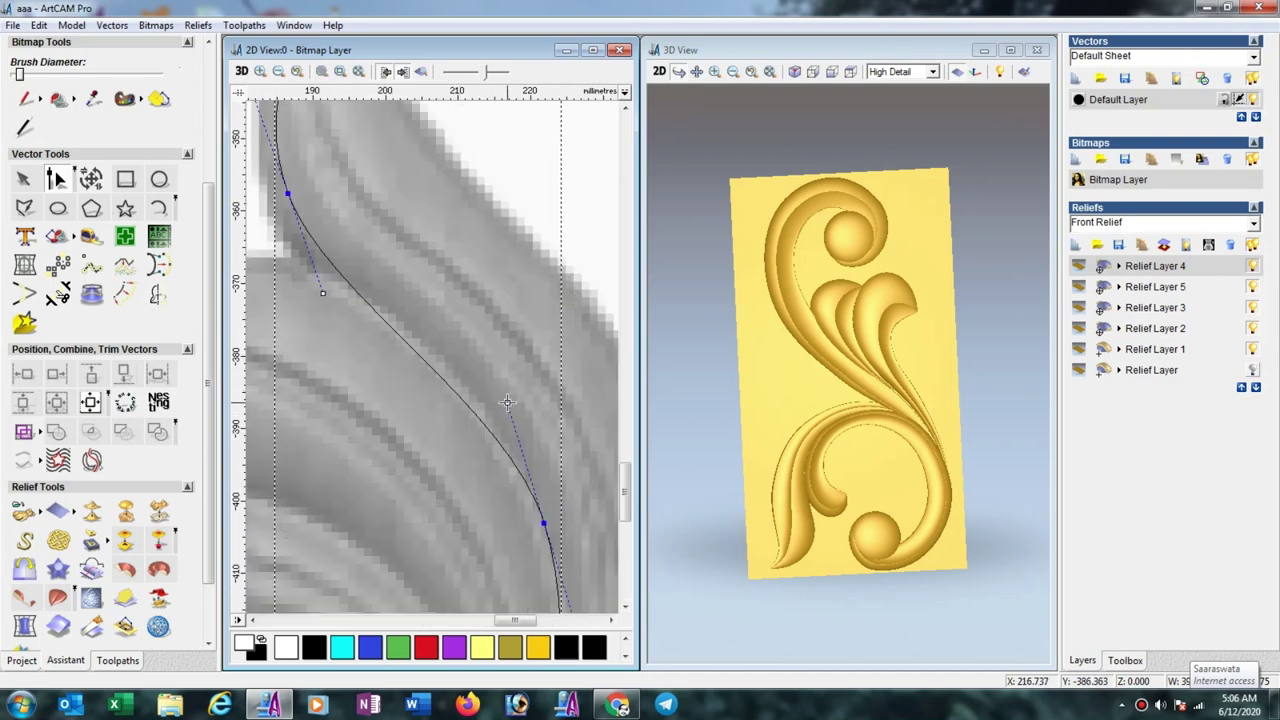
pyautogui.scroll(-3, 386, 360)
pyautogui.scroll(4, 386, 360)
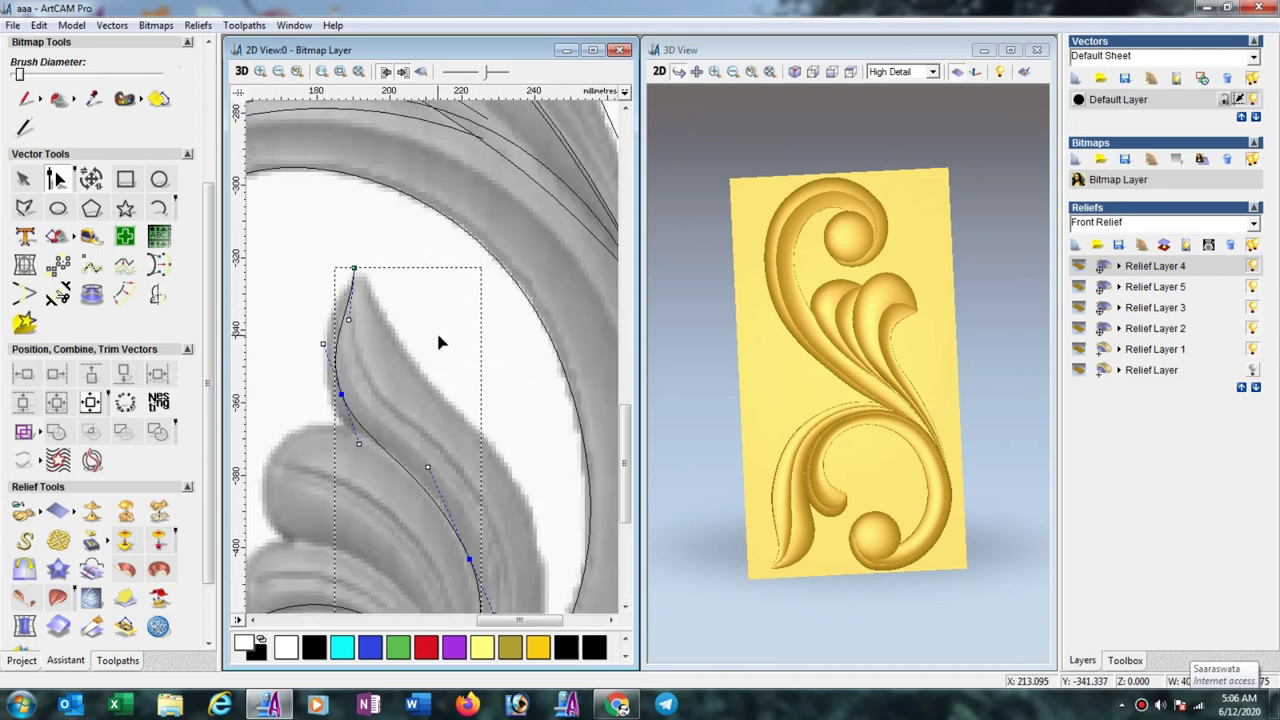
pyautogui.scroll(-3, 366, 372)
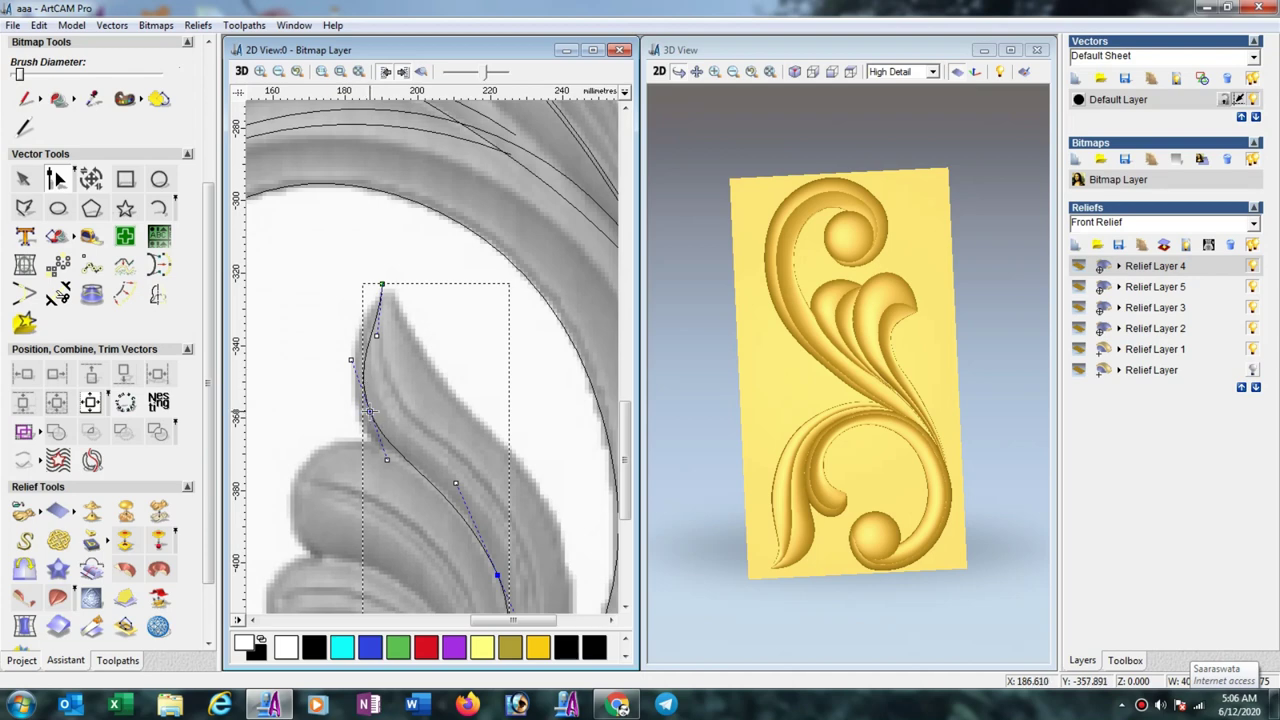
pyautogui.moveTo(370, 411); pyautogui.dragTo(358, 416)
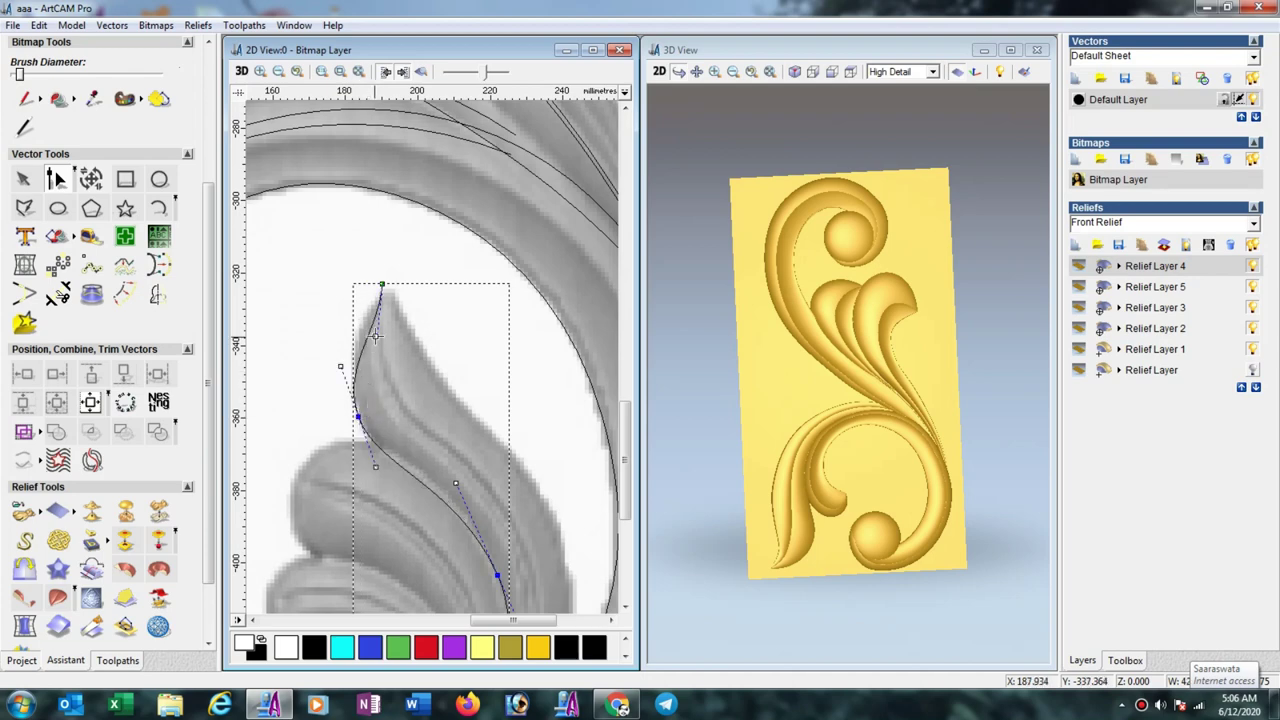
pyautogui.moveTo(354, 340); pyautogui.dragTo(350, 333)
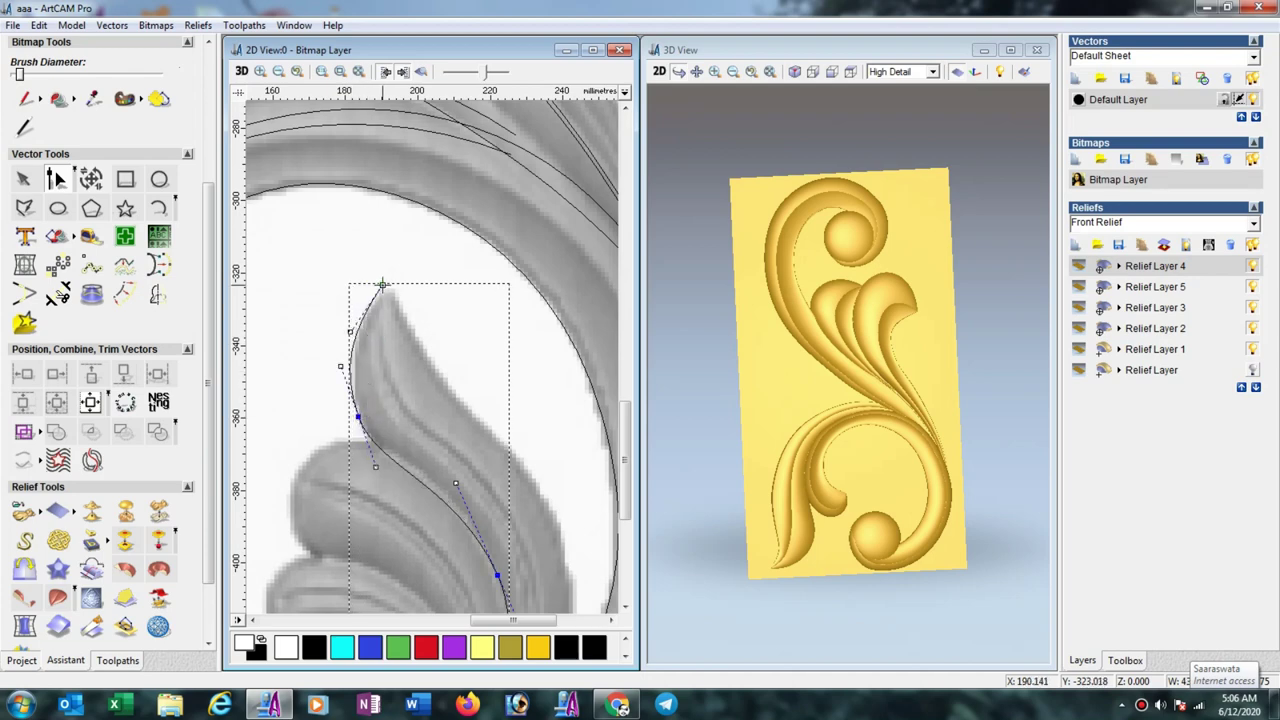
pyautogui.moveTo(381, 285); pyautogui.dragTo(387, 289)
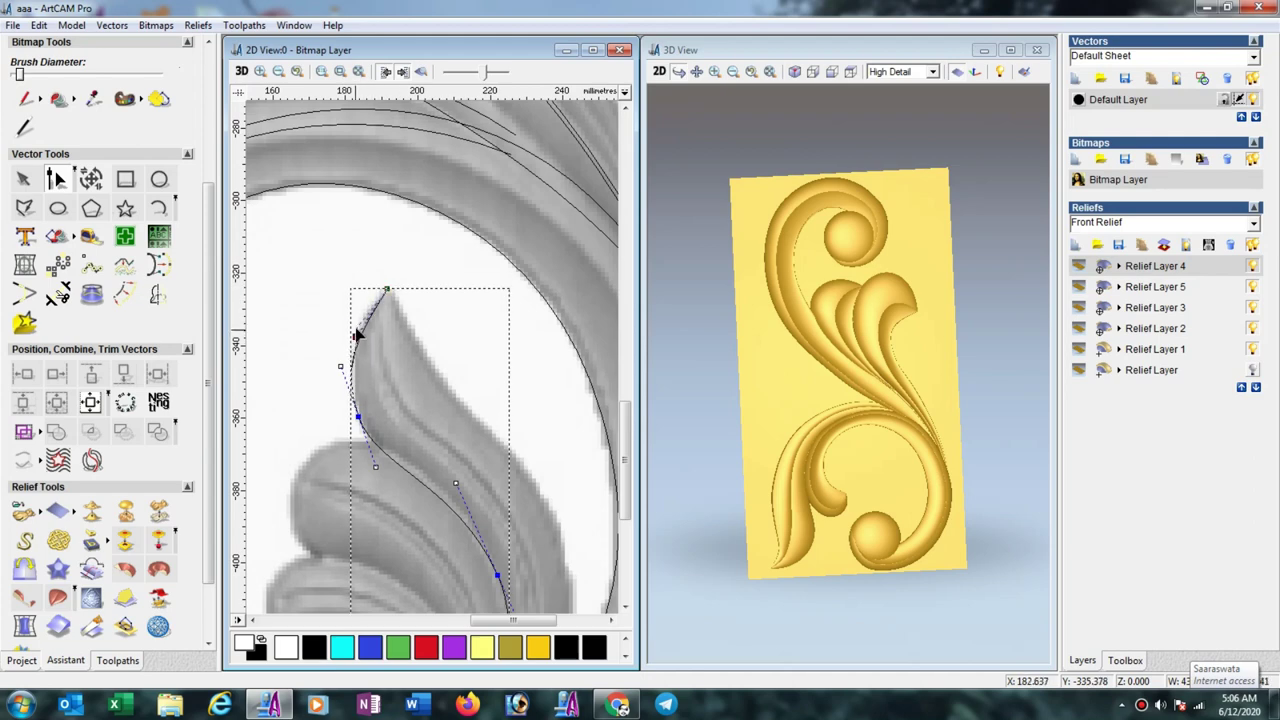
pyautogui.scroll(-2, 357, 335)
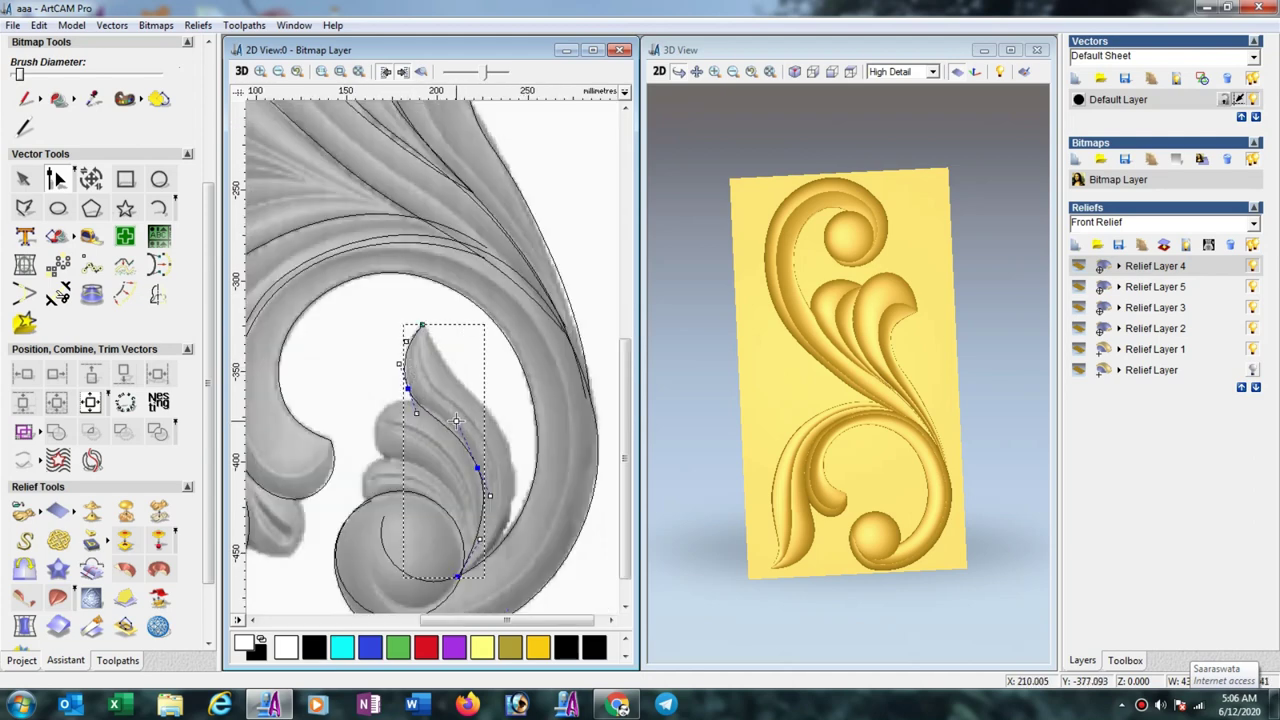
pyautogui.moveTo(457, 421); pyautogui.dragTo(450, 405)
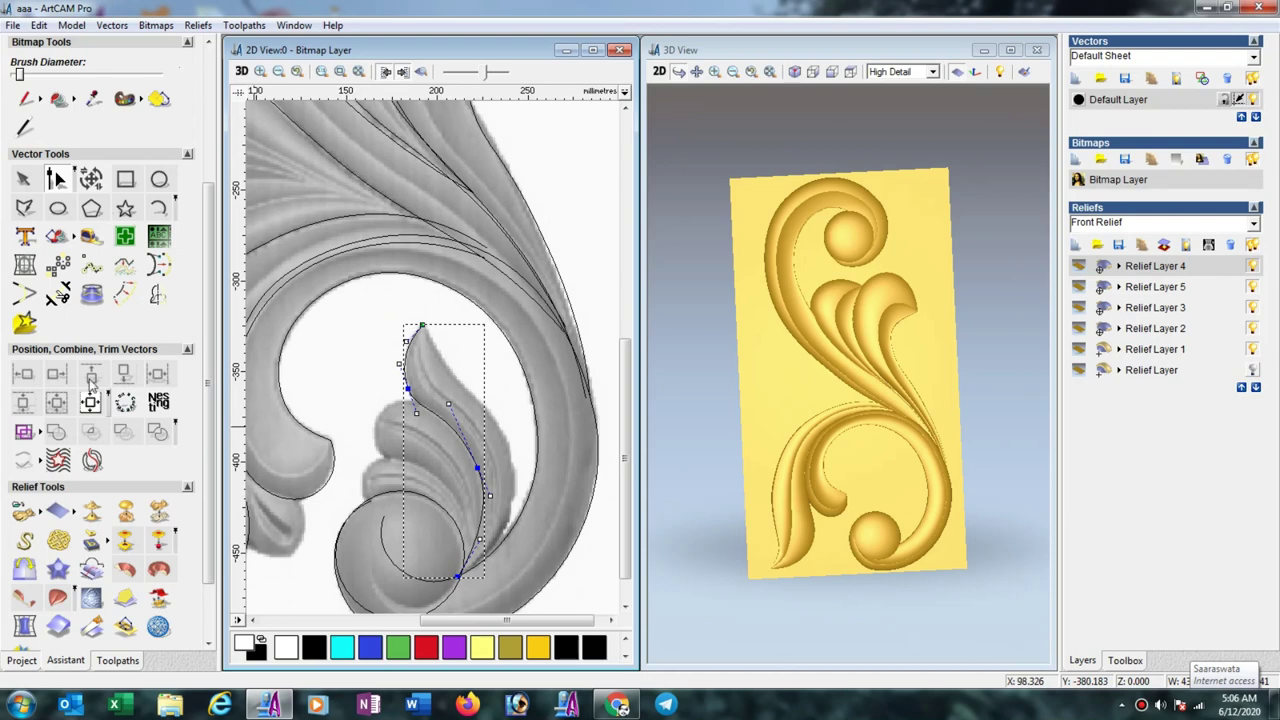
# Draw a polyline along the pointed leaf's right edge, from its tip through two intermediate points to its base.
pyautogui.press('p')
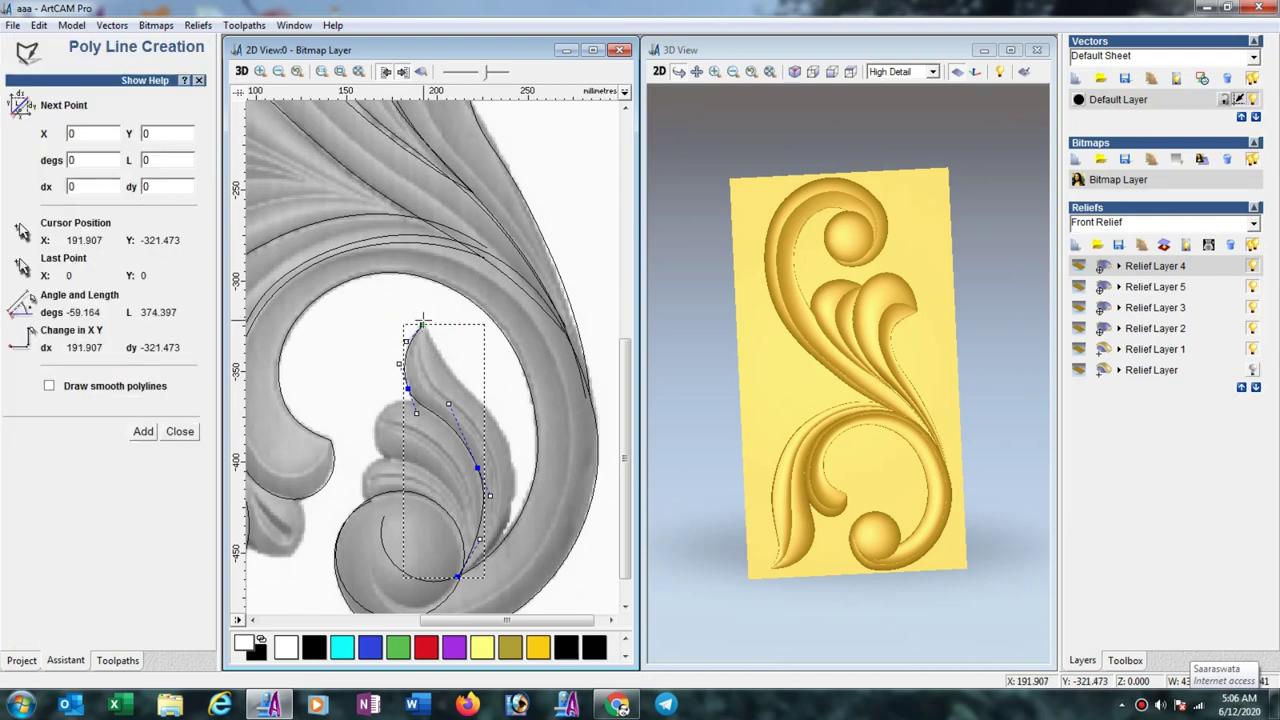
pyautogui.click(450, 372)
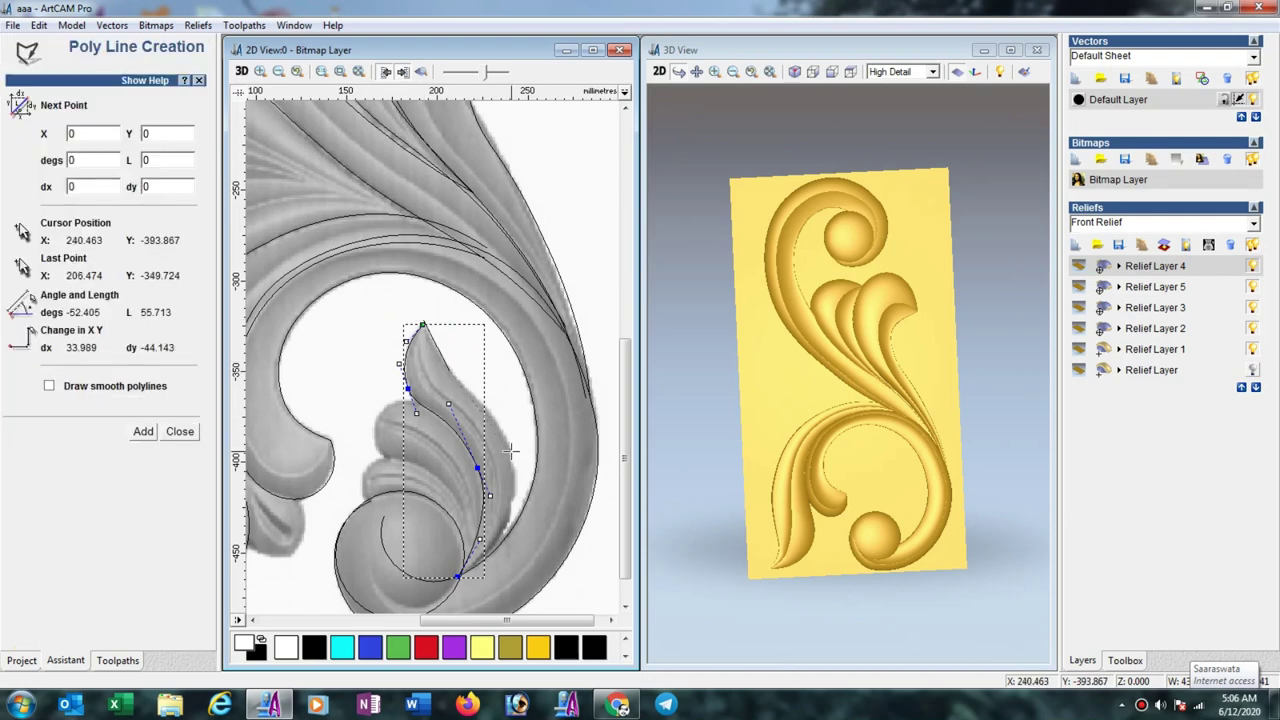
pyautogui.click(510, 450)
pyautogui.click(457, 579)
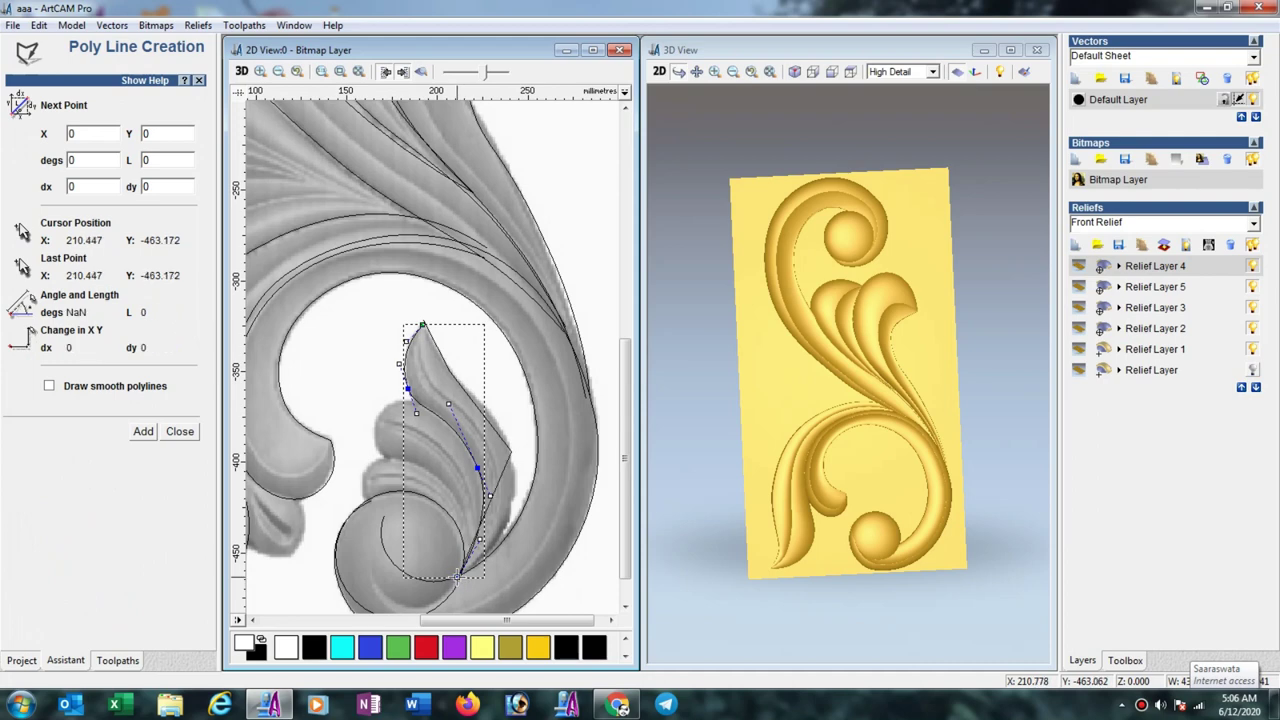
pyautogui.press('Escape')
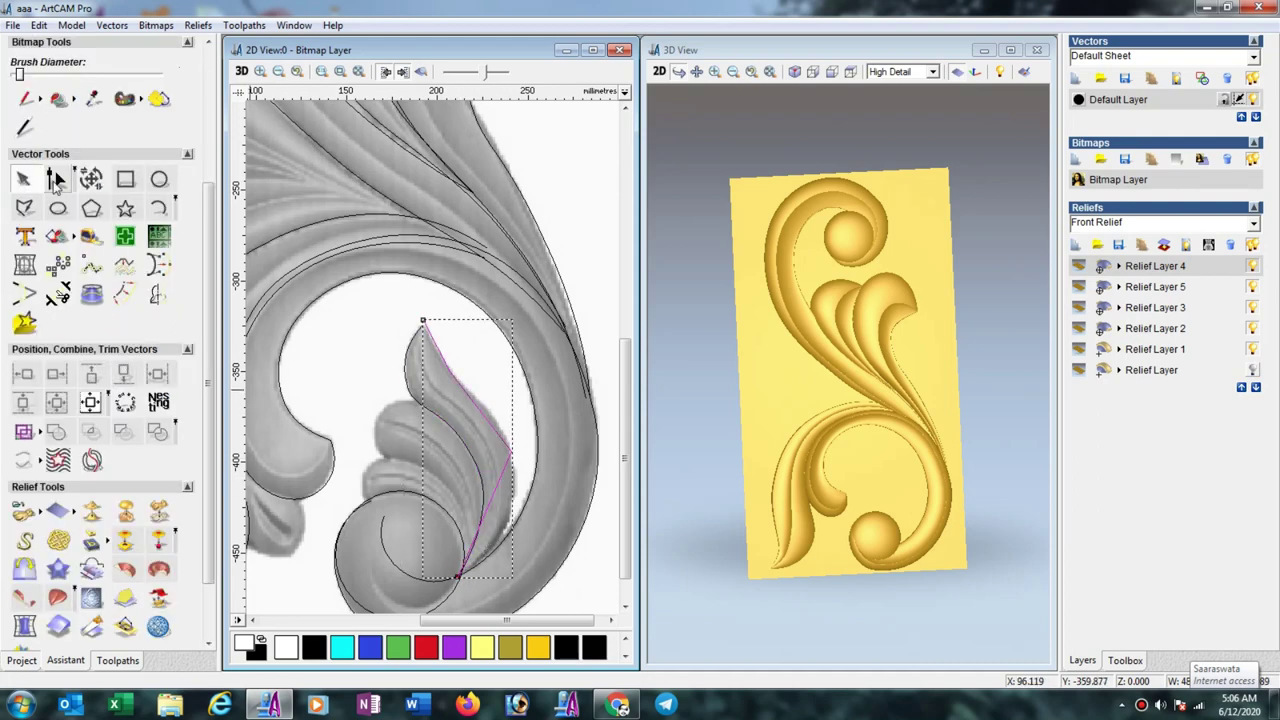
# Convert the new polyline's nodes to smooth curves and bend its lower span outward along the leaf's edge.
pyautogui.click(57, 179)
pyautogui.moveTo(371, 297); pyautogui.dragTo(528, 568)
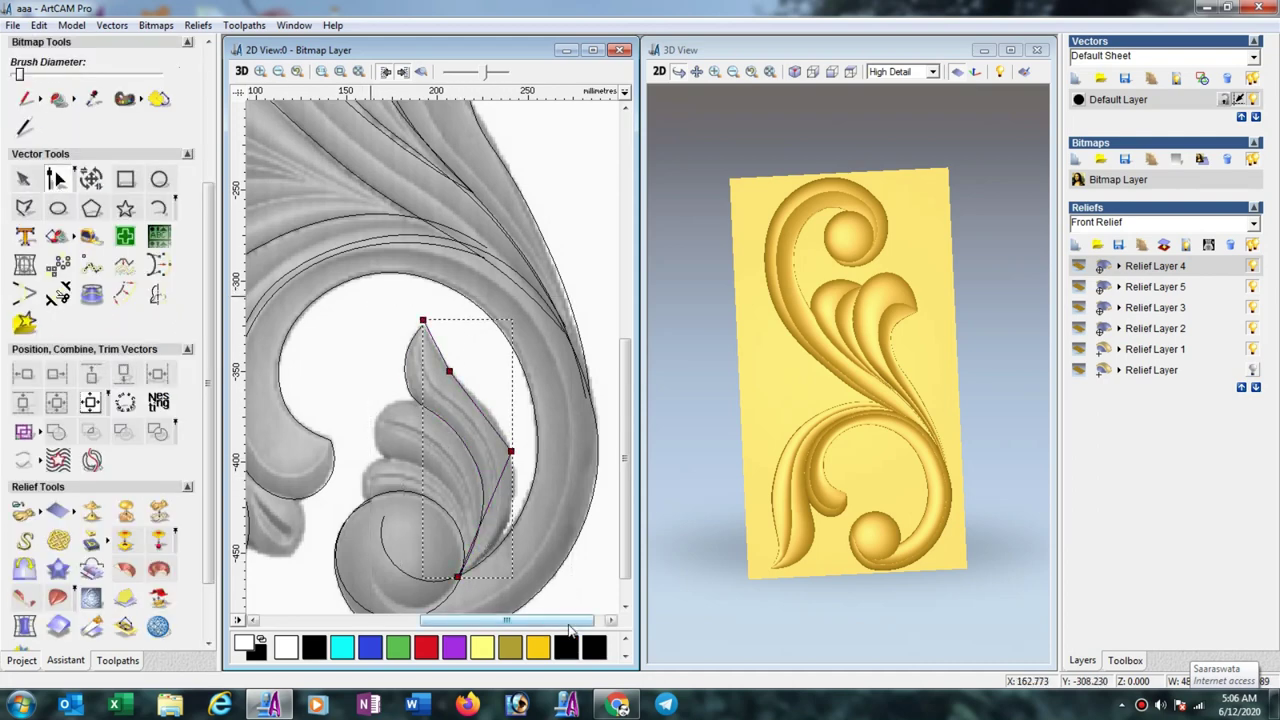
pyautogui.press('s')
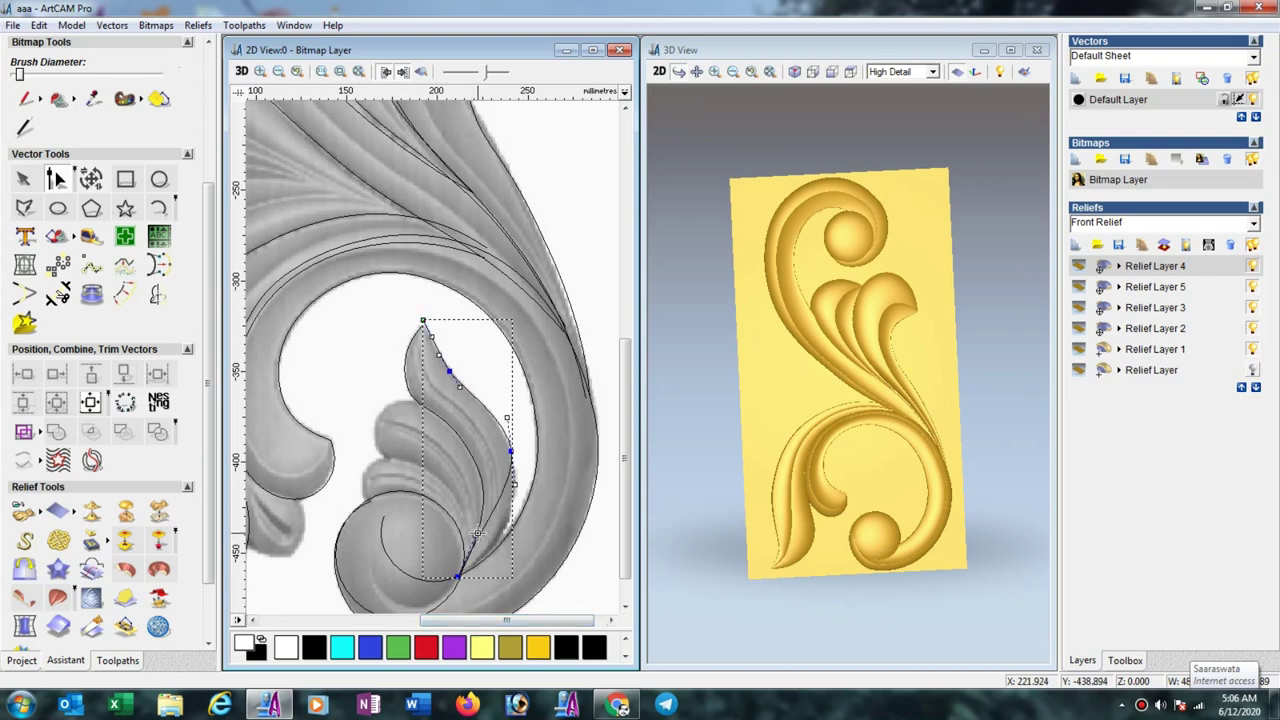
pyautogui.moveTo(501, 562); pyautogui.dragTo(500, 561)
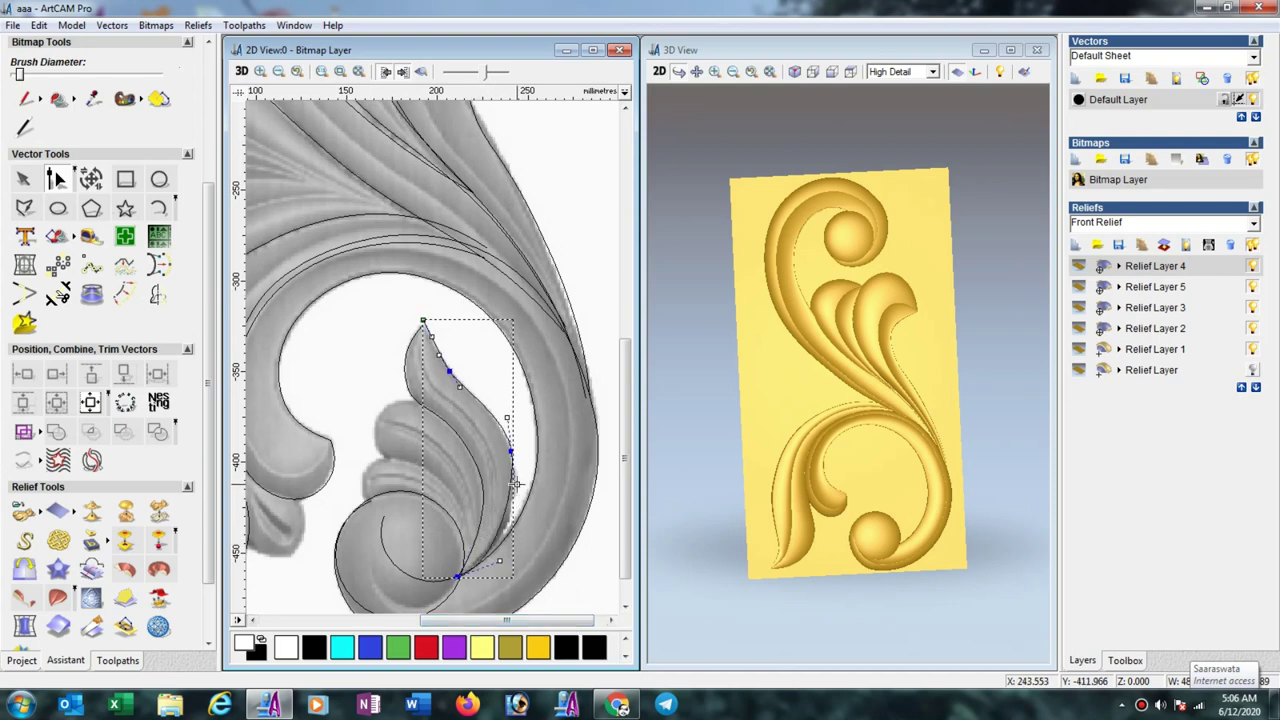
pyautogui.moveTo(524, 509); pyautogui.dragTo(523, 508)
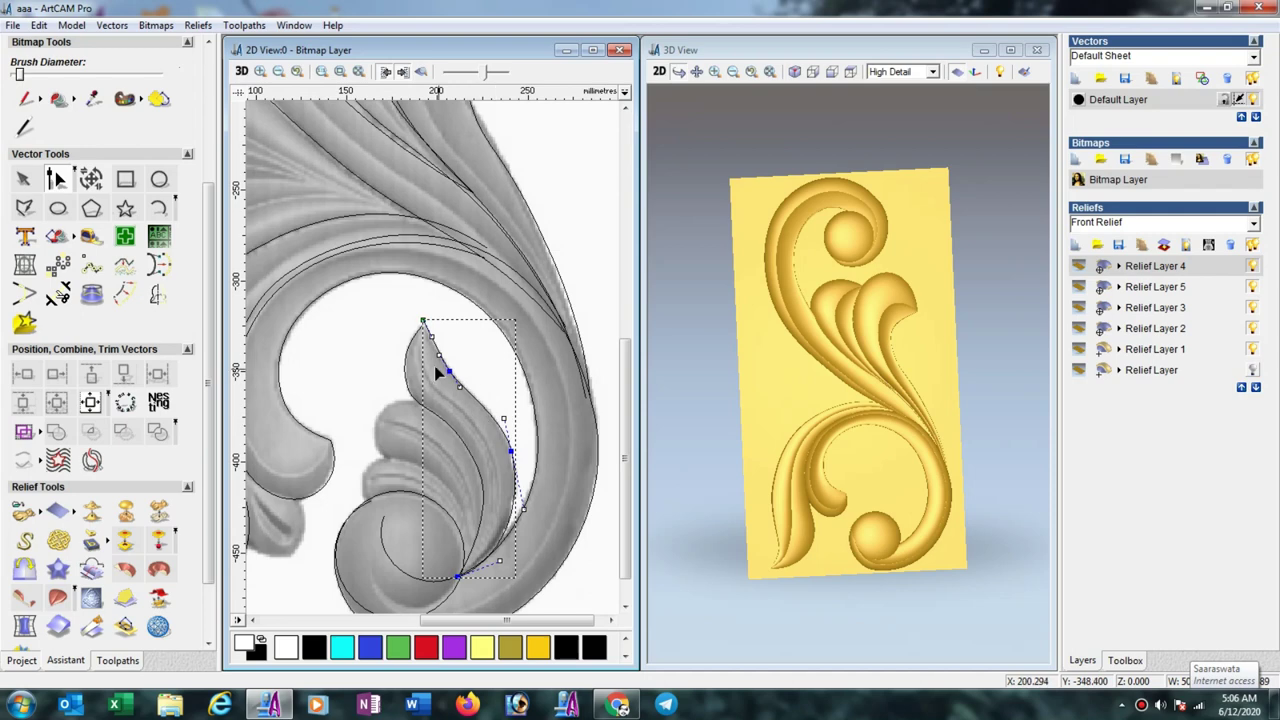
# Refine the right-edge curve near the leaf tip, moving its end node onto the left curve's end and adjusting the adjacent handles.
pyautogui.scroll(2, 437, 372)
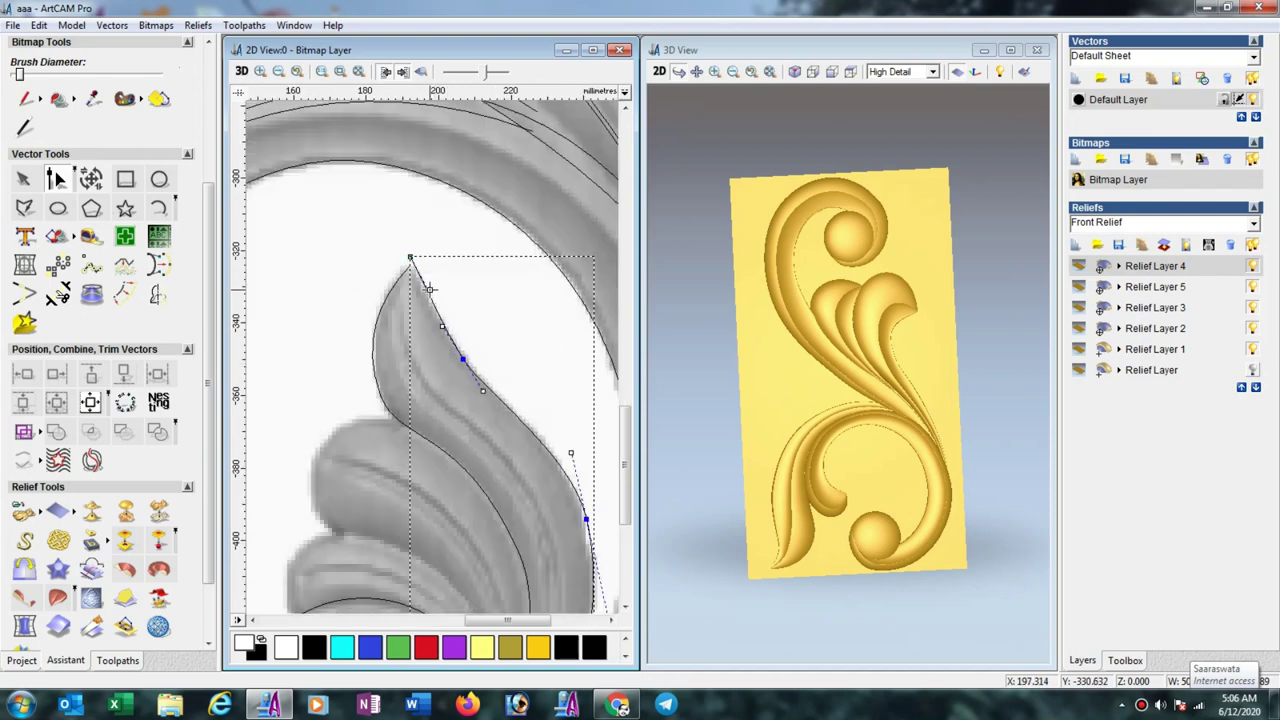
pyautogui.moveTo(428, 290); pyautogui.dragTo(424, 302)
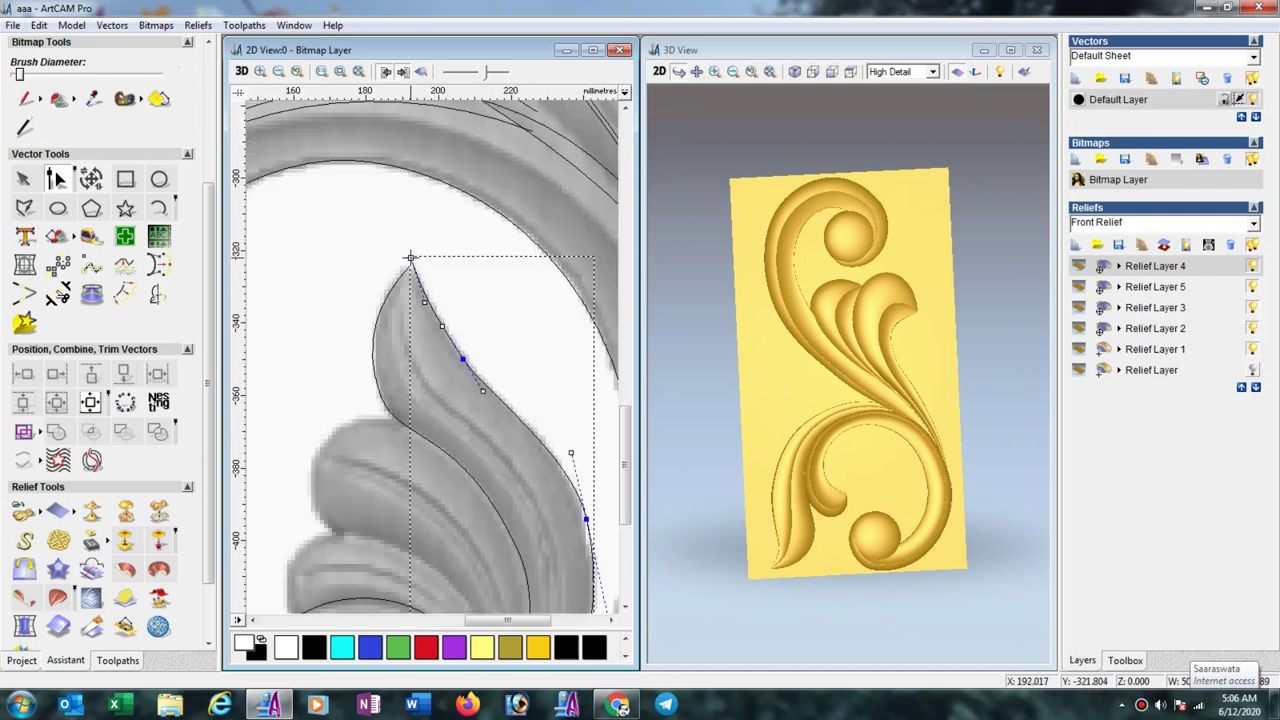
pyautogui.moveTo(410, 257); pyautogui.dragTo(408, 268)
pyautogui.moveTo(442, 326); pyautogui.dragTo(439, 324)
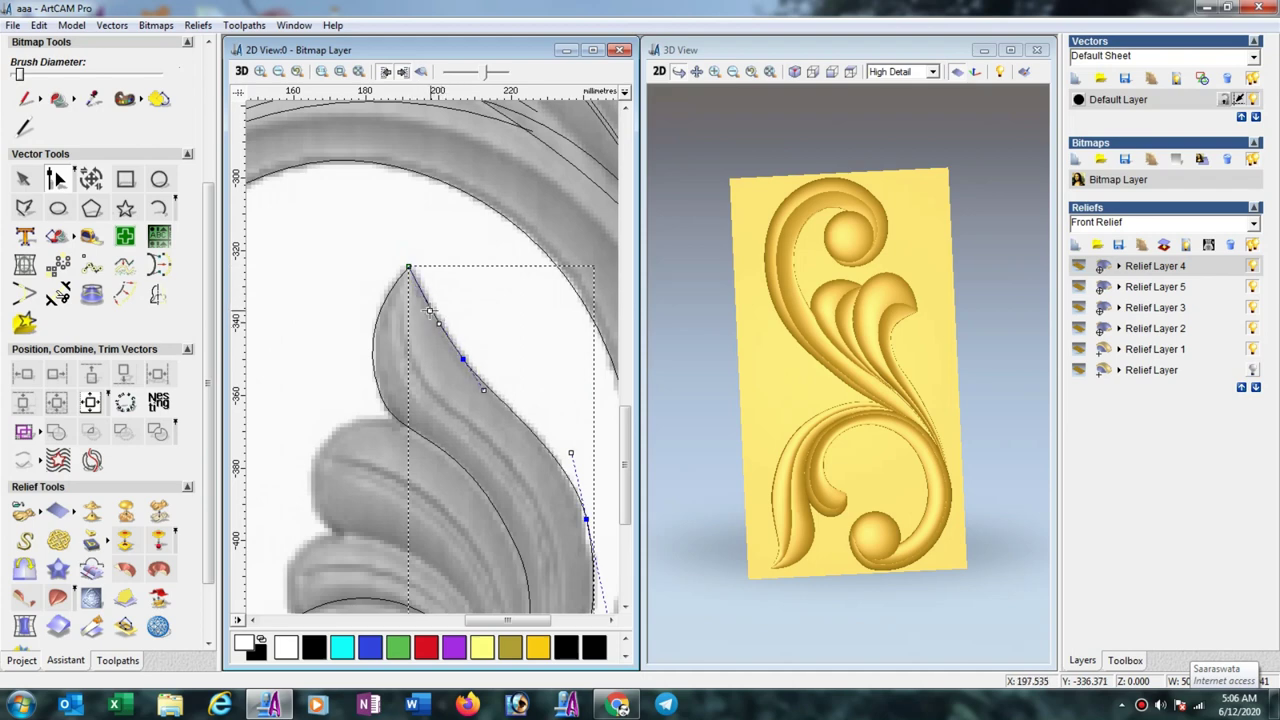
# Create an ellipse about 48 mm wide and 41 mm high and move it over the rounded lobe below the pointed leaf.
pyautogui.scroll(-2, 506, 357)
pyautogui.scroll(2, 372, 463)
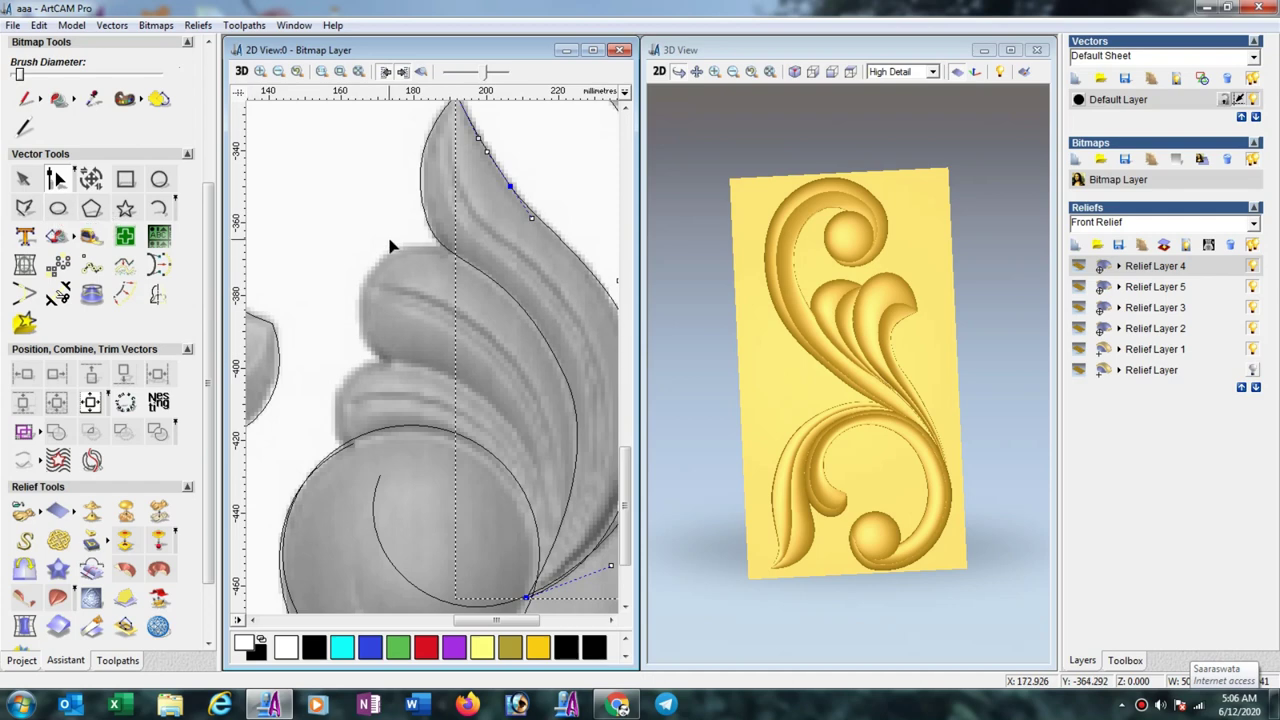
pyautogui.click(432, 240)
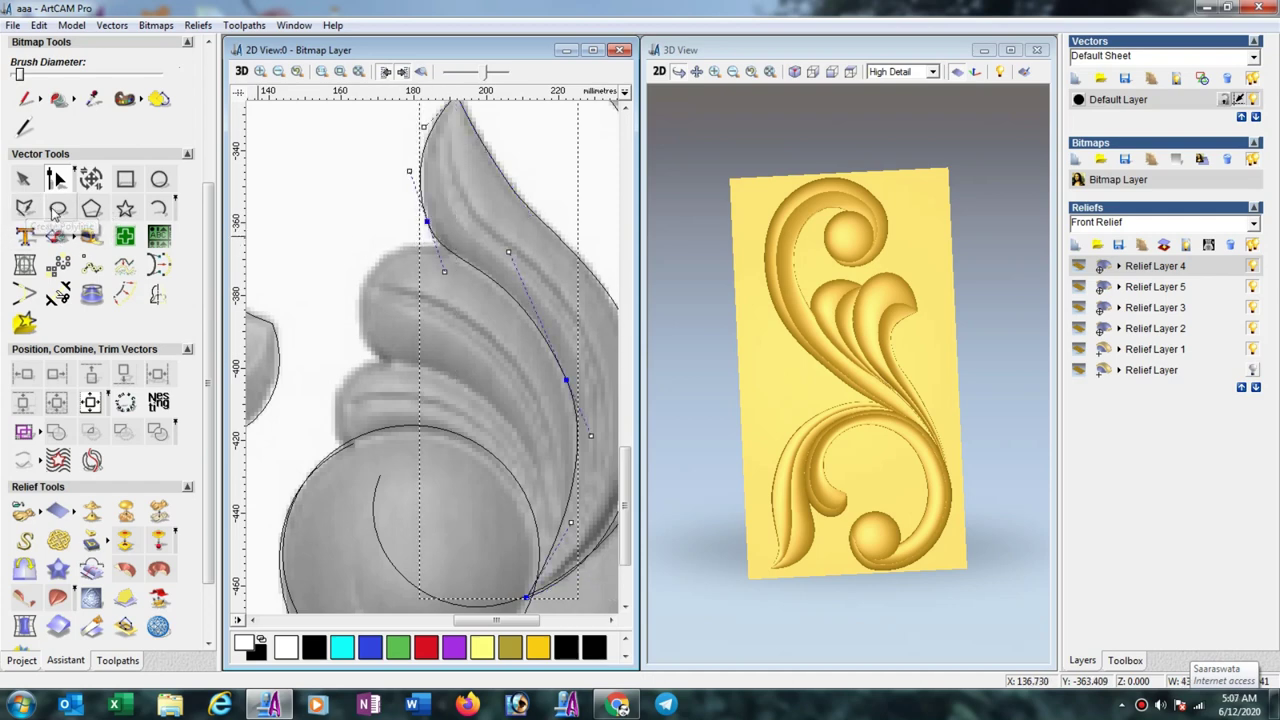
pyautogui.click(57, 208)
pyautogui.moveTo(374, 287); pyautogui.dragTo(462, 361)
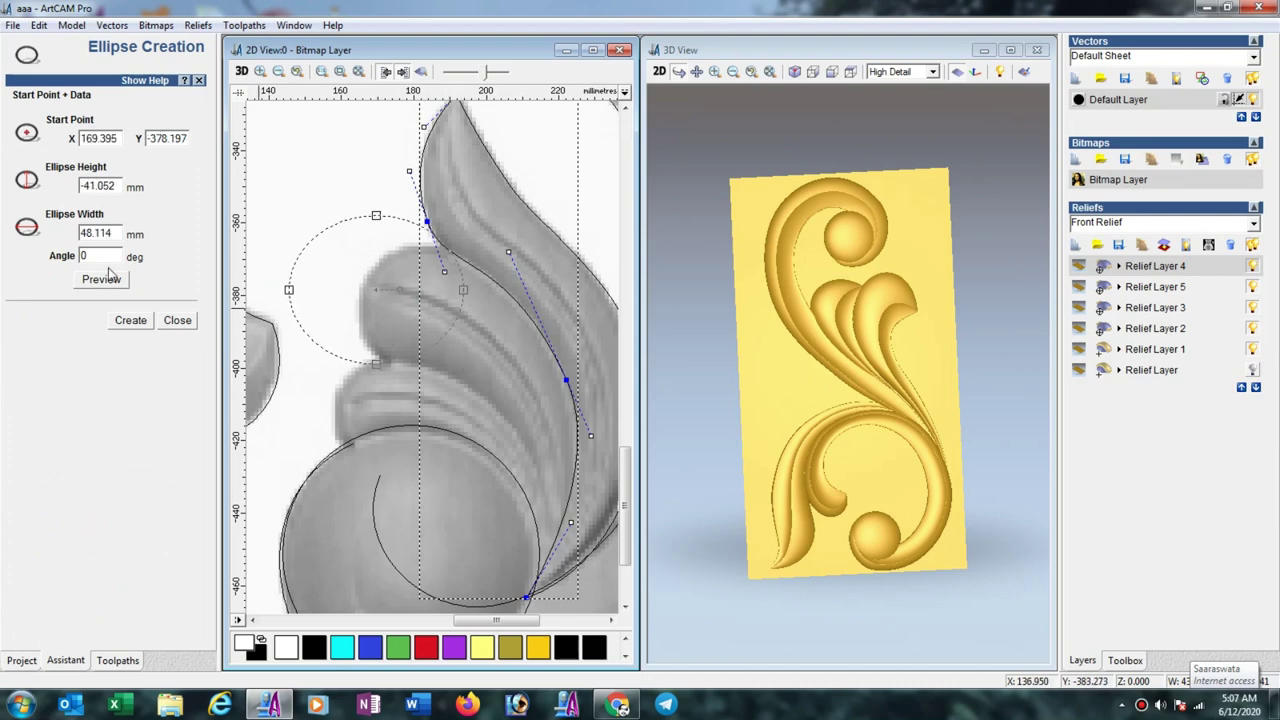
pyautogui.click(130, 320)
pyautogui.click(177, 320)
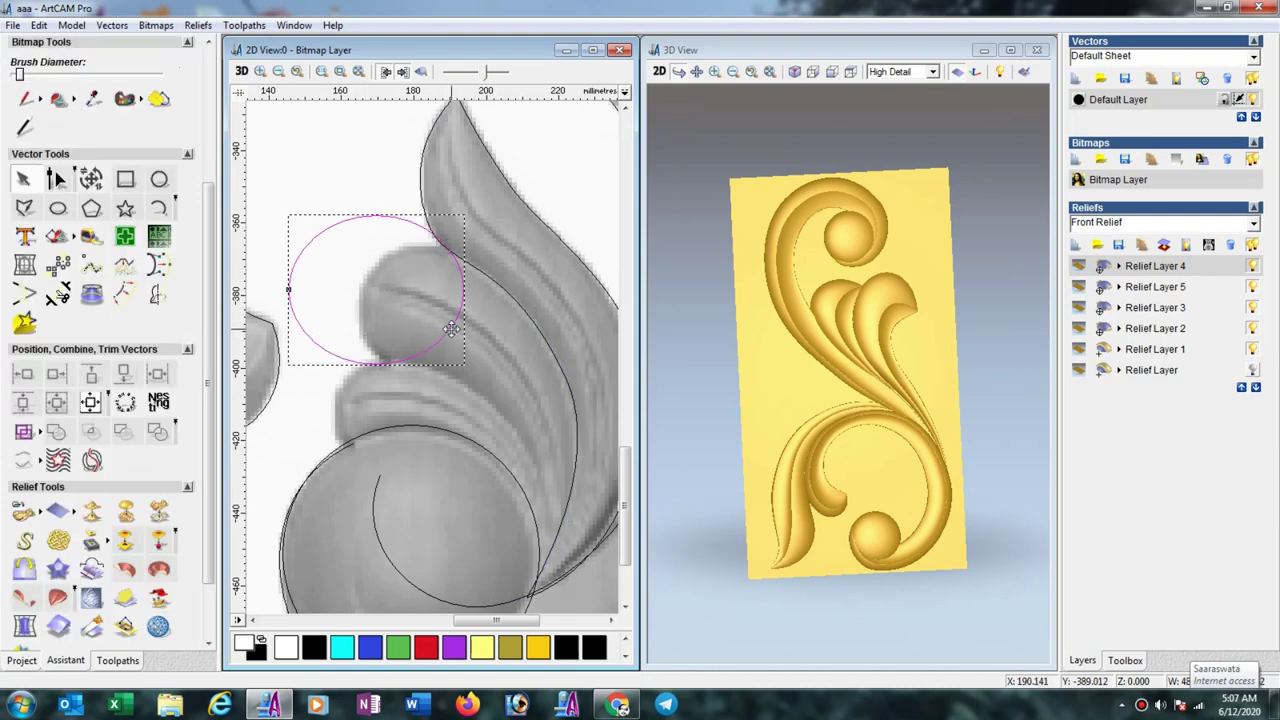
pyautogui.moveTo(452, 330); pyautogui.dragTo(522, 346)
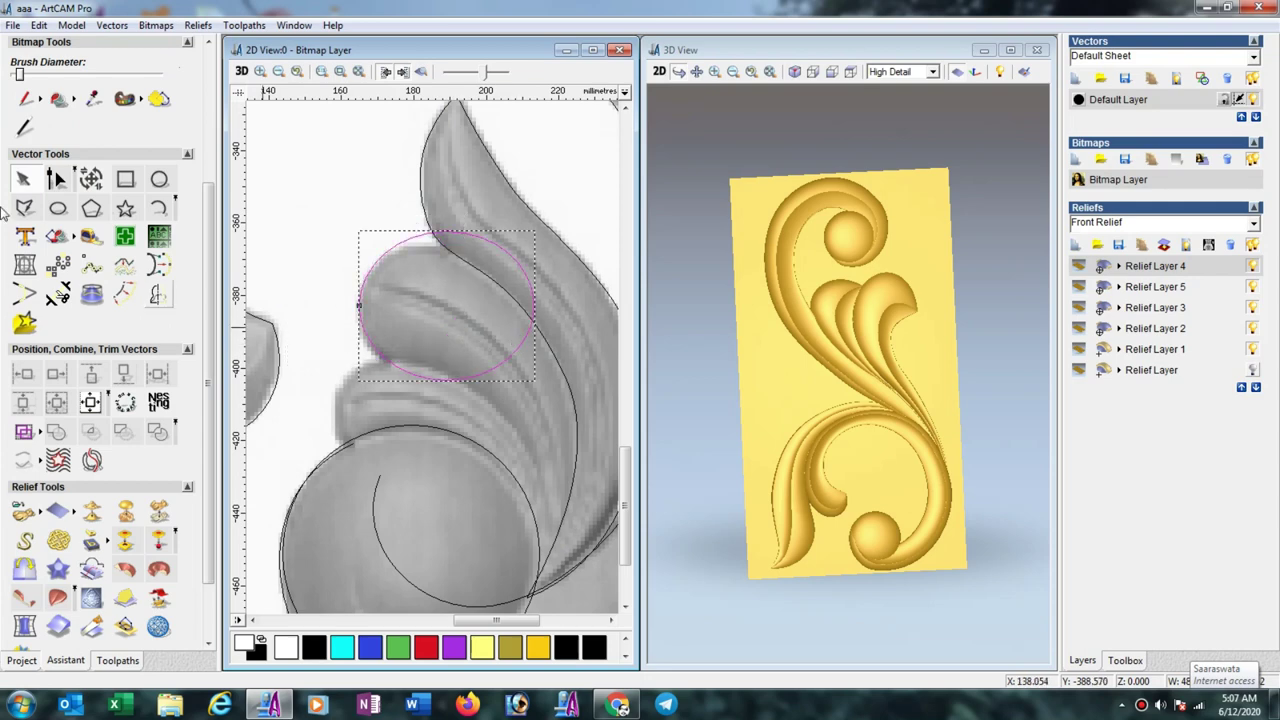
# Stretch the ellipse's right node down to the leaf base and bend its upper side along the pointed leaf's left edge.
pyautogui.click(55, 178)
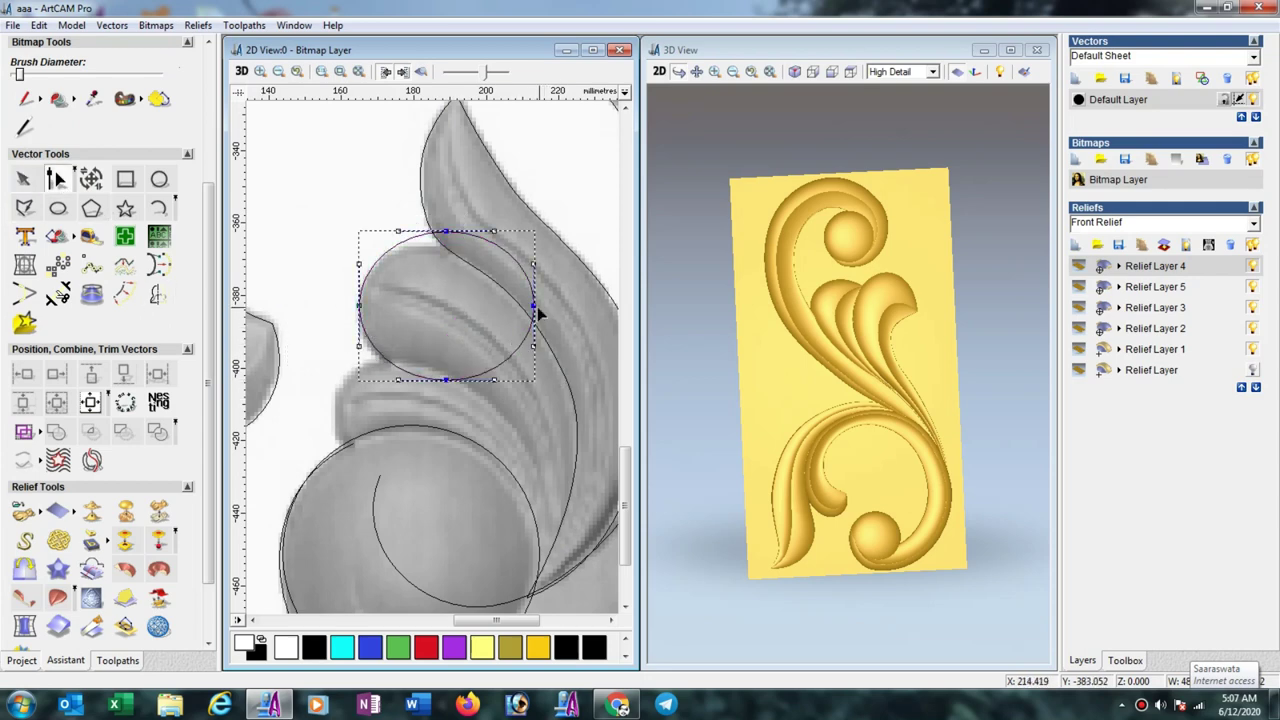
pyautogui.moveTo(573, 478); pyautogui.dragTo(557, 557)
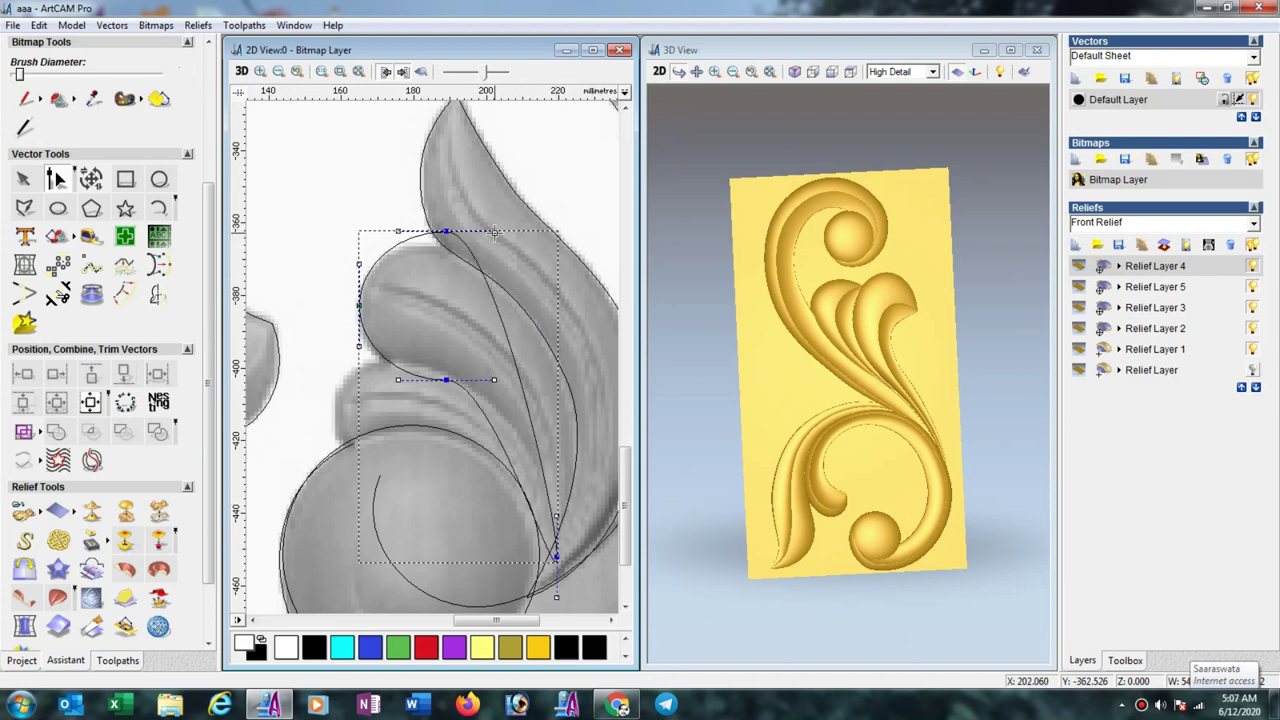
pyautogui.moveTo(557, 335); pyautogui.dragTo(612, 346)
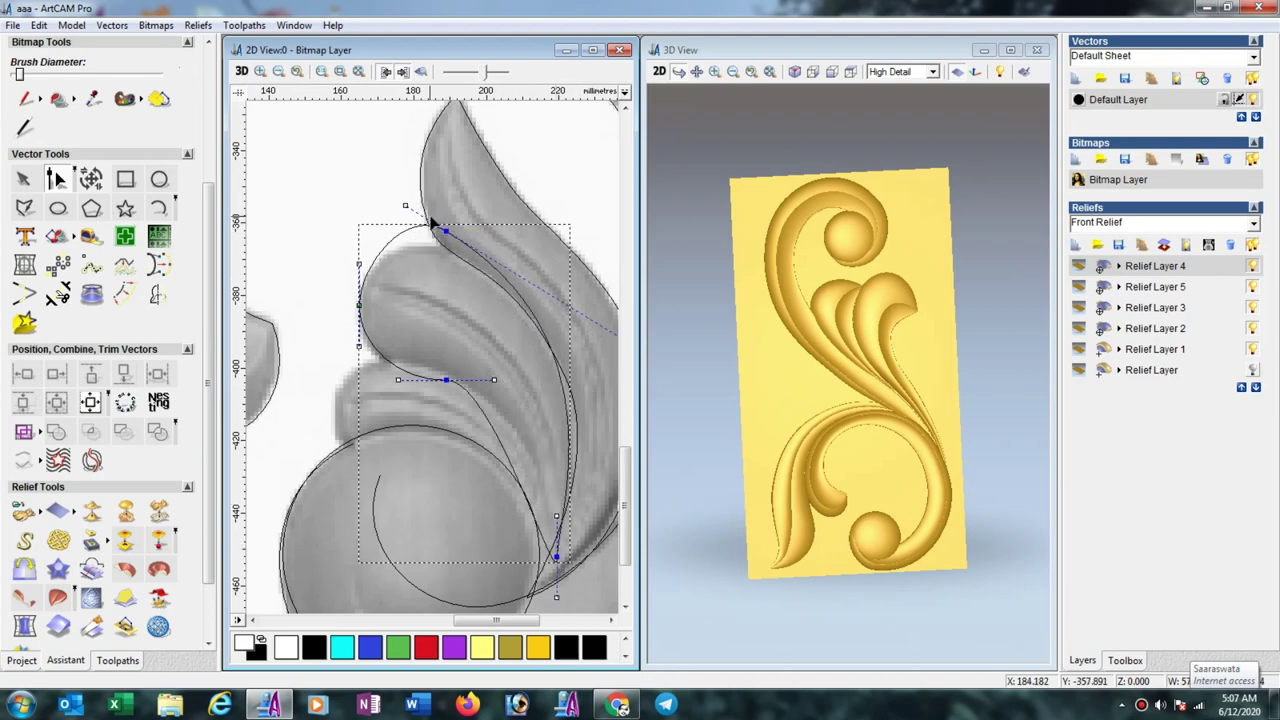
pyautogui.moveTo(447, 233); pyautogui.dragTo(411, 225)
# Move the lobe outline's lower end node onto the leaf base and curve its lower side along the lobe's underside.
pyautogui.scroll(-1, 495, 263)
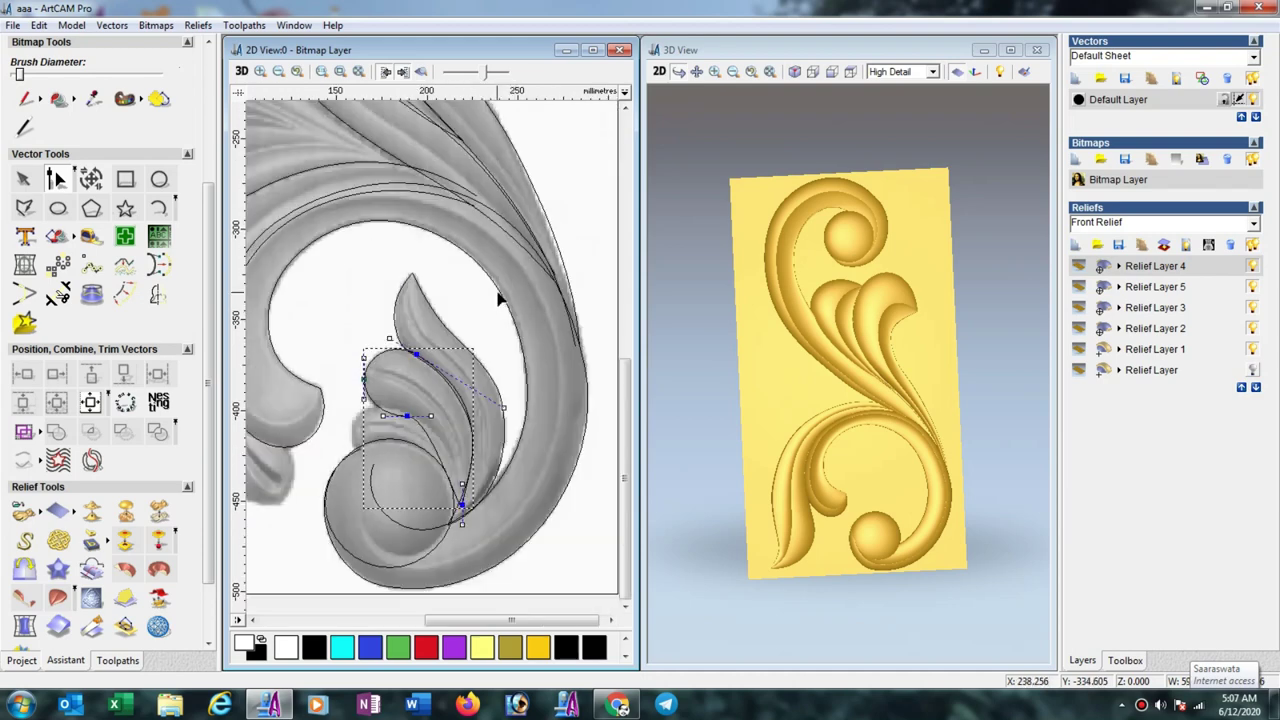
pyautogui.click(504, 407)
pyautogui.scroll(2, 507, 410)
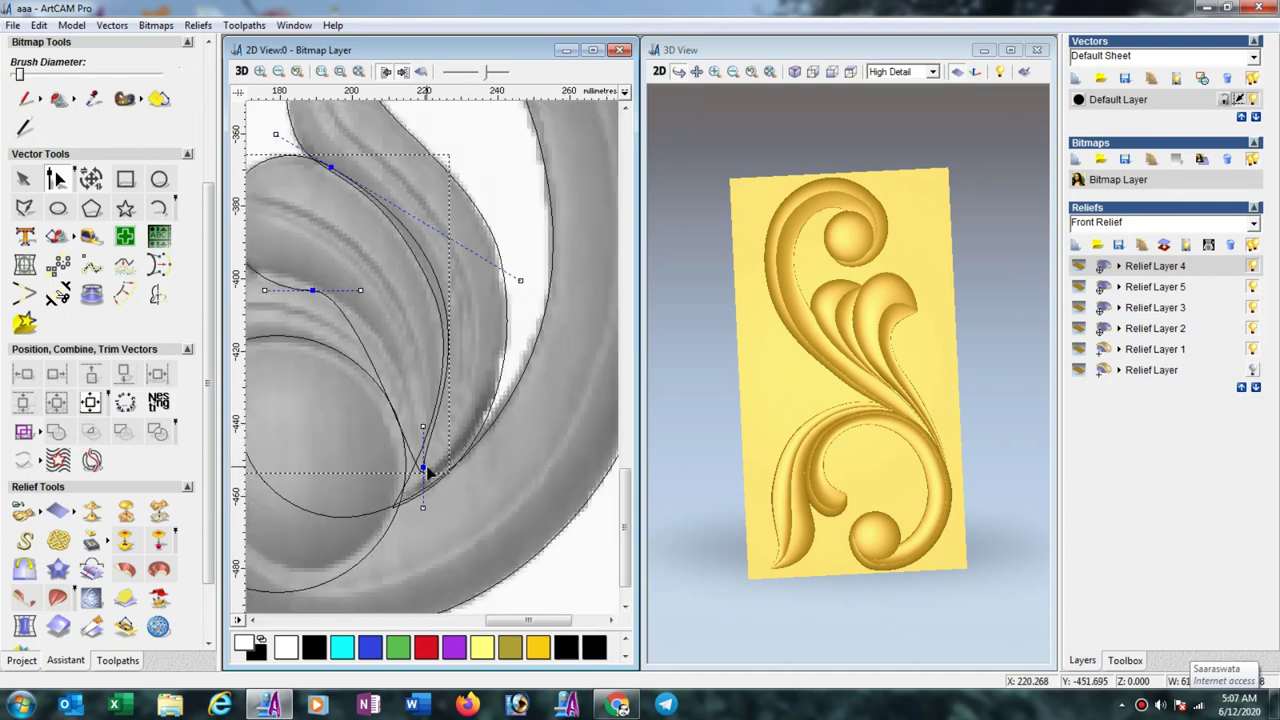
pyautogui.moveTo(423, 466)
pyautogui.mouseDown()
pyautogui.moveTo(408, 487)
pyautogui.moveTo(432, 449)
pyautogui.mouseUp()
pyautogui.click(408, 443)
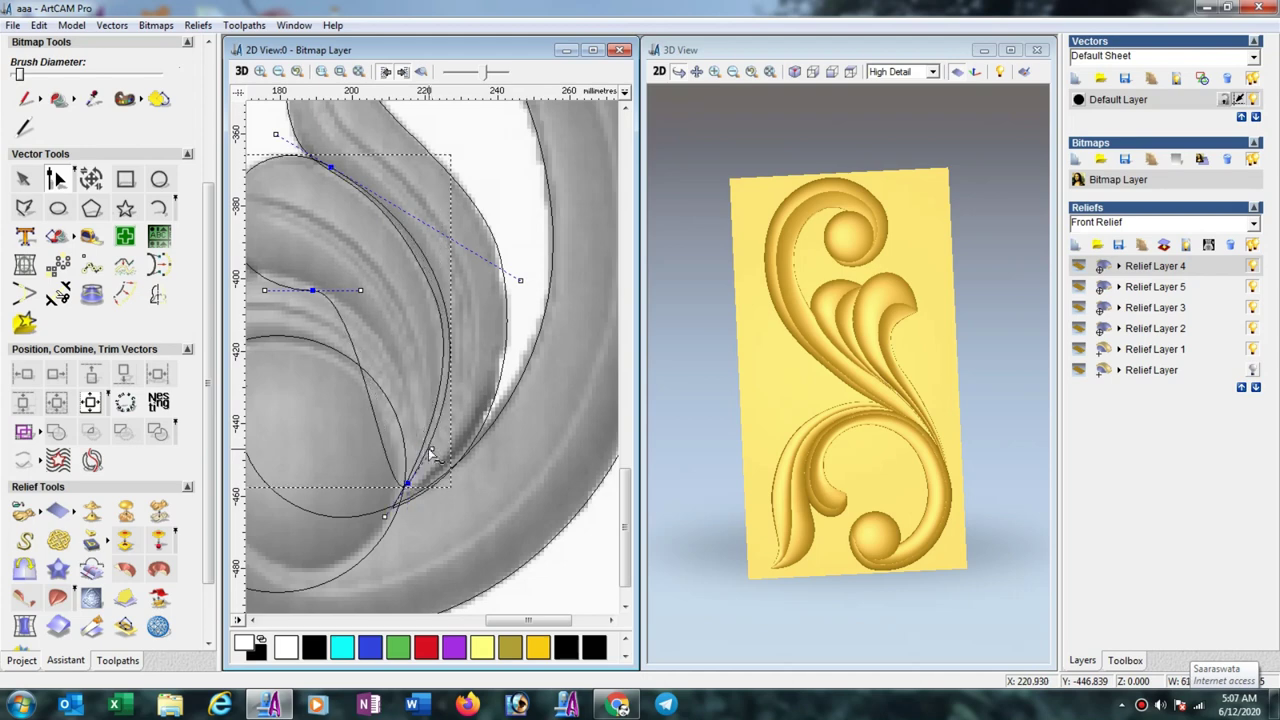
pyautogui.click(360, 290)
pyautogui.moveTo(456, 338); pyautogui.dragTo(456, 338)
pyautogui.scroll(-1, 349, 267)
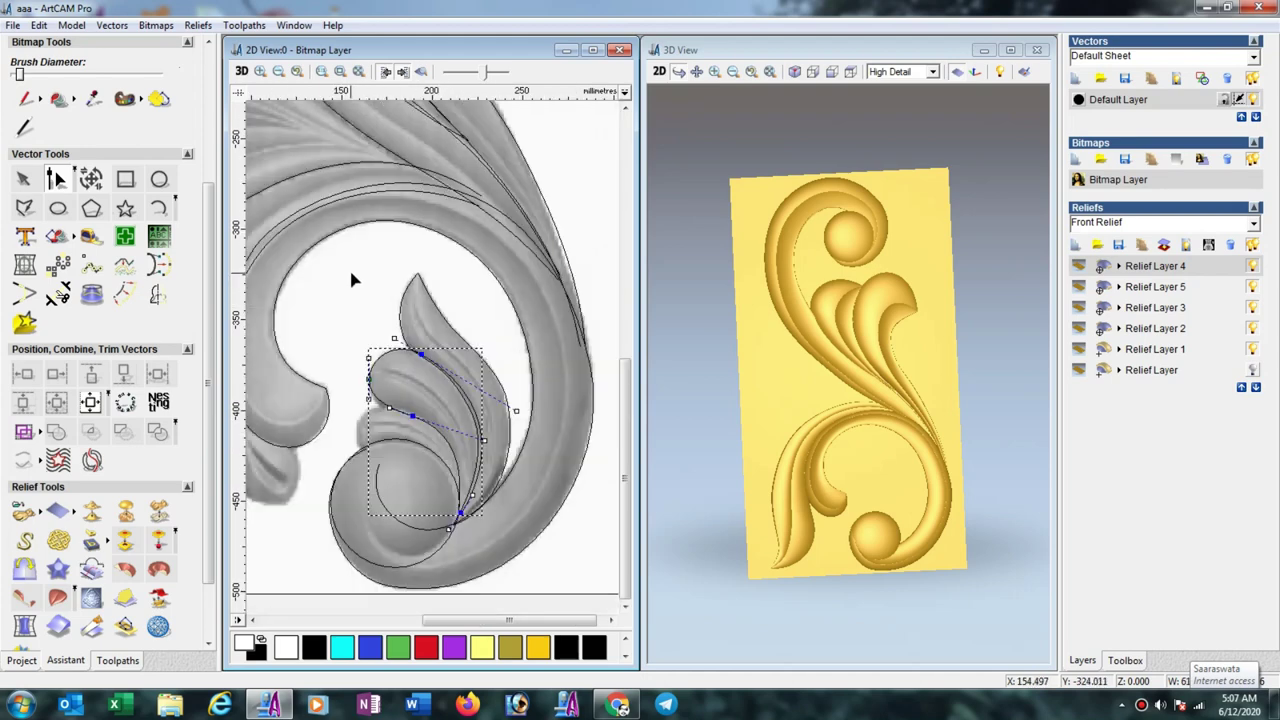
# Fine-tune the lobe outline's bottom node and handles, plus the handle at its base node, to match the bitmap edge.
pyautogui.scroll(1, 406, 400)
pyautogui.click(395, 373)
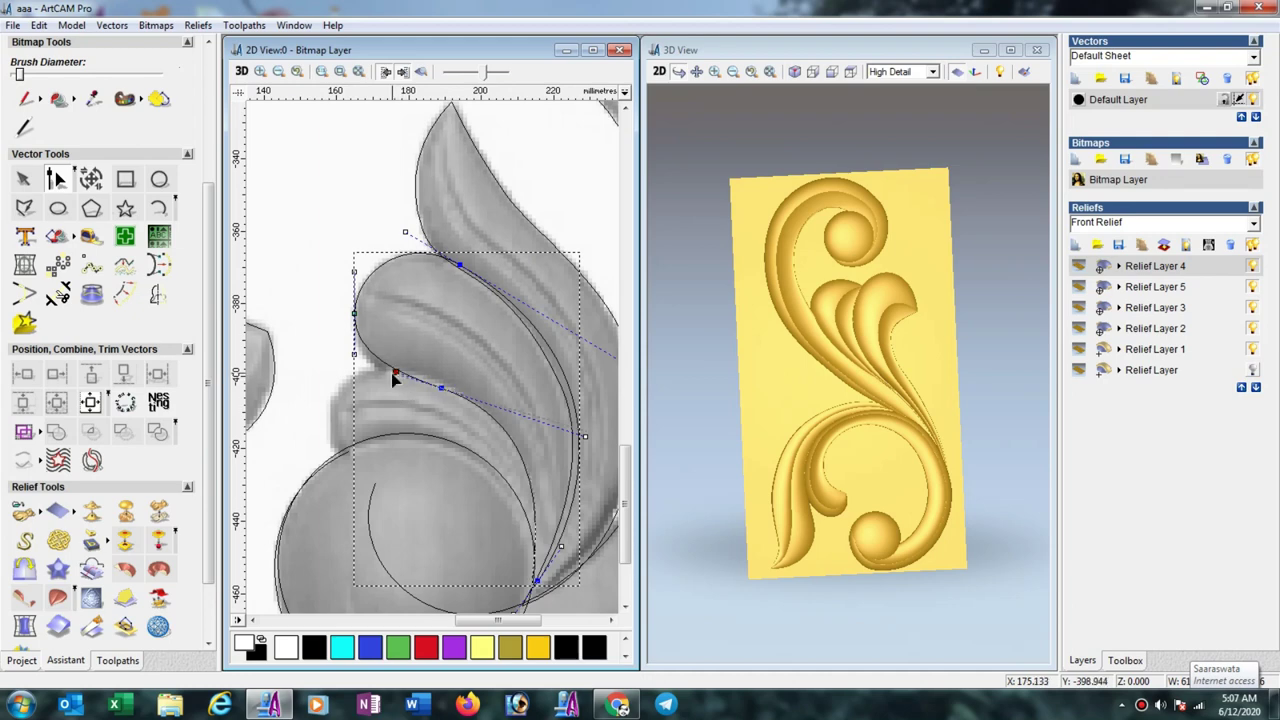
pyautogui.moveTo(384, 381); pyautogui.dragTo(440, 389)
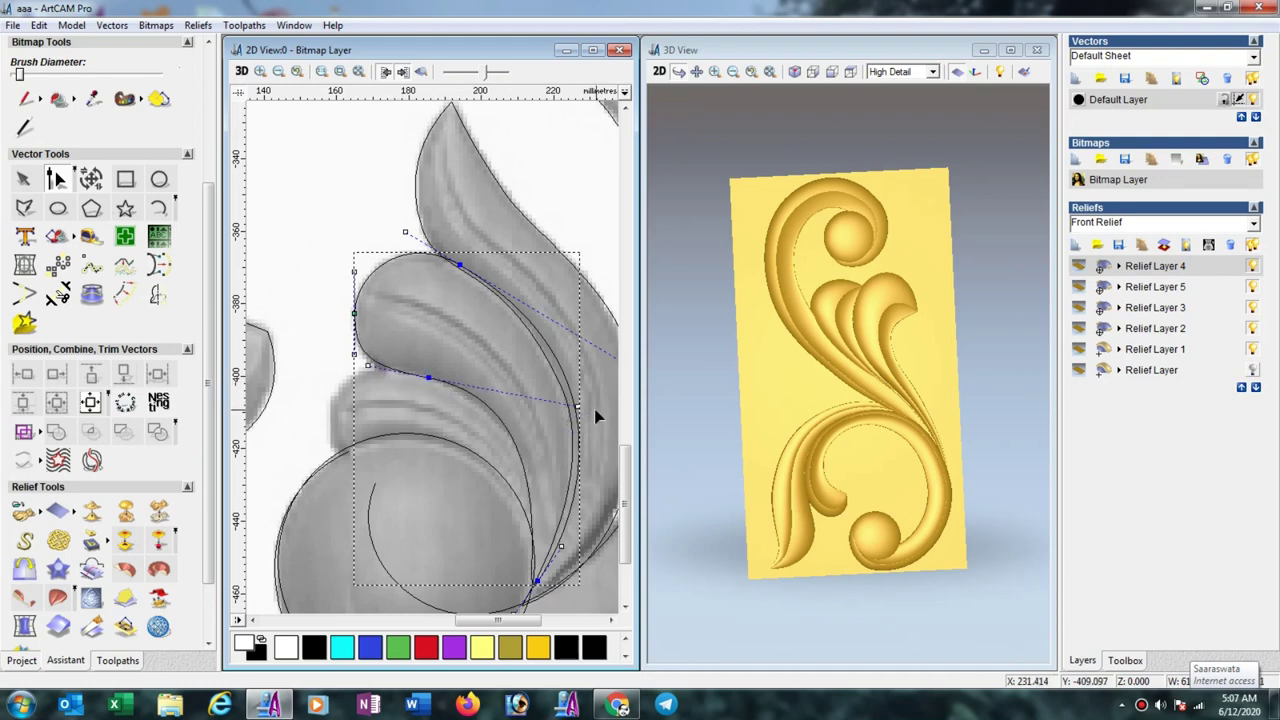
pyautogui.moveTo(575, 407); pyautogui.dragTo(571, 413)
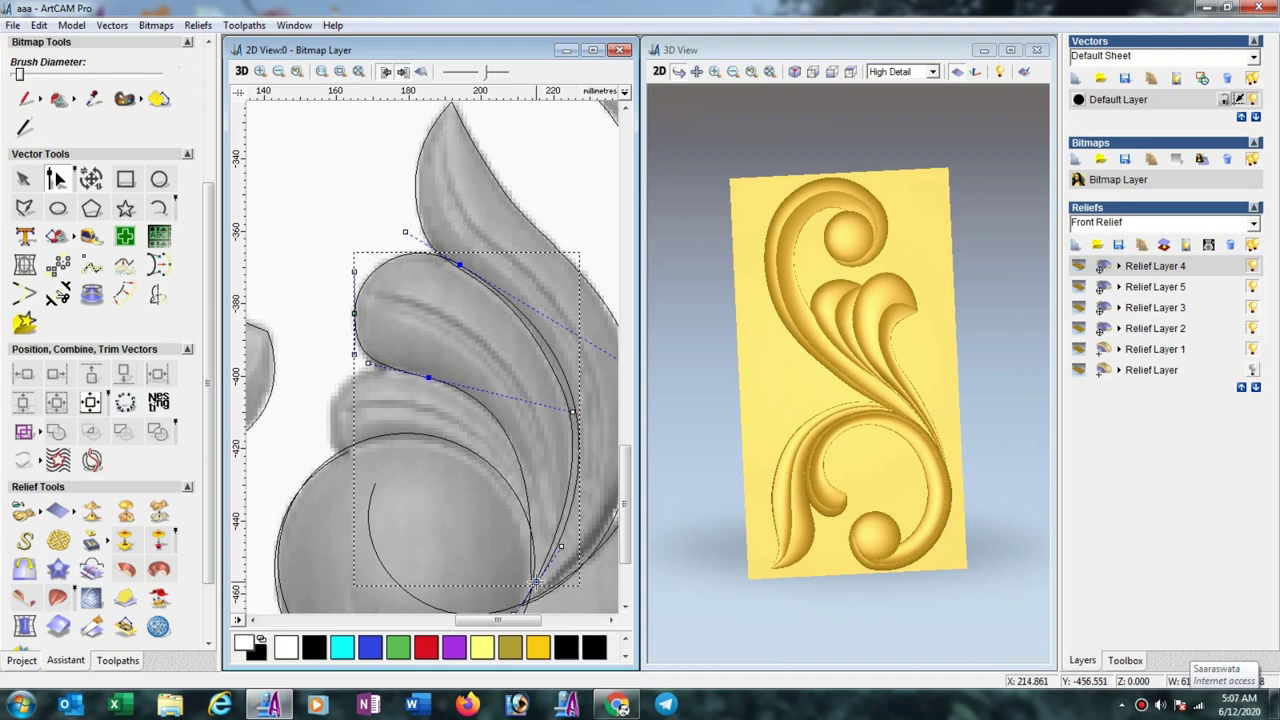
pyautogui.moveTo(537, 581); pyautogui.dragTo(565, 544)
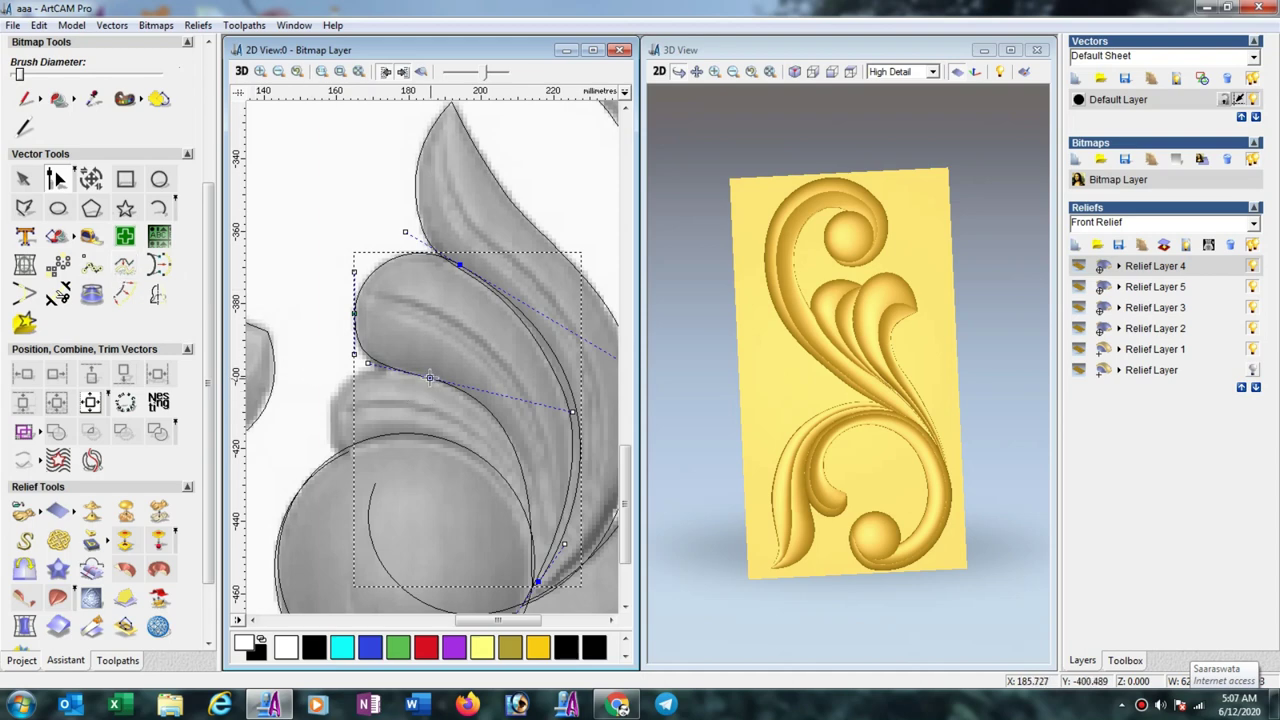
# Select the upper rounded lobe's outline and nudge it three steps left and one step down onto the bitmap edge.
pyautogui.click(24, 178)
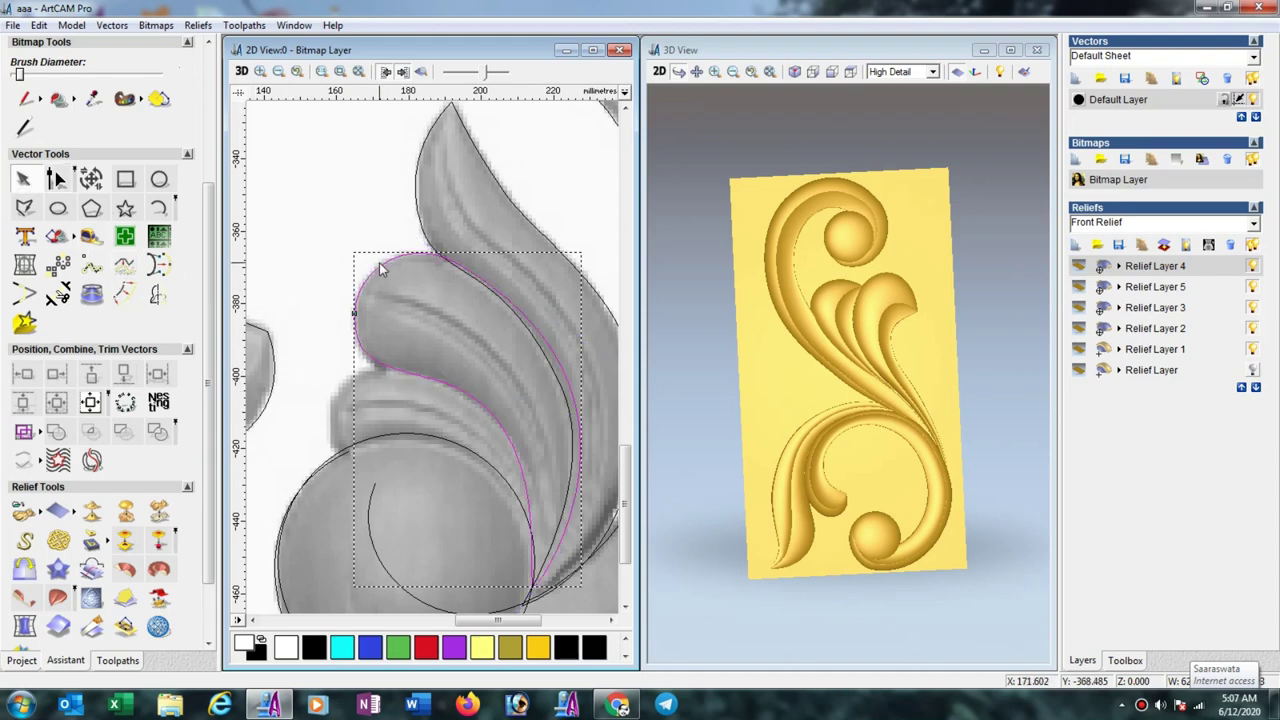
pyautogui.click(356, 352)
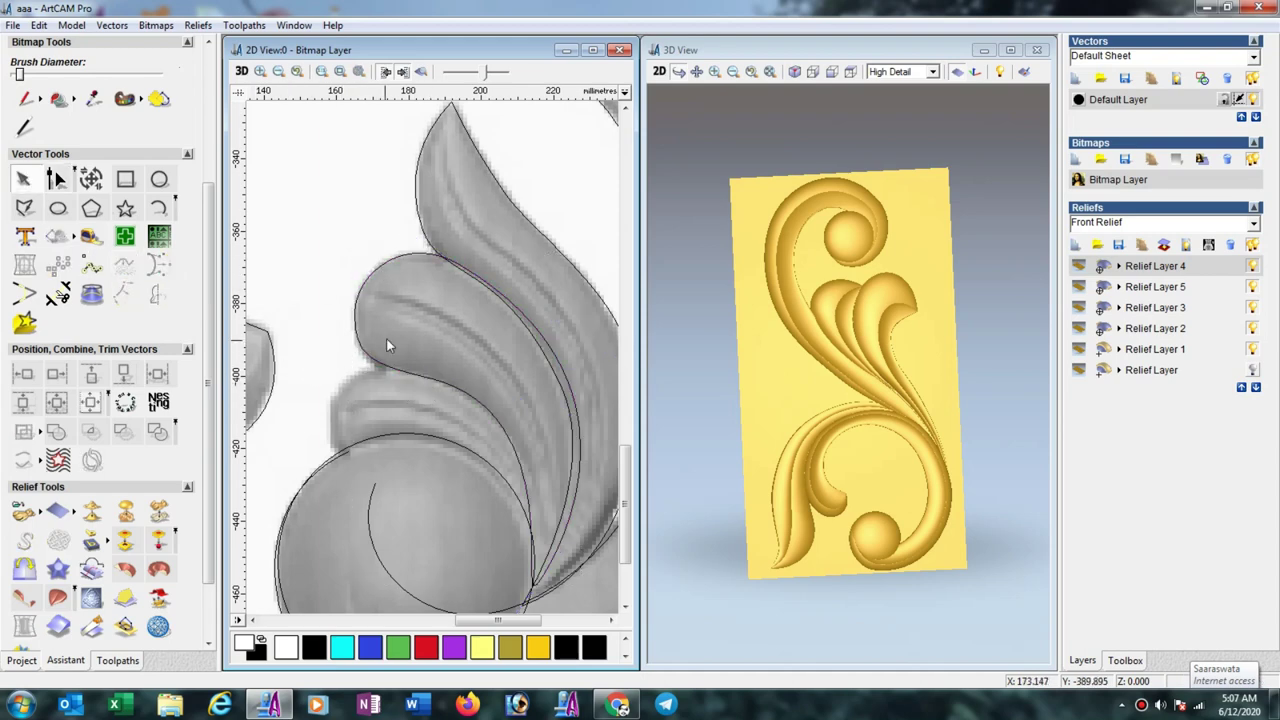
pyautogui.click(365, 354)
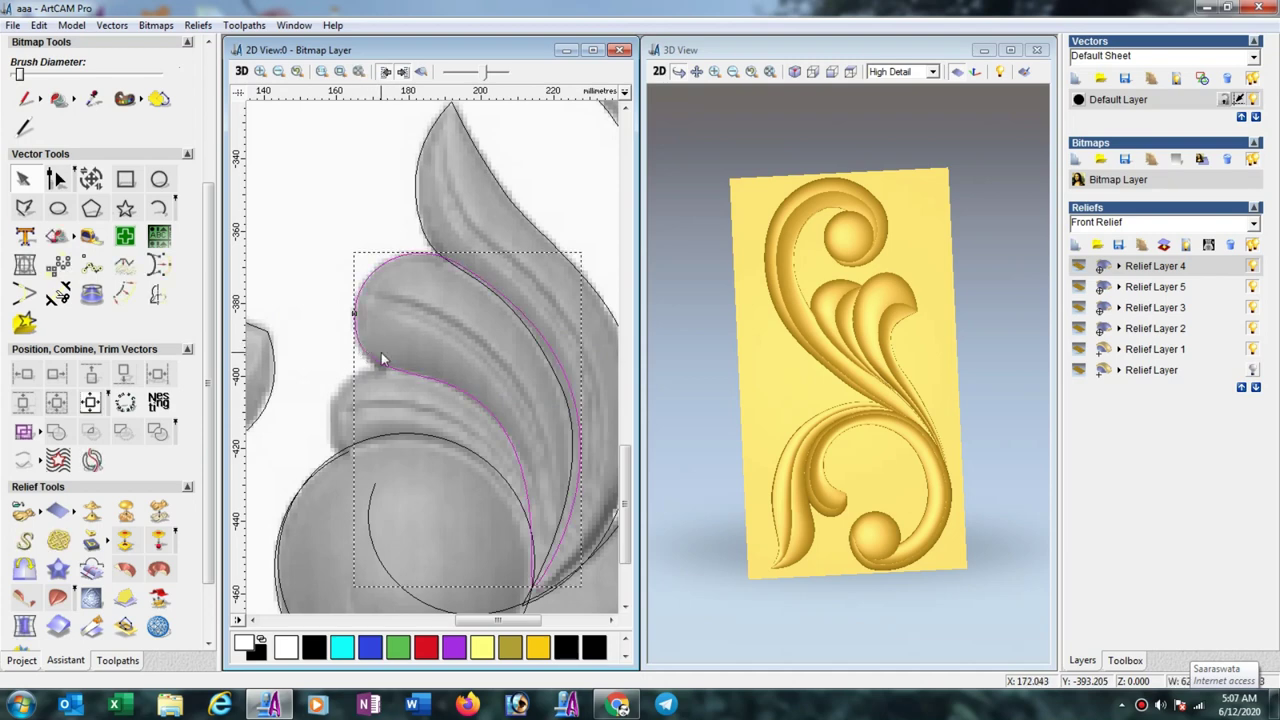
pyautogui.press('Left')
pyautogui.press('Left')
pyautogui.press('Left')
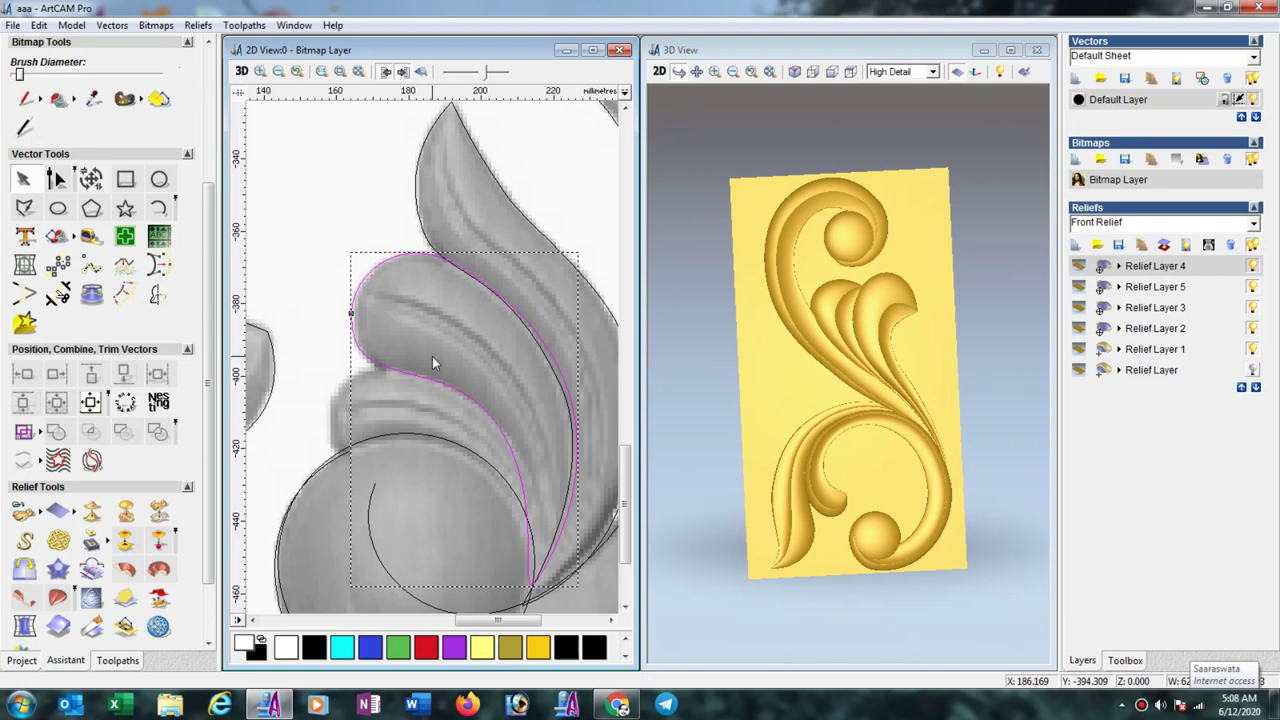
pyautogui.press('Down')
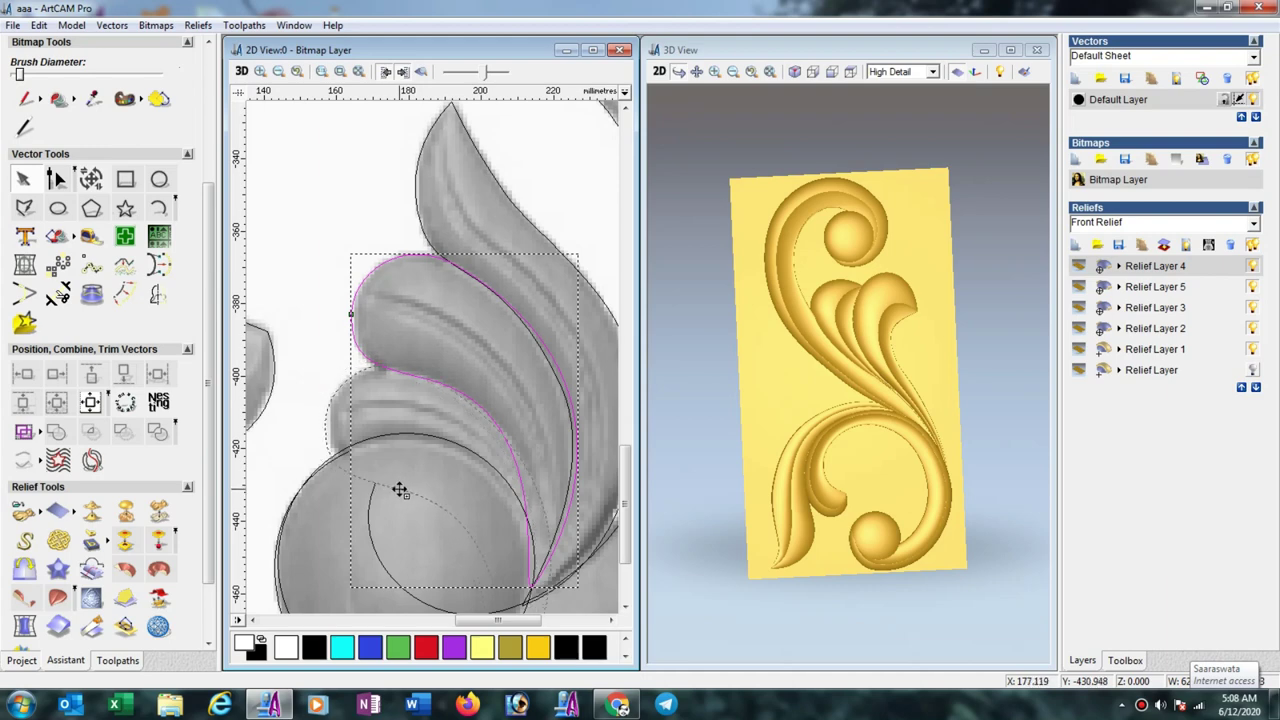
# Copy the lobe outline onto the smaller lobe below and move the copy's lower end node up to the leaf base.
pyautogui.hotkey('ctrl', 'v')
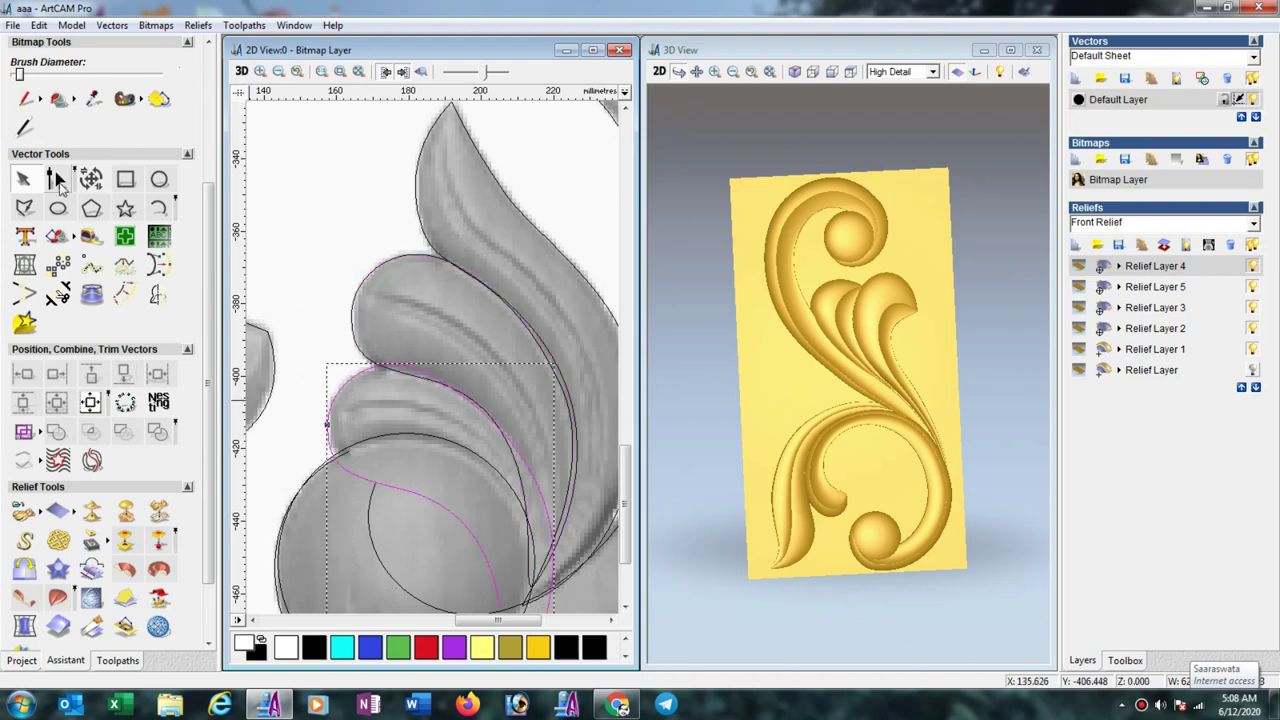
pyautogui.click(56, 178)
pyautogui.scroll(-2, 536, 468)
pyautogui.scroll(2, 474, 466)
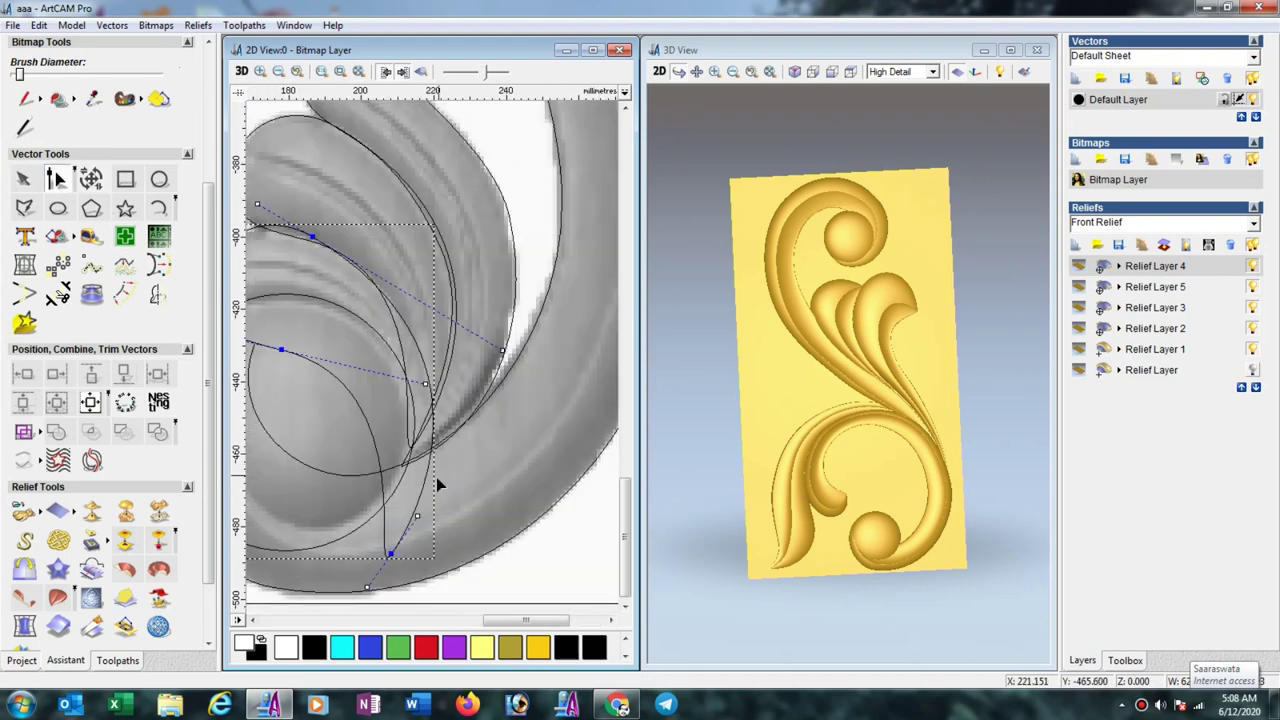
pyautogui.moveTo(388, 553); pyautogui.dragTo(408, 461)
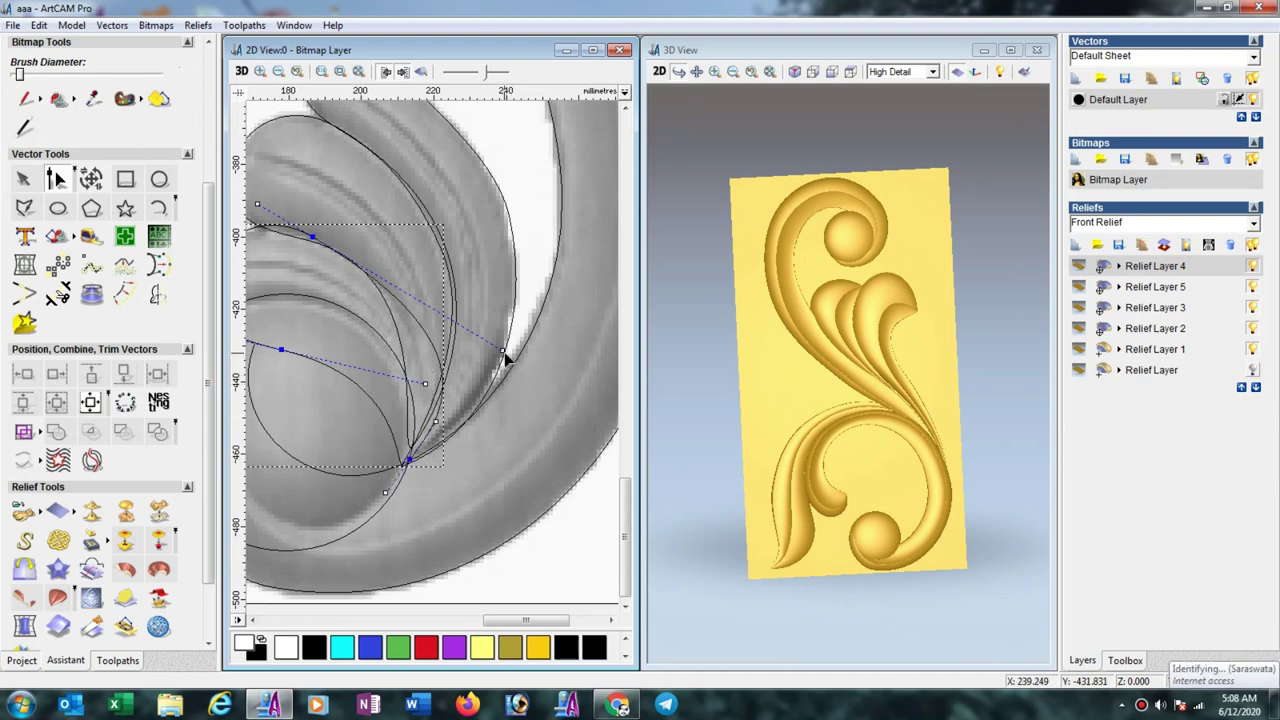
# Pull in the long handle of the copied outline's upper node so the curve follows the smaller lobe's upper edge.
pyautogui.click(502, 351)
pyautogui.moveTo(434, 281); pyautogui.dragTo(435, 280)
pyautogui.scroll(-1, 316, 329)
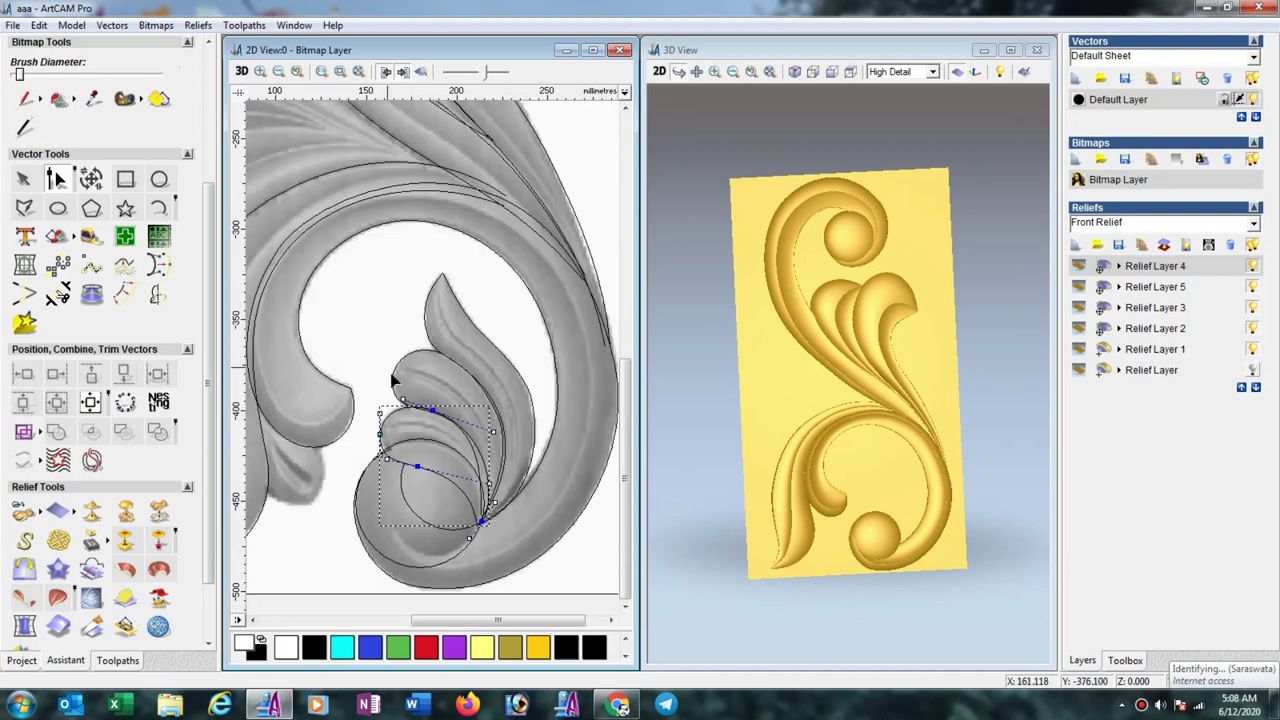
pyautogui.scroll(1, 424, 450)
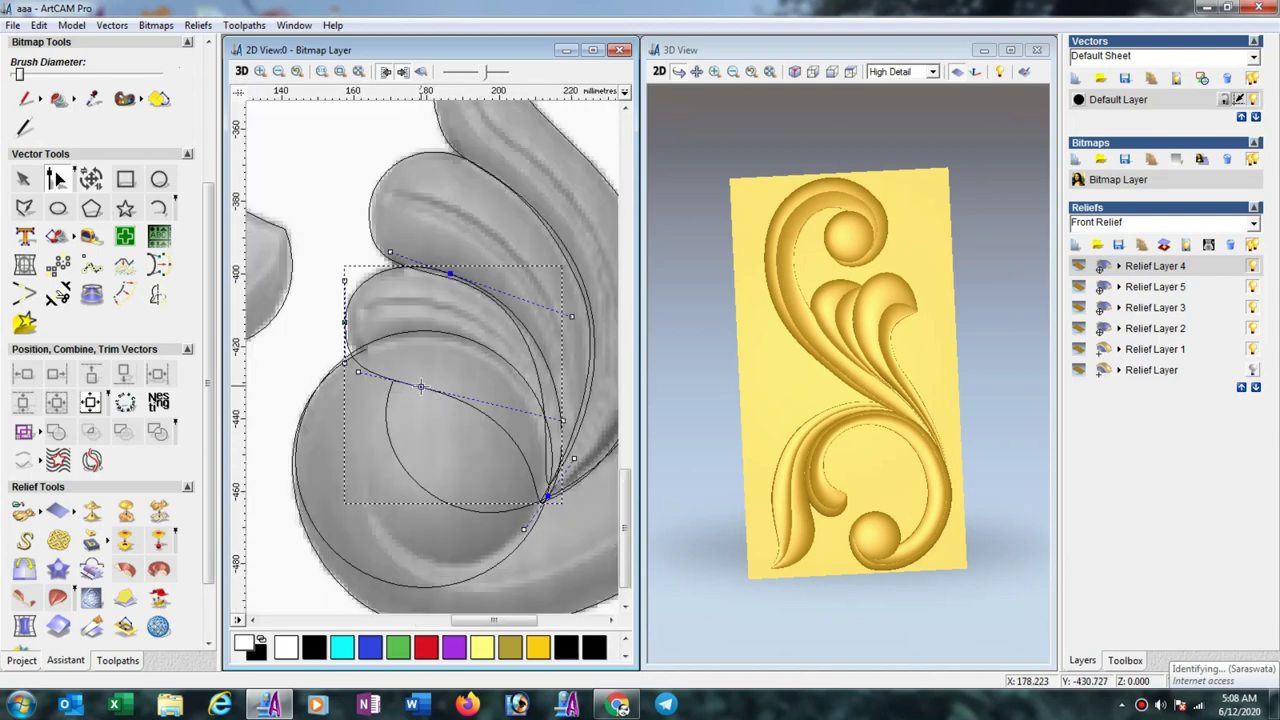
# Move the copied outline's underside node up to the ball's upper edge and bend its handle along the ball.
pyautogui.moveTo(435, 343); pyautogui.dragTo(407, 346)
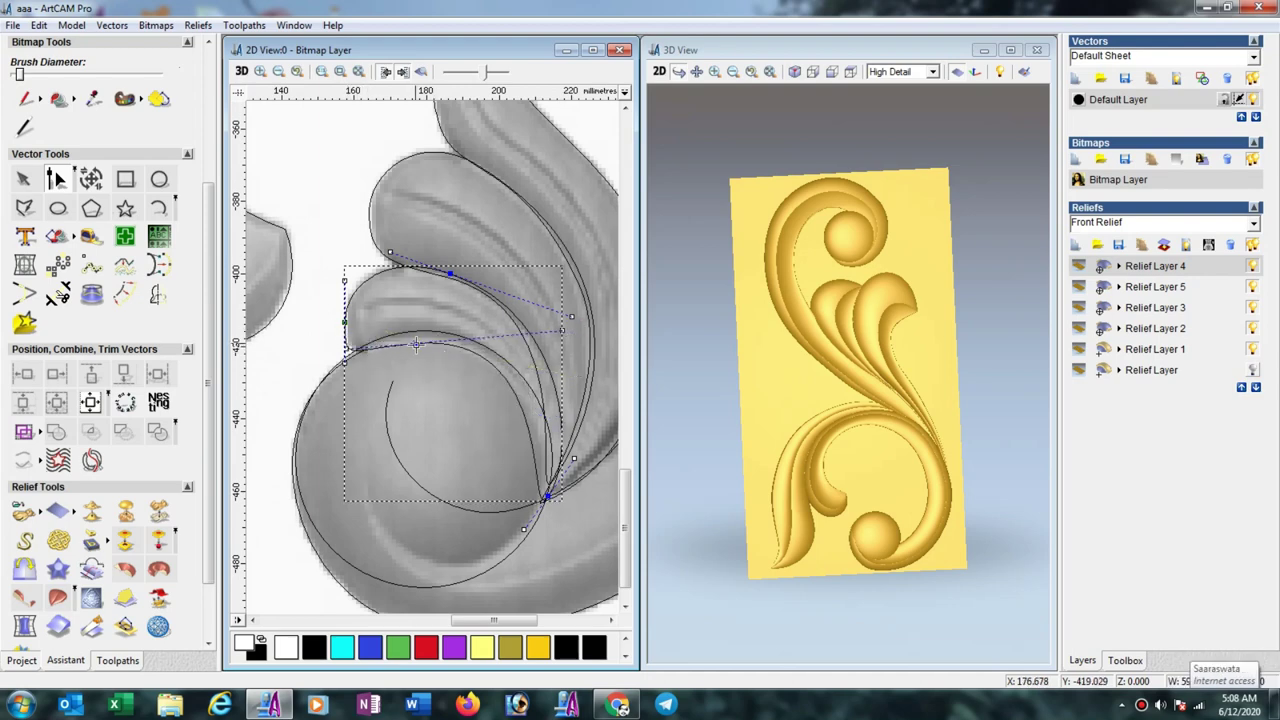
pyautogui.click(561, 343)
pyautogui.click(512, 372)
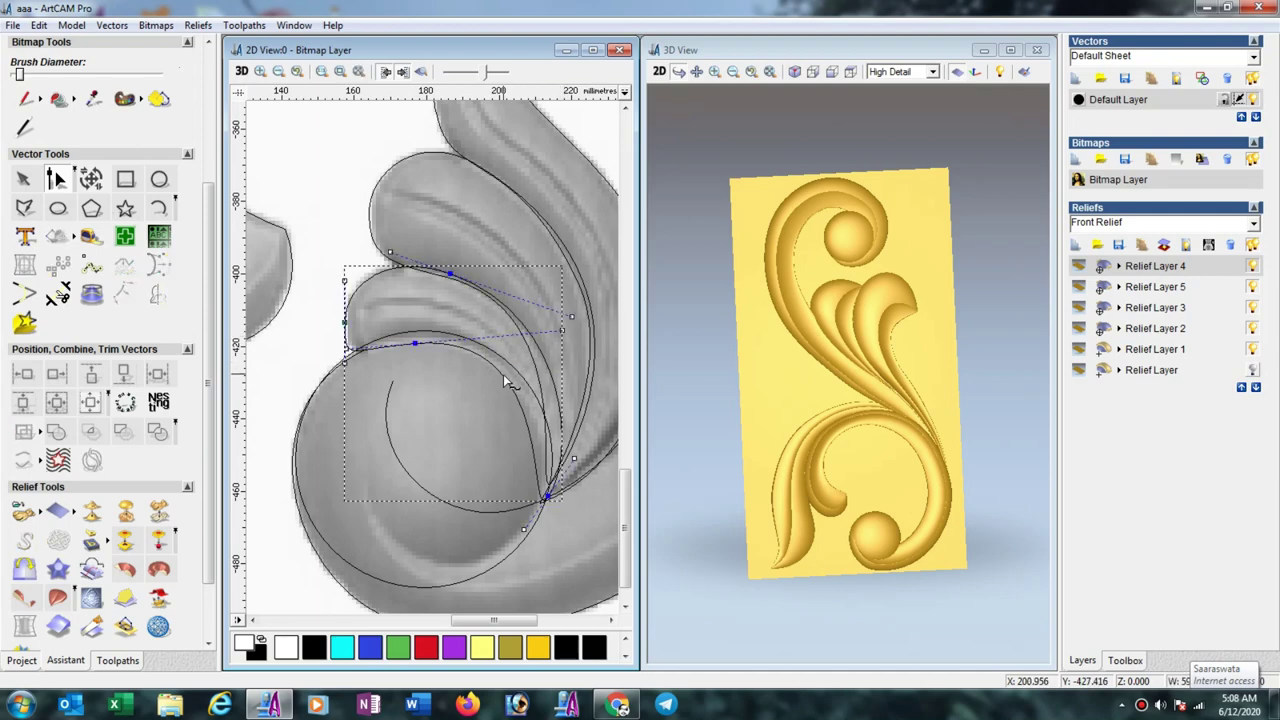
pyautogui.moveTo(562, 331); pyautogui.dragTo(581, 344)
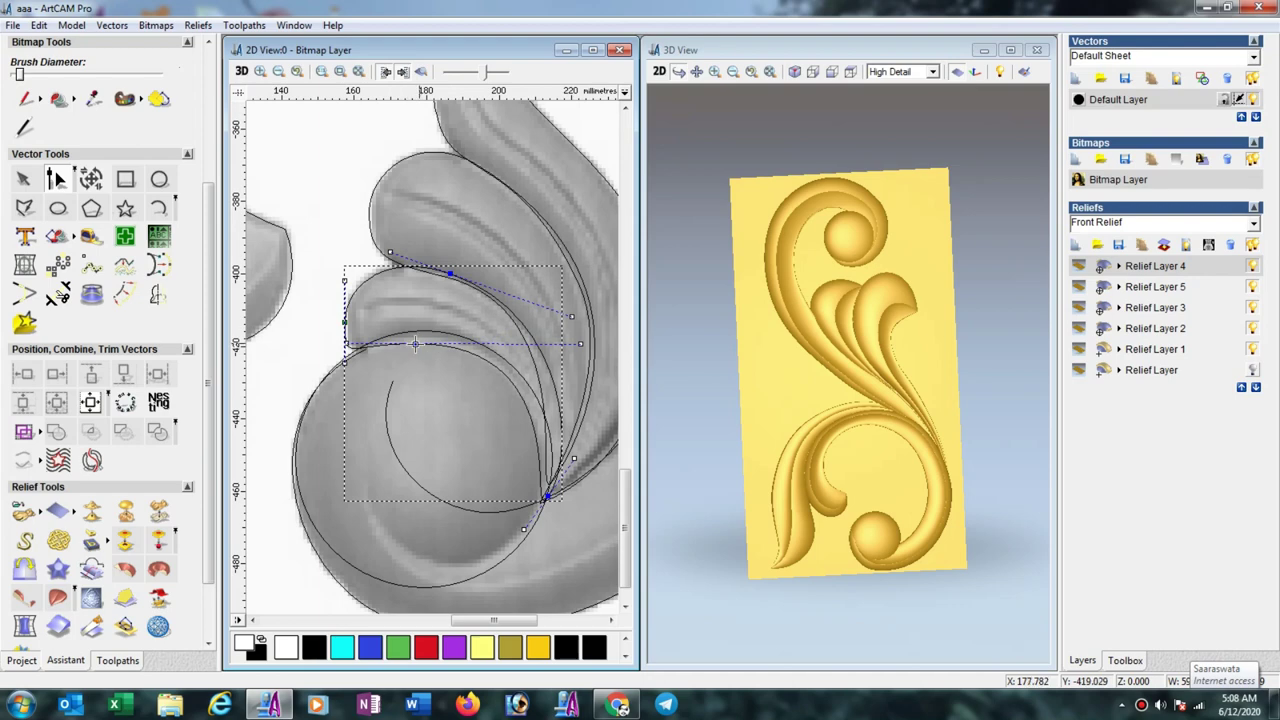
# Insert a point in the smaller lobe's underside near its outer end and adjust it to the bitmap edge.
pyautogui.rightClick(372, 352)
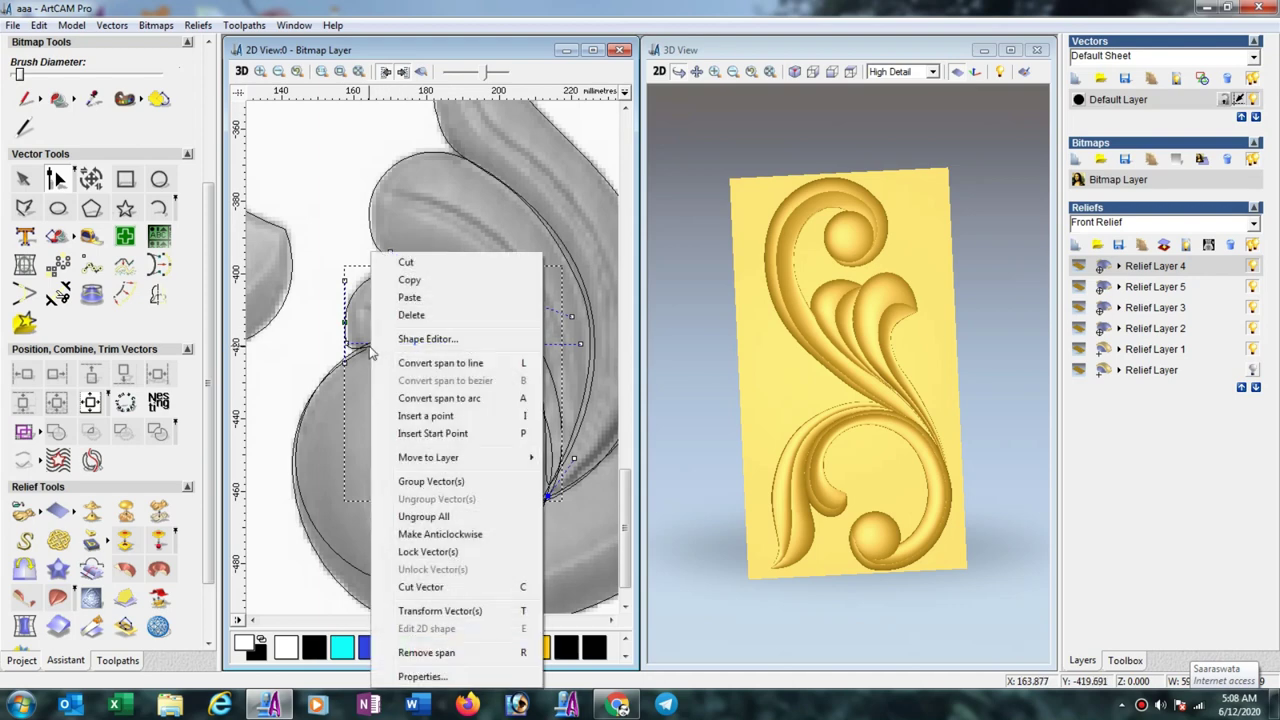
pyautogui.click(435, 414)
pyautogui.scroll(2, 407, 390)
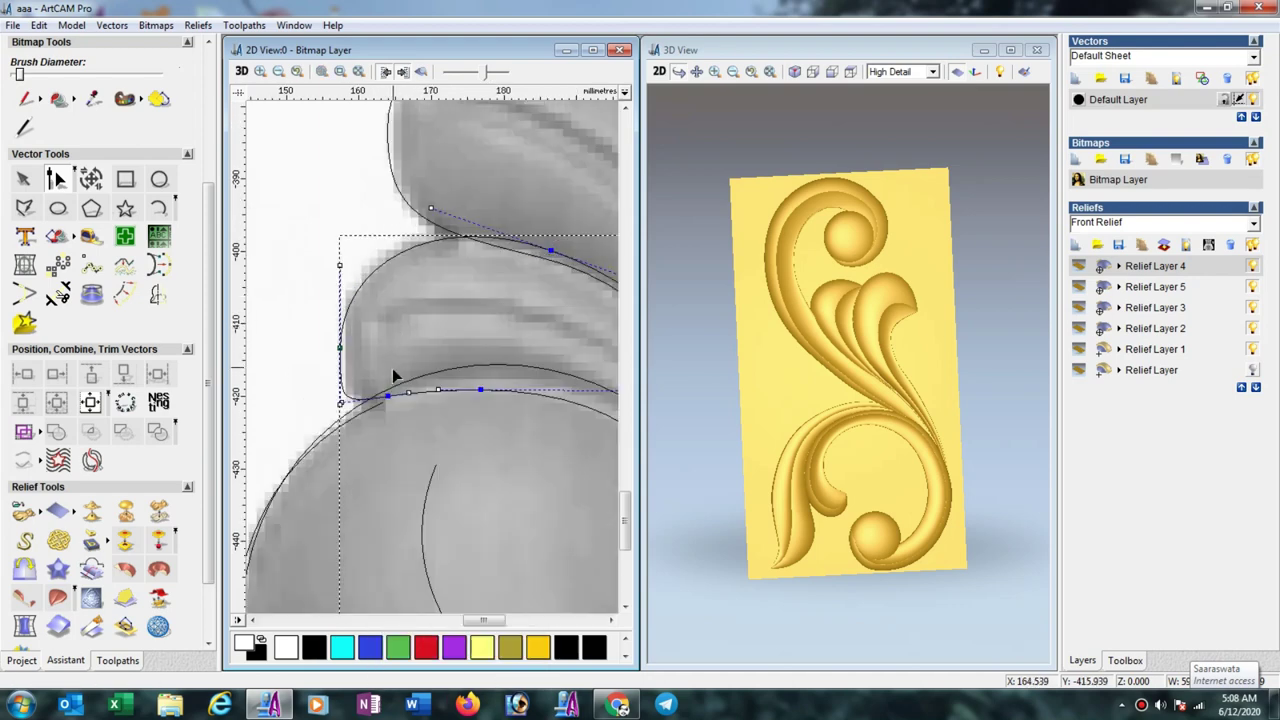
pyautogui.moveTo(396, 400); pyautogui.dragTo(365, 412)
pyautogui.scroll(-1, 449, 401)
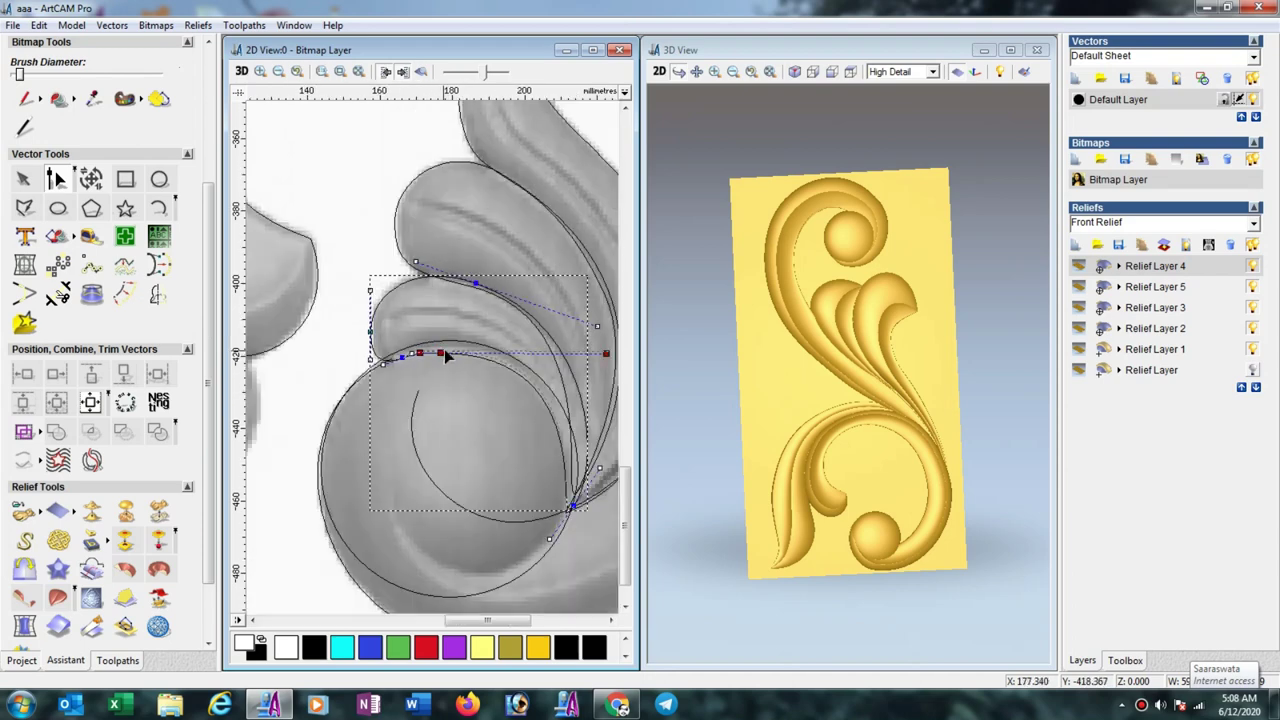
# Fine-tune the smaller lobe's underside node above the ball and the handle that curves toward the leaf base.
pyautogui.moveTo(440, 353); pyautogui.dragTo(447, 348)
pyautogui.scroll(-1, 504, 381)
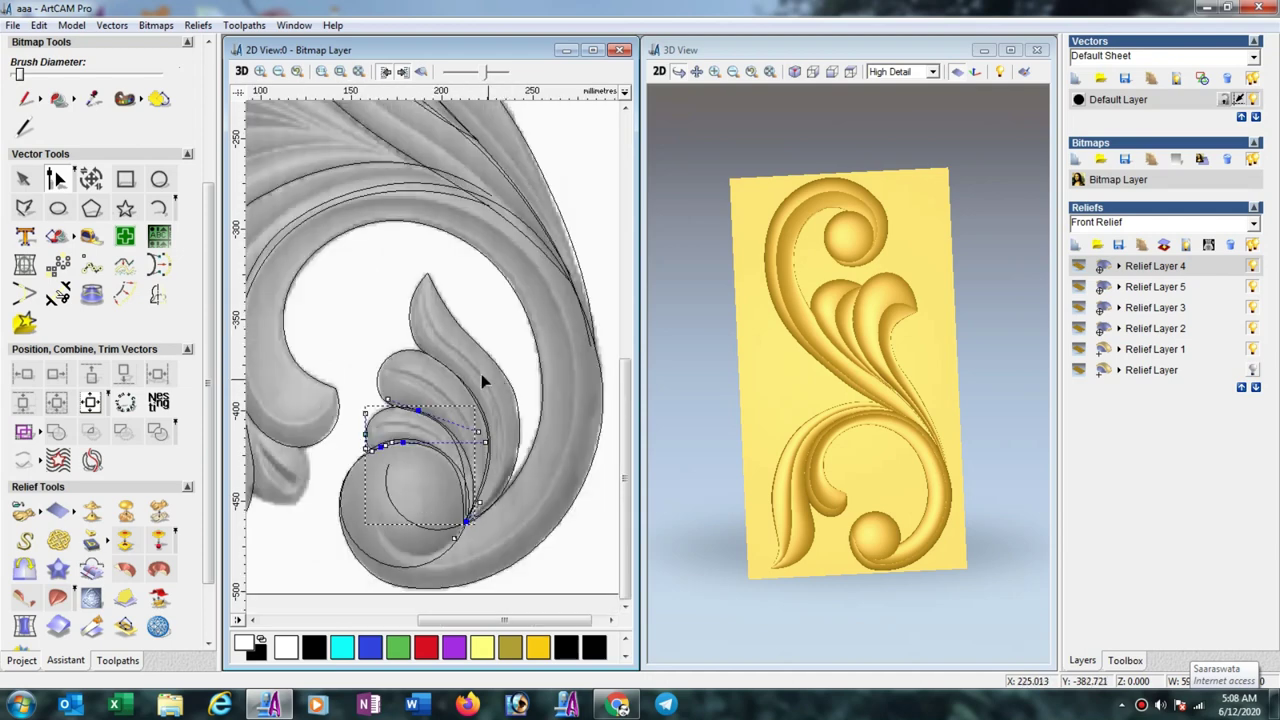
pyautogui.scroll(1, 460, 439)
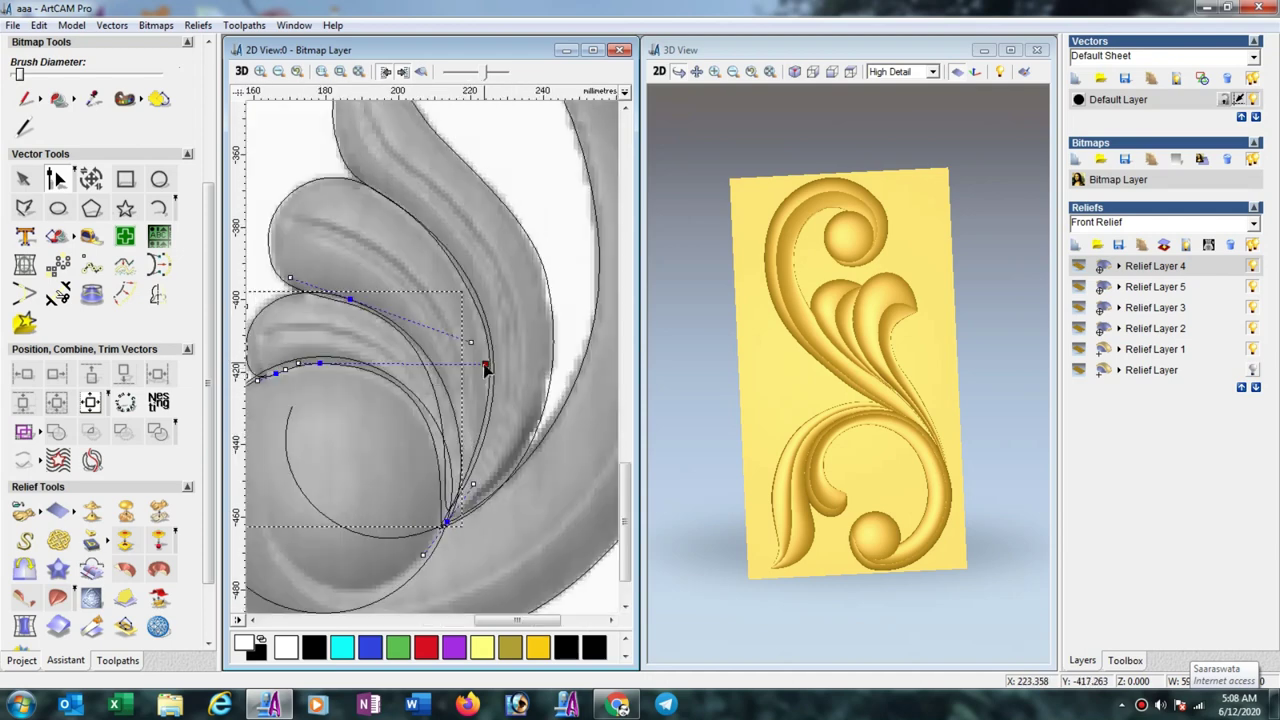
pyautogui.moveTo(486, 367); pyautogui.dragTo(479, 368)
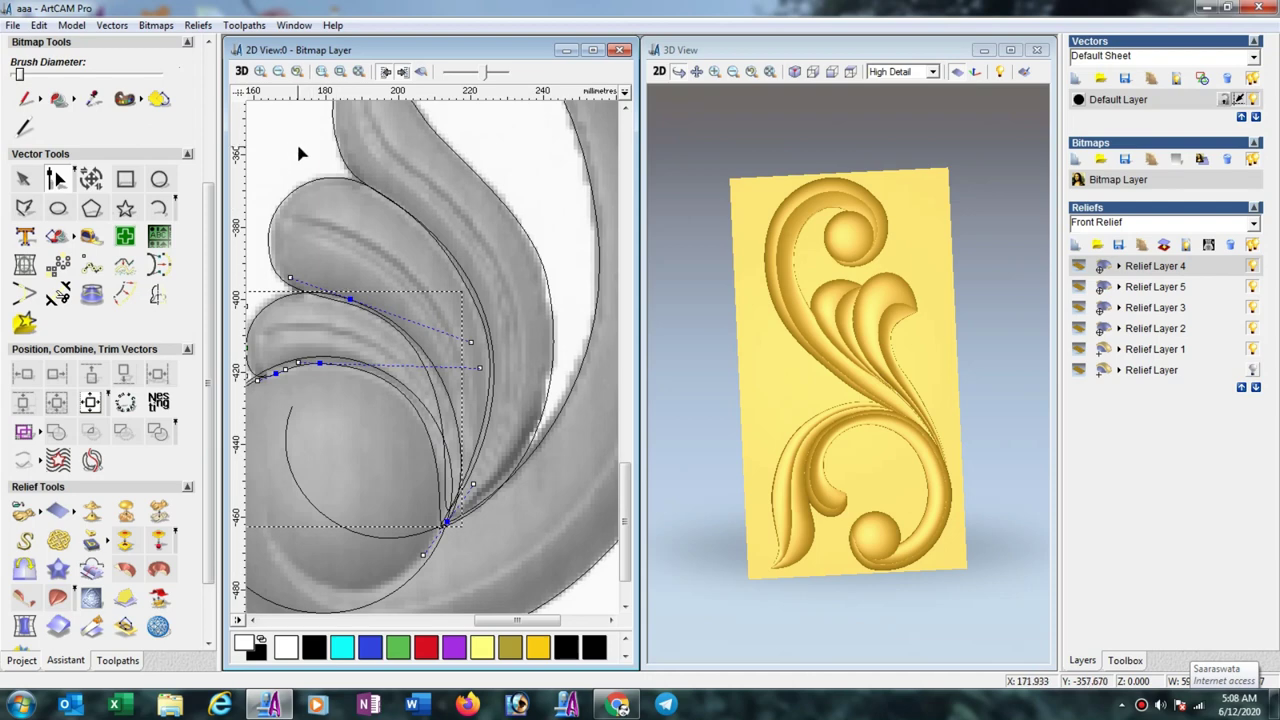
# Create an ellipse about 30 mm wide and 42 mm high near the small leaf between the lower-left leaf and inner scroll.
pyautogui.scroll(-3, 359, 224)
pyautogui.scroll(2, 414, 543)
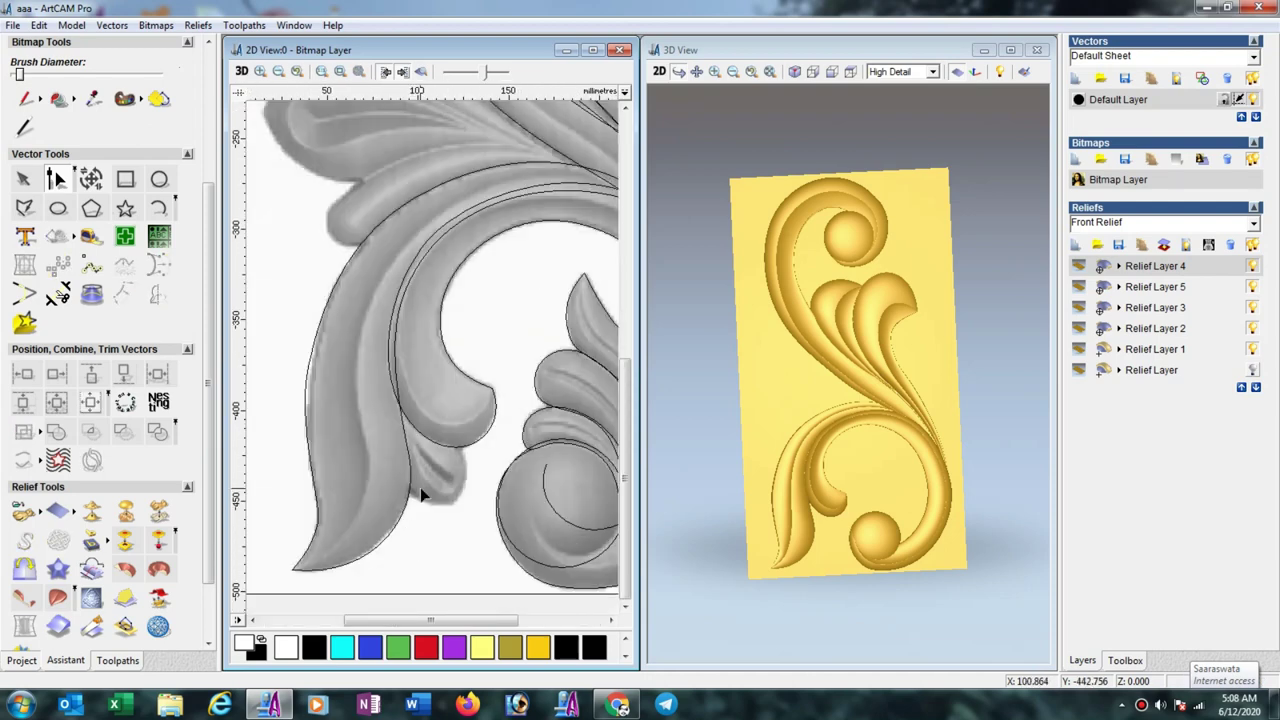
pyautogui.scroll(2, 422, 494)
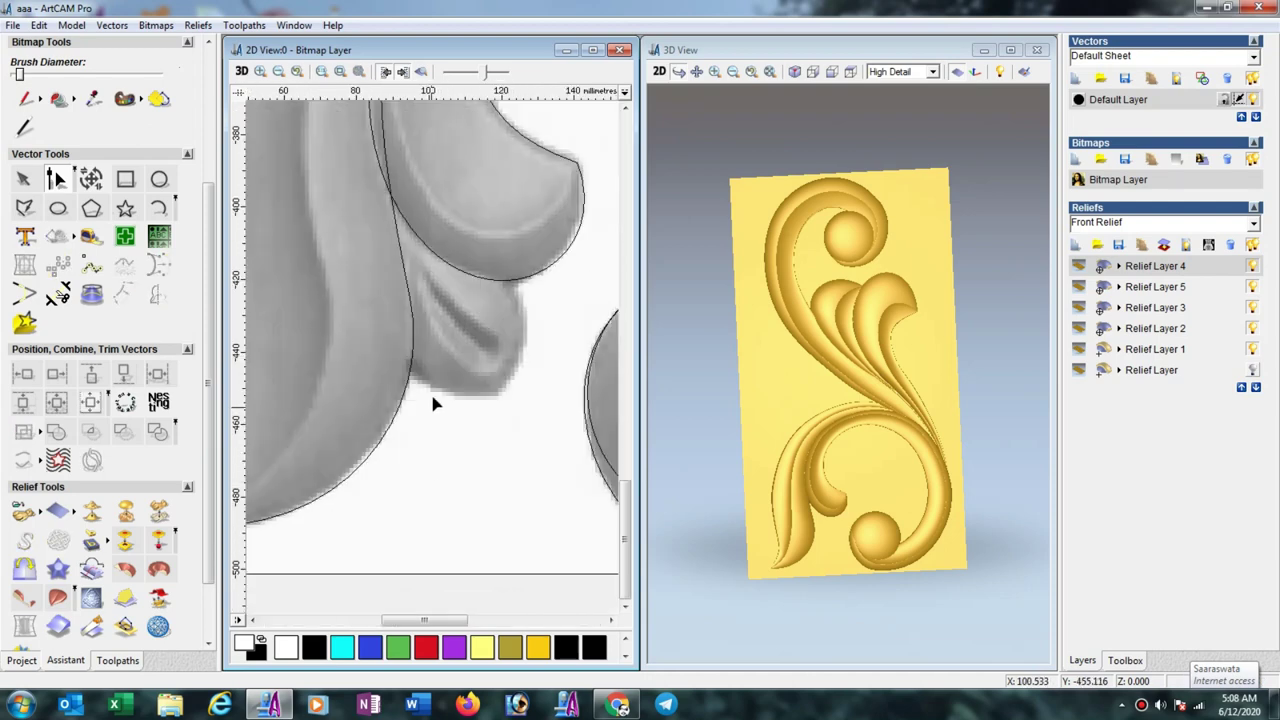
pyautogui.click(60, 210)
pyautogui.moveTo(390, 233); pyautogui.dragTo(445, 312)
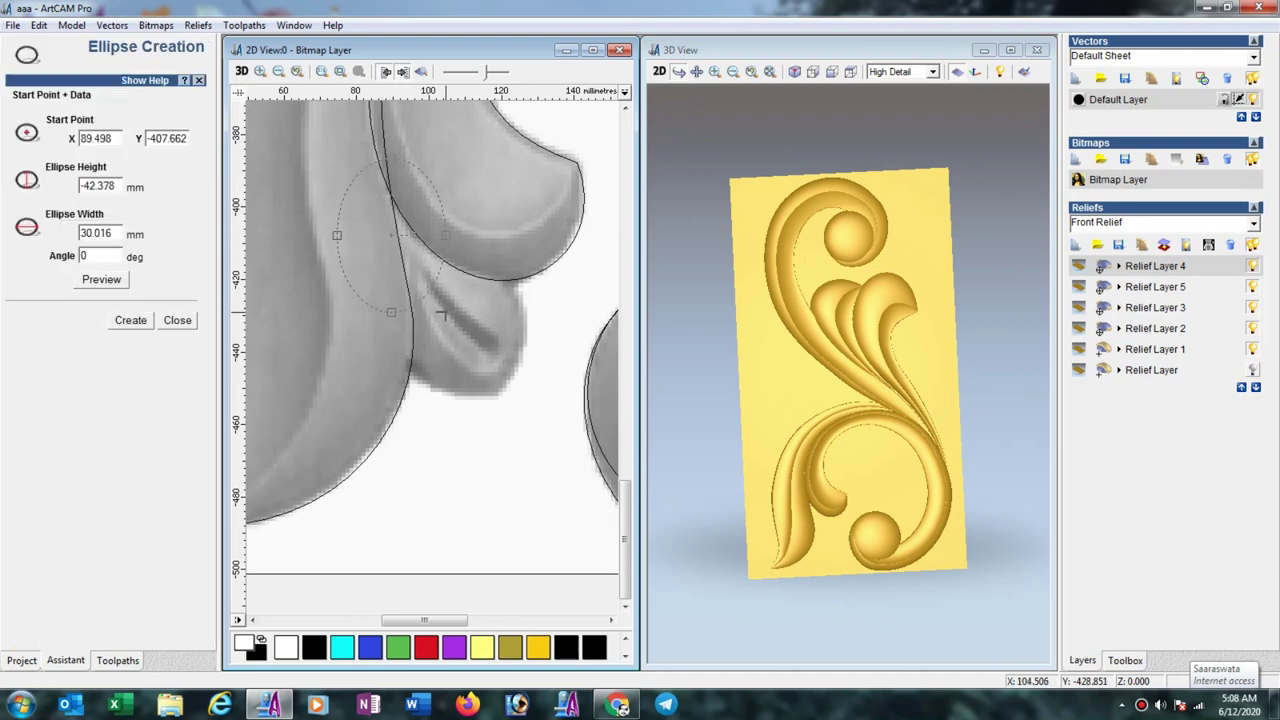
pyautogui.click(146, 322)
pyautogui.click(177, 320)
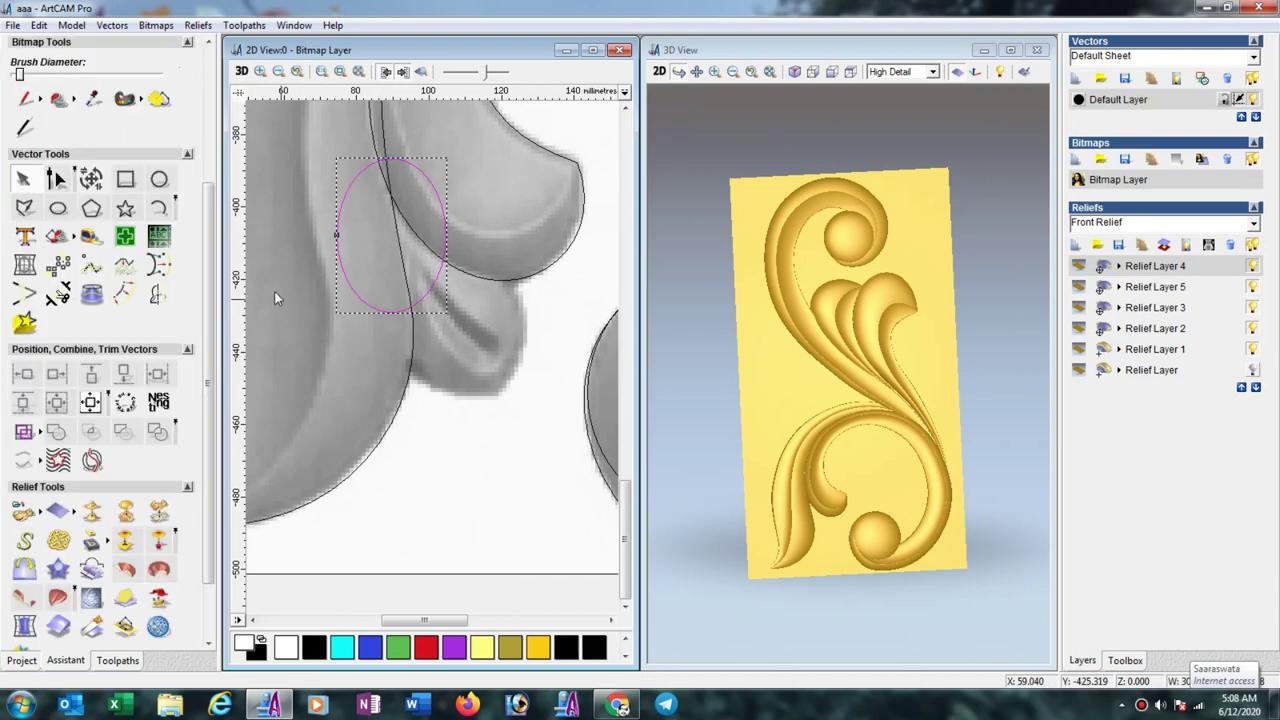
# Rotate the ellipse to match the small leaf's slant and move it over that leaf.
pyautogui.click(100, 182)
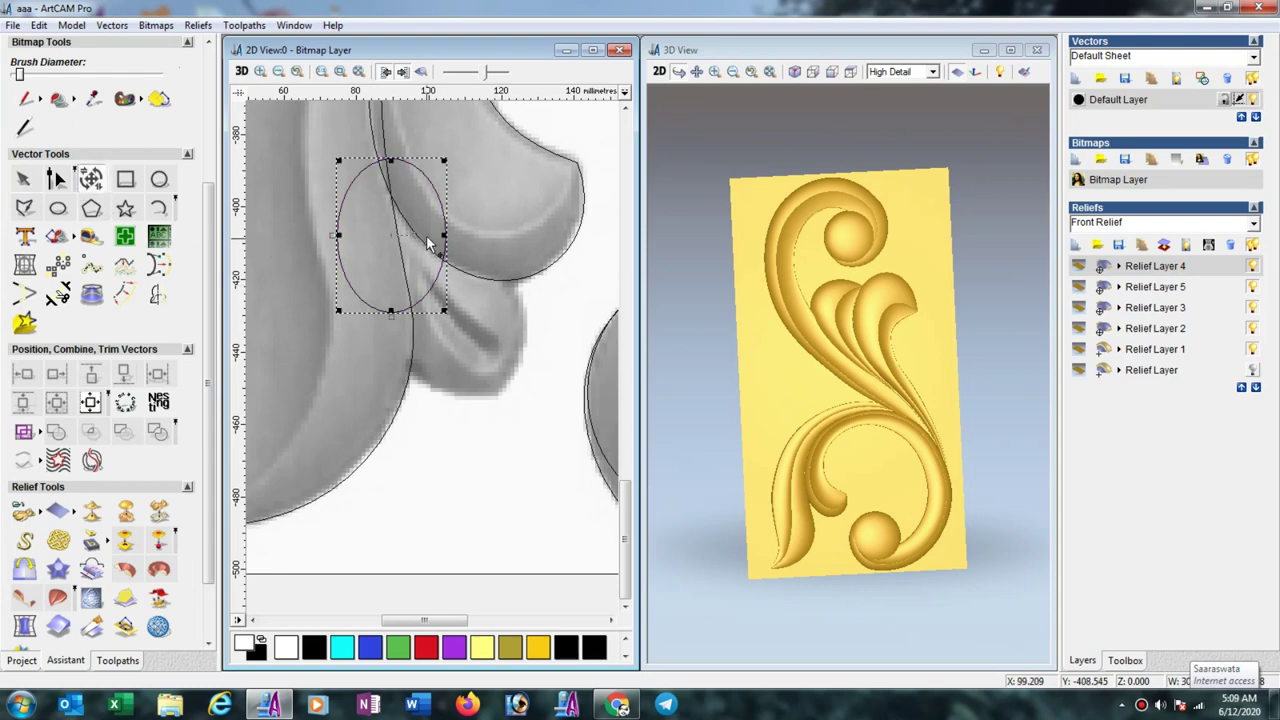
pyautogui.moveTo(413, 236); pyautogui.dragTo(415, 224)
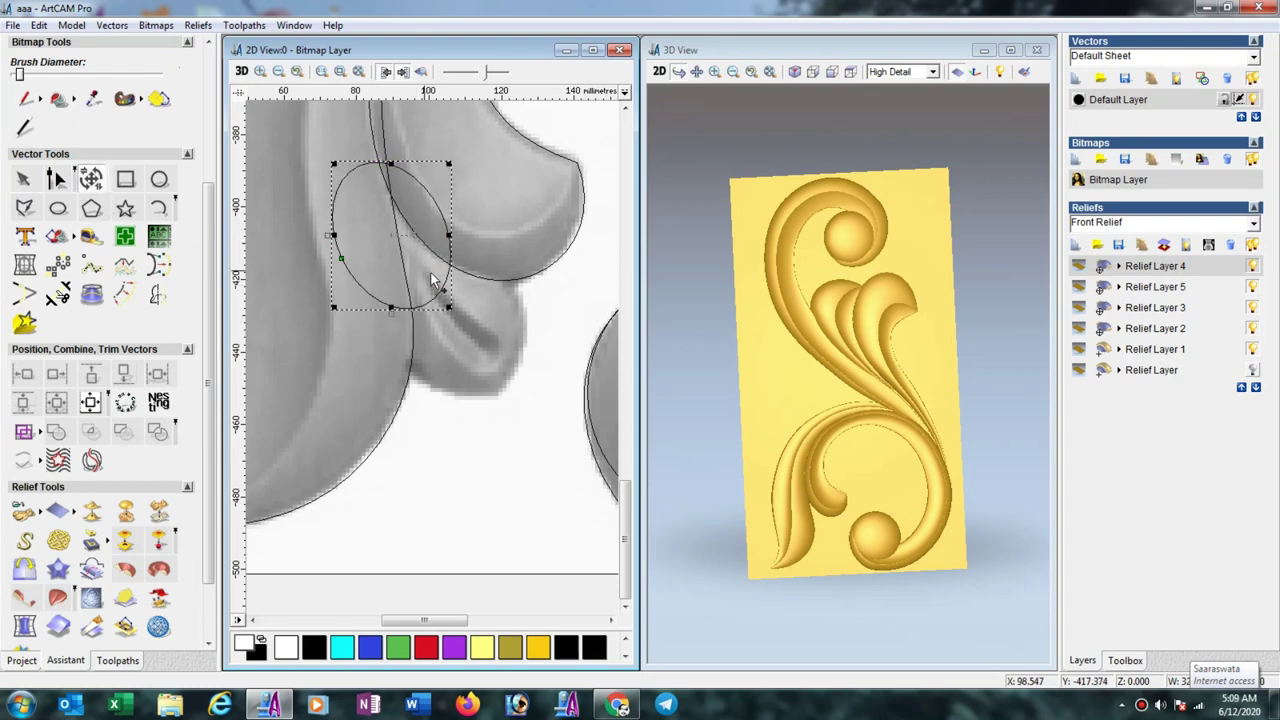
pyautogui.moveTo(445, 275); pyautogui.dragTo(516, 363)
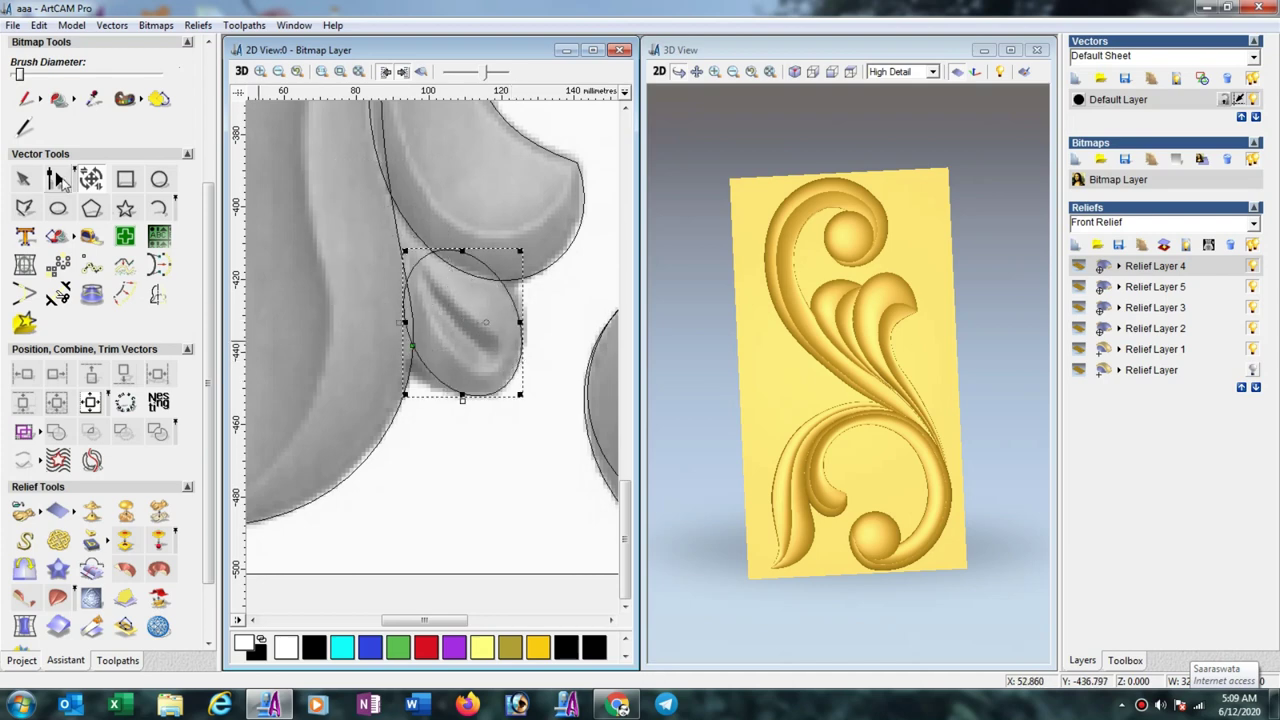
# Move the ellipse's upper node up to the junction of the large leaf and inner scroll and fit its right node.
pyautogui.click(55, 178)
pyautogui.moveTo(429, 254)
pyautogui.mouseDown()
pyautogui.moveTo(392, 190)
pyautogui.moveTo(443, 250)
pyautogui.mouseUp()
pyautogui.moveTo(512, 298); pyautogui.dragTo(518, 293)
# Move the small leaf outline's left node inside the large leaf's edge and straighten its handle toward the junction.
pyautogui.click(410, 358)
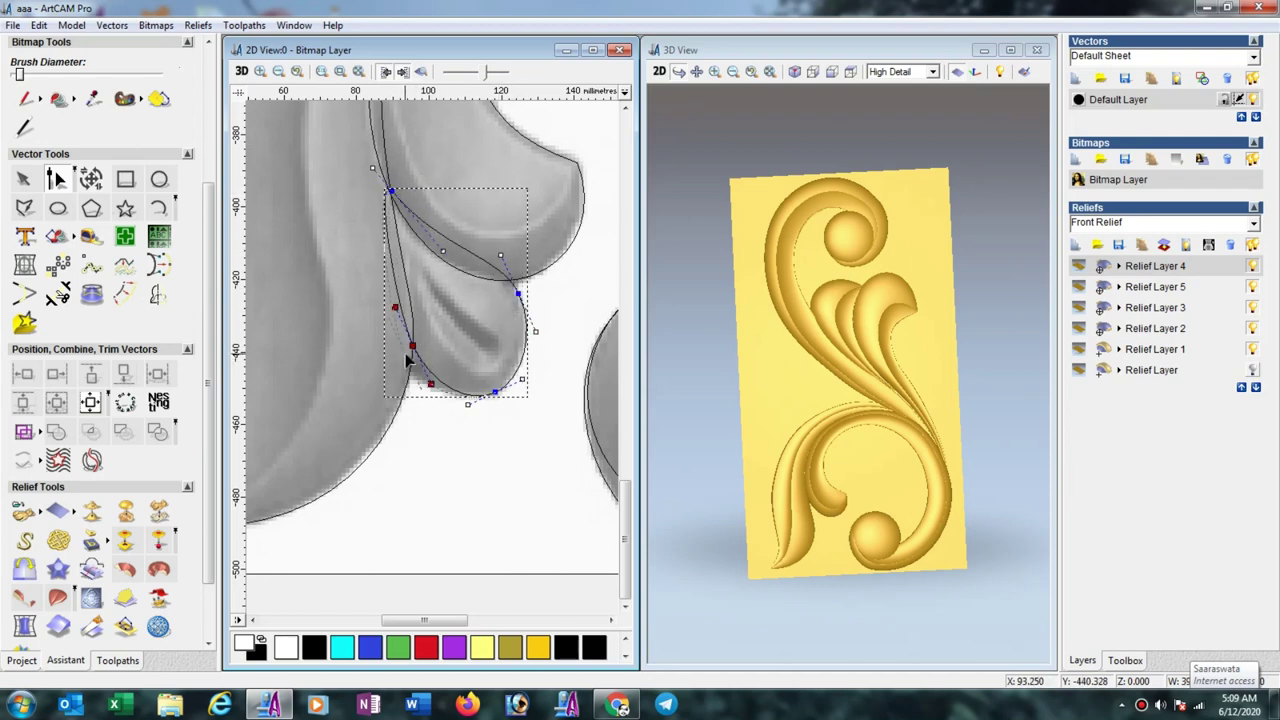
pyautogui.moveTo(400, 356); pyautogui.dragTo(404, 296)
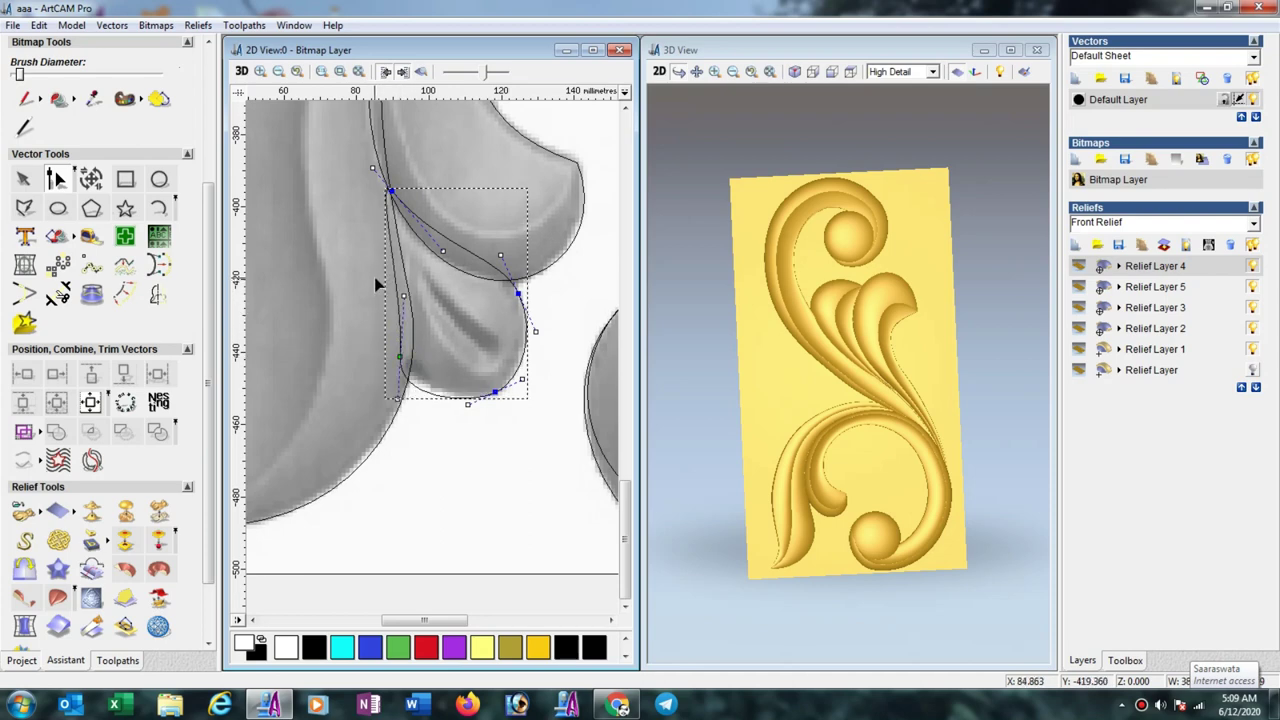
pyautogui.click(400, 352)
pyautogui.moveTo(400, 351); pyautogui.dragTo(400, 348)
# Create an ellipse about 57 mm wide and 32 mm high and move it over the left leaf cluster's lowest lobe.
pyautogui.scroll(-2, 400, 348)
pyautogui.scroll(1, 370, 376)
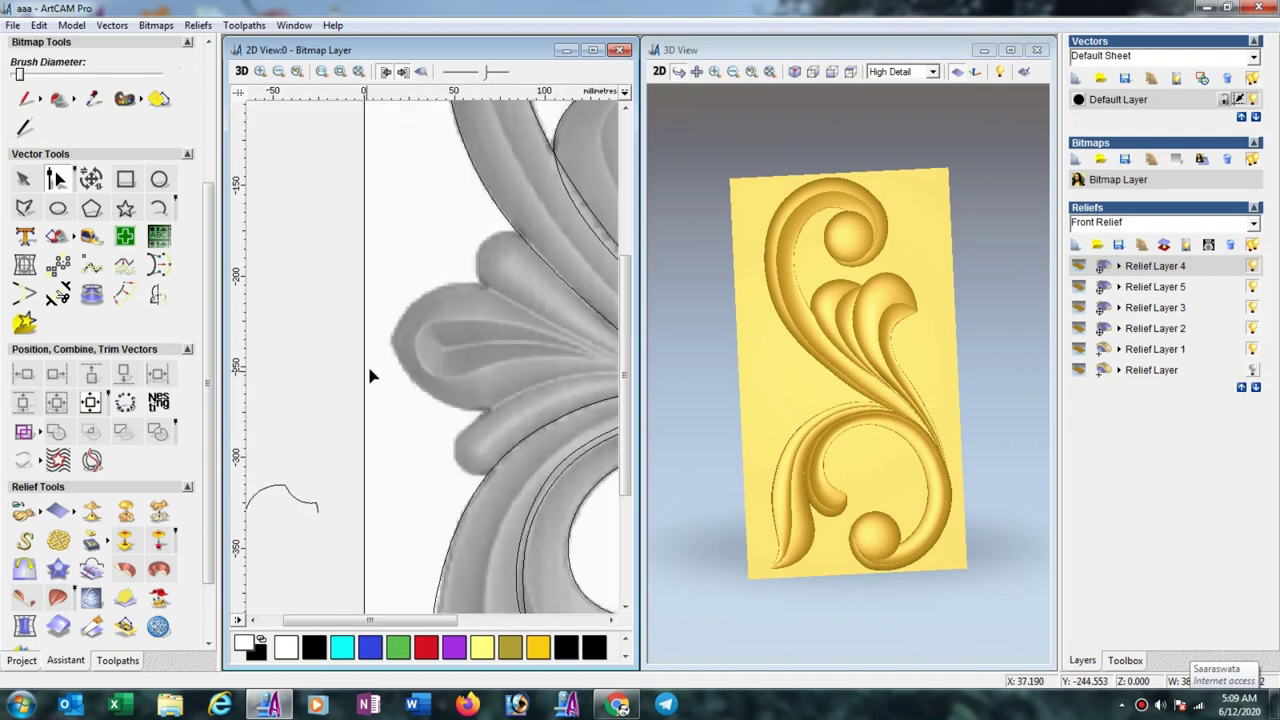
pyautogui.scroll(-2, 500, 415)
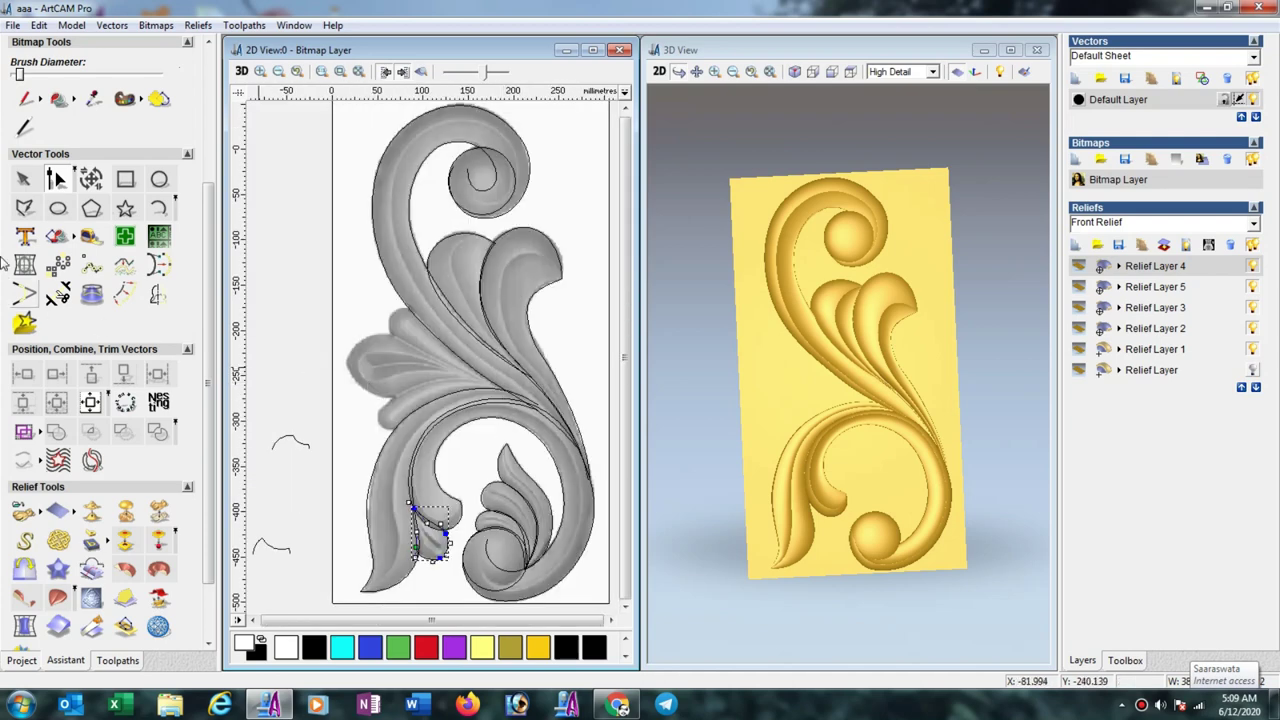
pyautogui.click(58, 207)
pyautogui.moveTo(382, 404); pyautogui.dragTo(407, 418)
pyautogui.click(130, 320)
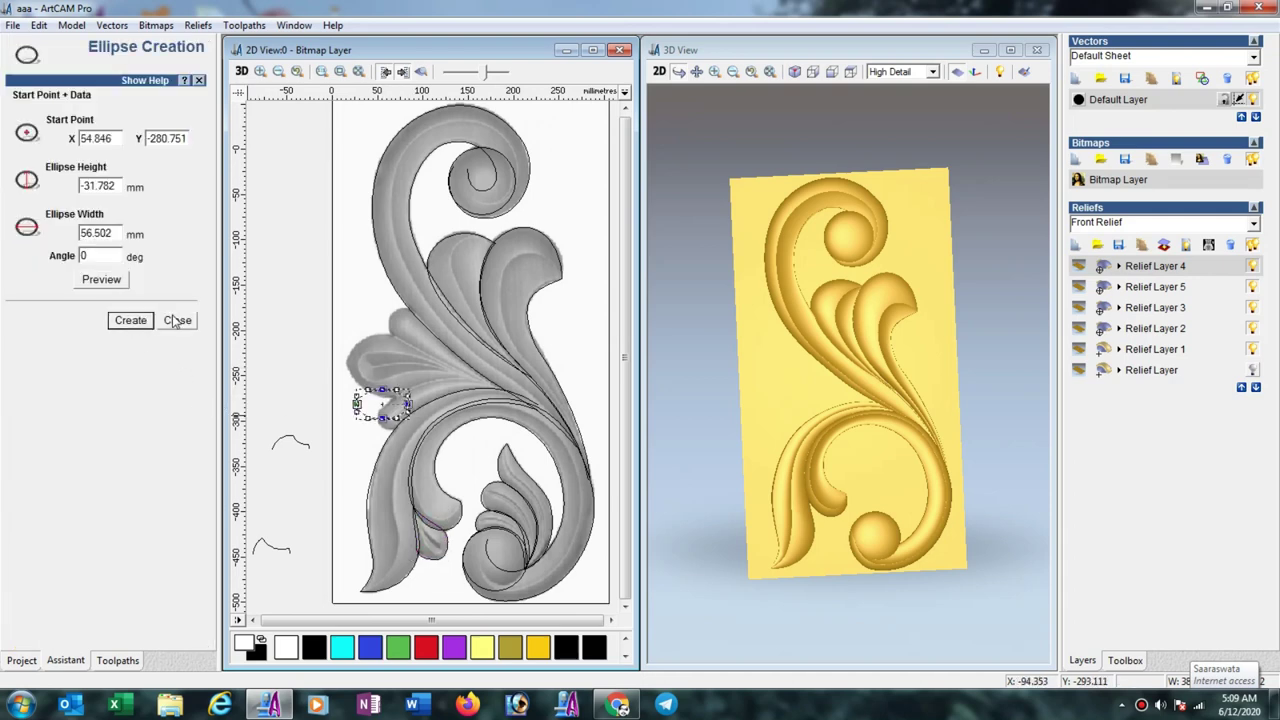
pyautogui.click(177, 320)
pyautogui.scroll(2, 425, 382)
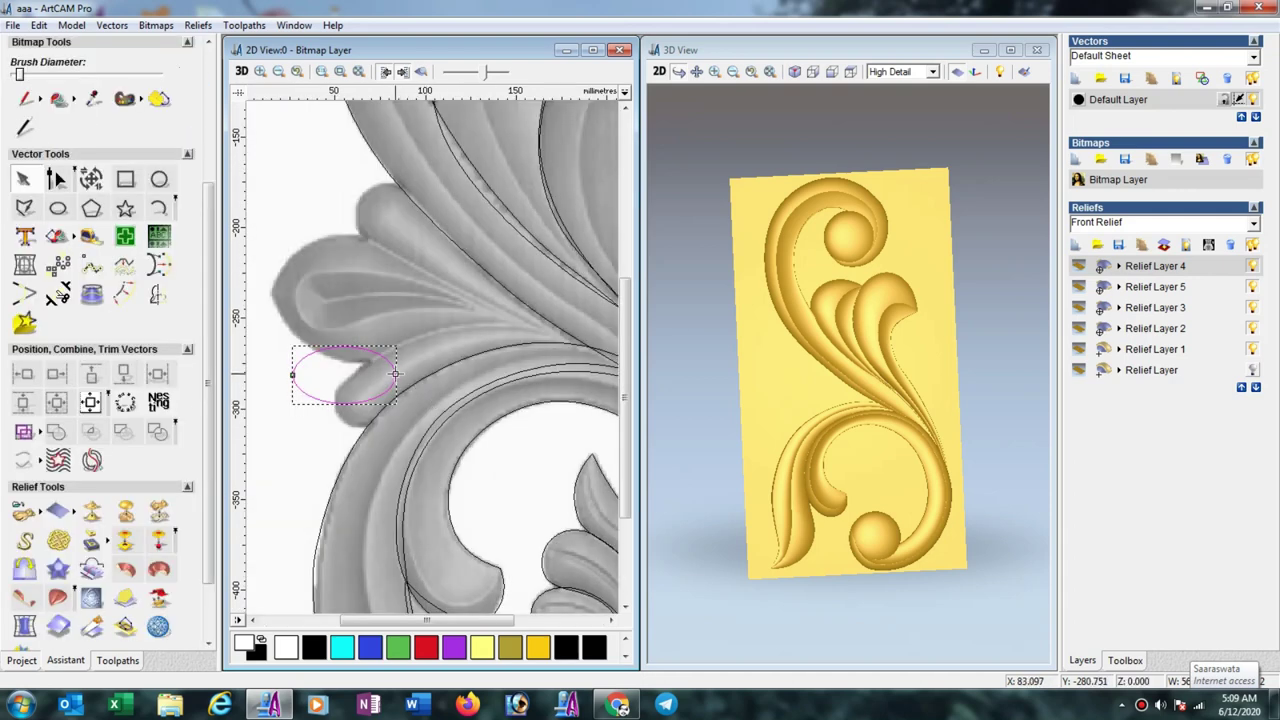
pyautogui.moveTo(395, 374); pyautogui.dragTo(437, 399)
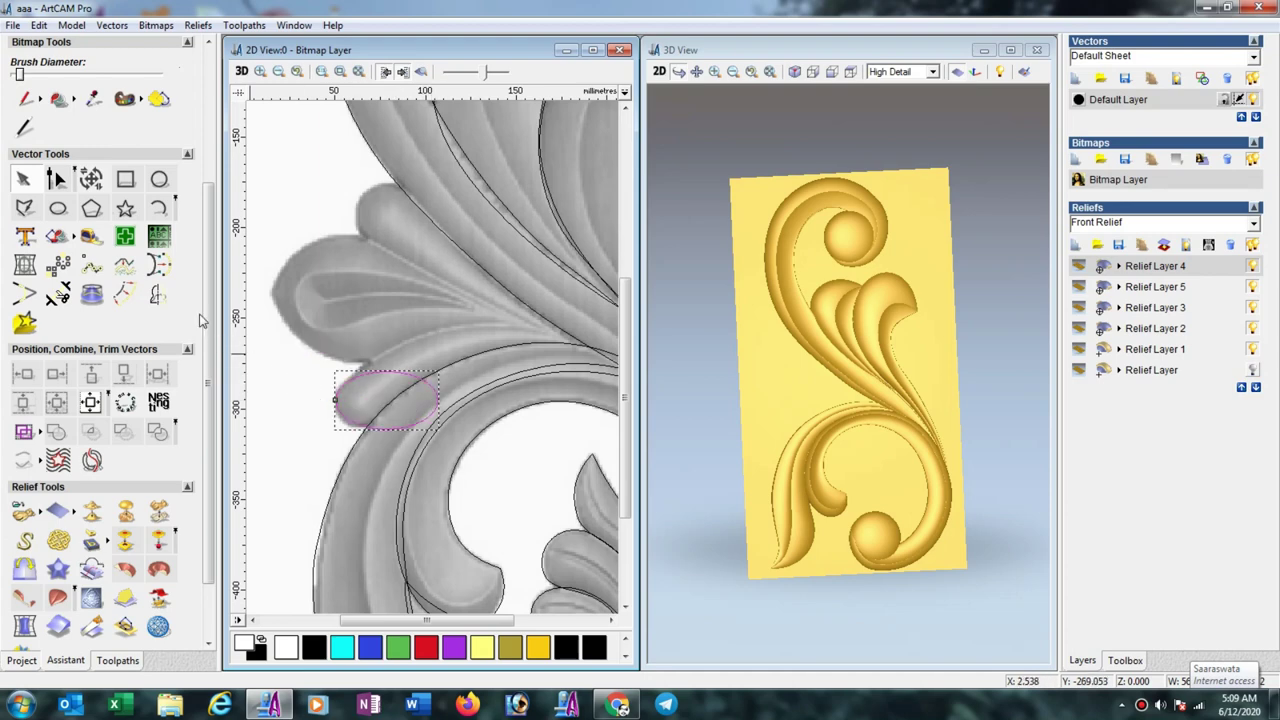
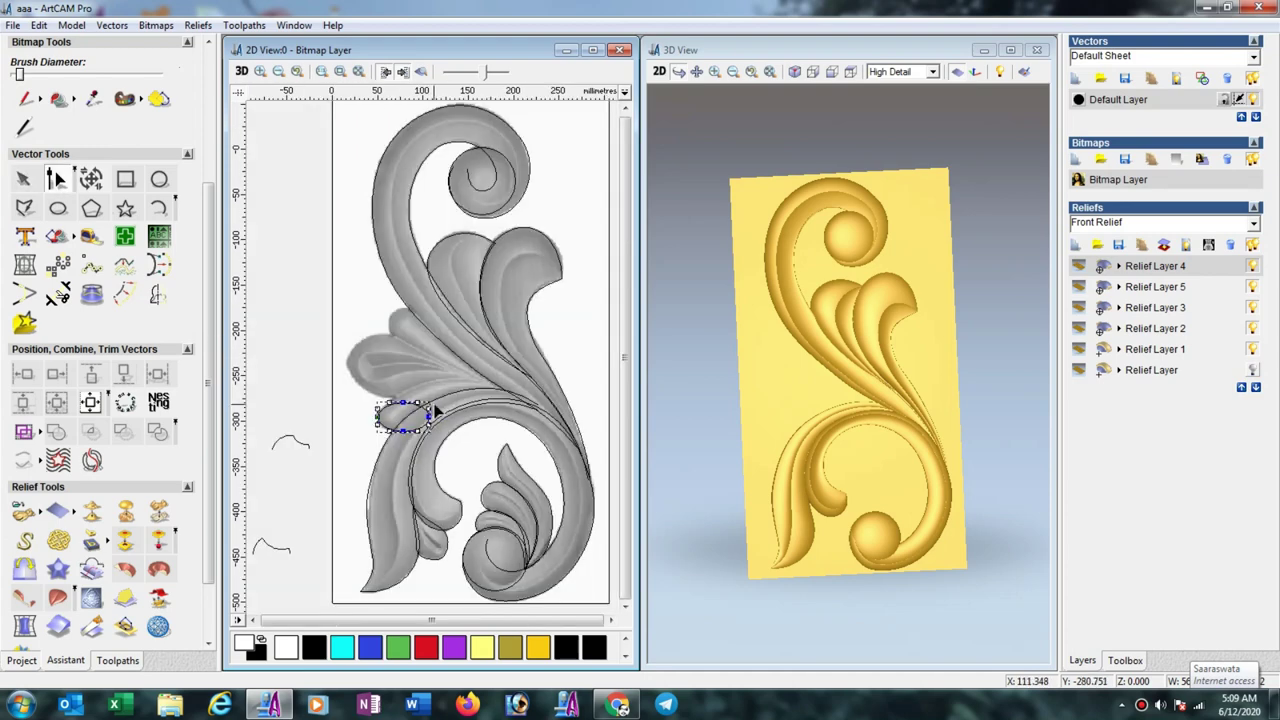
# Stretch the ellipse's right node to the leaf cluster's junction and fit its upper node and handles to the lowest lobe's upper edge.
pyautogui.moveTo(428, 417); pyautogui.dragTo(501, 386)
pyautogui.scroll(1, 452, 394)
pyautogui.click(361, 370)
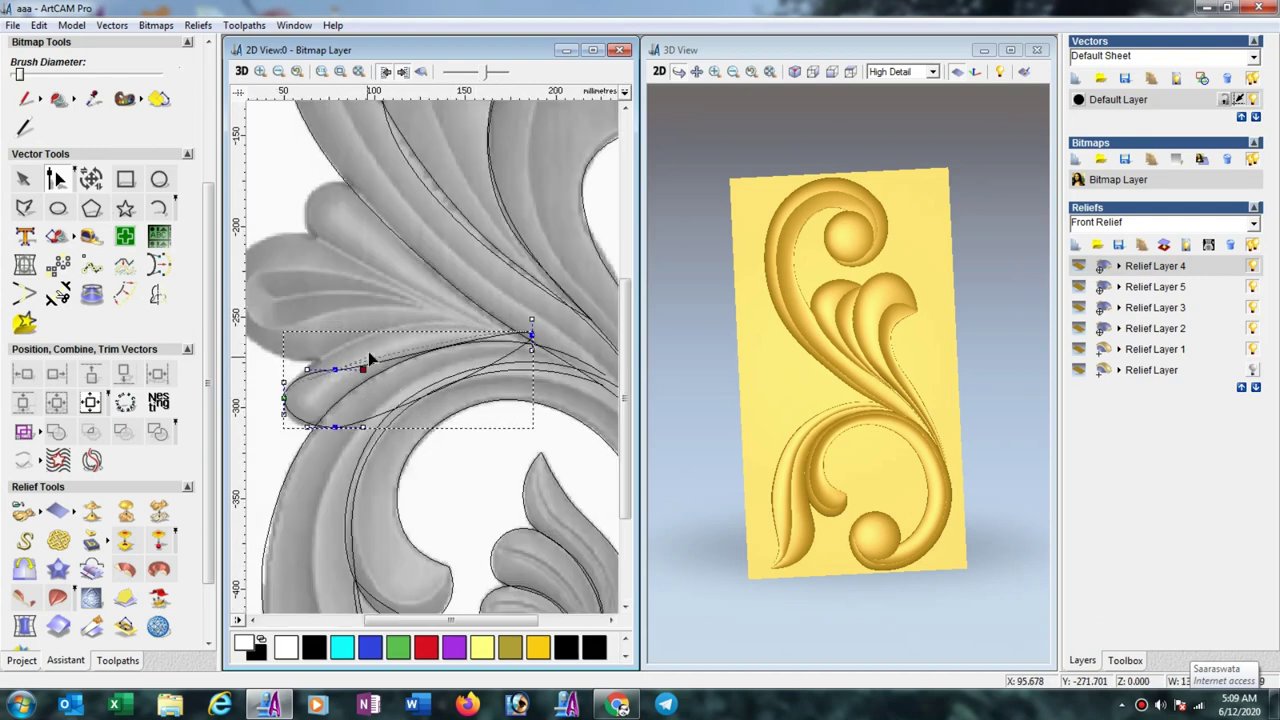
pyautogui.moveTo(362, 370); pyautogui.dragTo(336, 345)
pyautogui.moveTo(424, 323); pyautogui.dragTo(424, 316)
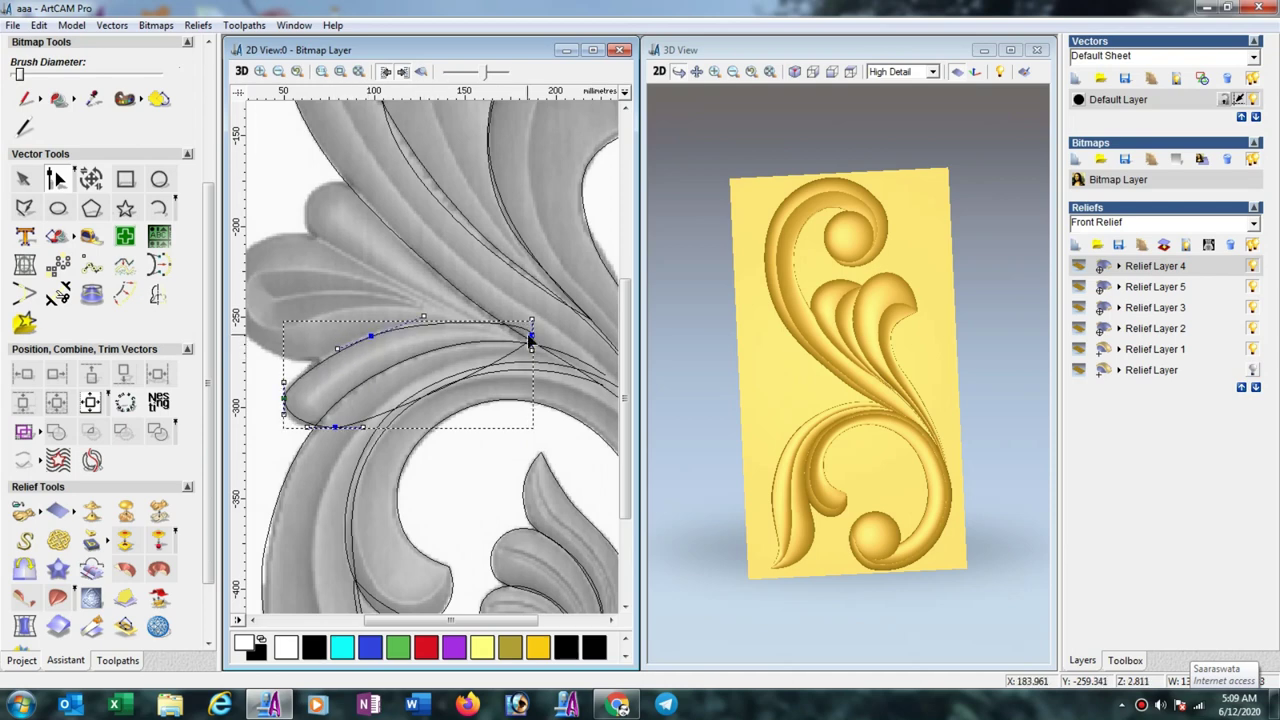
pyautogui.click(531, 336)
pyautogui.moveTo(531, 346); pyautogui.dragTo(526, 353)
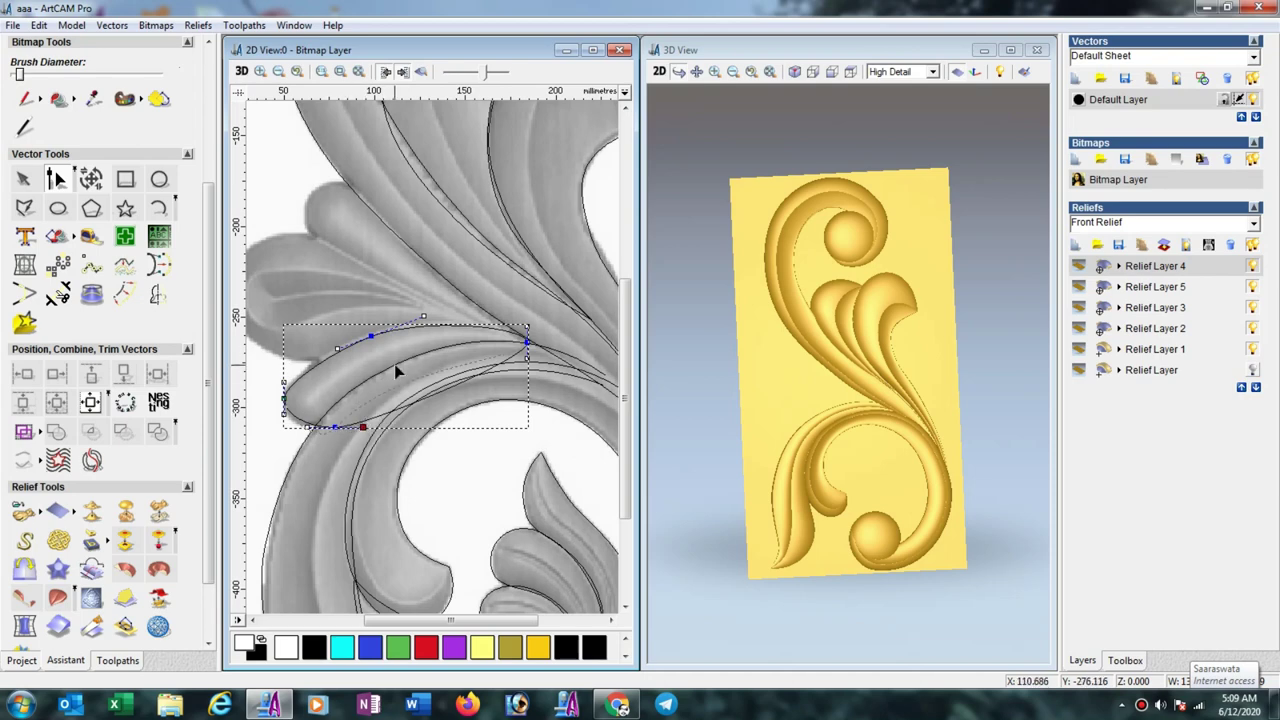
# Move the lowest lobe outline's bottom node up onto the lobe's lower edge and angle its handles along that edge.
pyautogui.moveTo(405, 348); pyautogui.dragTo(406, 346)
pyautogui.click(336, 425)
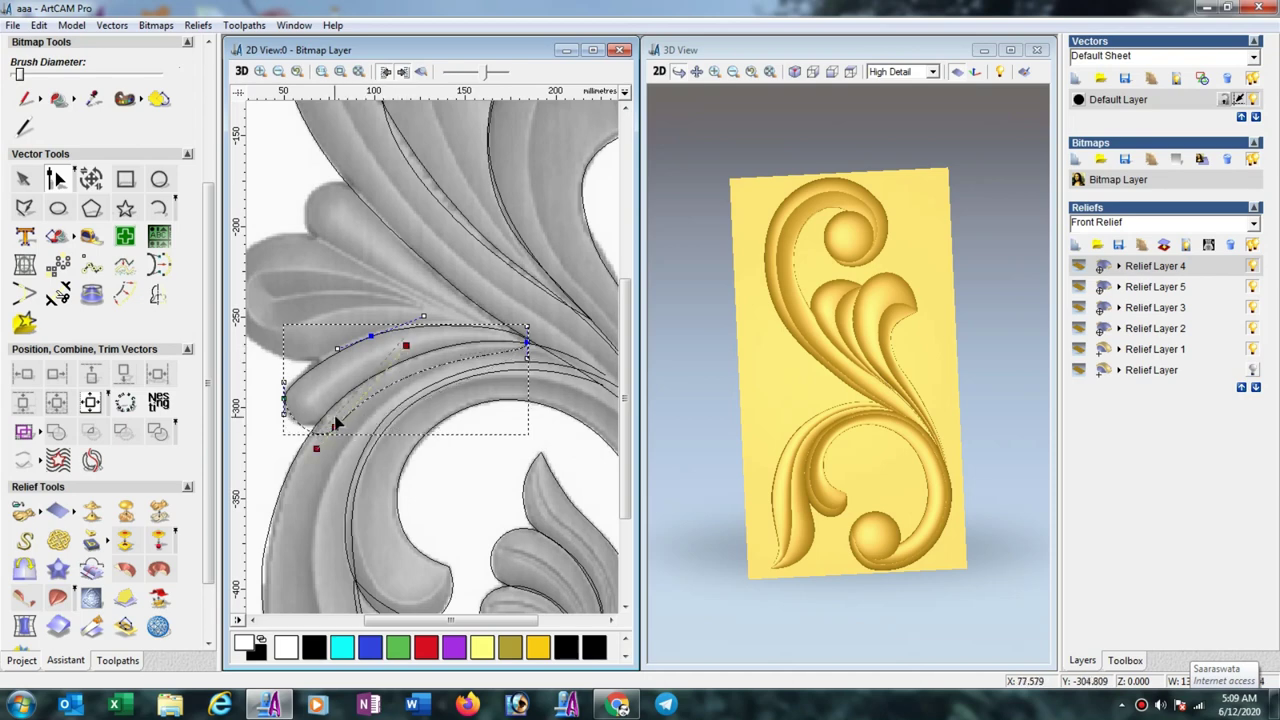
pyautogui.moveTo(336, 418); pyautogui.dragTo(300, 442)
pyautogui.moveTo(412, 335); pyautogui.dragTo(439, 320)
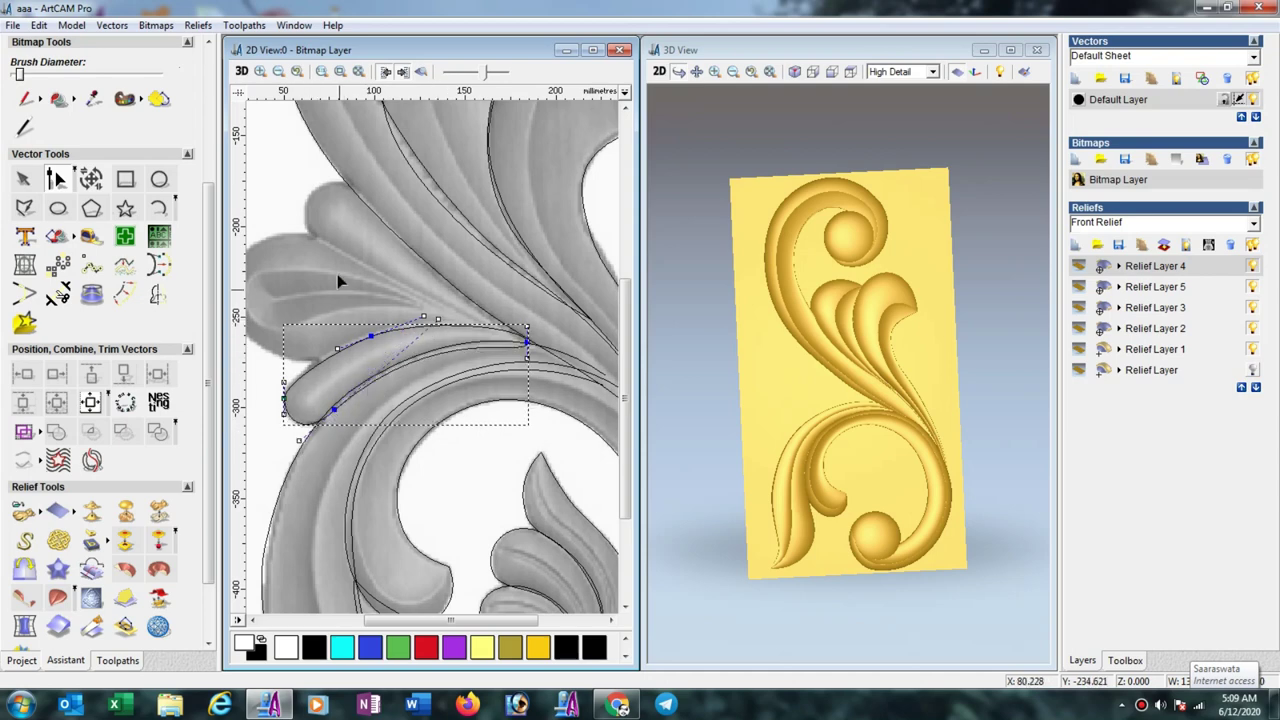
# Create an ellipse about 39 mm wide and 37 mm high and move it over the left cluster's uppermost lobe.
pyautogui.click(57, 207)
pyautogui.moveTo(447, 625); pyautogui.dragTo(418, 625)
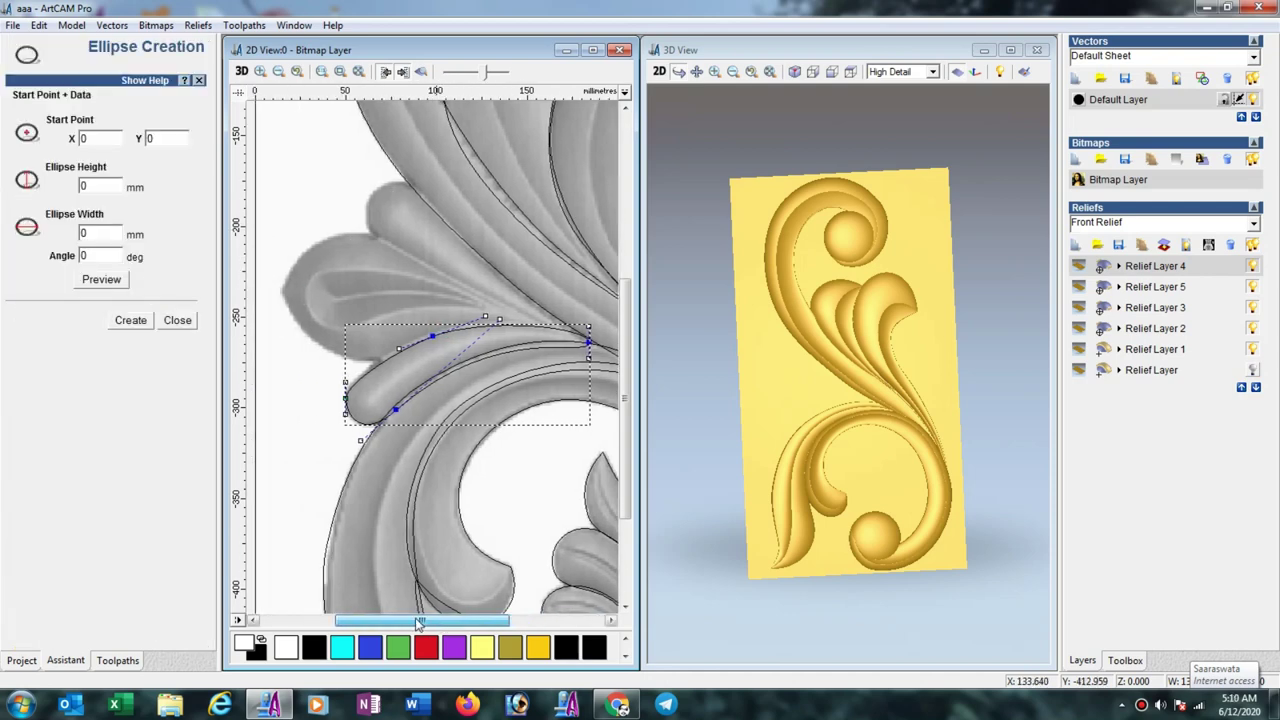
pyautogui.moveTo(375, 200); pyautogui.dragTo(410, 234)
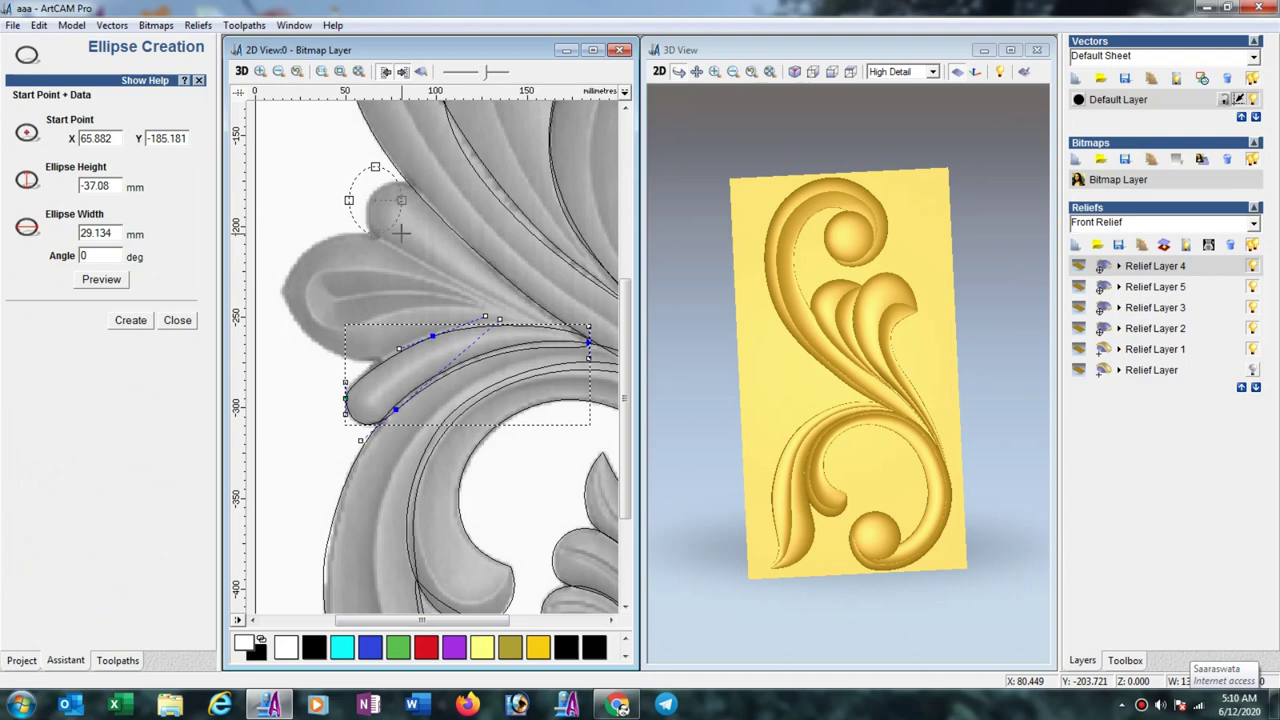
pyautogui.click(120, 322)
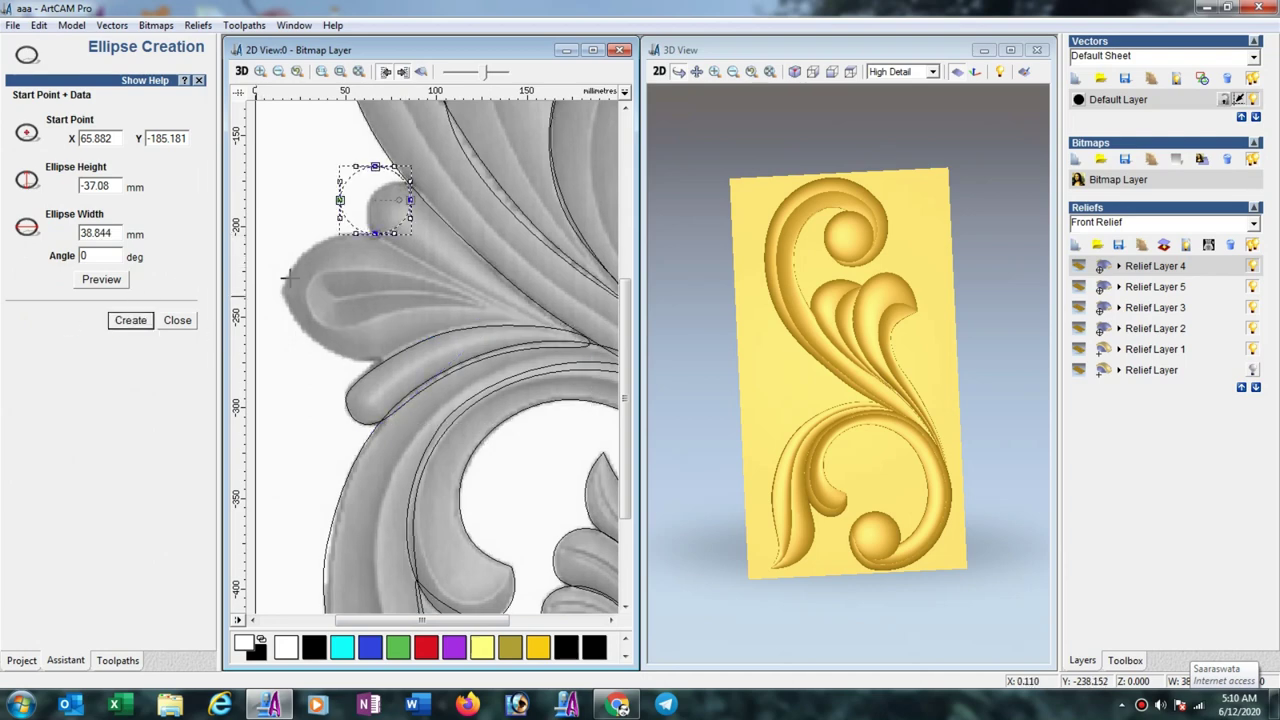
pyautogui.press('Escape')
pyautogui.moveTo(404, 223); pyautogui.dragTo(428, 236)
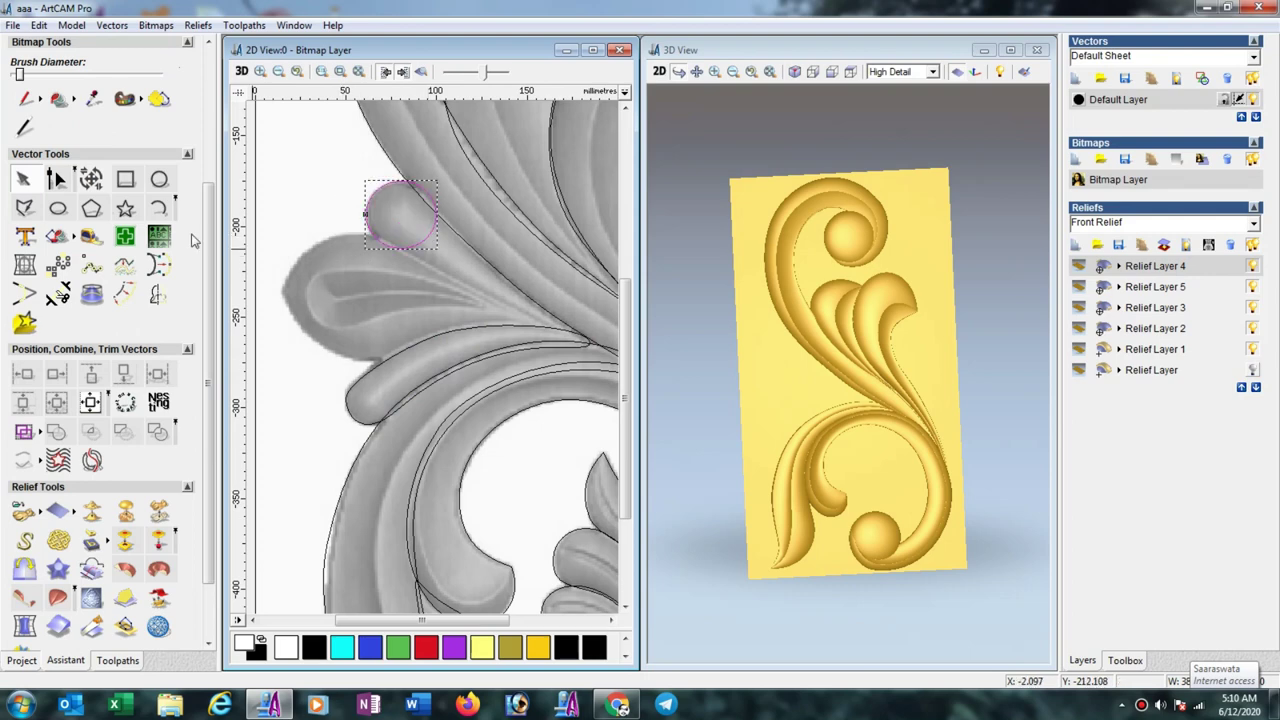
# Stretch the ellipse's right node to the cluster's junction and angle its bottom node's handle along the uppermost lobe's lower edge.
pyautogui.click(55, 182)
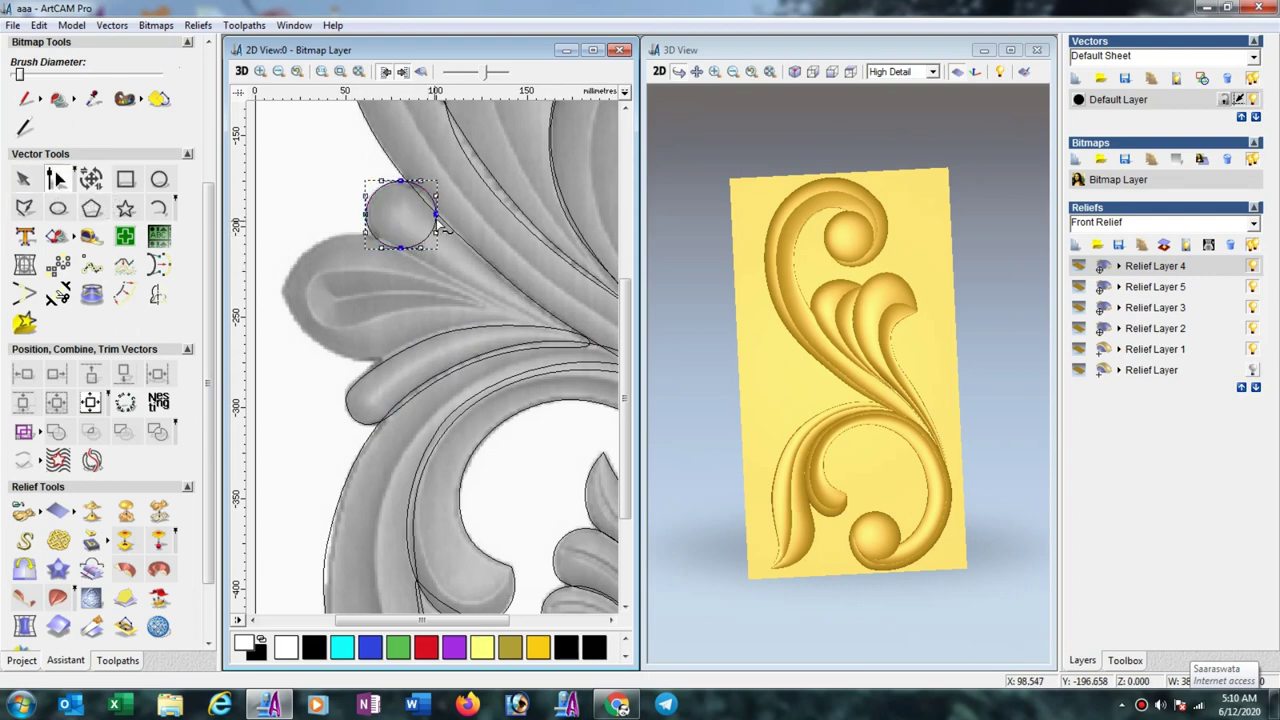
pyautogui.moveTo(436, 214); pyautogui.dragTo(540, 308)
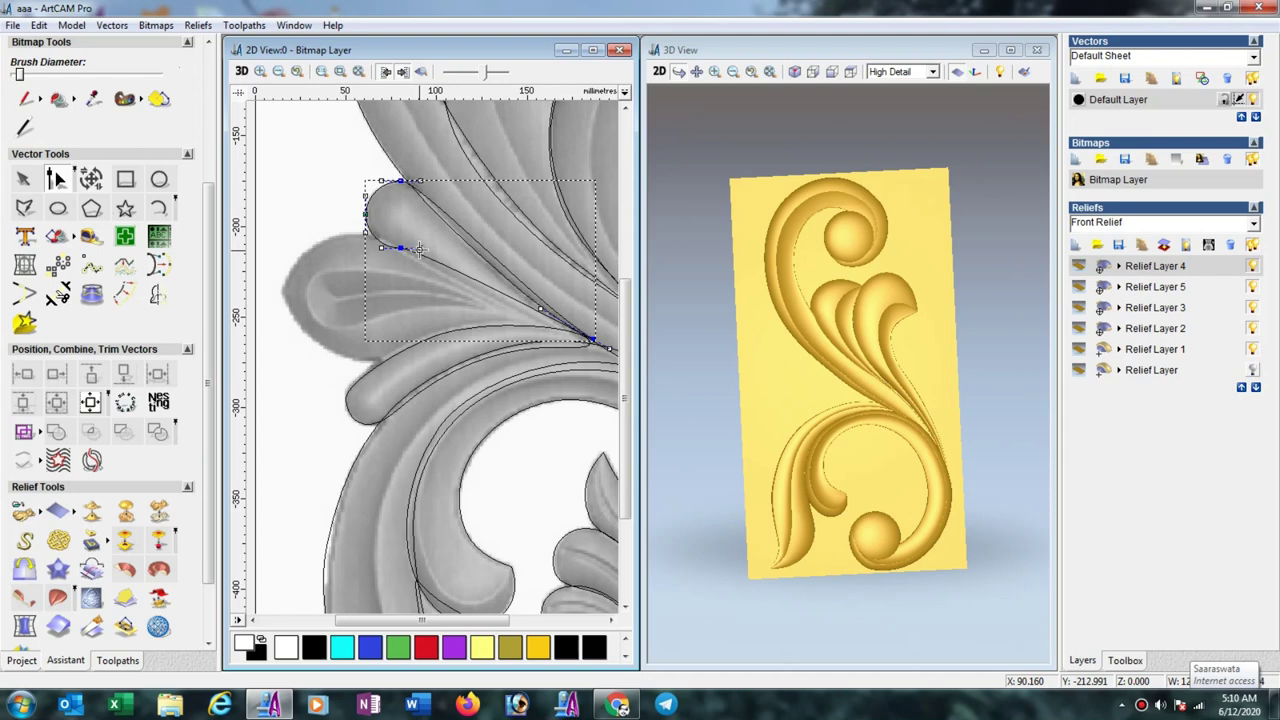
pyautogui.moveTo(455, 280); pyautogui.dragTo(465, 286)
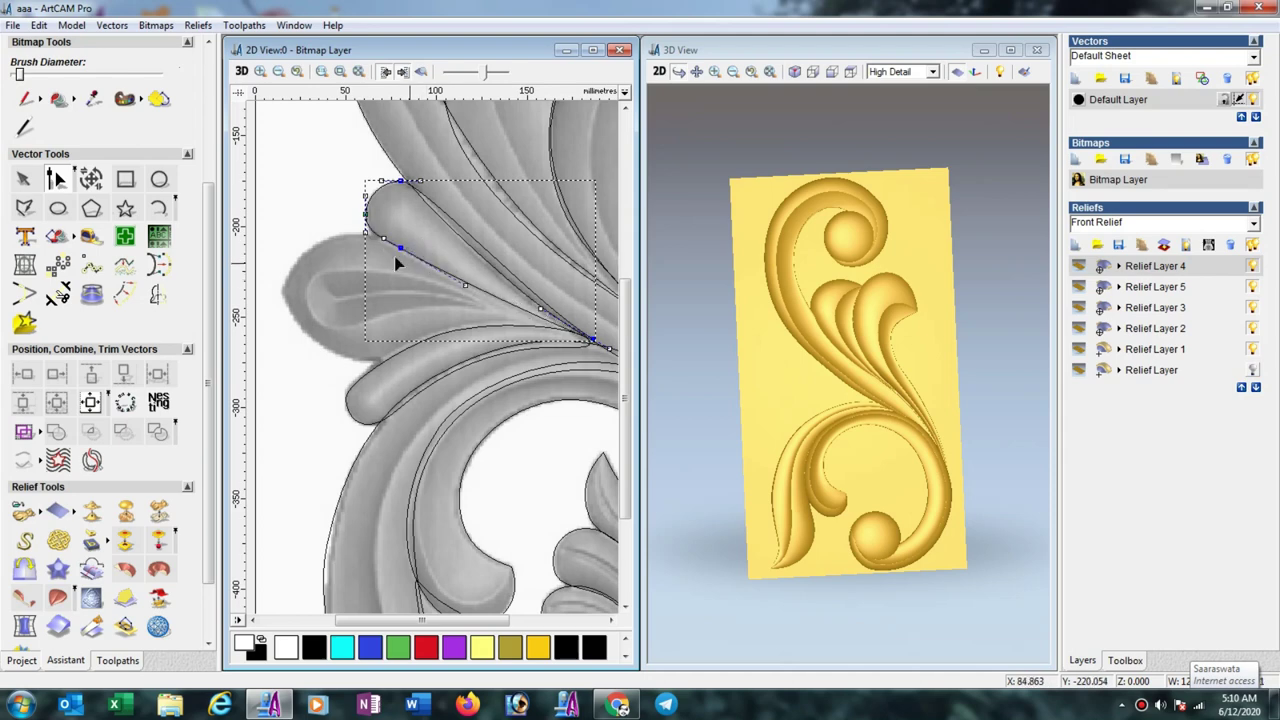
# Insert a point on the lower edge of the uppermost lobe's outline near its pointed tip.
pyautogui.scroll(1, 566, 320)
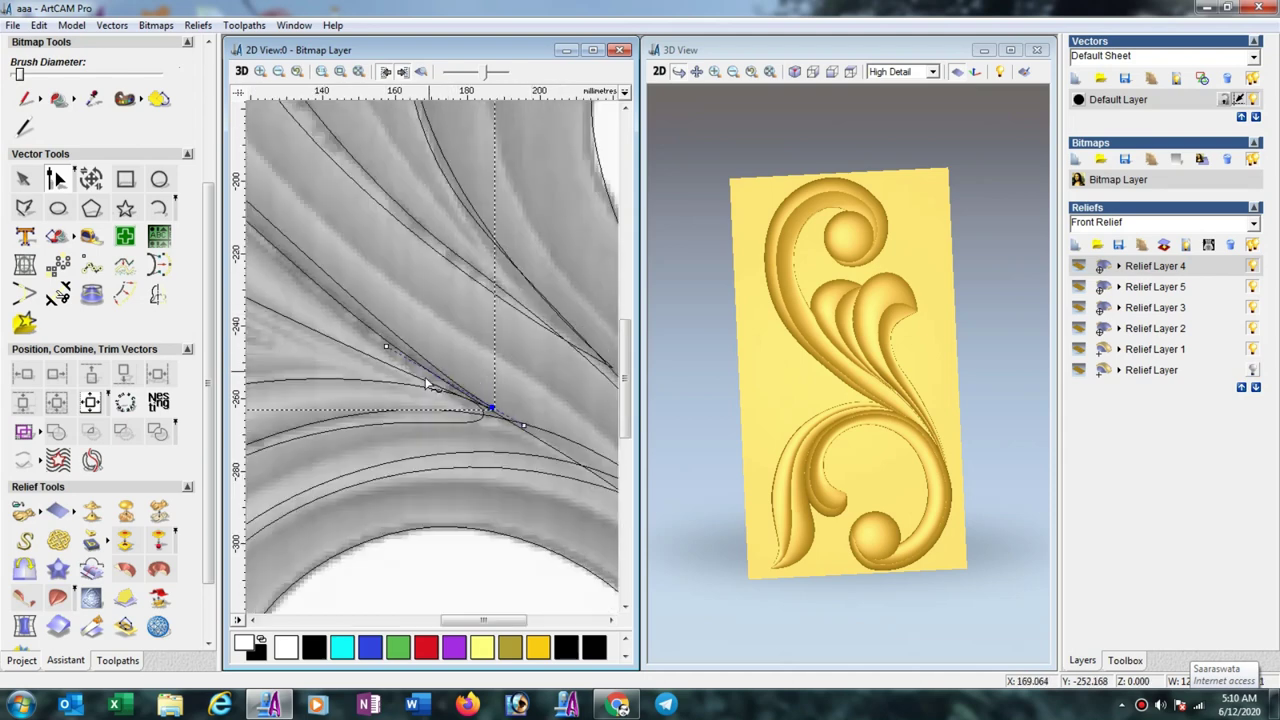
pyautogui.rightClick(429, 386)
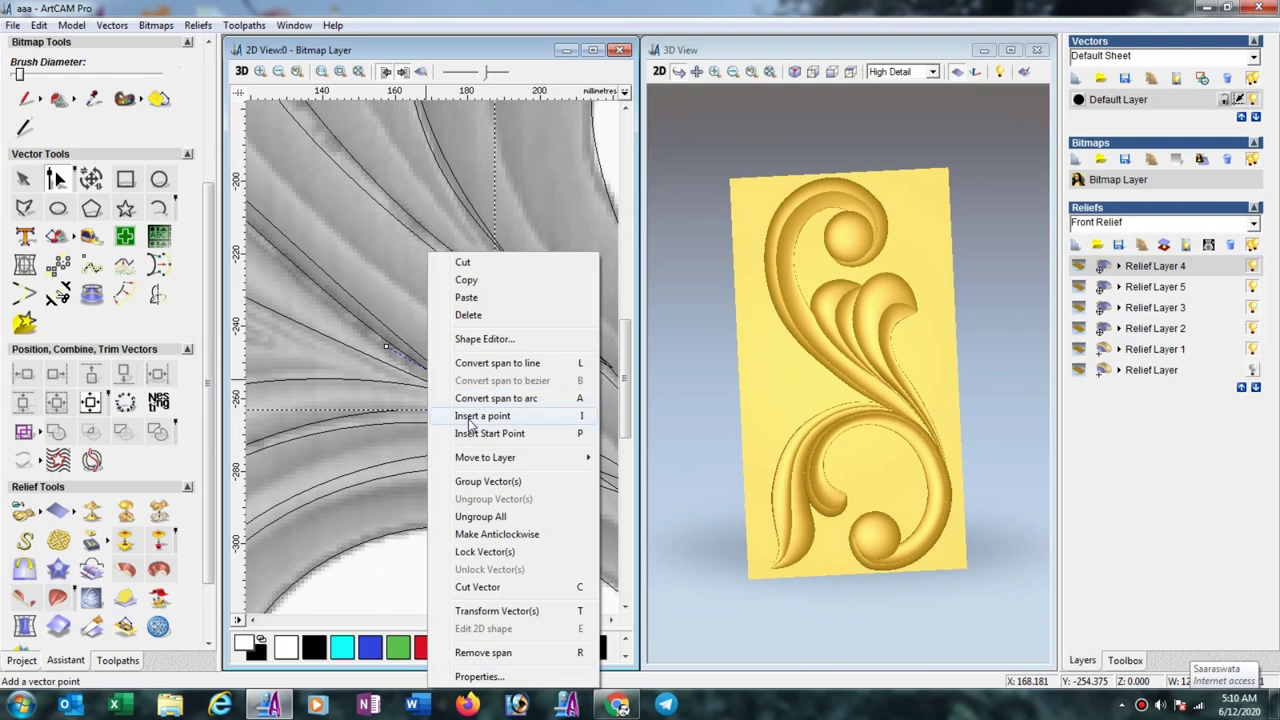
pyautogui.click(482, 416)
pyautogui.click(425, 384)
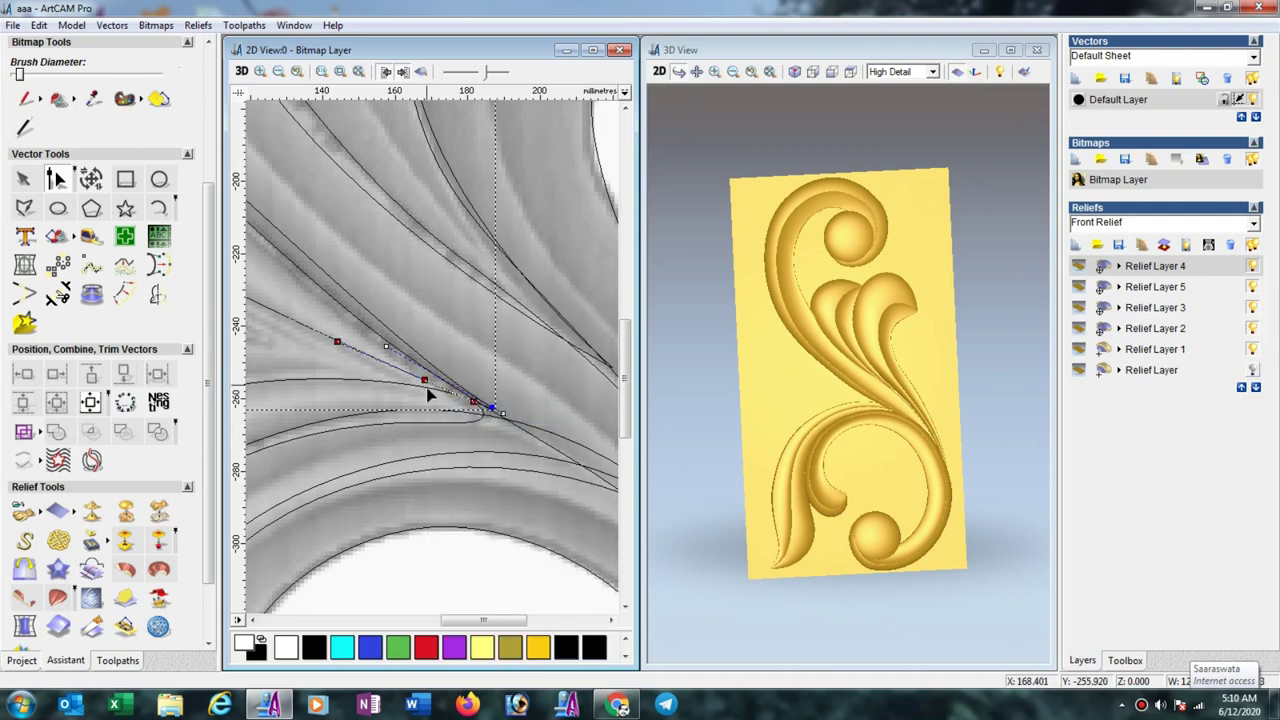
# Adjust the handles of the tip node and the inserted point so the uppermost lobe's outline closes neatly at the junction.
pyautogui.scroll(3, 458, 372)
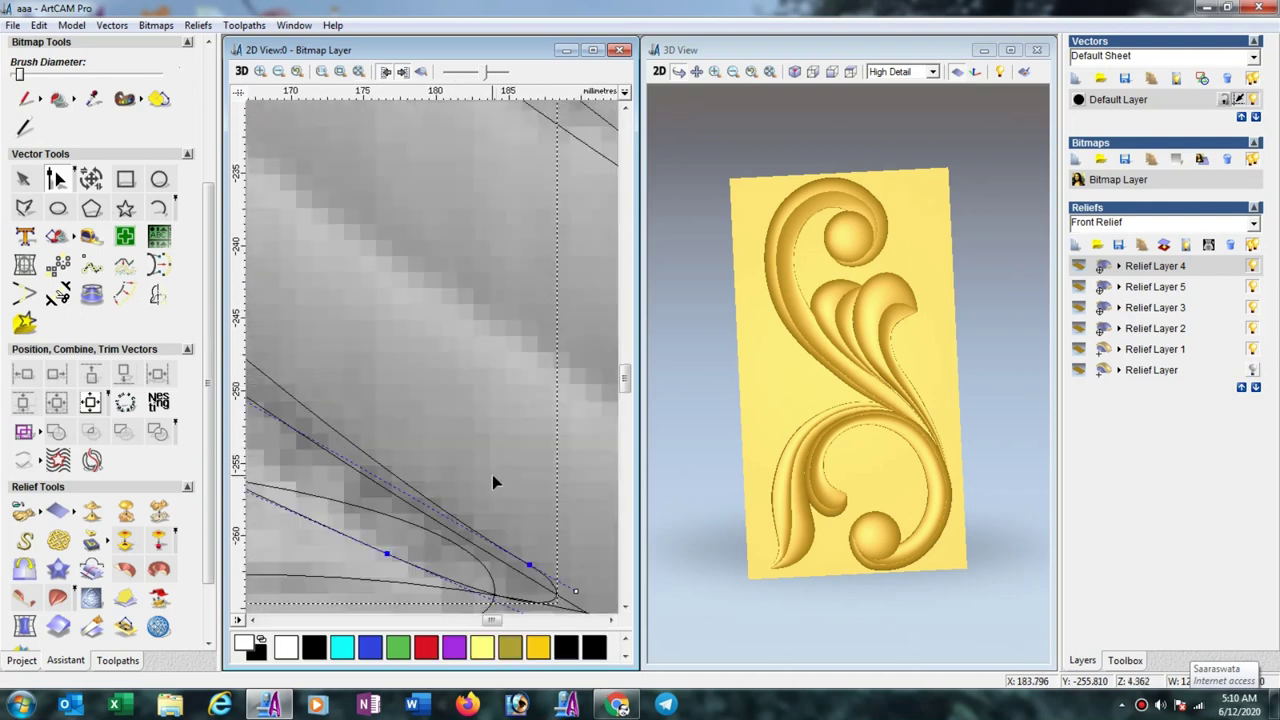
pyautogui.scroll(-1, 492, 474)
pyautogui.click(450, 402)
pyautogui.moveTo(441, 400)
pyautogui.mouseDown()
pyautogui.moveTo(430, 395)
pyautogui.moveTo(443, 399)
pyautogui.mouseUp()
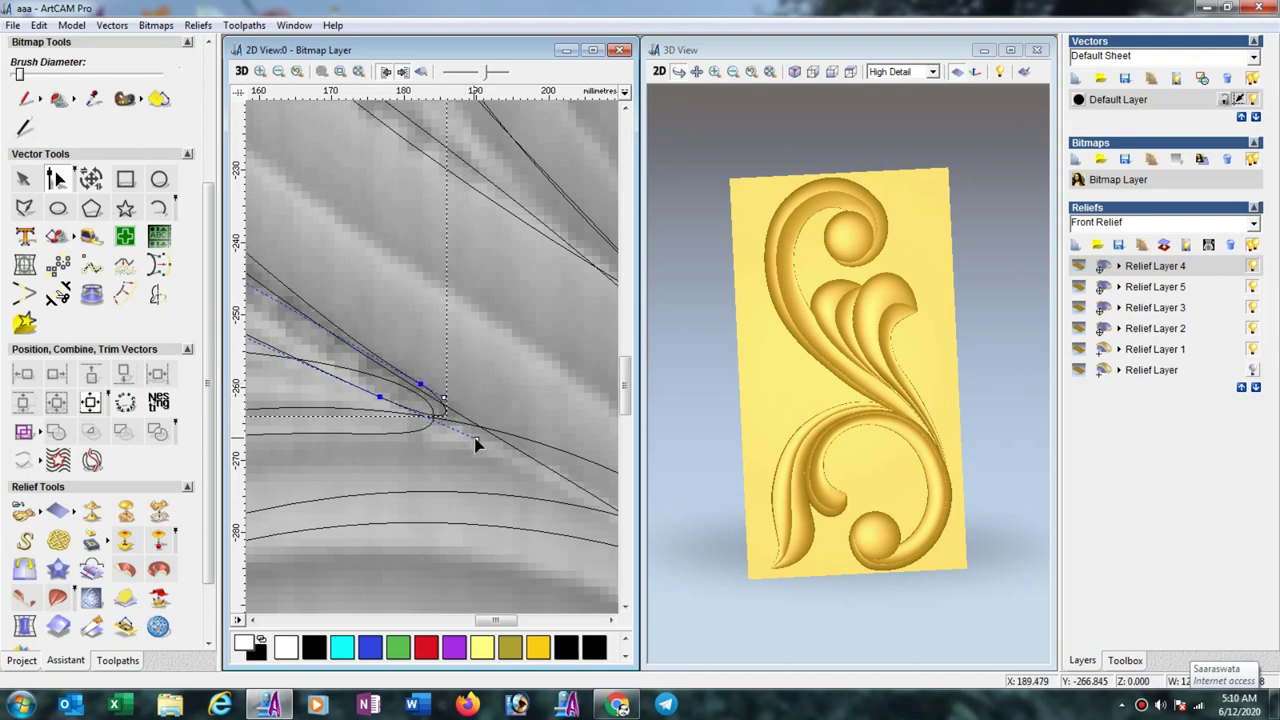
pyautogui.scroll(-6, 425, 400)
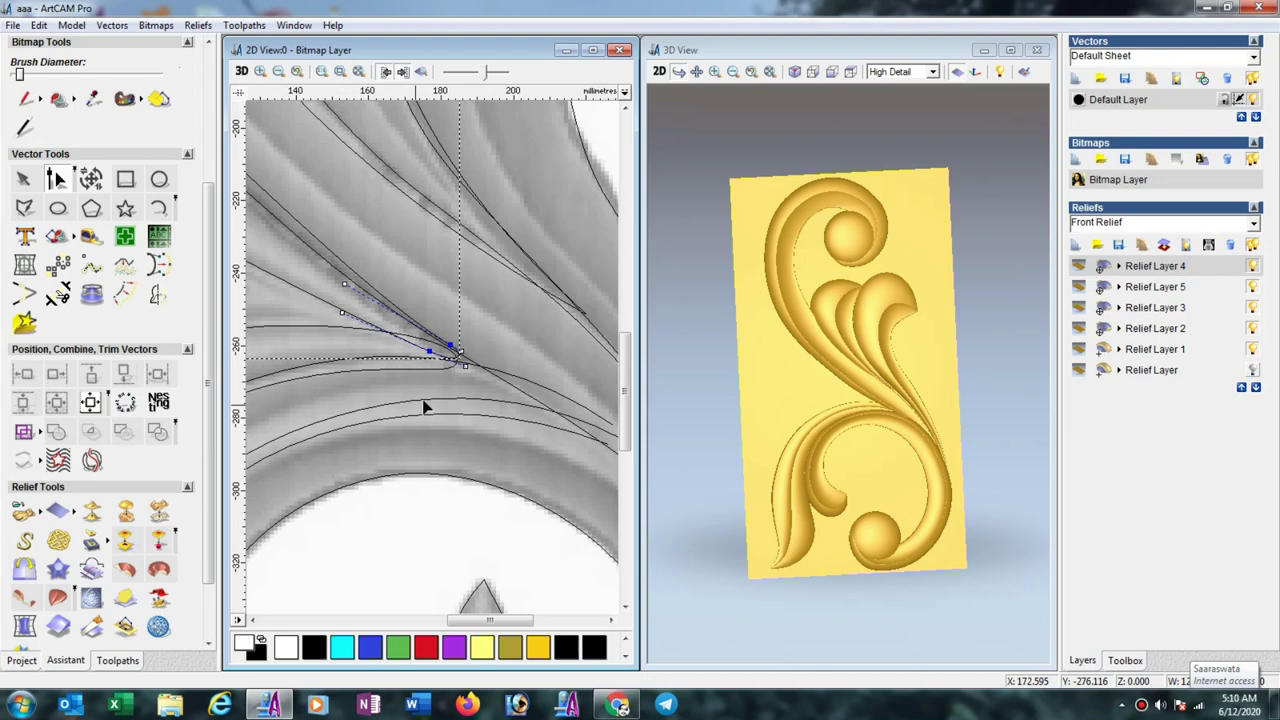
pyautogui.scroll(2, 399, 348)
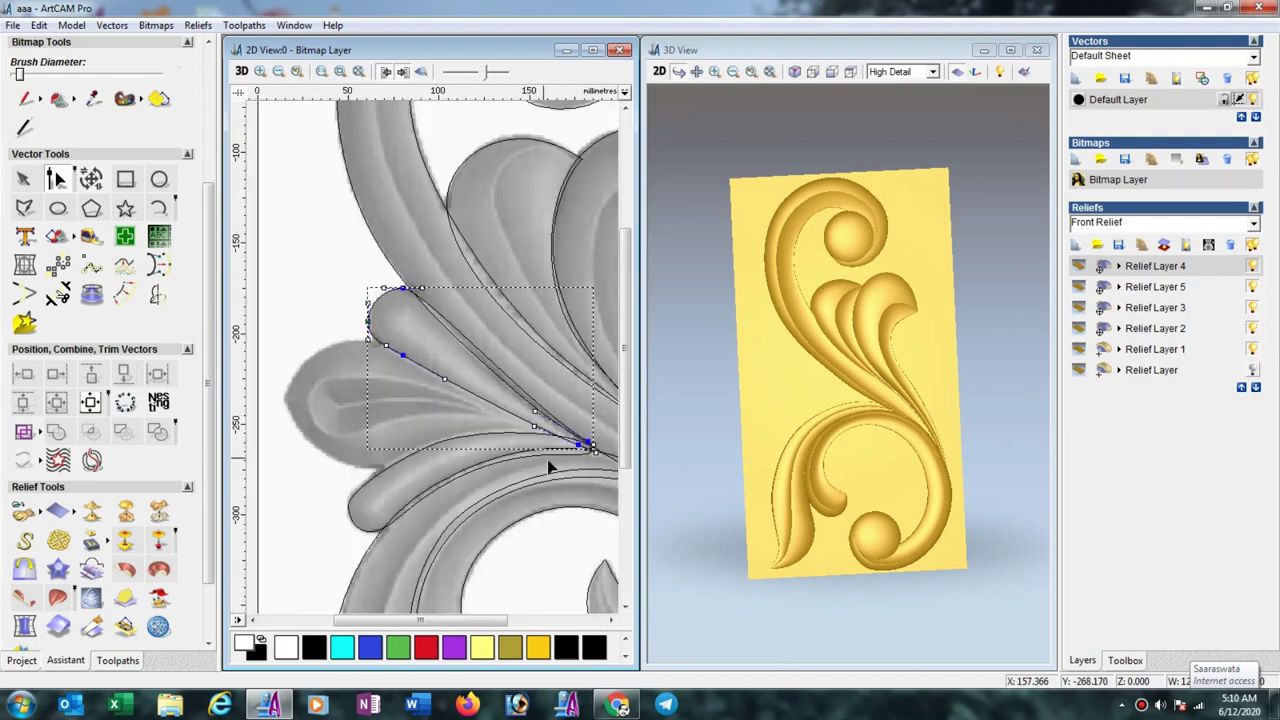
pyautogui.click(534, 428)
pyautogui.moveTo(535, 427); pyautogui.dragTo(531, 428)
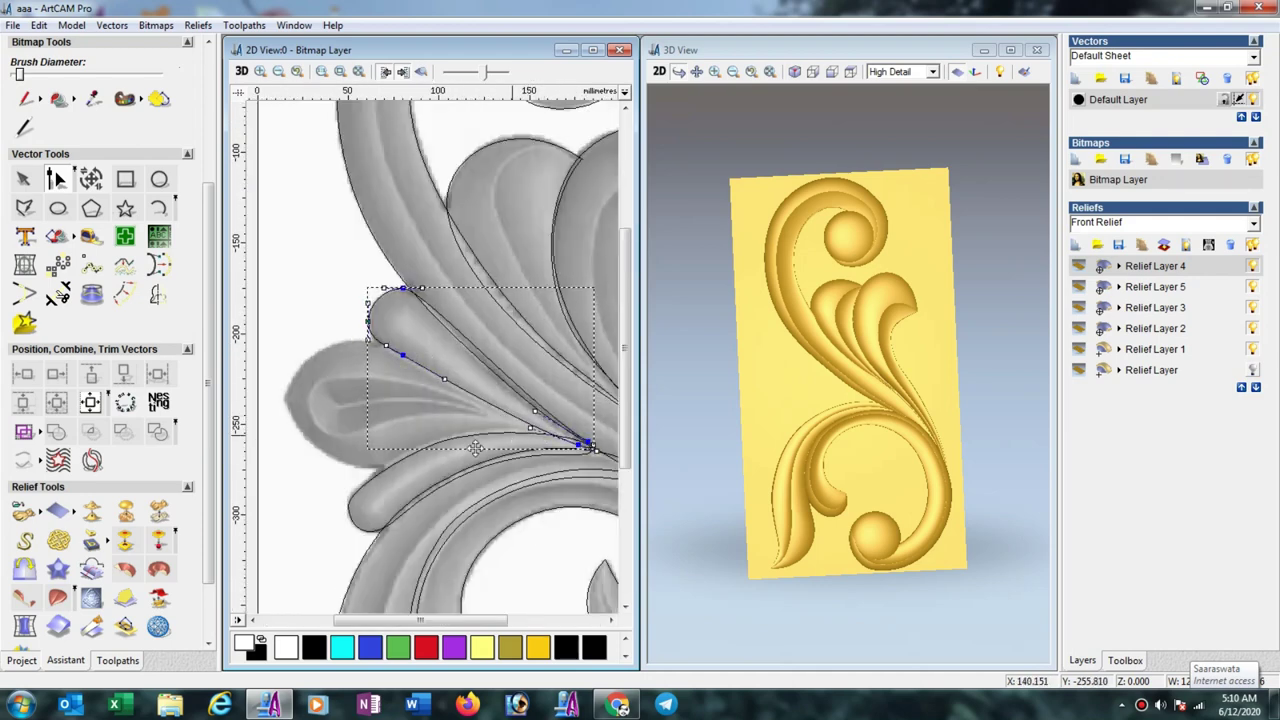
# Create an ellipse about 63 mm wide and 51 mm high and move it over the rounded end of the cluster's middle lobe.
pyautogui.click(58, 212)
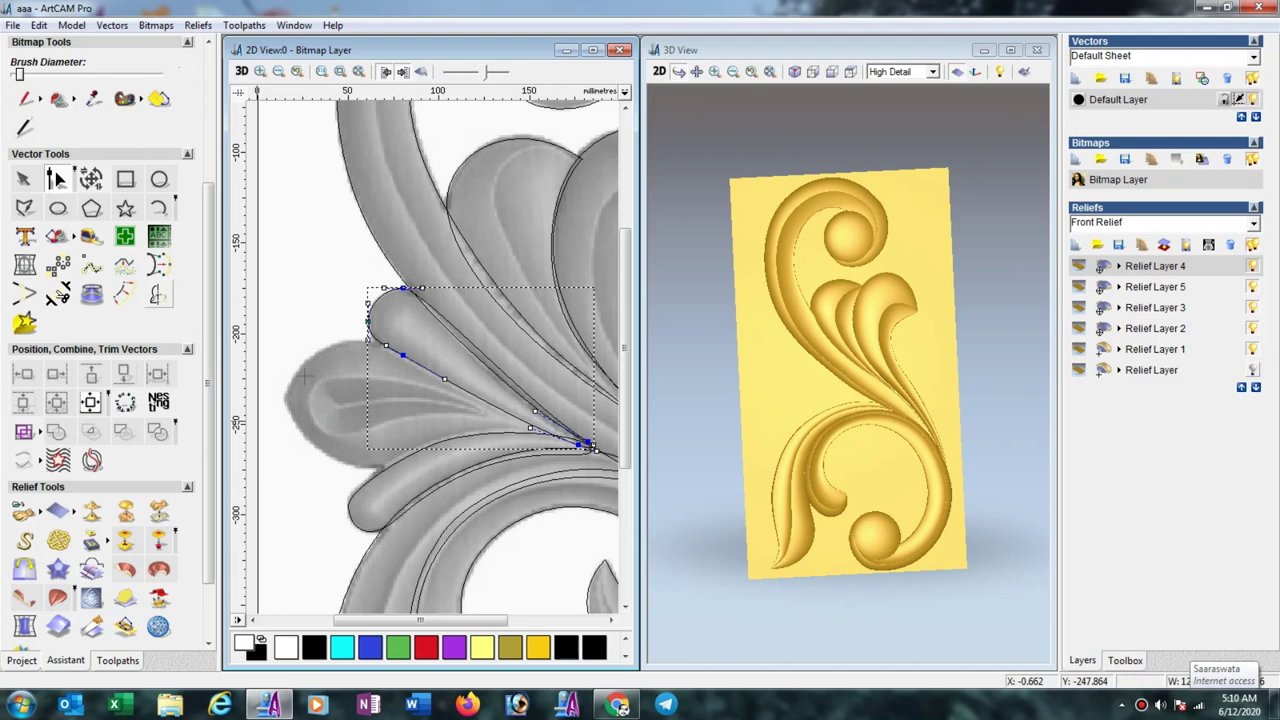
pyautogui.moveTo(305, 373); pyautogui.dragTo(362, 419)
pyautogui.click(122, 322)
pyautogui.click(177, 320)
pyautogui.moveTo(354, 399); pyautogui.dragTo(390, 424)
# Shorten the ellipse's left node handles and move its top and bottom nodes outward onto the middle lobe's edges.
pyautogui.click(58, 184)
pyautogui.scroll(2, 311, 367)
pyautogui.scroll(-1, 380, 372)
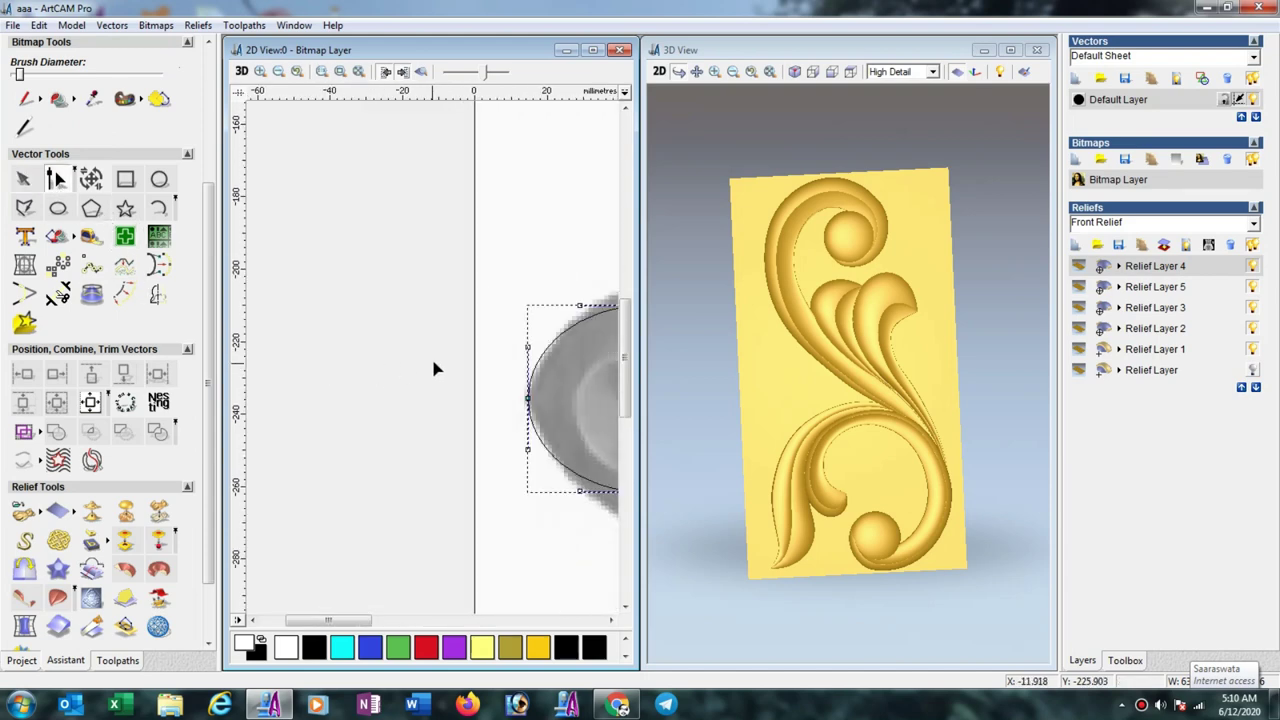
pyautogui.moveTo(527, 347); pyautogui.dragTo(526, 372)
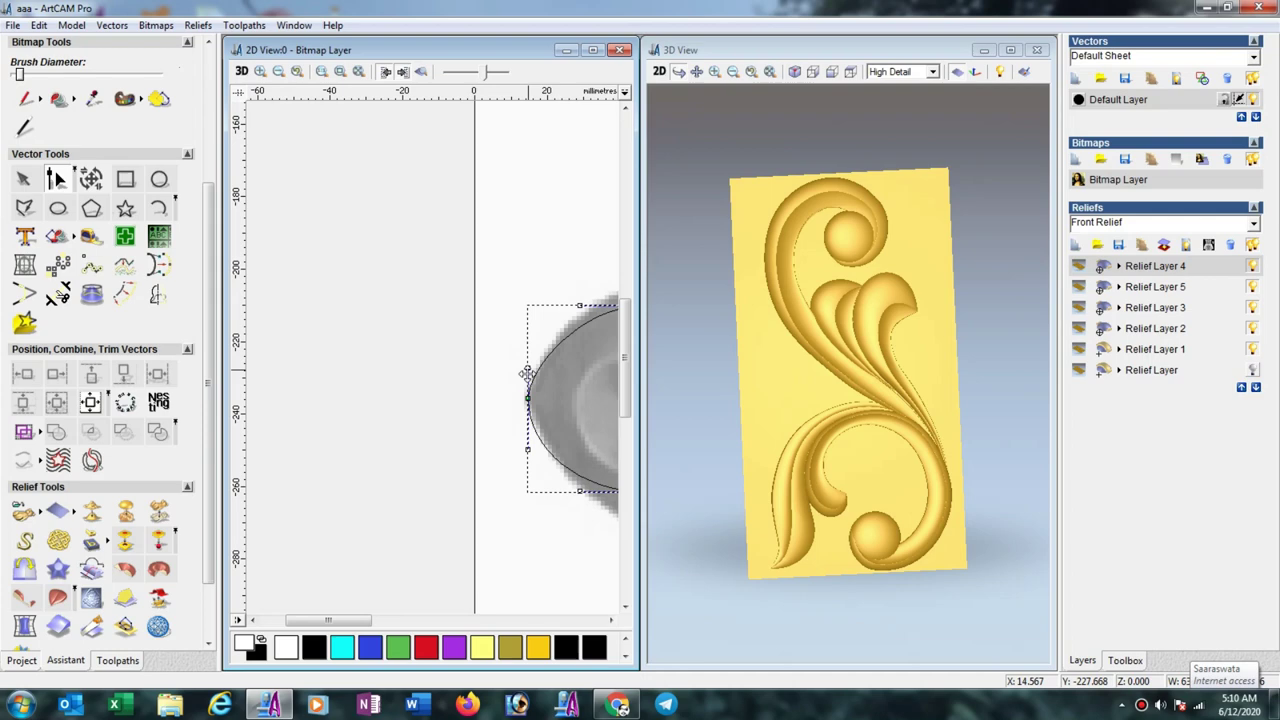
pyautogui.moveTo(528, 451); pyautogui.dragTo(529, 439)
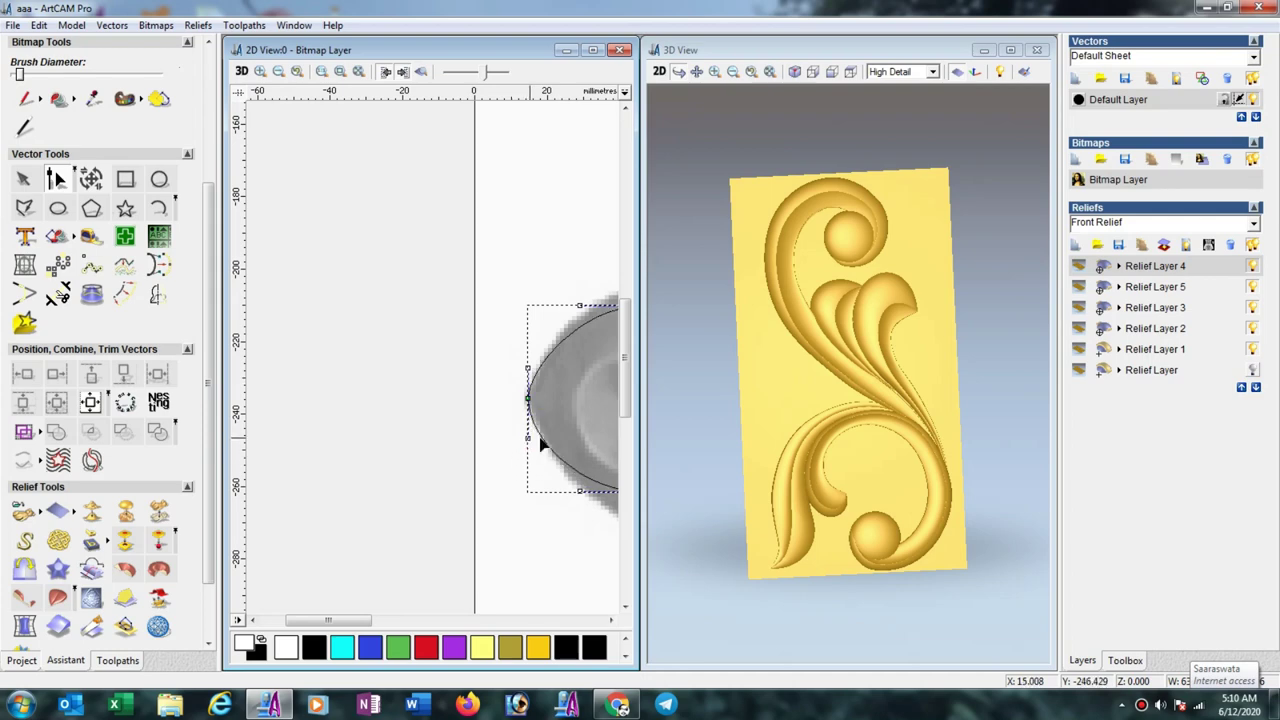
pyautogui.scroll(-2, 488, 418)
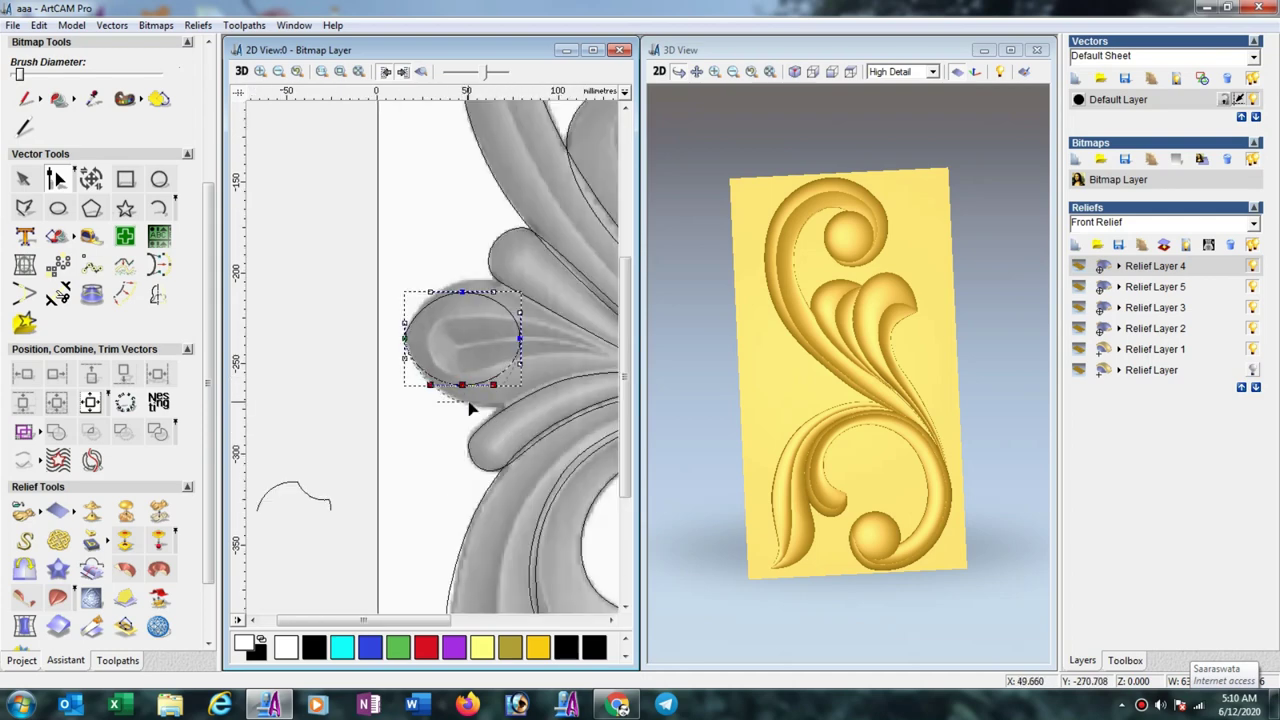
pyautogui.moveTo(473, 410); pyautogui.dragTo(469, 404)
pyautogui.moveTo(464, 293); pyautogui.dragTo(463, 281)
pyautogui.scroll(-2, 528, 345)
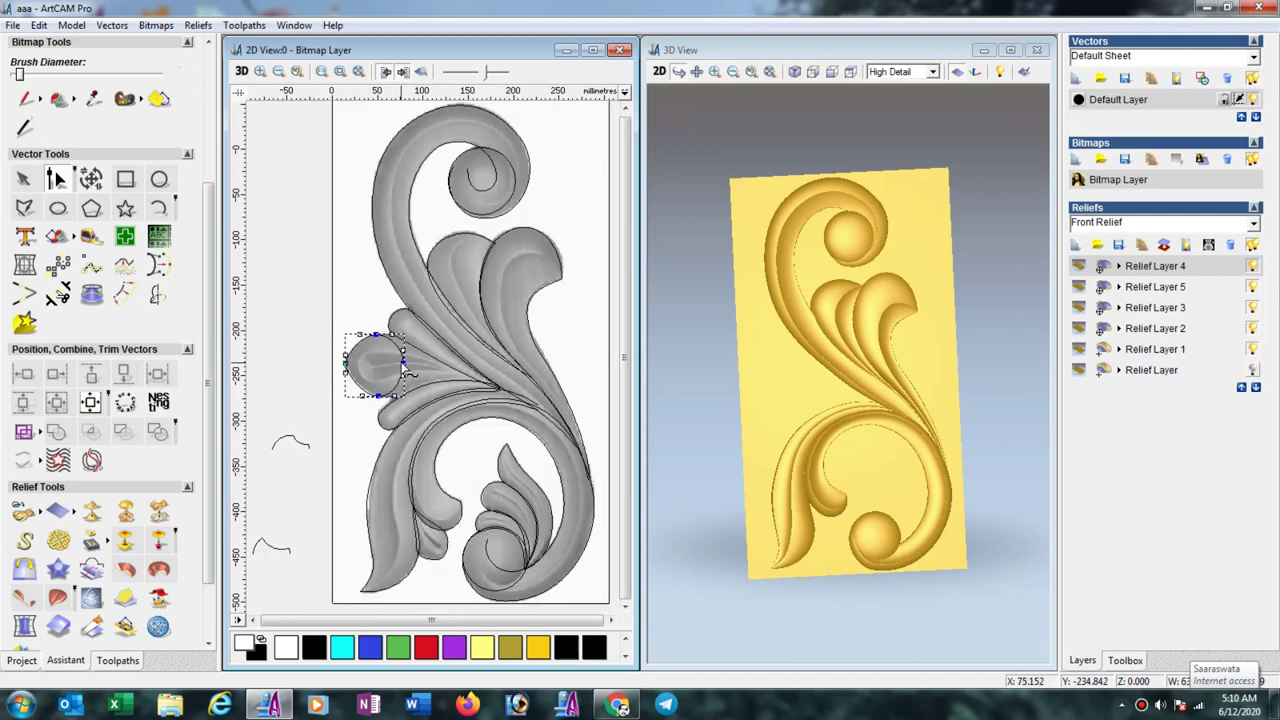
# Stretch the ellipse's right node to the cluster's junction and angle the top and tip handles along the middle lobe's upper edge.
pyautogui.moveTo(403, 363); pyautogui.dragTo(506, 376)
pyautogui.scroll(2, 444, 366)
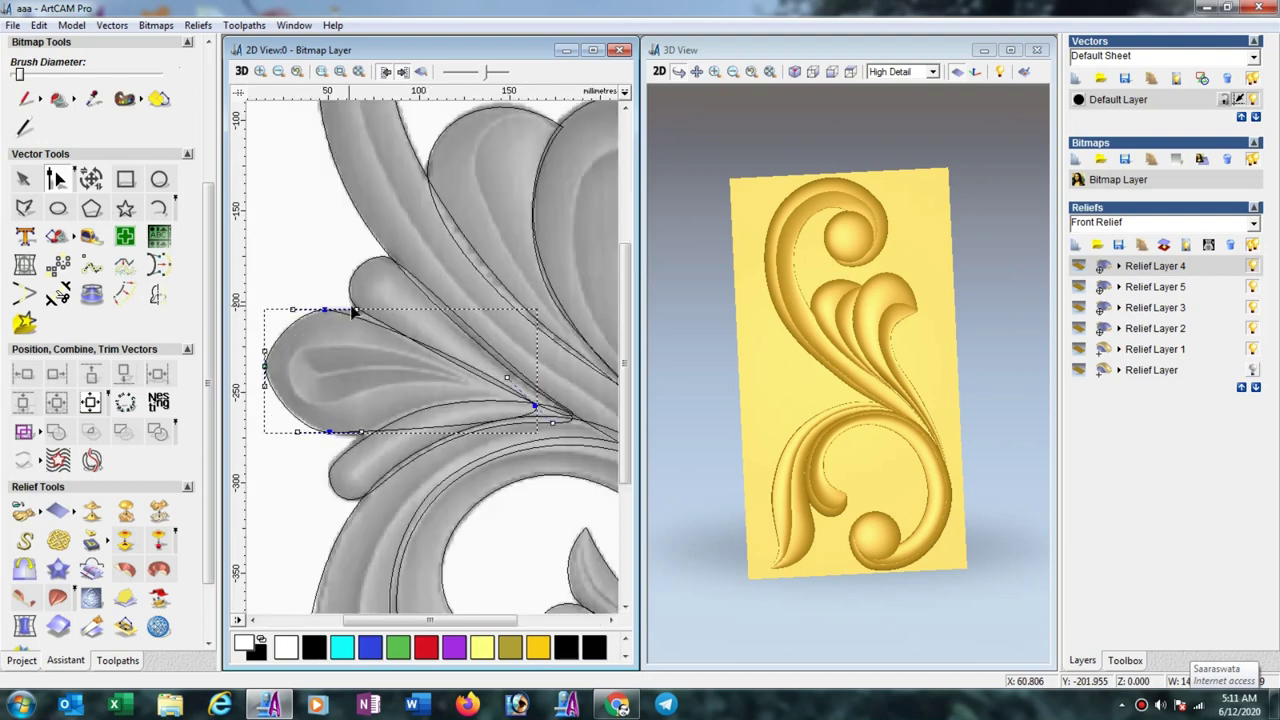
pyautogui.moveTo(357, 309); pyautogui.dragTo(376, 302)
pyautogui.press('Delete')
pyautogui.moveTo(511, 379); pyautogui.dragTo(483, 387)
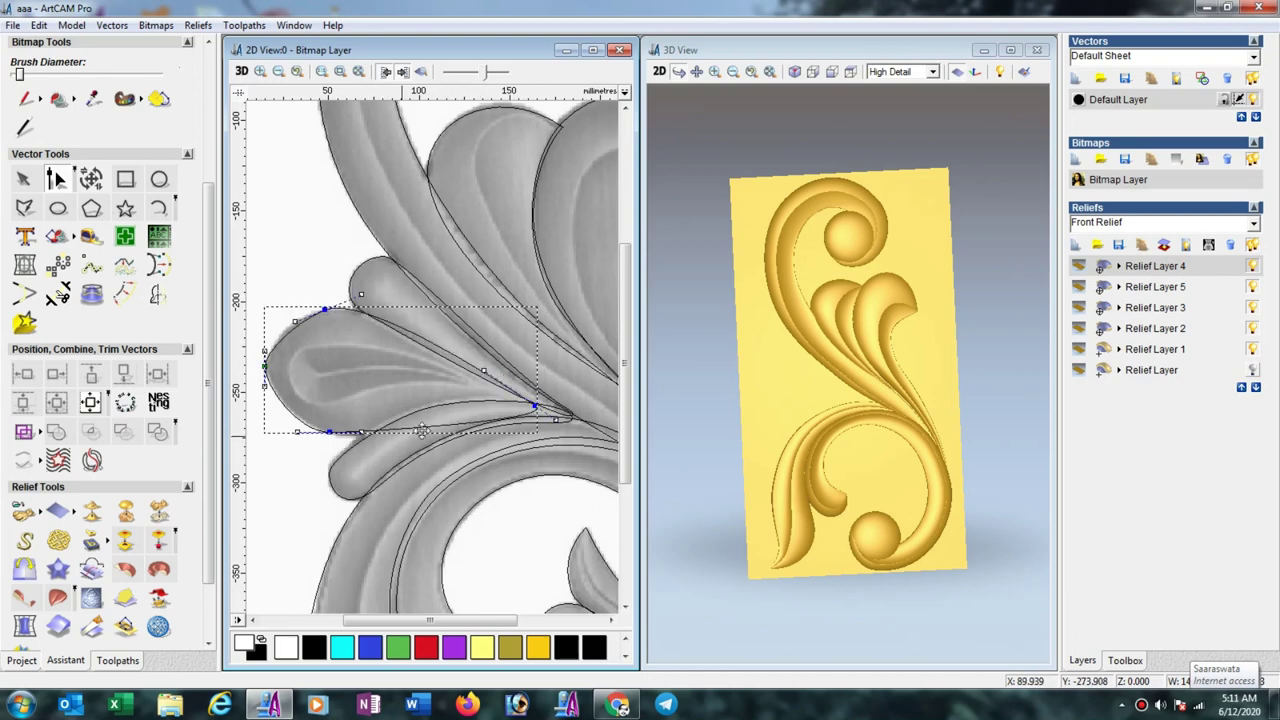
# Insert a point on the middle lobe outline's lower span, move it up onto the lobe's edge and tilt the bottom node's handles.
pyautogui.scroll(2, 503, 407)
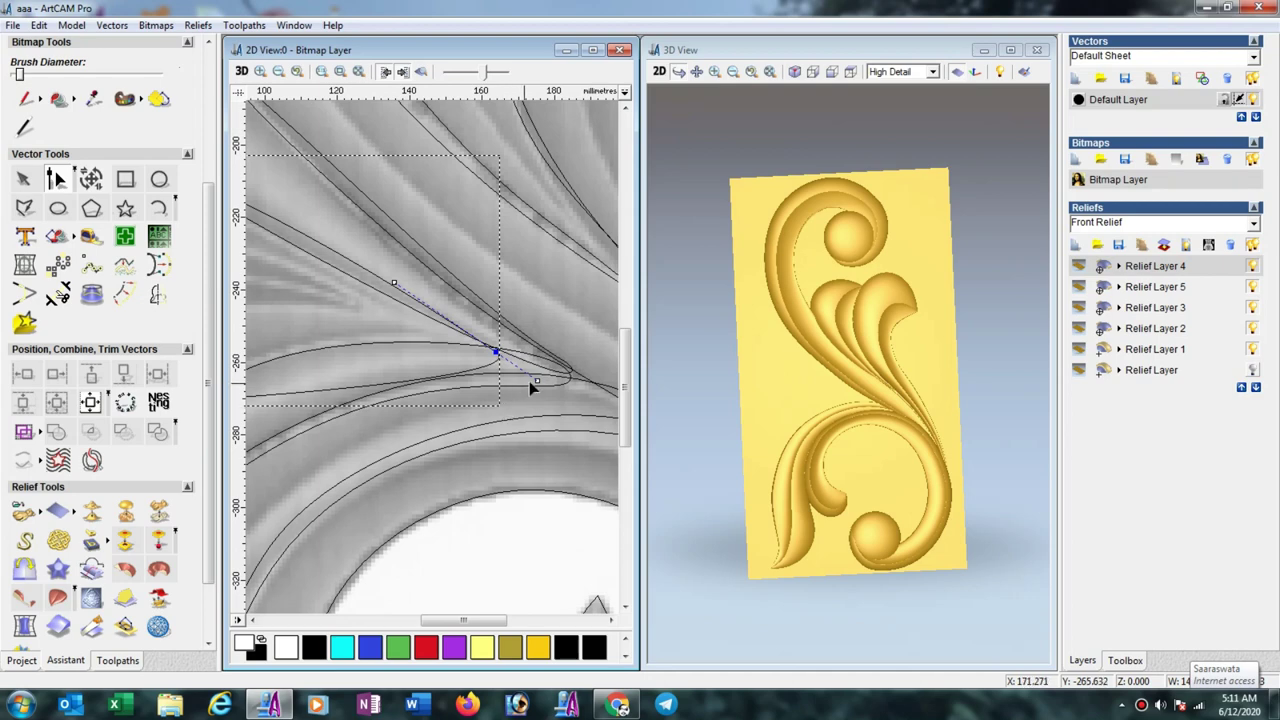
pyautogui.scroll(-2, 489, 384)
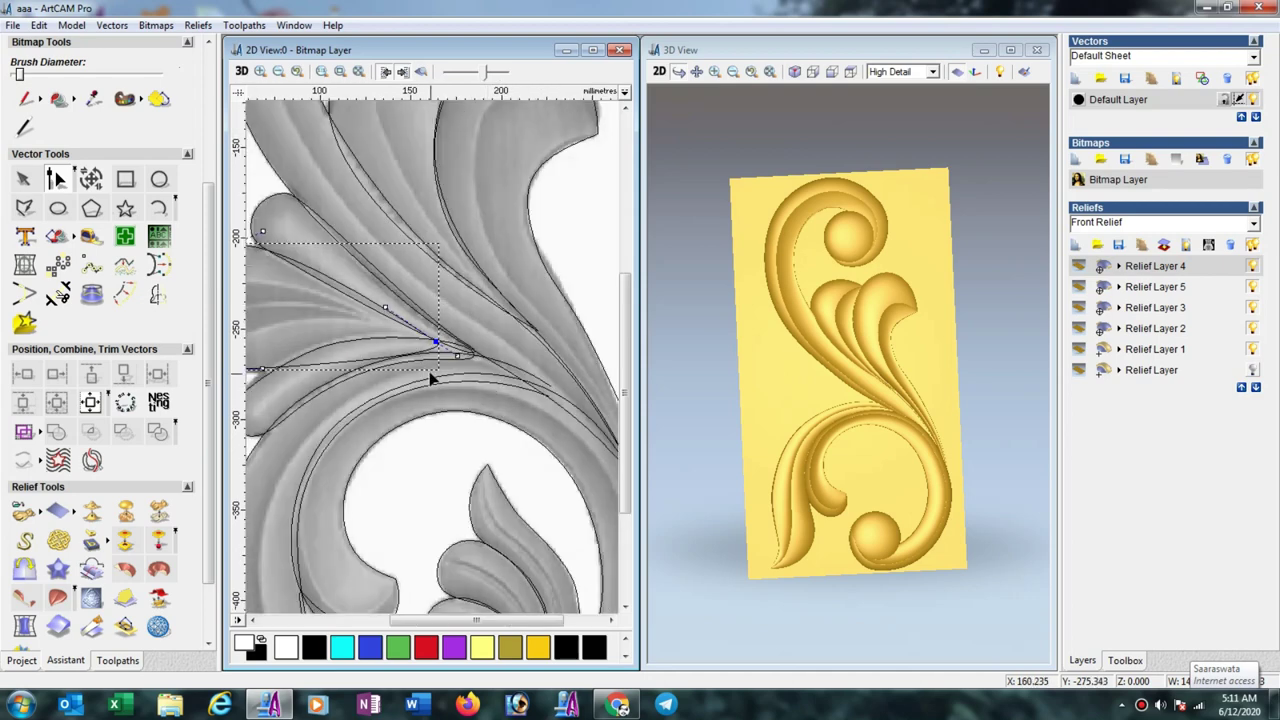
pyautogui.rightClick(360, 362)
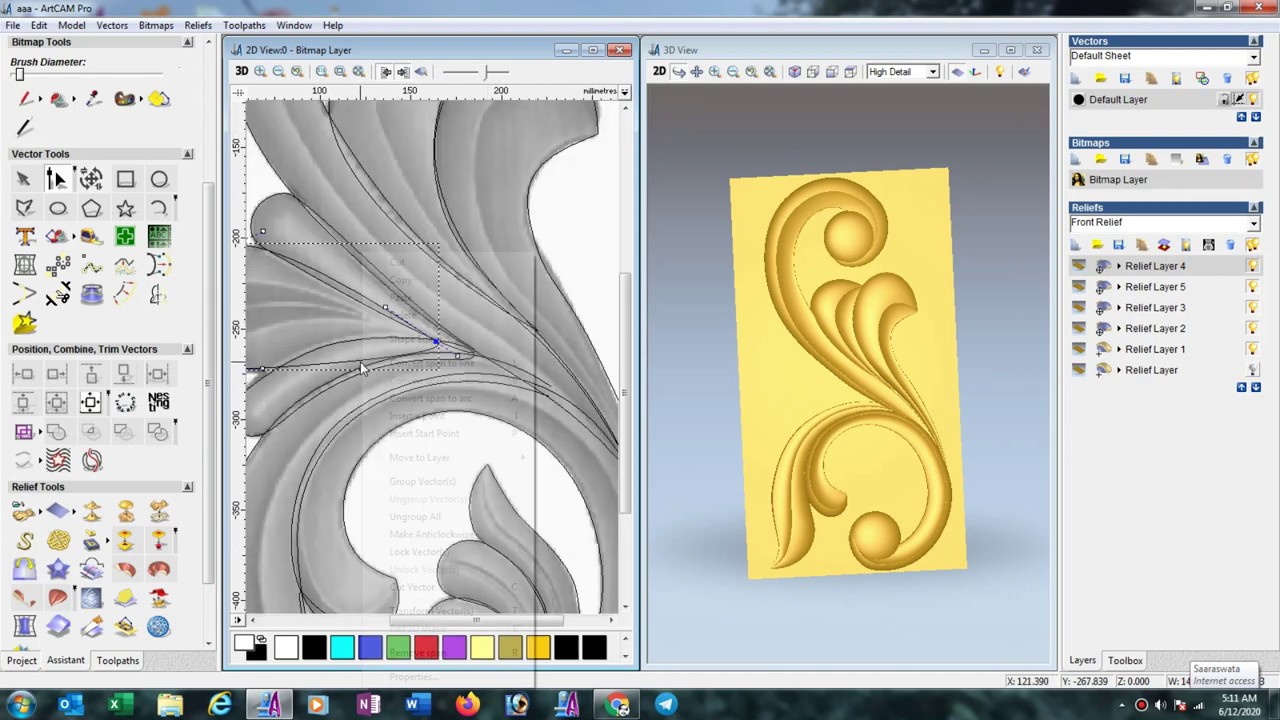
pyautogui.click(400, 416)
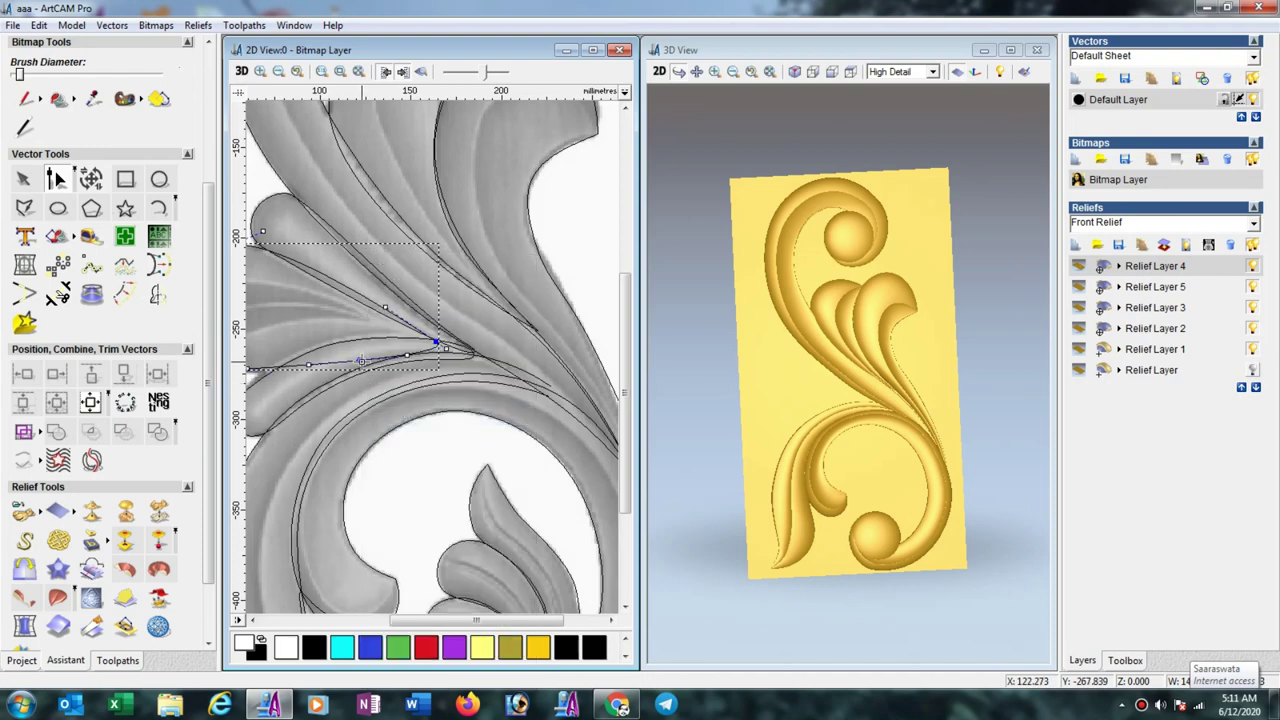
pyautogui.moveTo(361, 342); pyautogui.dragTo(360, 341)
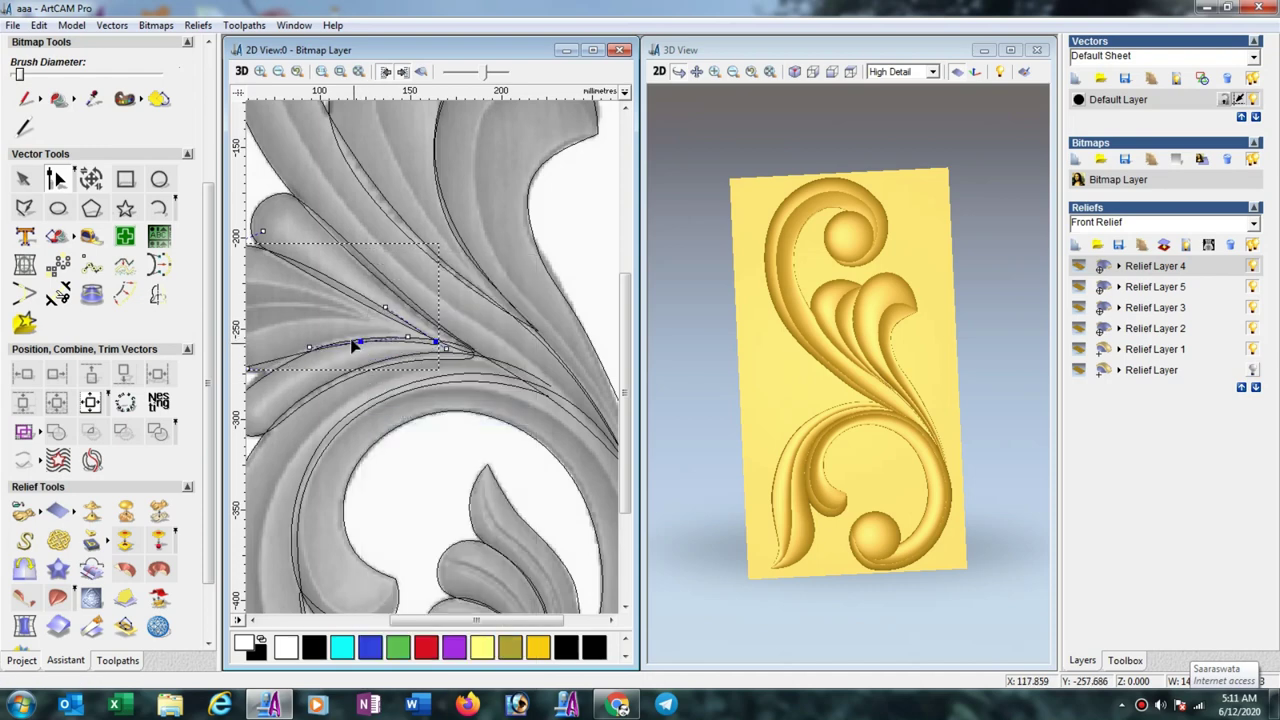
pyautogui.scroll(-2, 353, 340)
pyautogui.scroll(2, 392, 367)
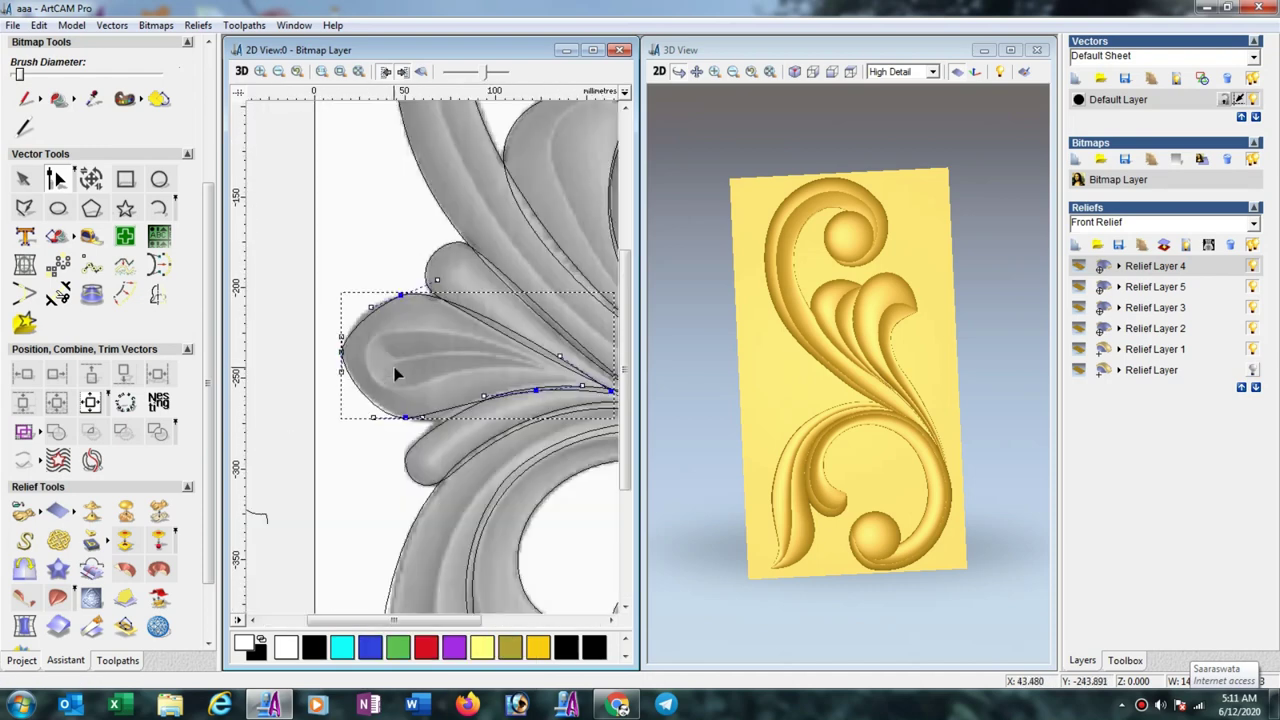
pyautogui.click(422, 419)
pyautogui.press('Delete')
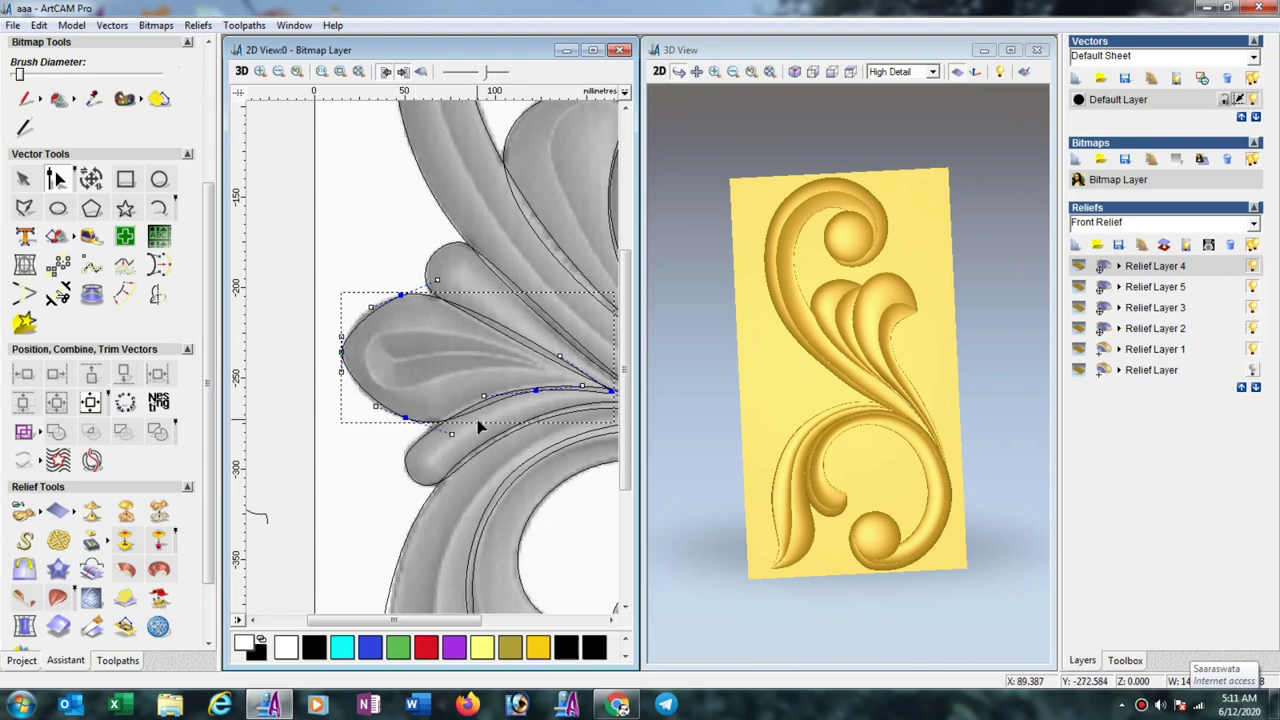
# Pull the left handle of the middle lobe outline's top node outward to fit the lobe's upper-left edge, and finish node editing.
pyautogui.scroll(2, 362, 316)
pyautogui.scroll(-1, 556, 368)
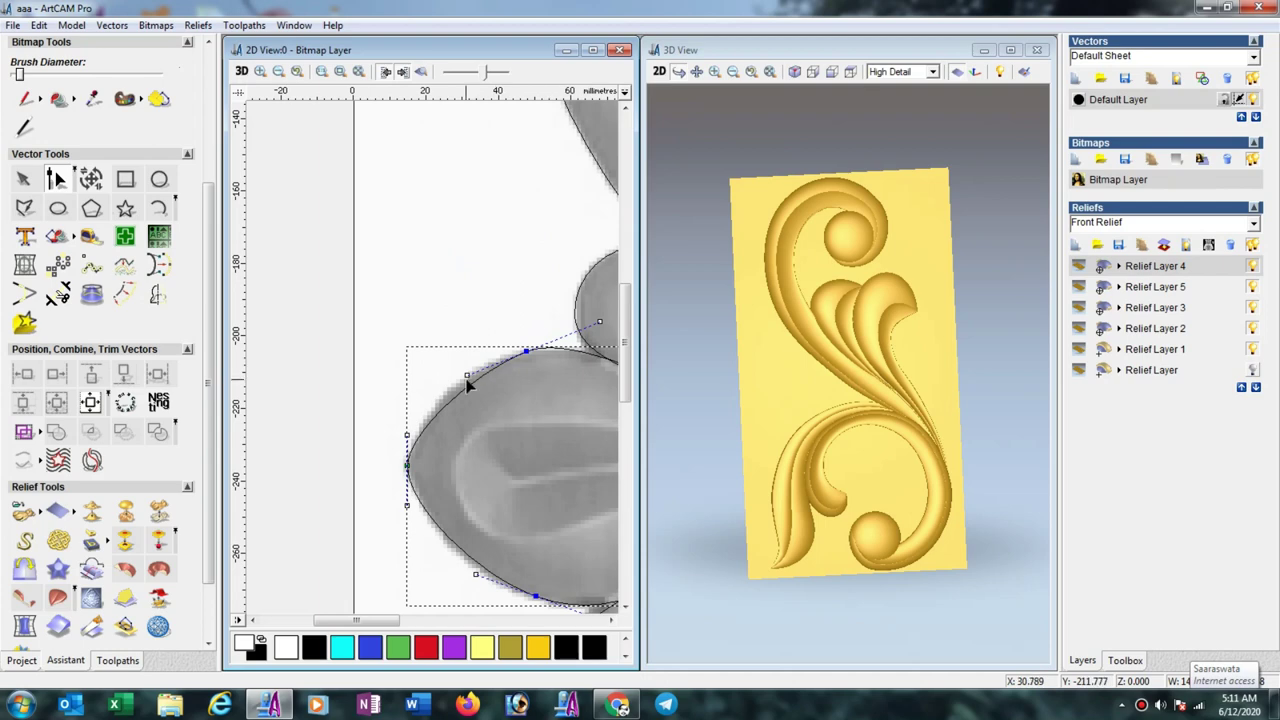
pyautogui.moveTo(467, 376); pyautogui.dragTo(455, 372)
pyautogui.scroll(-2, 470, 390)
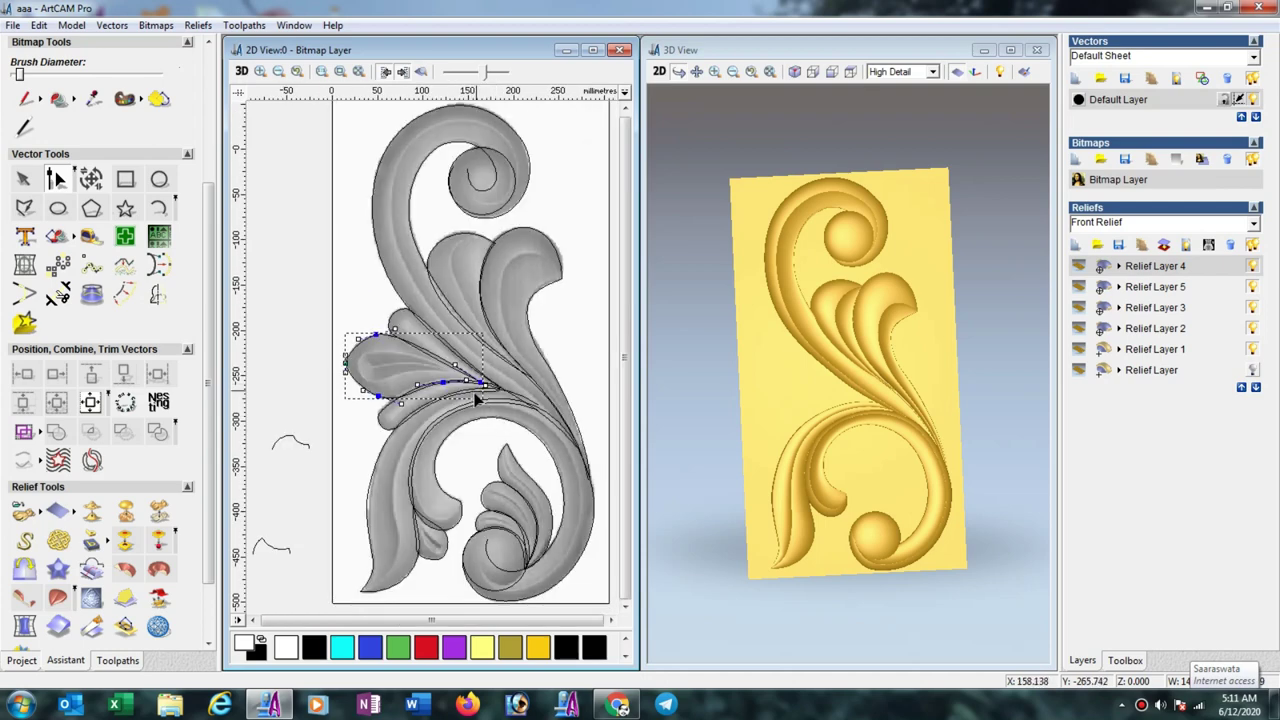
pyautogui.click(22, 178)
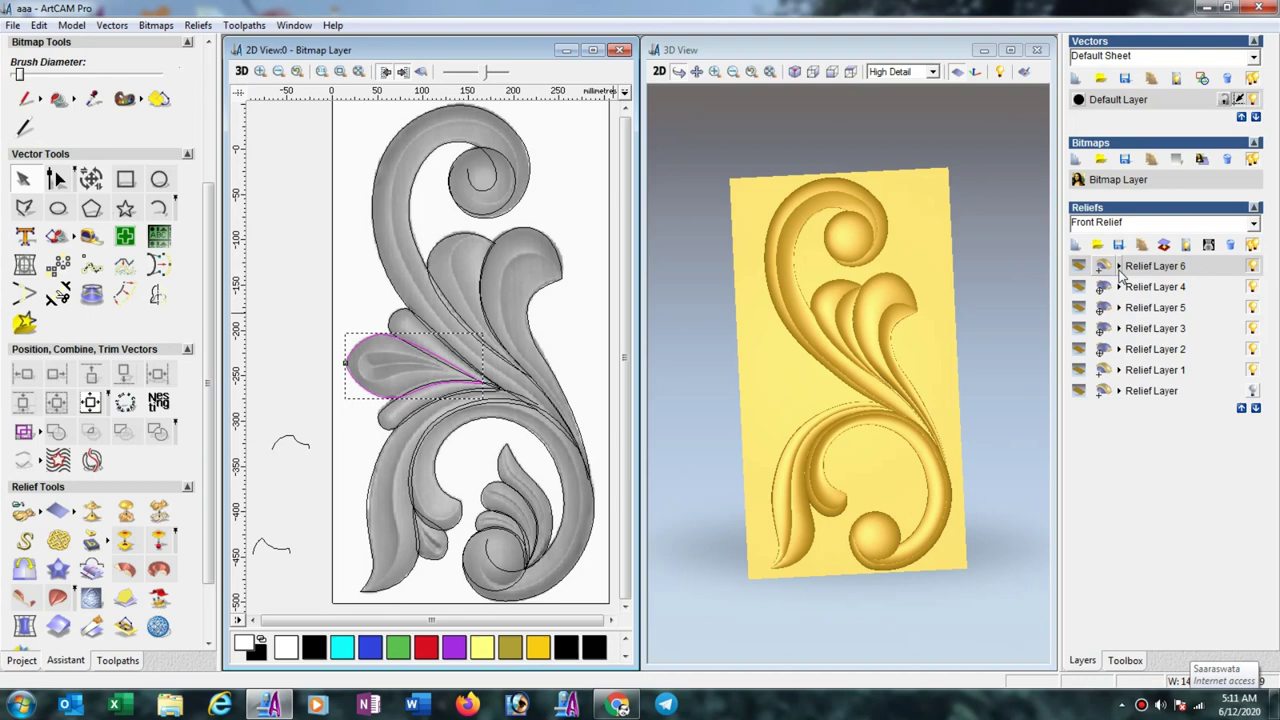
# Add a new relief layer above the existing ones and set its combine mode to Merge High.
pyautogui.click(1120, 270)
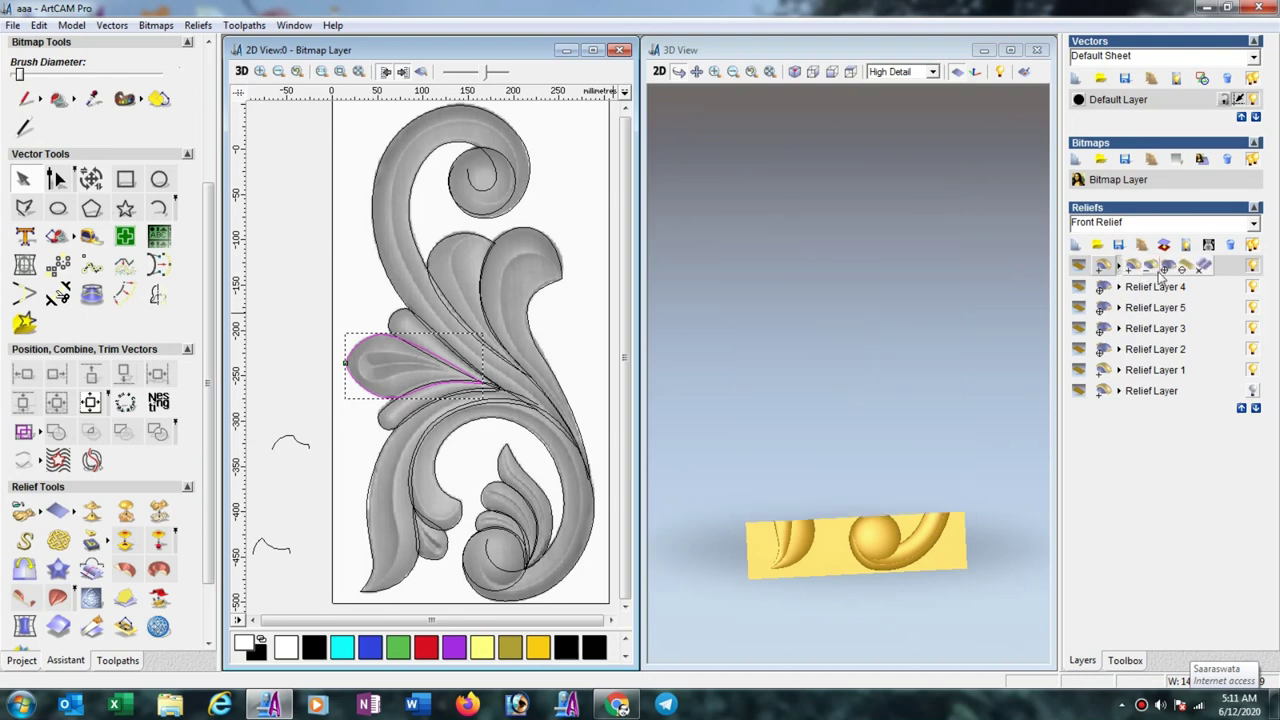
pyautogui.moveTo(1140, 272)
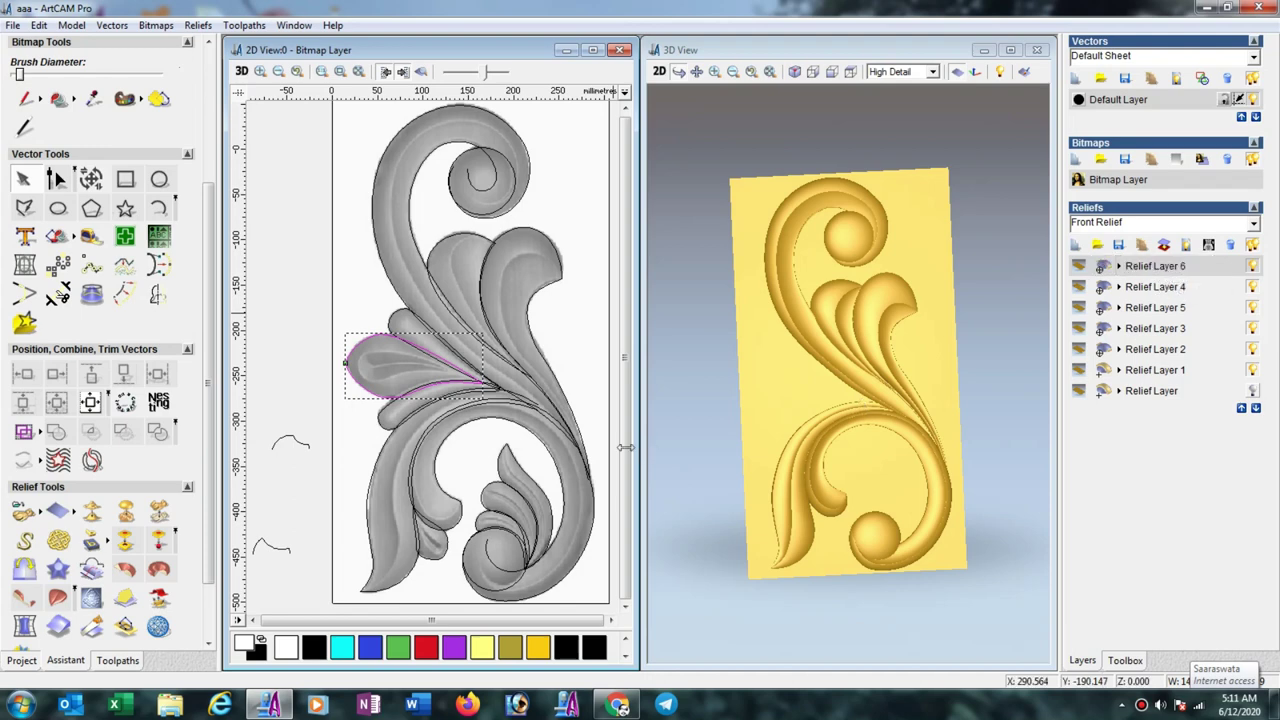
# Join the two open curves of the small pointed leaf above the lower ball into one closed outline.
pyautogui.click(516, 465)
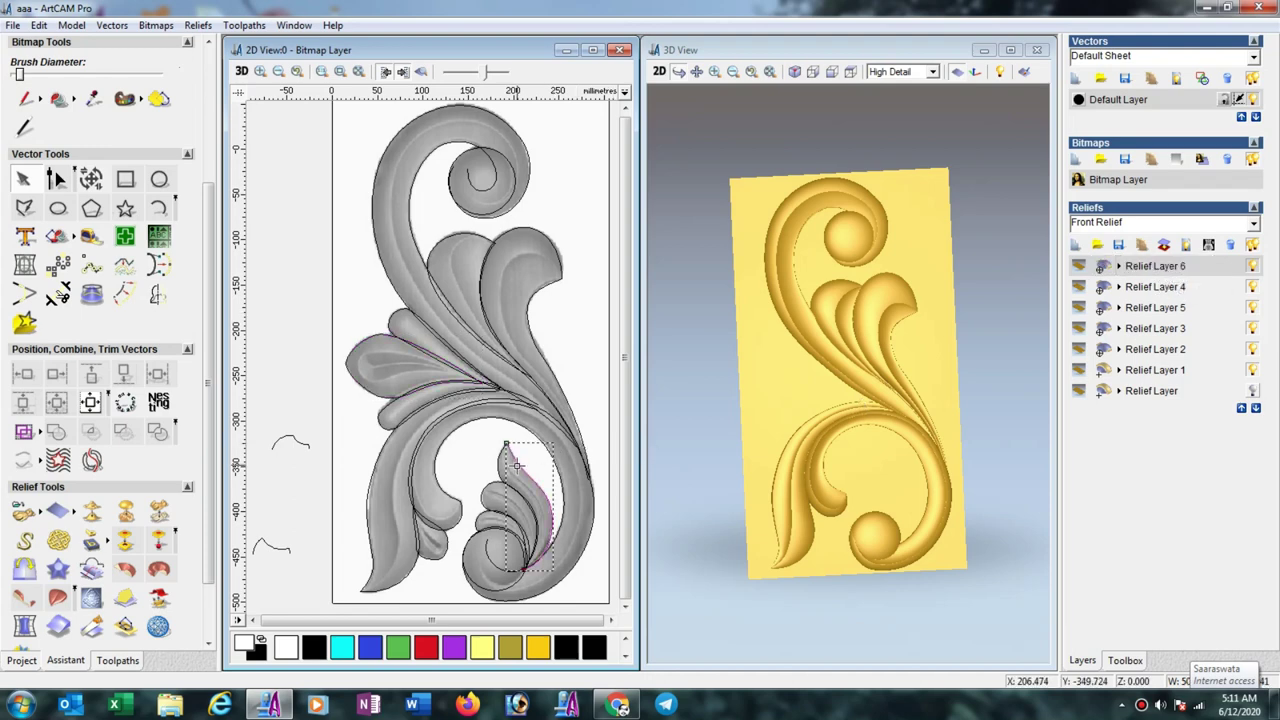
pyautogui.click(502, 468)
pyautogui.rightClick(502, 470)
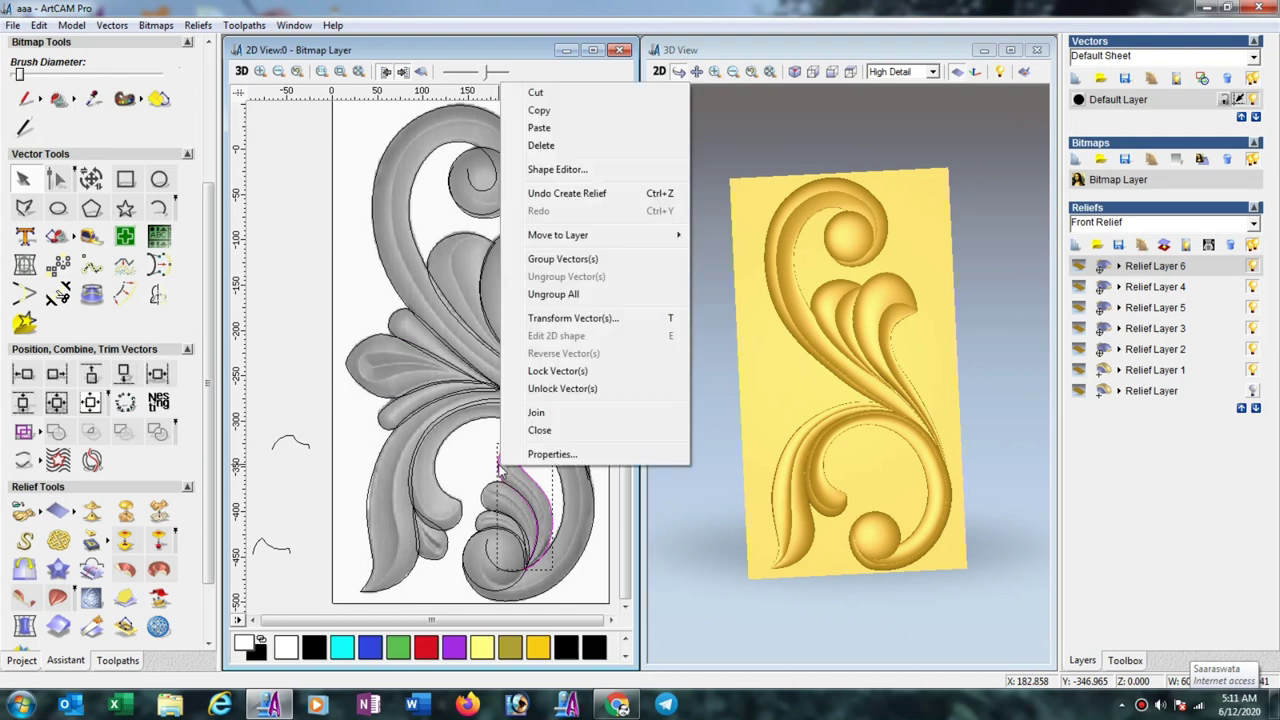
pyautogui.click(540, 430)
pyautogui.rightClick(522, 472)
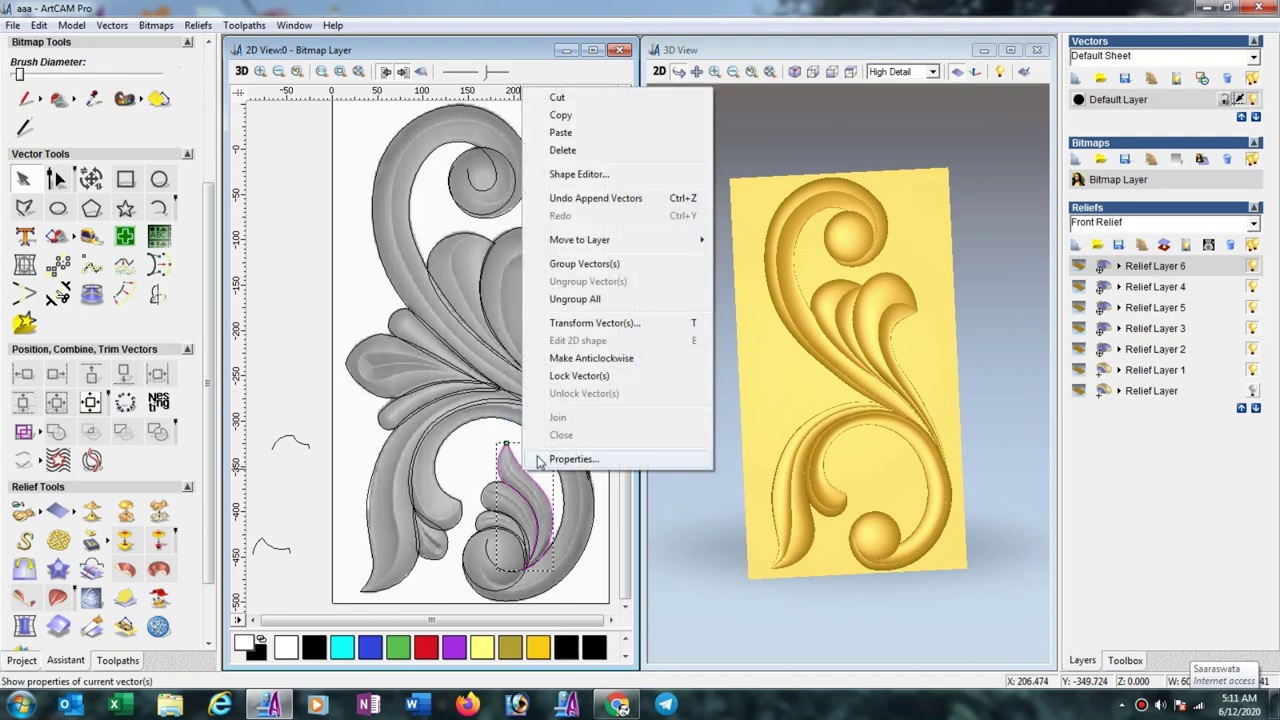
pyautogui.click(480, 460)
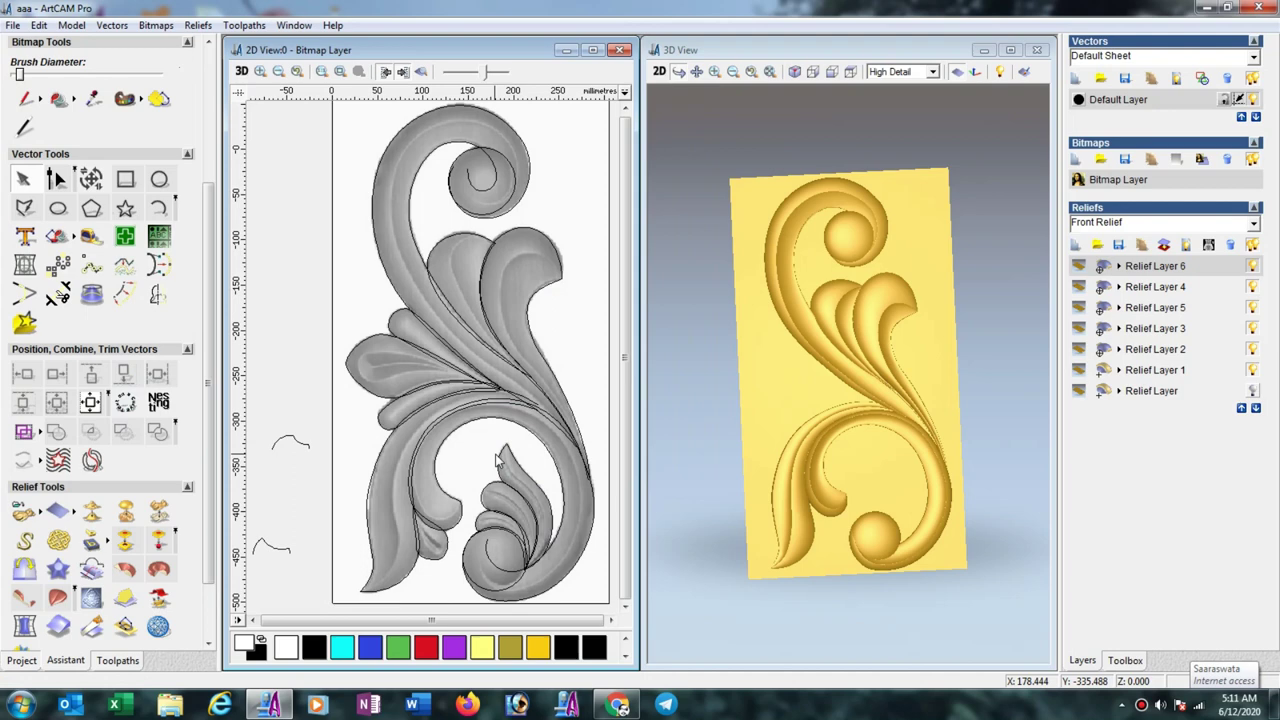
# Add a round-profile shape with a 90° angle and no height limit to the relief inside the small pointed leaf.
pyautogui.click(519, 466)
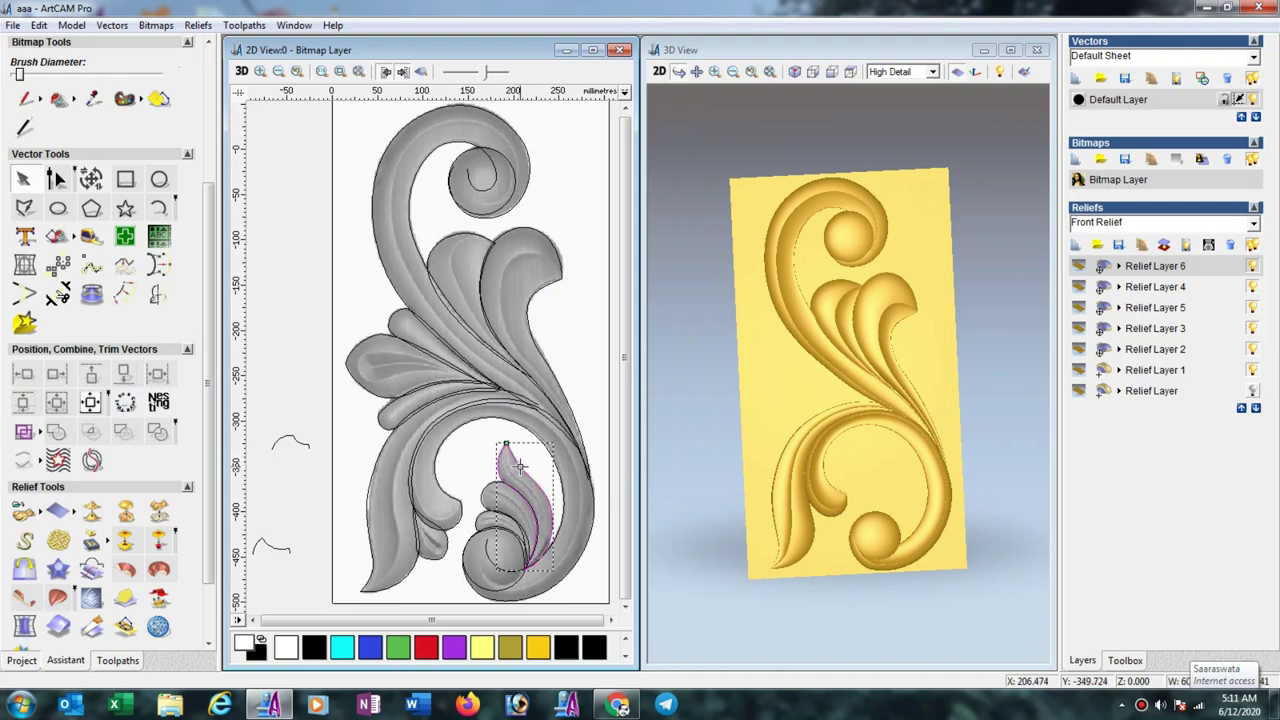
pyautogui.rightClick(519, 466)
pyautogui.click(591, 184)
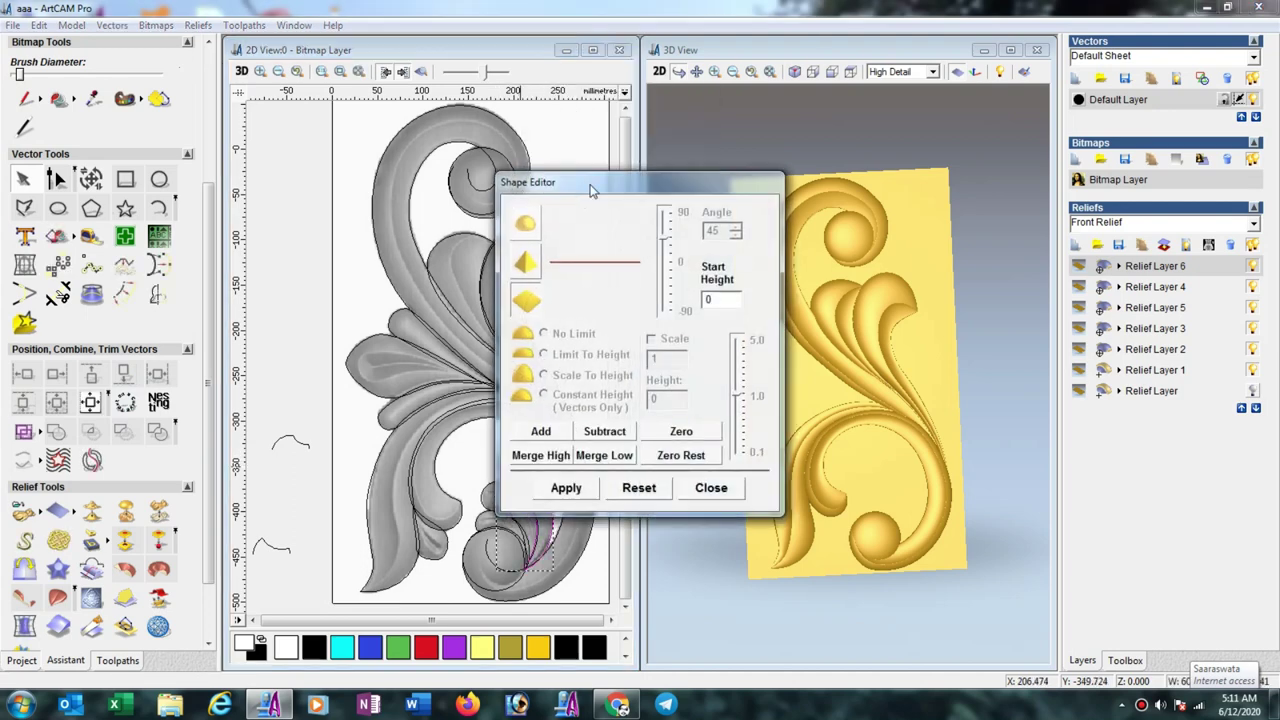
pyautogui.click(530, 228)
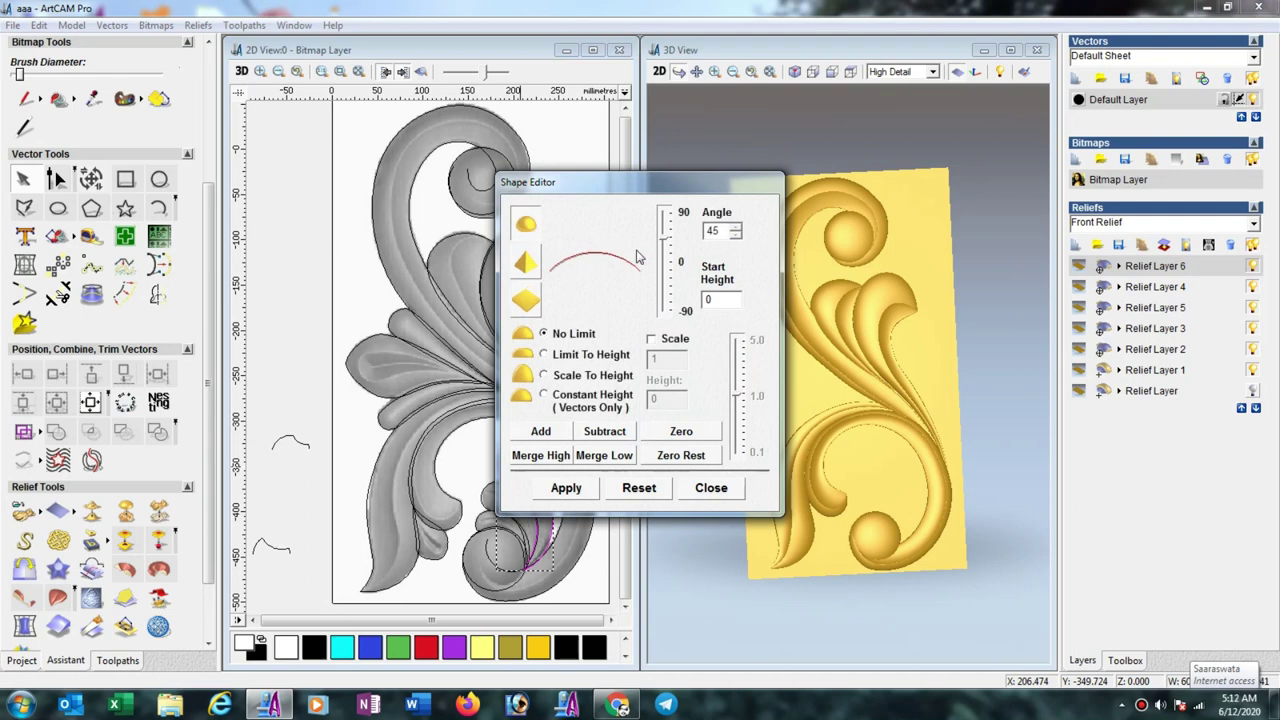
pyautogui.moveTo(661, 244); pyautogui.dragTo(664, 212)
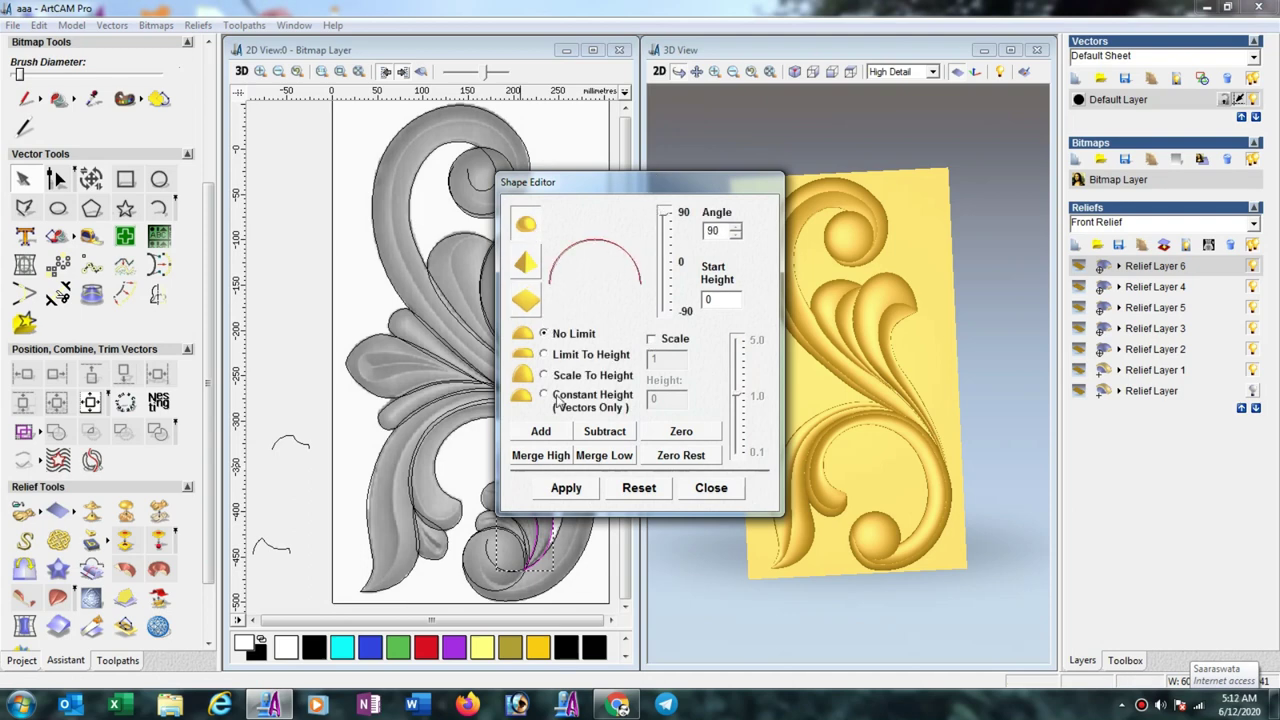
pyautogui.click(554, 432)
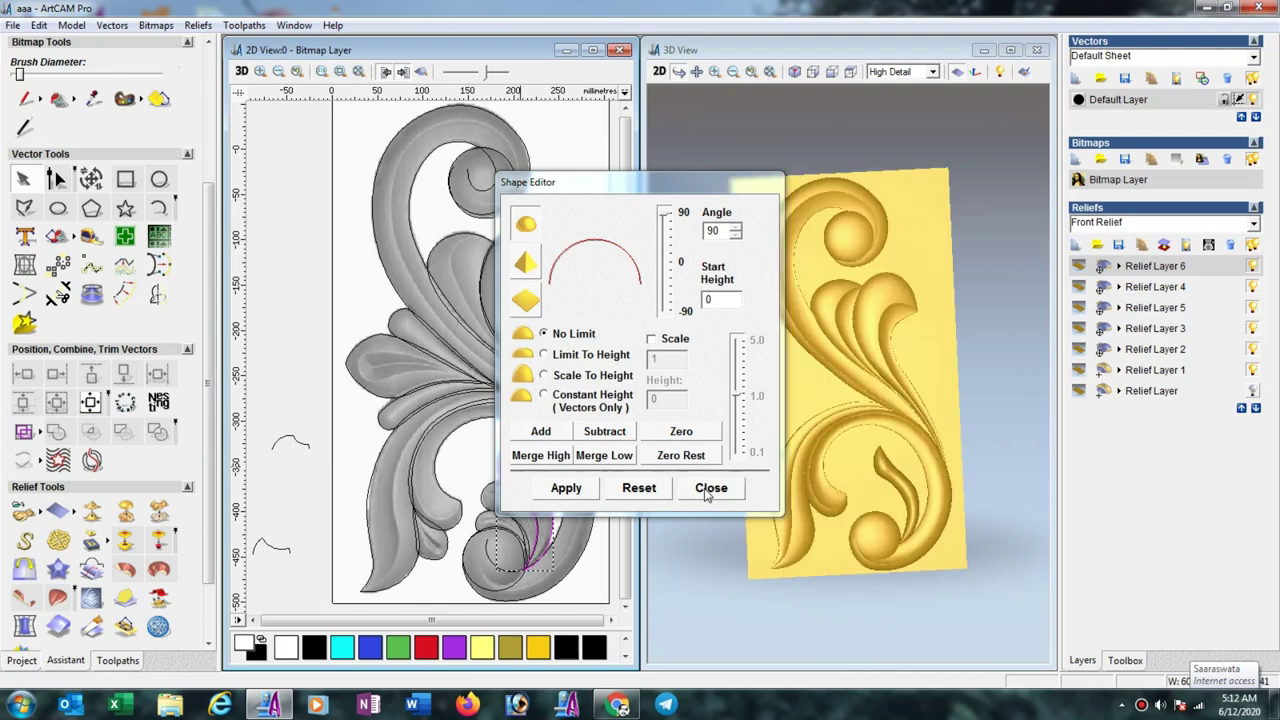
# Scale the height of the pointed leaf's whole relief layer and finish shaping the leaf.
pyautogui.click(162, 513)
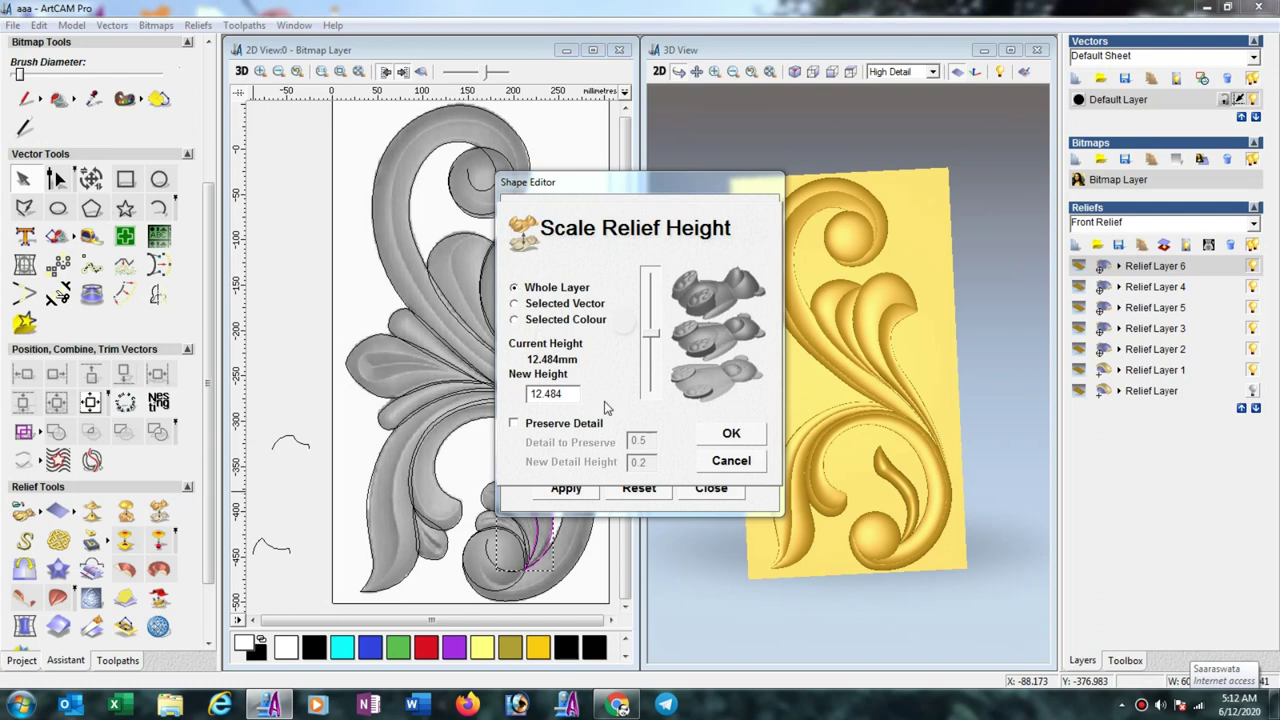
pyautogui.doubleClick(576, 394)
pyautogui.write('1')
pyautogui.click(729, 455)
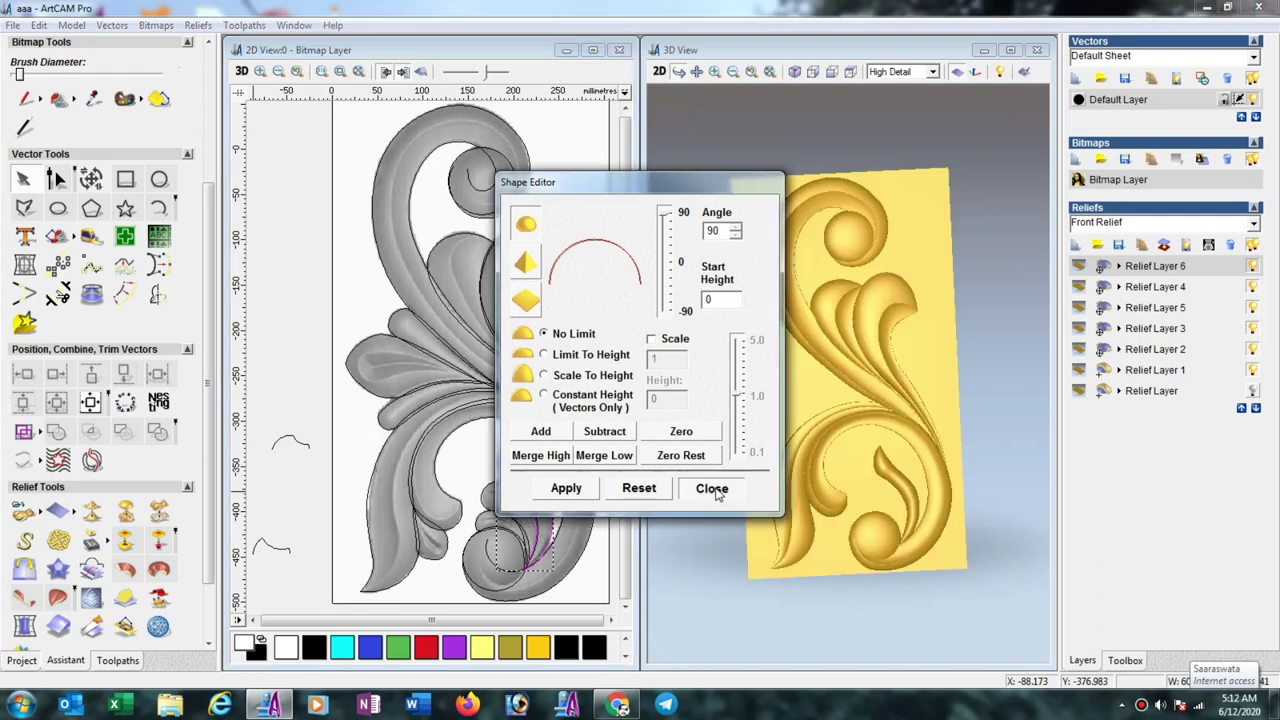
pyautogui.click(713, 490)
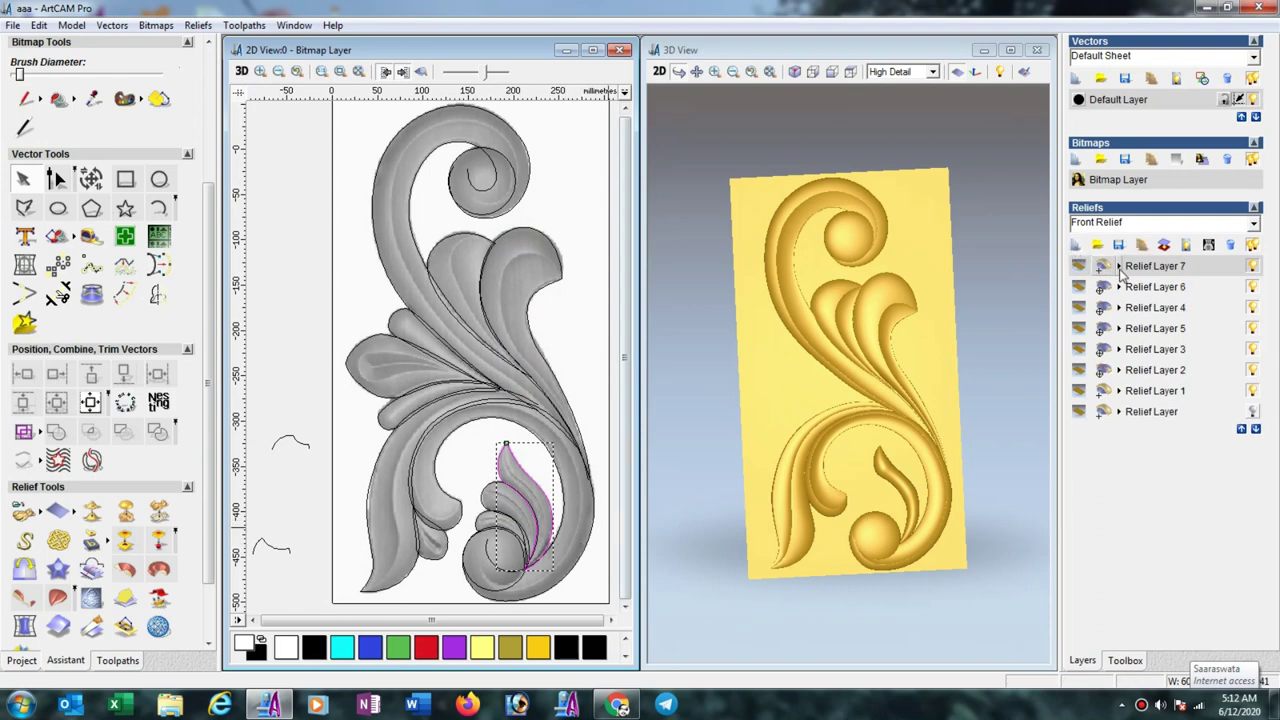
# Set a fresh relief layer to Merge High and add a 90° round-profile shape inside the rounded lobe beside the pointed leaf.
pyautogui.click(1119, 268)
pyautogui.click(1163, 268)
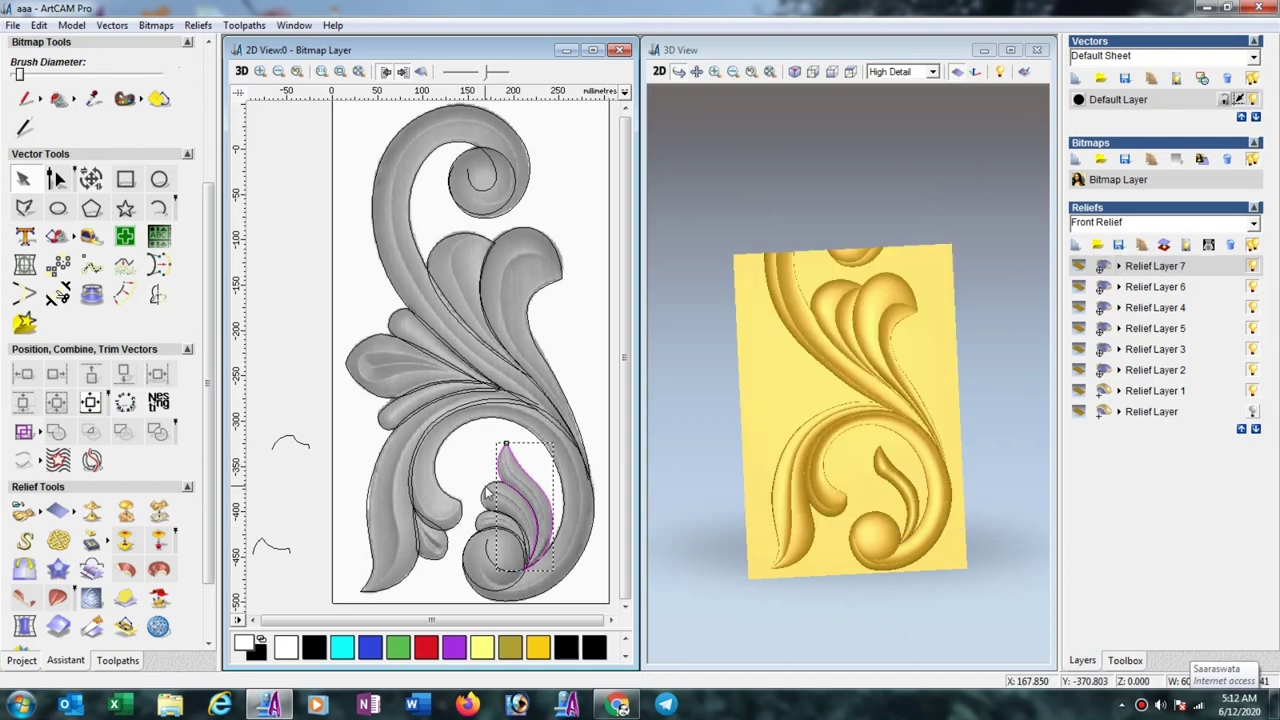
pyautogui.rightClick(487, 486)
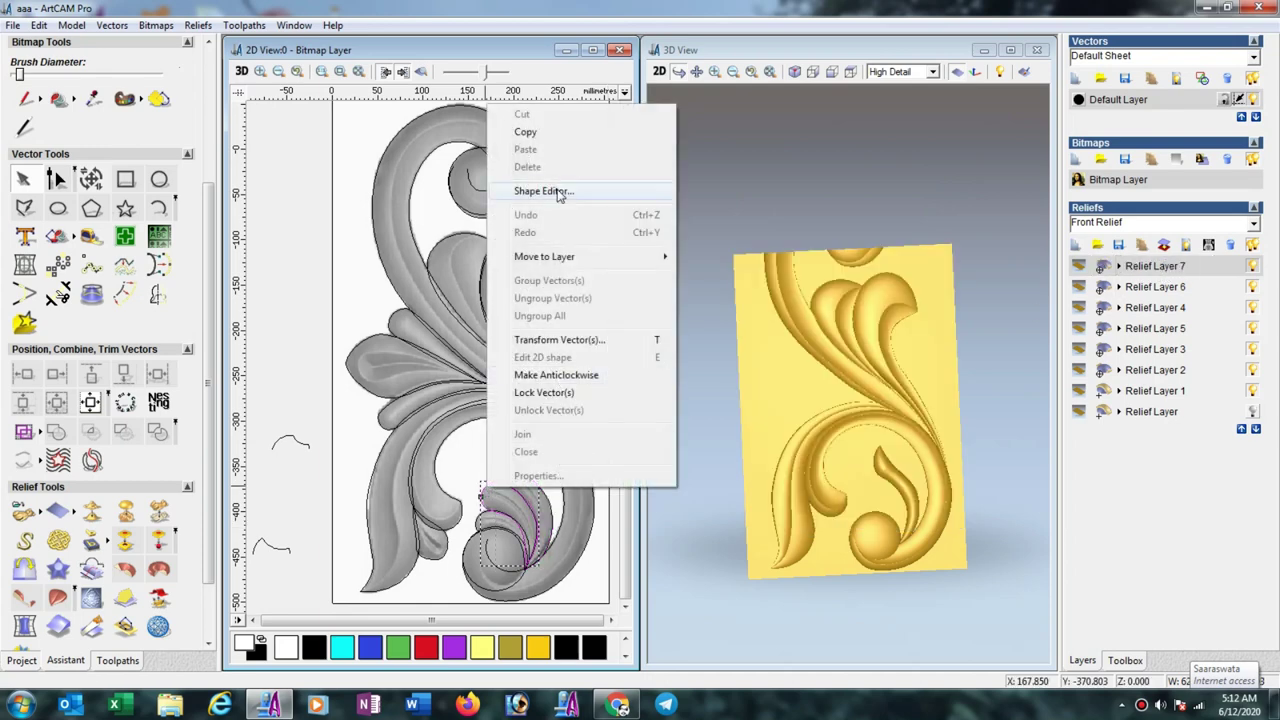
pyautogui.click(558, 190)
pyautogui.click(537, 230)
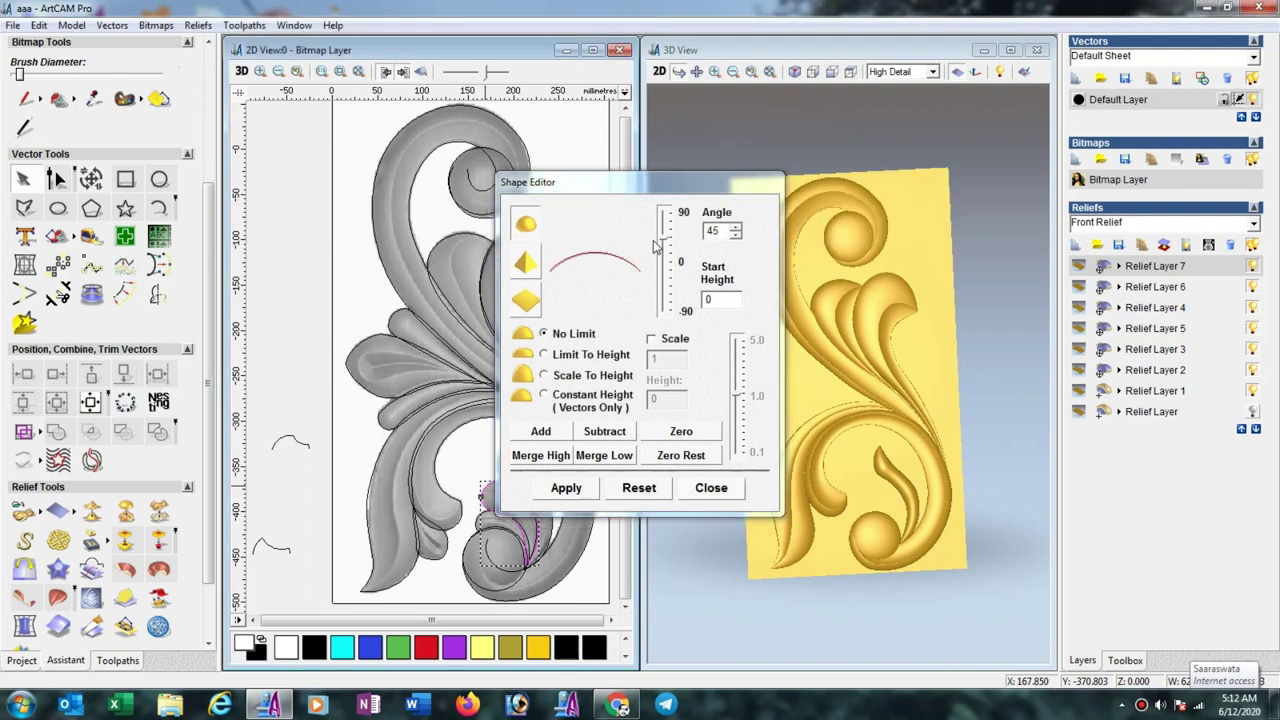
pyautogui.click(541, 431)
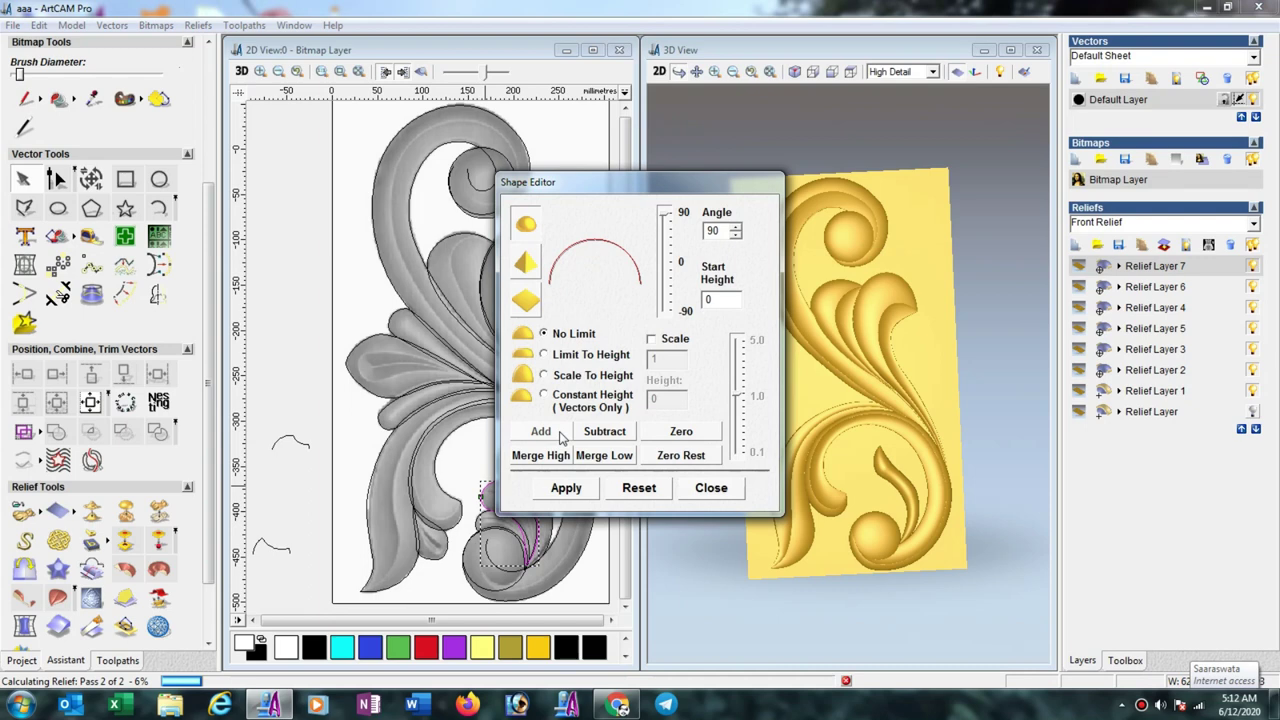
pyautogui.click(700, 488)
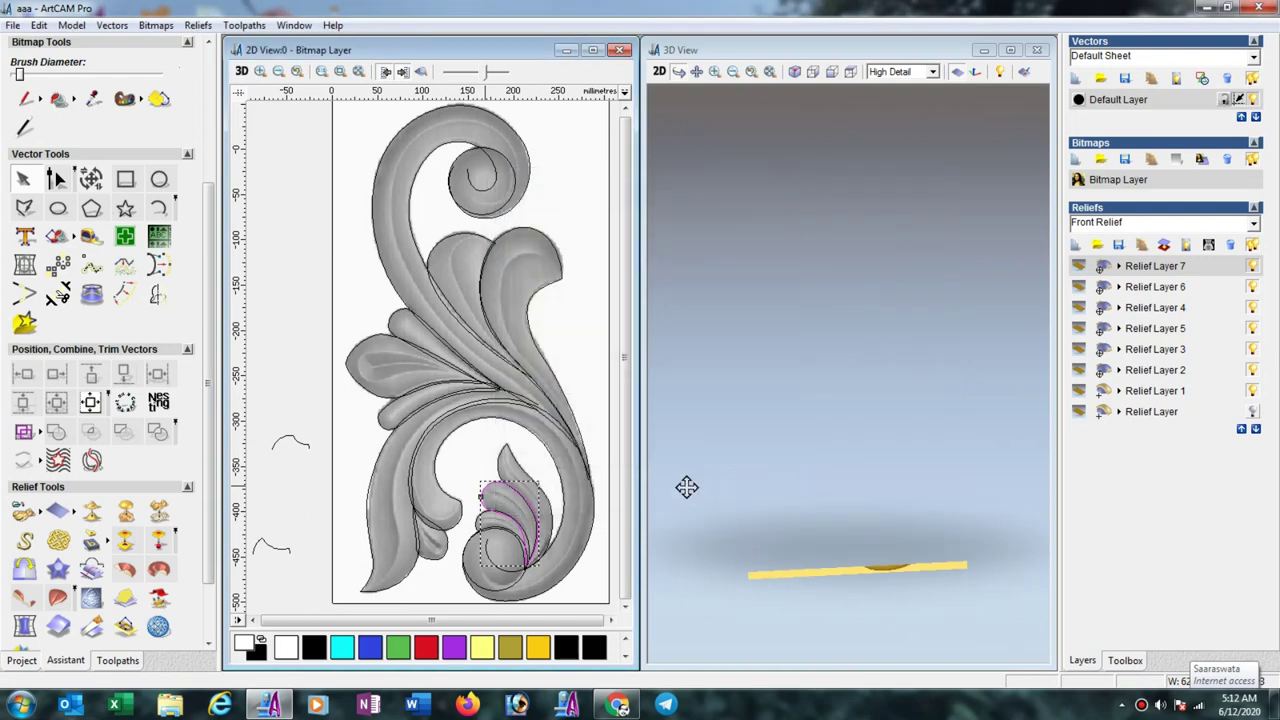
# Scale the relief height of the rounded lobe beside the pointed leaf to 10 mm.
pyautogui.click(158, 512)
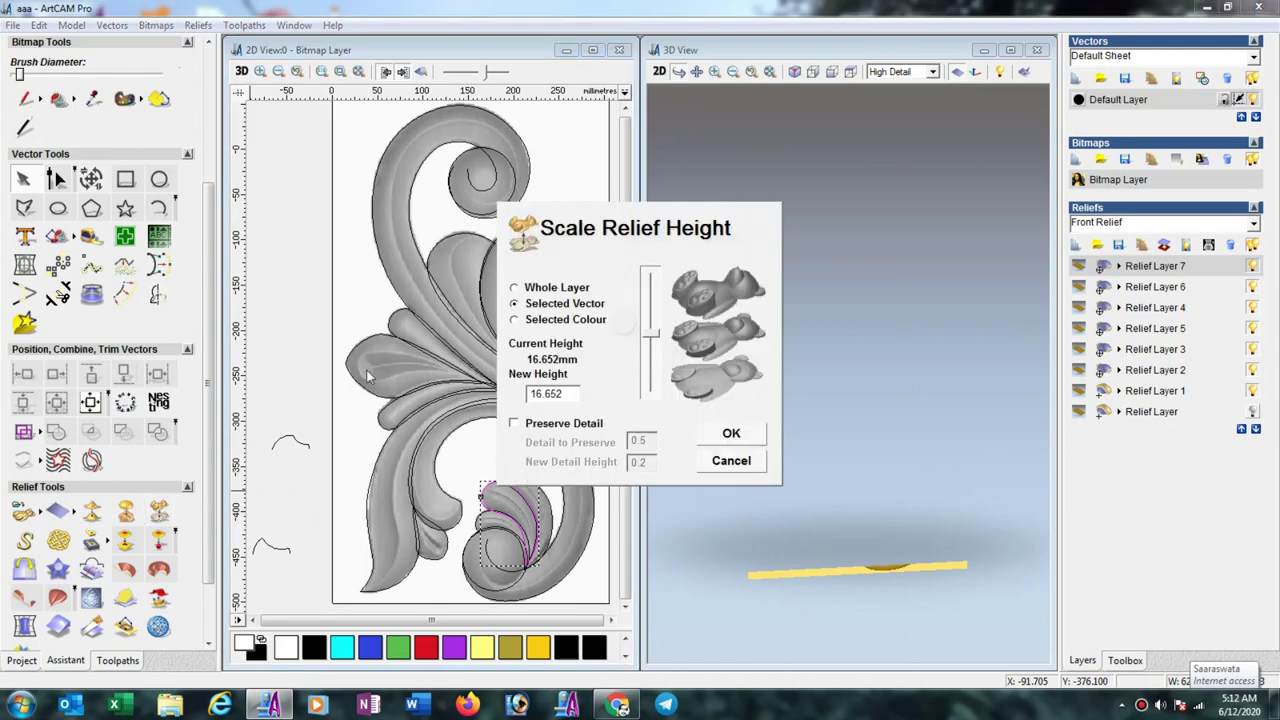
pyautogui.moveTo(573, 393); pyautogui.dragTo(497, 400)
pyautogui.write('10')
pyautogui.press('Return')
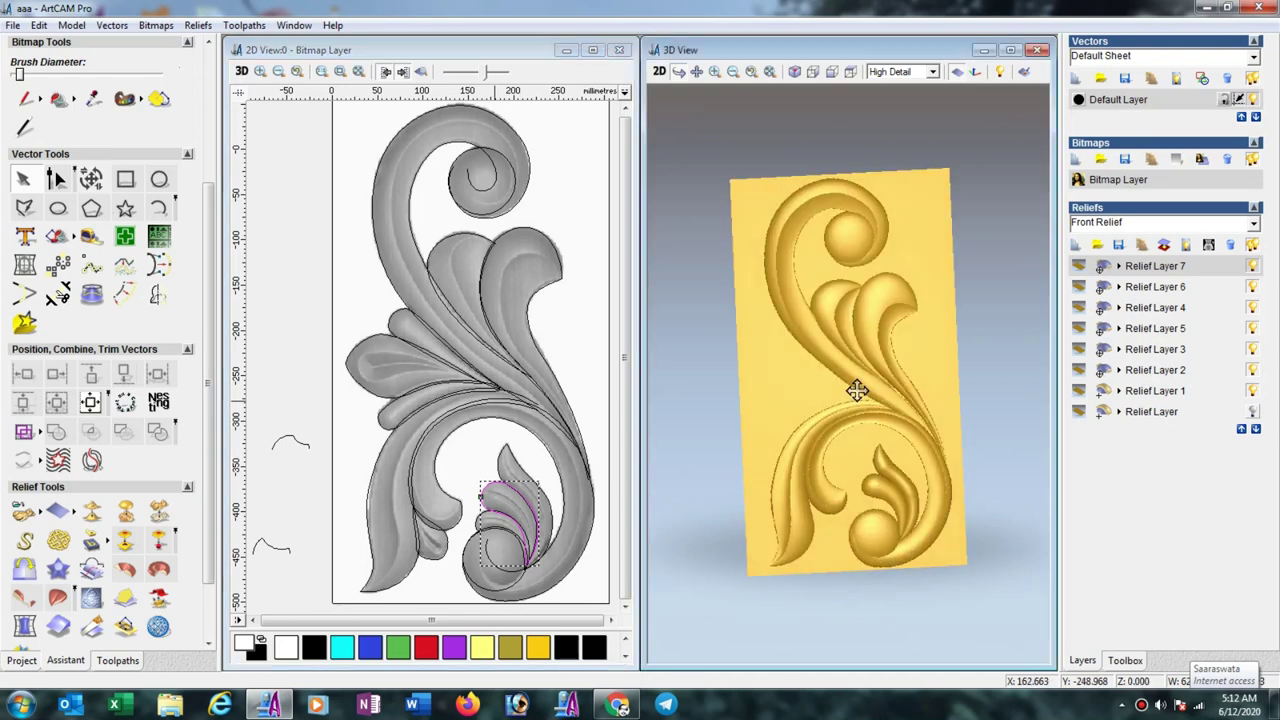
# Add another relief layer for the lowest small lobe and set its combine mode to Merge High.
pyautogui.click(1078, 247)
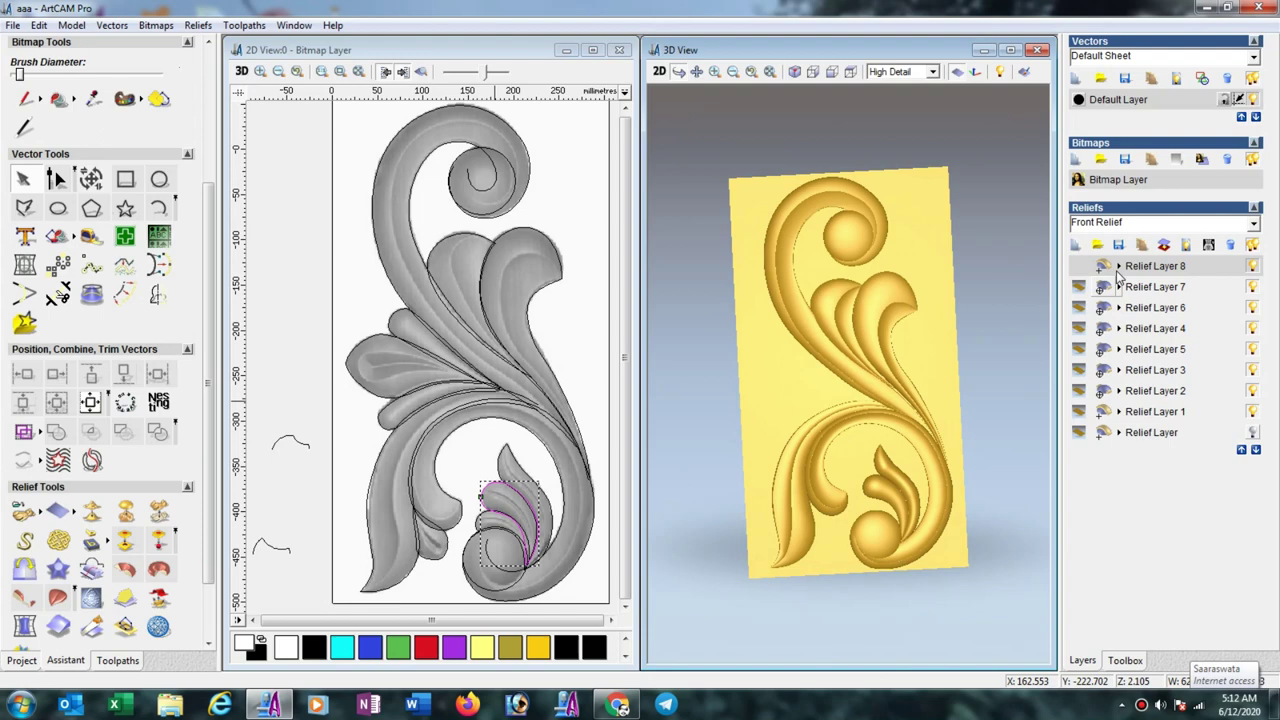
pyautogui.click(1119, 269)
pyautogui.click(1166, 269)
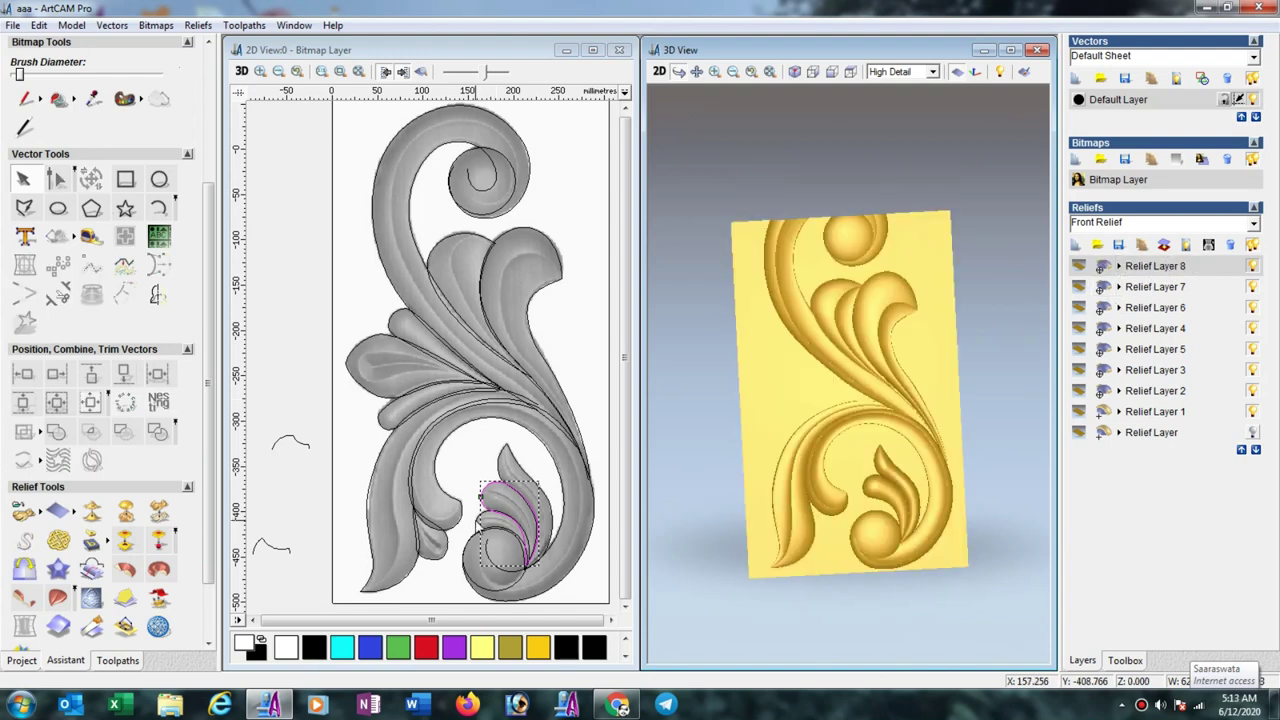
# Add a 90° round-profile shape with no height limit inside the lowest small lobe above the ball.
pyautogui.click(480, 530)
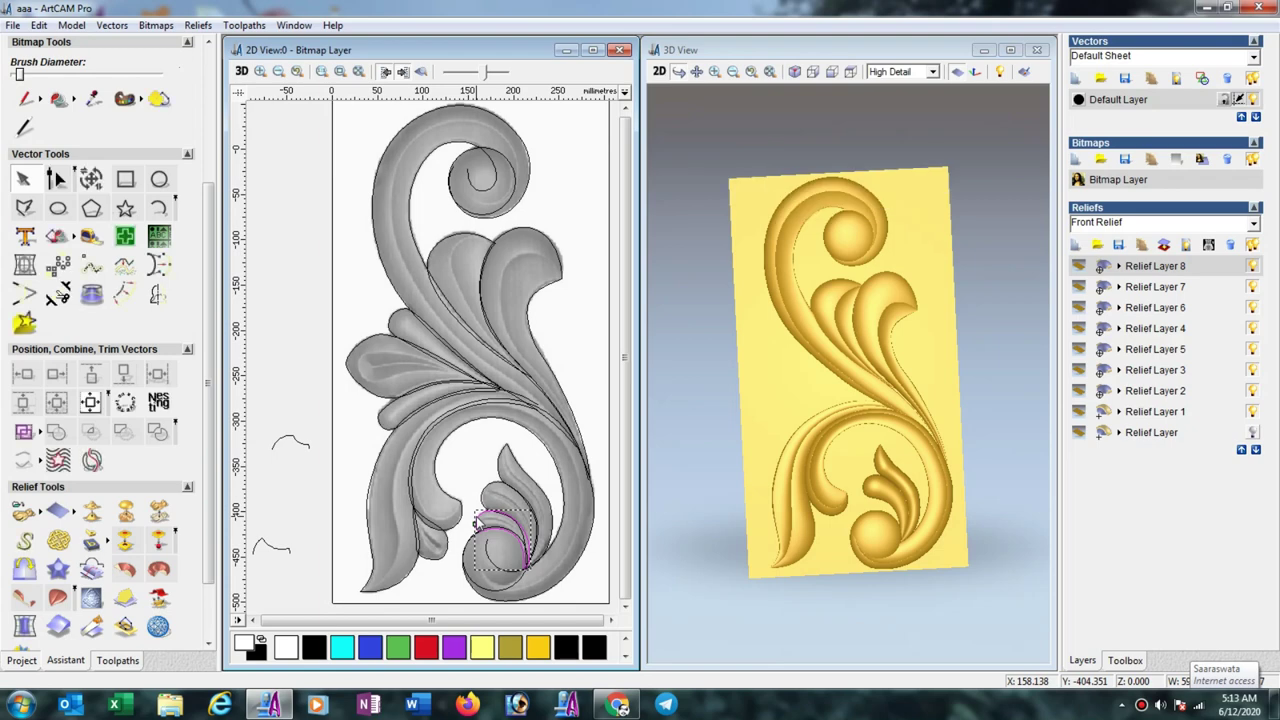
pyautogui.rightClick(477, 522)
pyautogui.click(534, 224)
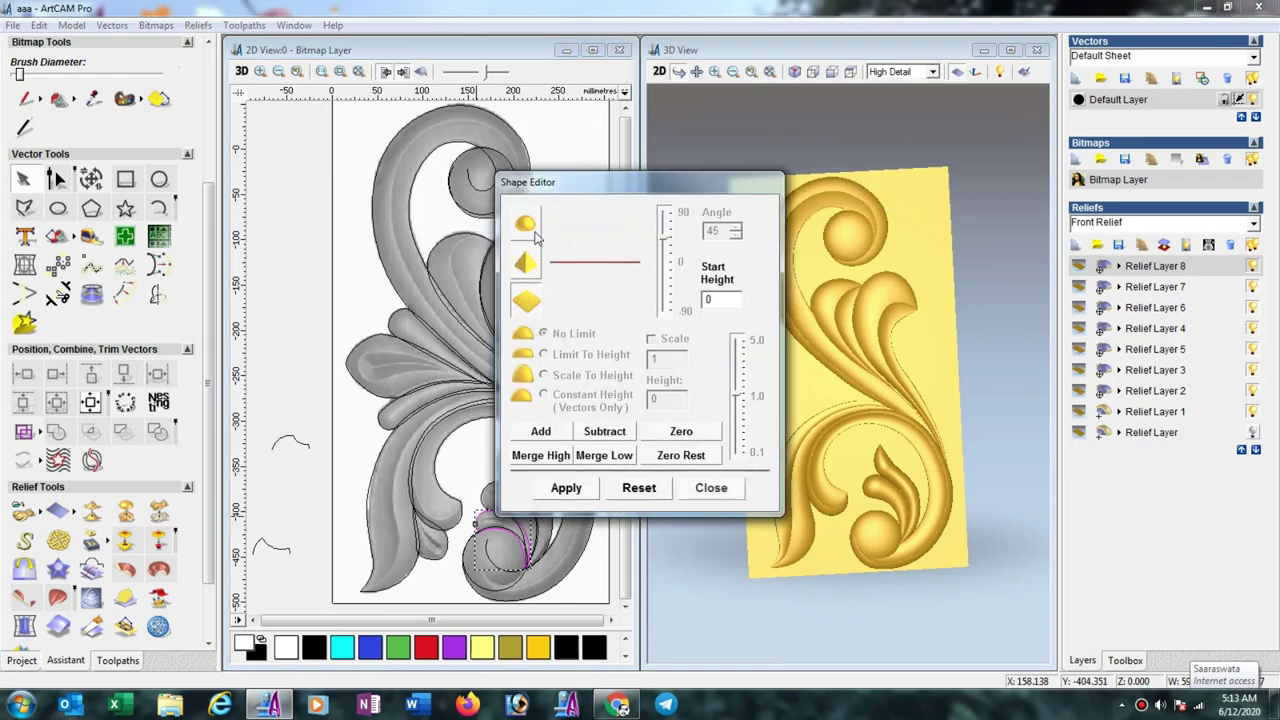
pyautogui.moveTo(667, 243); pyautogui.dragTo(667, 212)
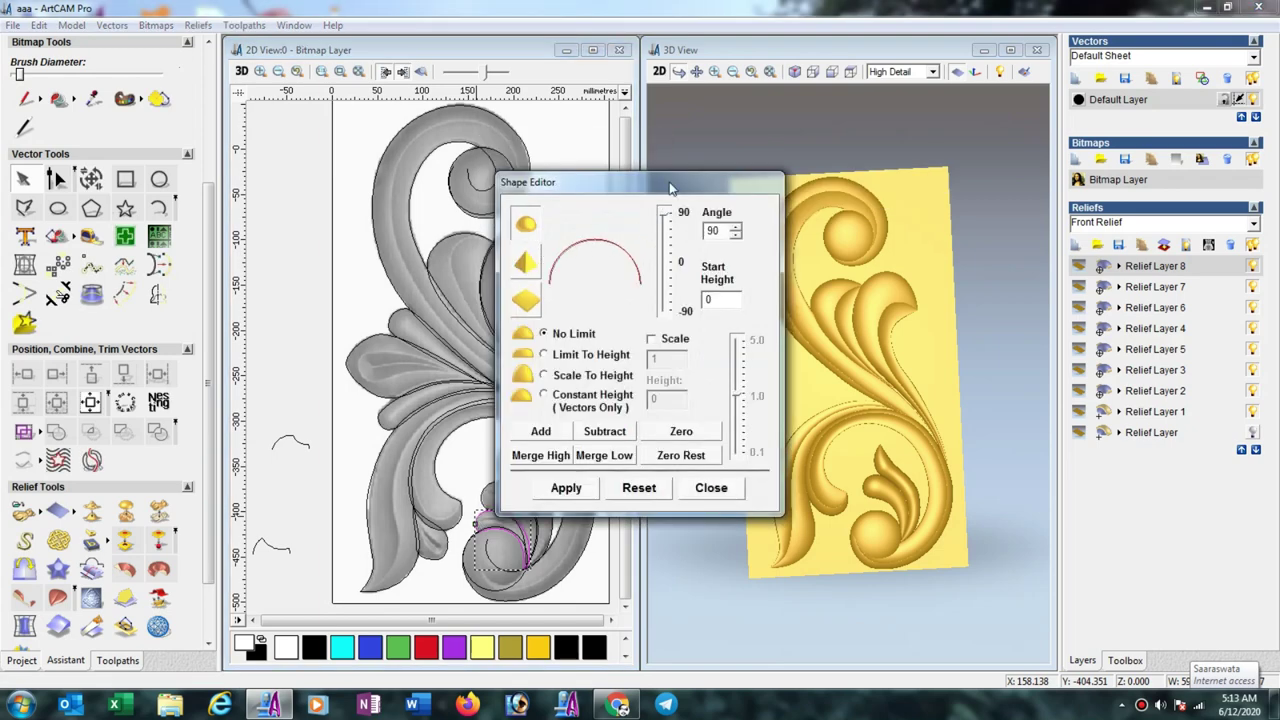
pyautogui.click(541, 431)
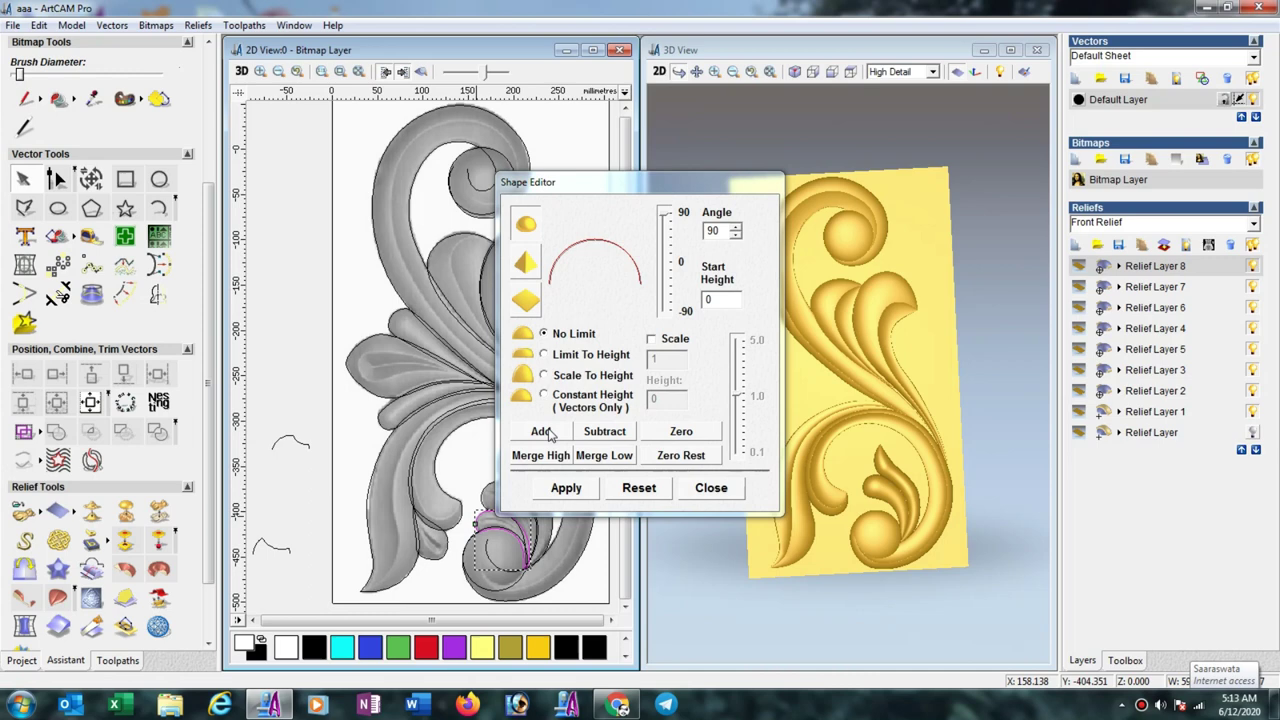
pyautogui.click(697, 488)
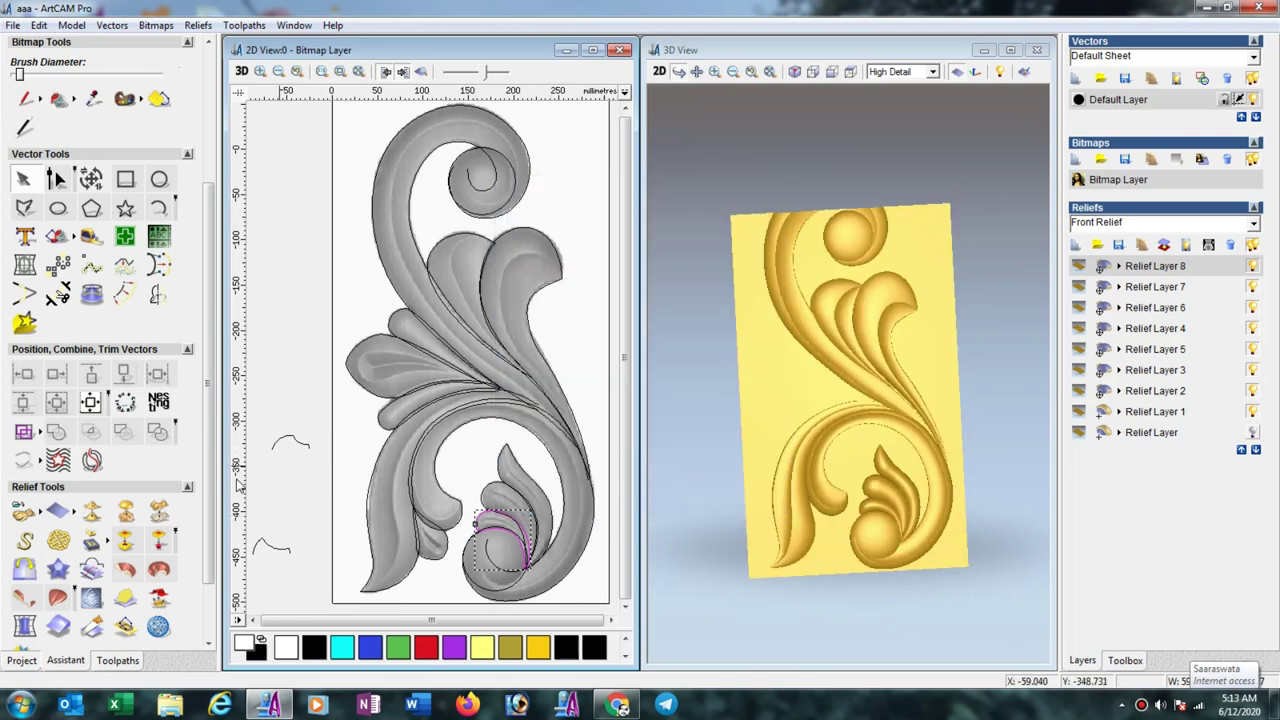
# Scale the relief height of the lowest small lobe, applying it to the whole layer.
pyautogui.click(158, 513)
pyautogui.click(514, 288)
pyautogui.doubleClick(552, 393)
pyautogui.write('1')
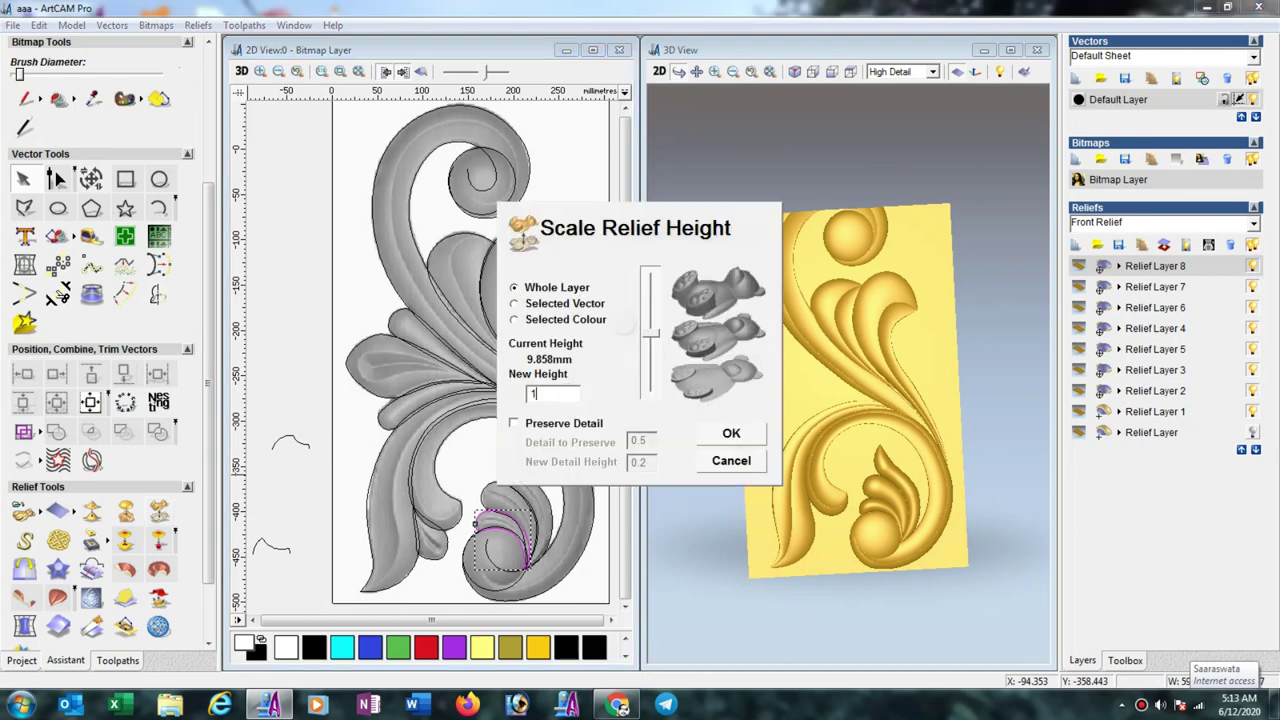
pyautogui.press('Return')
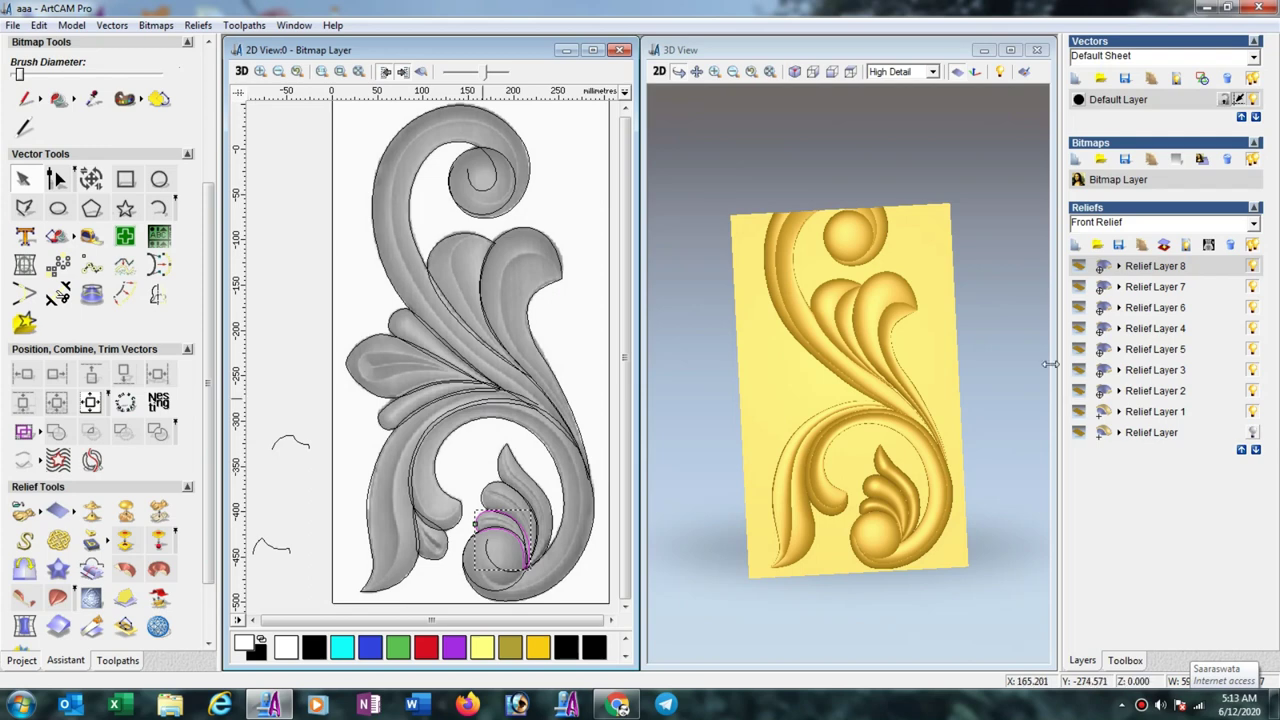
# On a new Merge High relief layer, add a 90° round-profile shape with no height limit inside the left cluster's upper narrow lobe.
pyautogui.click(1076, 245)
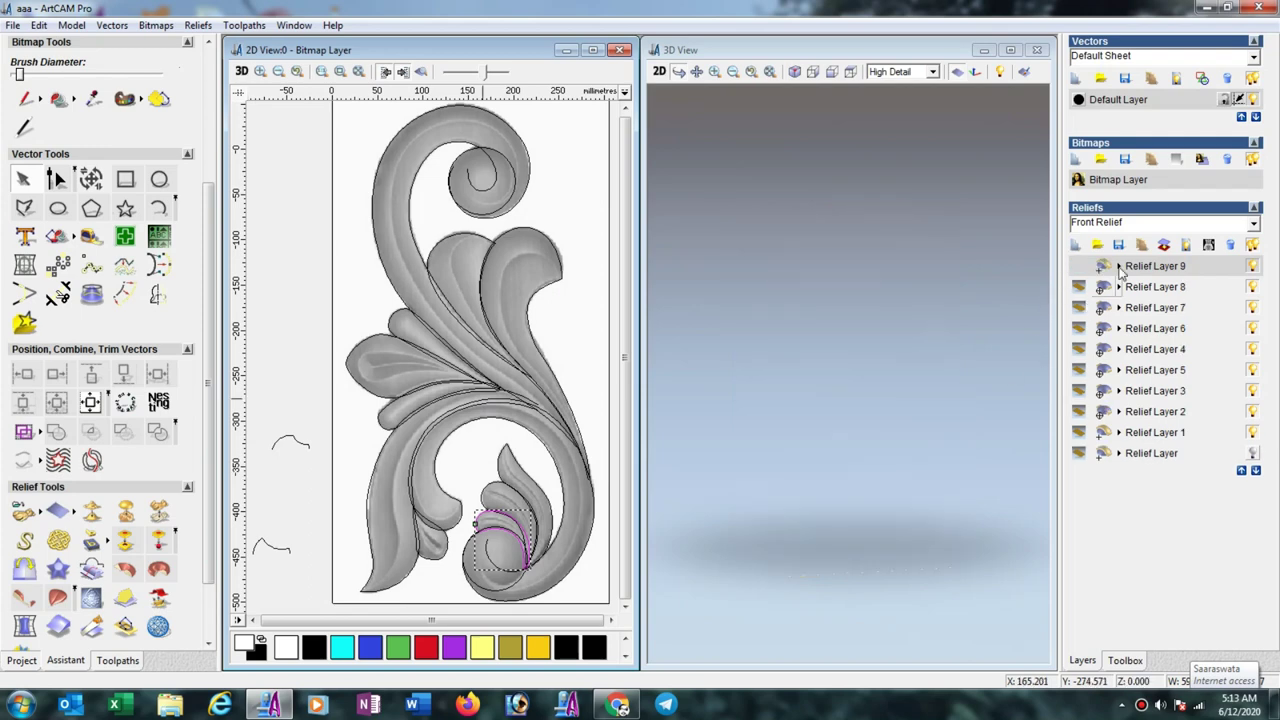
pyautogui.moveTo(1120, 272)
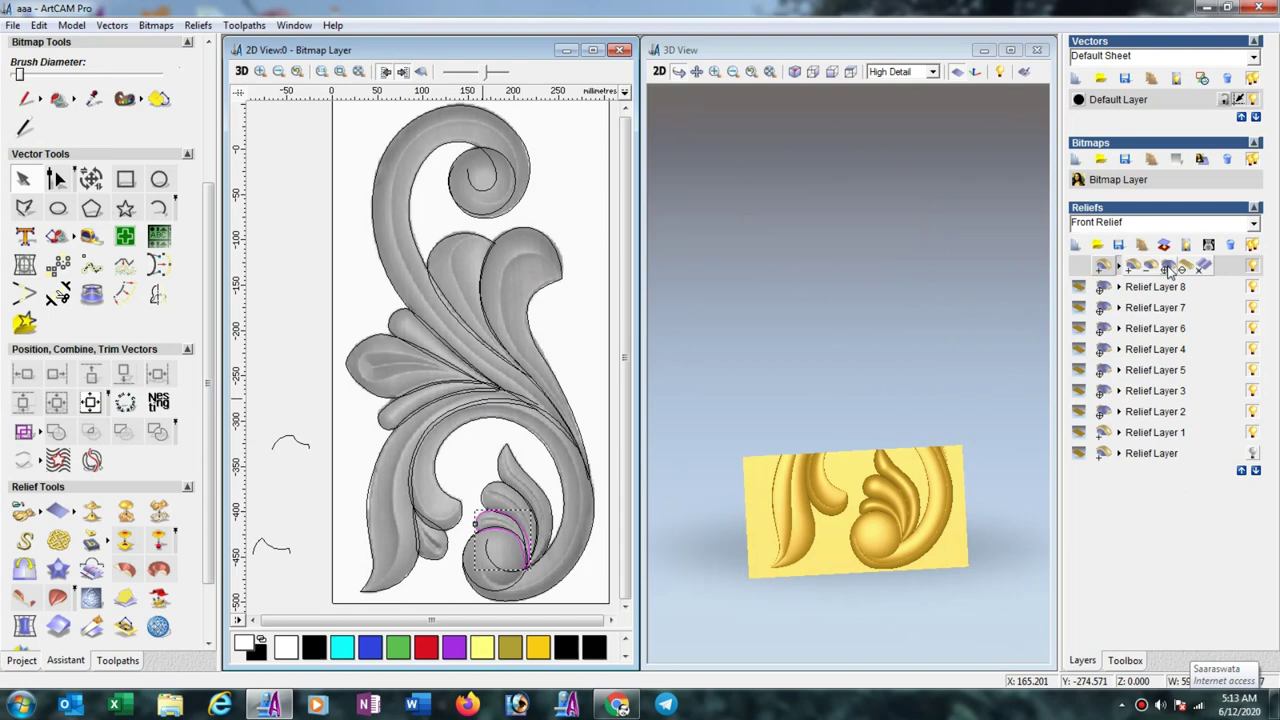
pyautogui.click(391, 328)
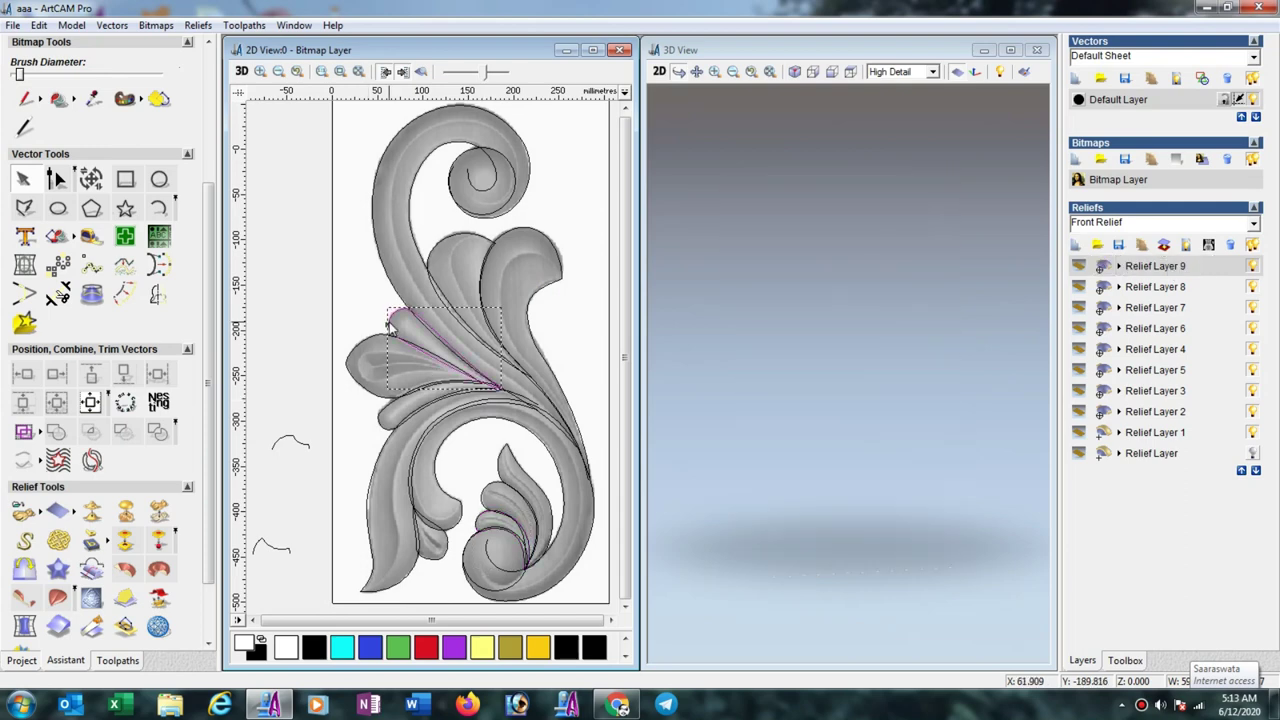
pyautogui.rightClick(391, 328)
pyautogui.click(445, 404)
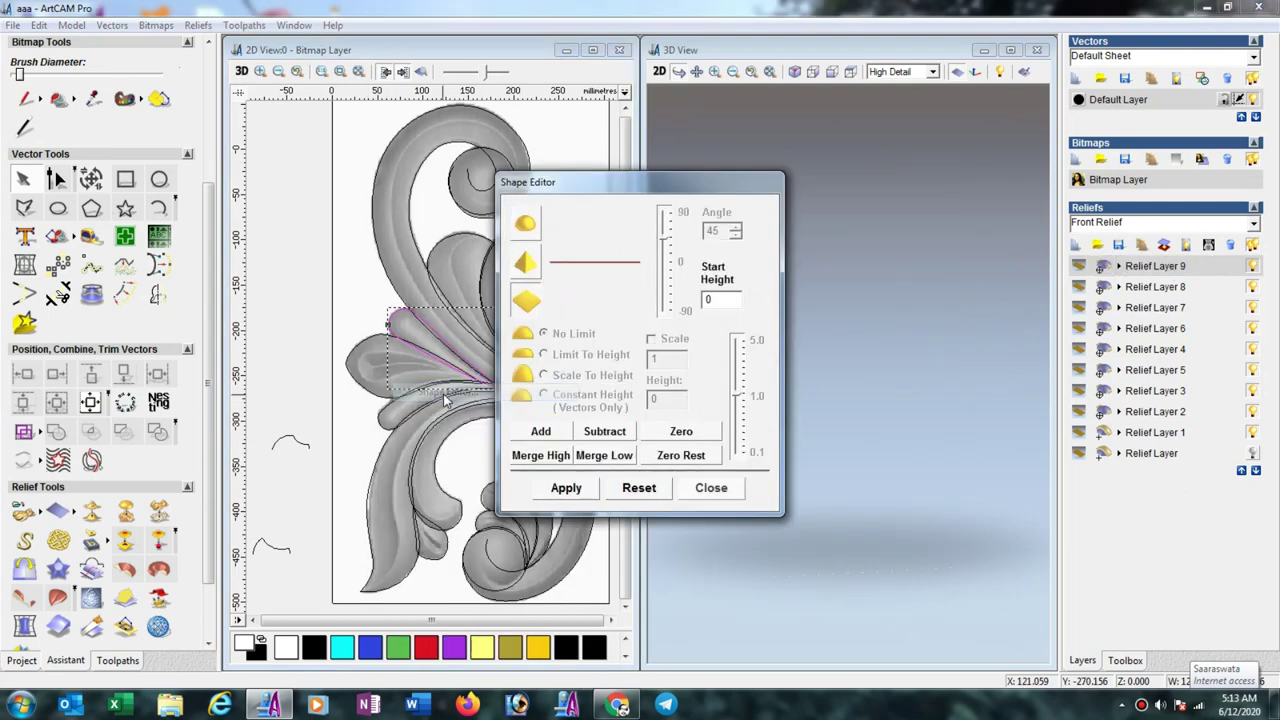
pyautogui.click(525, 223)
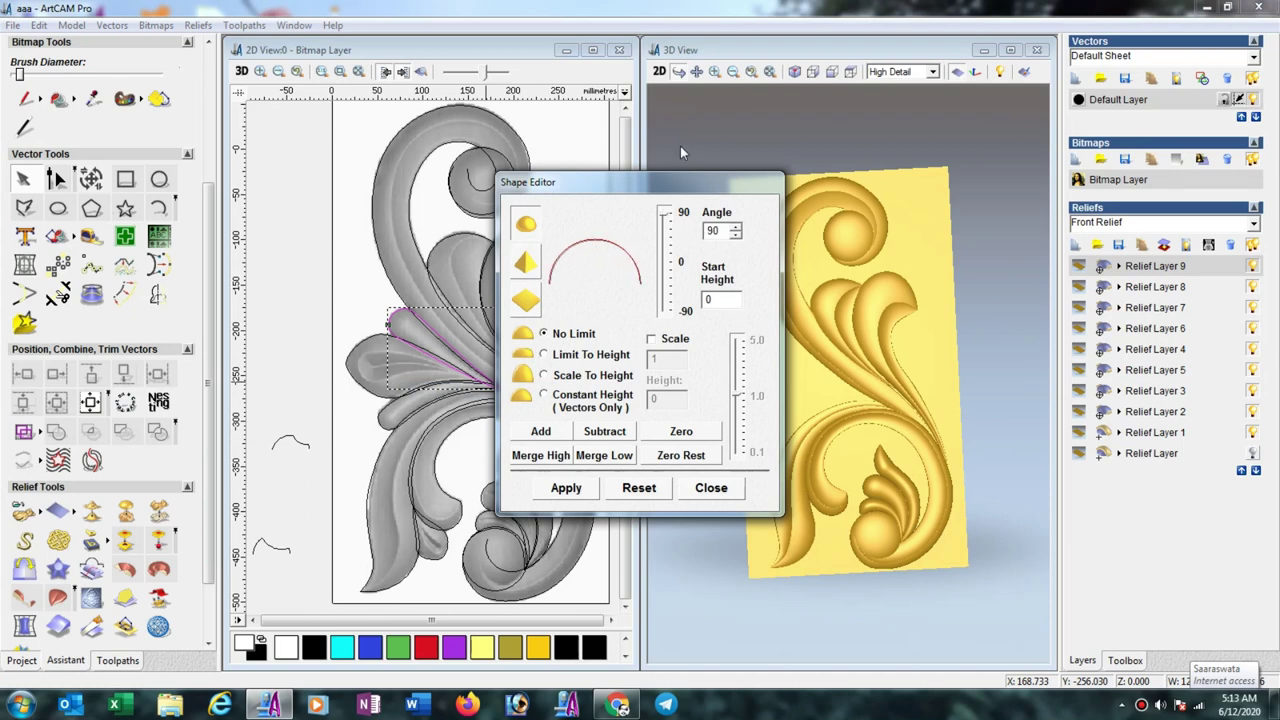
pyautogui.click(562, 432)
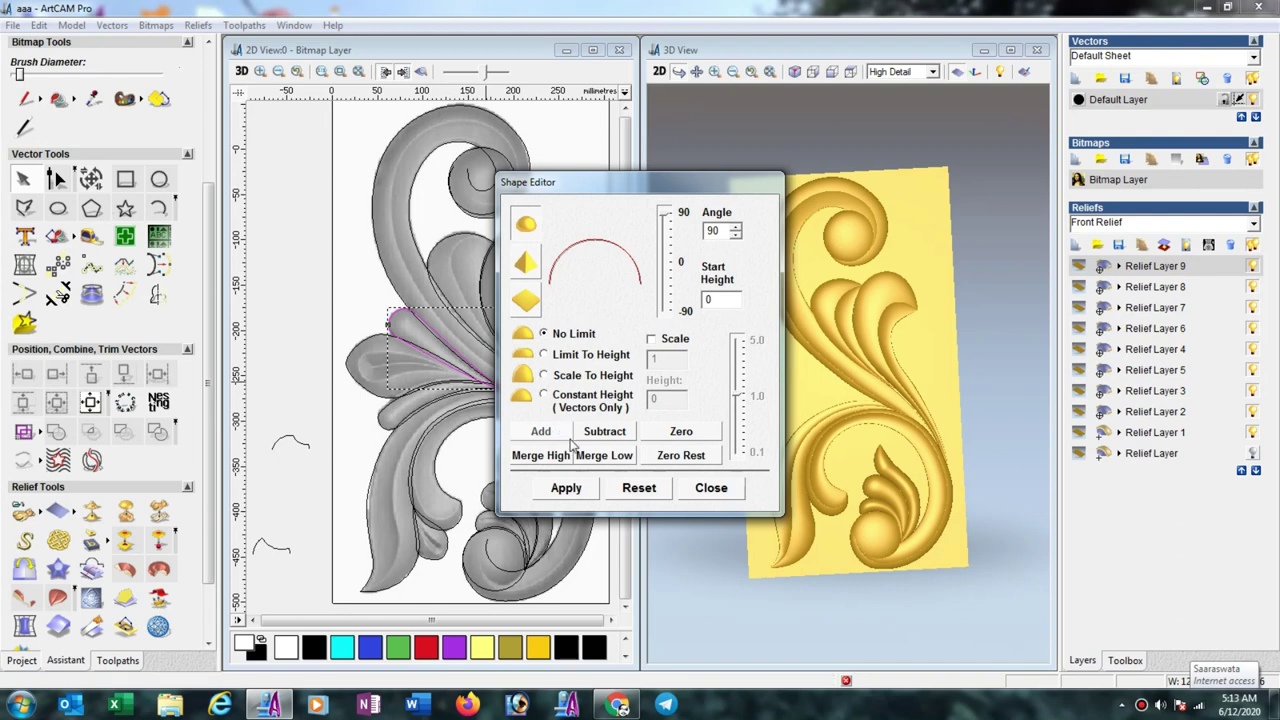
# Scale the relief height of the left cluster's upper narrow lobe to 13 mm, applying it to the whole layer.
pyautogui.click(157, 512)
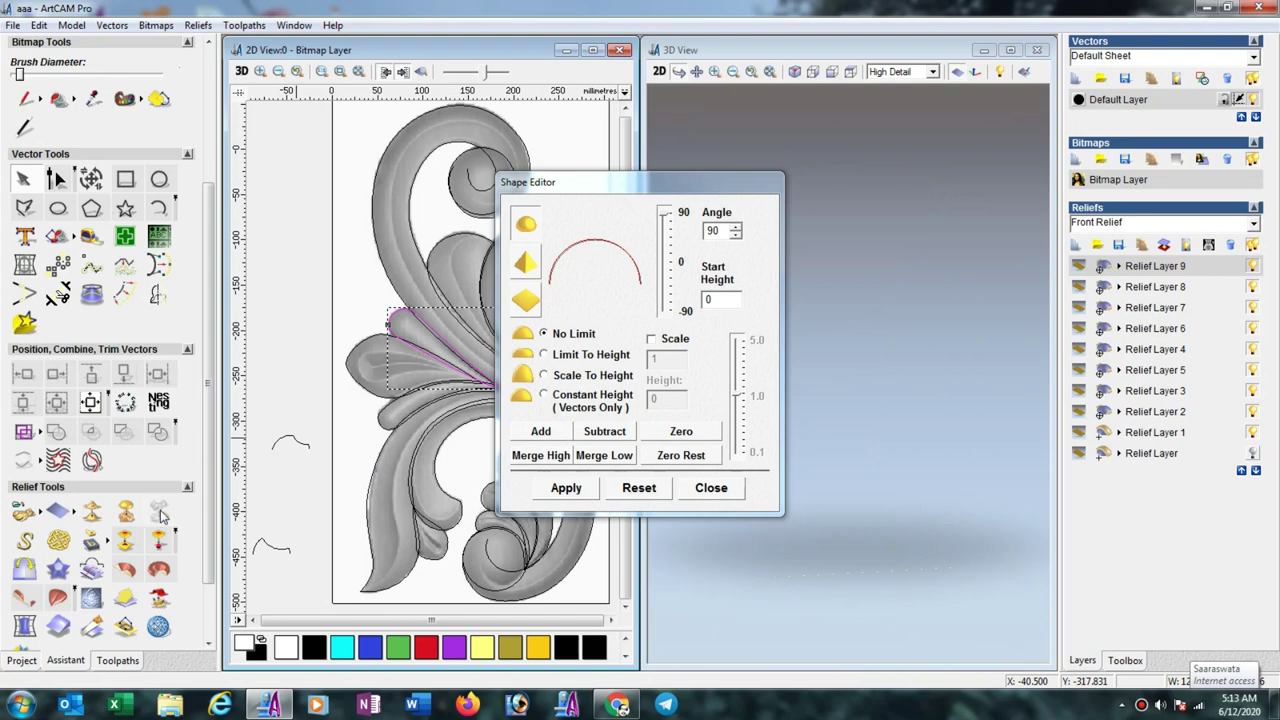
pyautogui.click(162, 516)
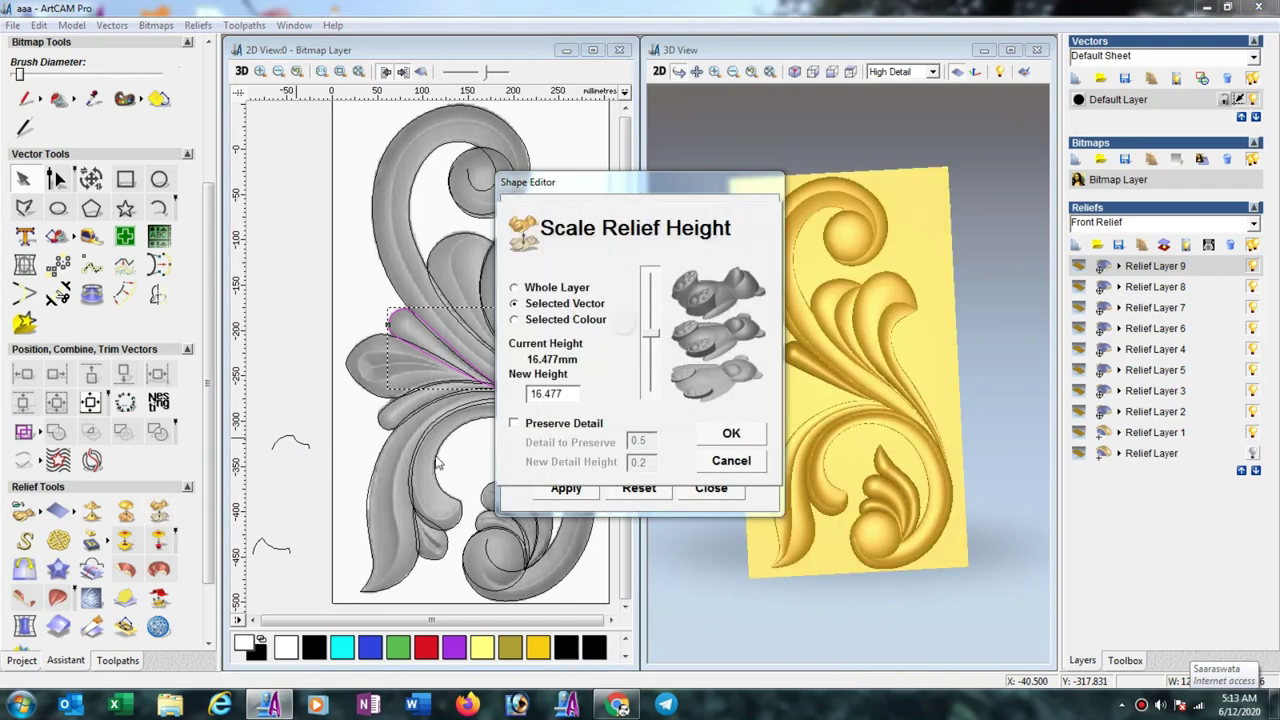
pyautogui.click(514, 287)
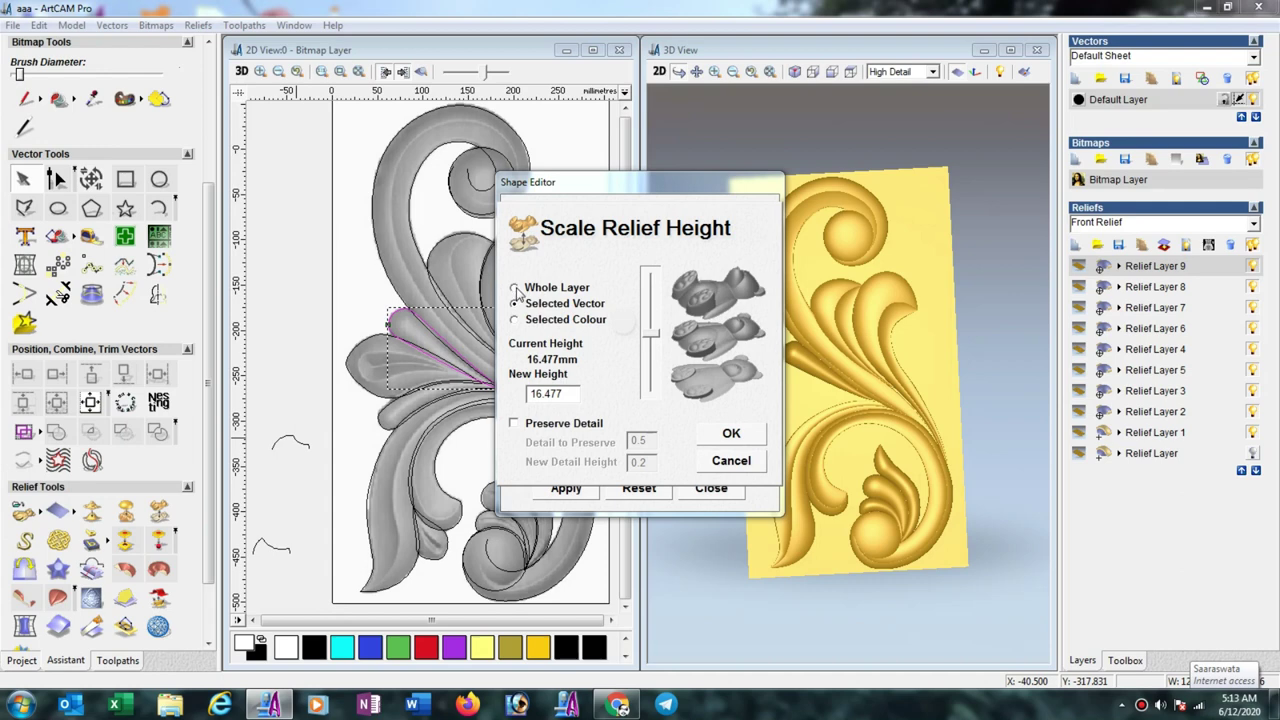
pyautogui.doubleClick(555, 393)
pyautogui.write('13')
pyautogui.press('Return')
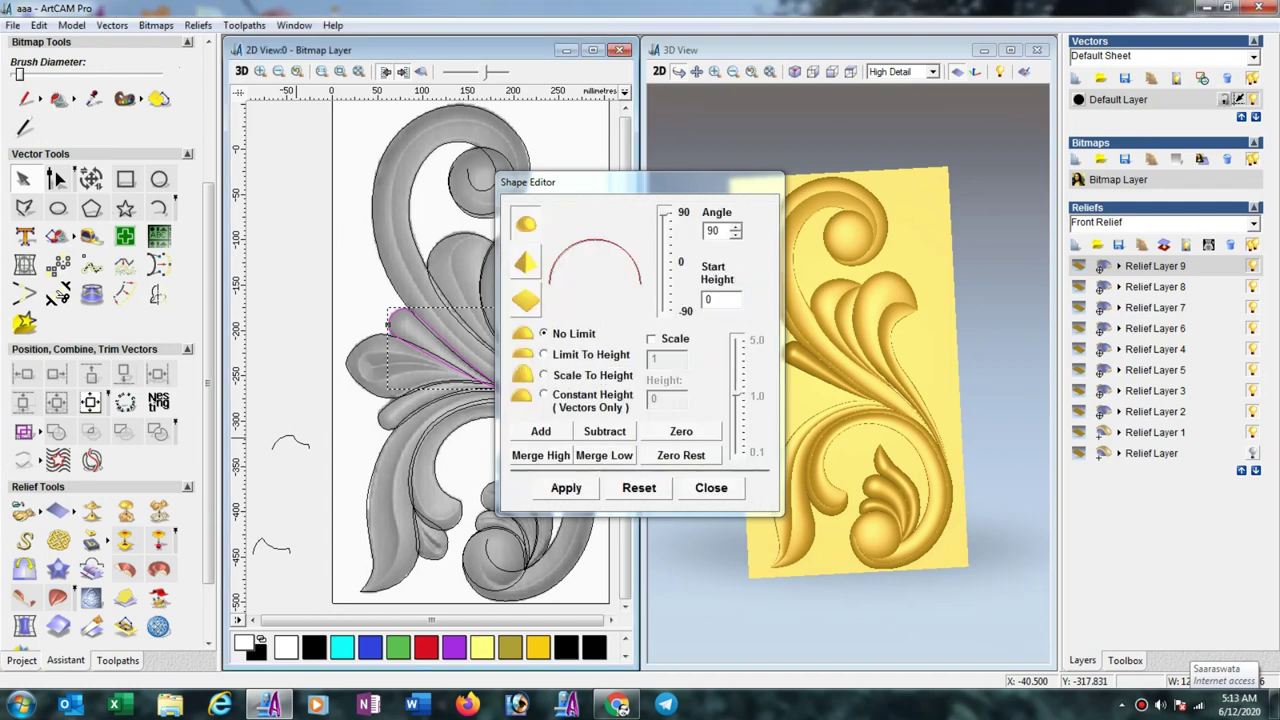
# On a new Merge High relief layer, add a 90° round-profile shape with no height limit inside the left cluster's lower narrow lobe.
pyautogui.click(1076, 247)
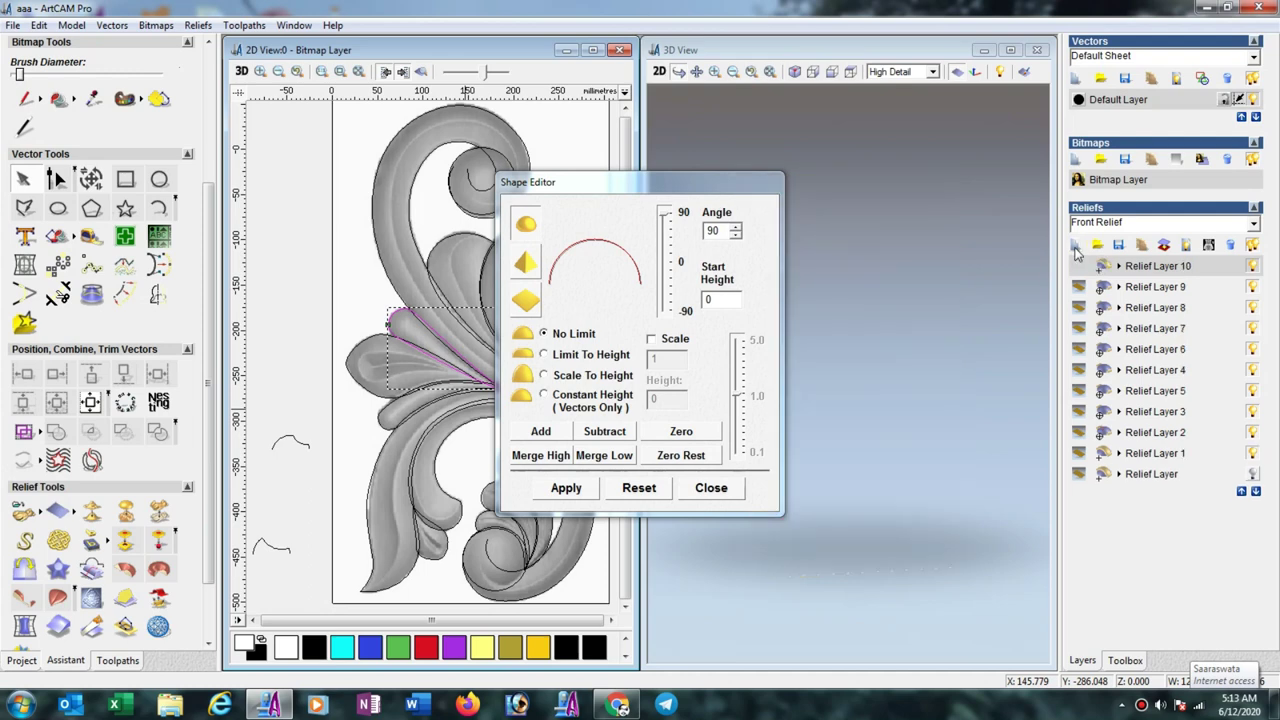
pyautogui.click(1120, 268)
pyautogui.click(1165, 270)
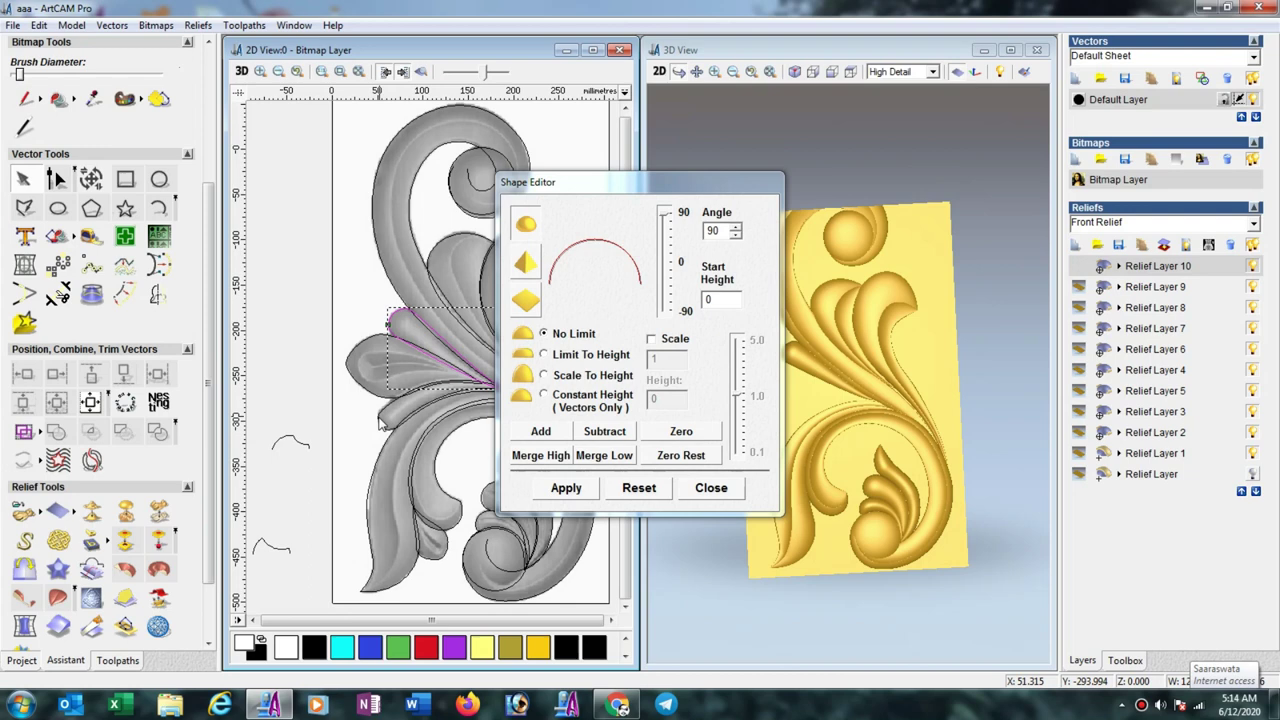
pyautogui.click(382, 420)
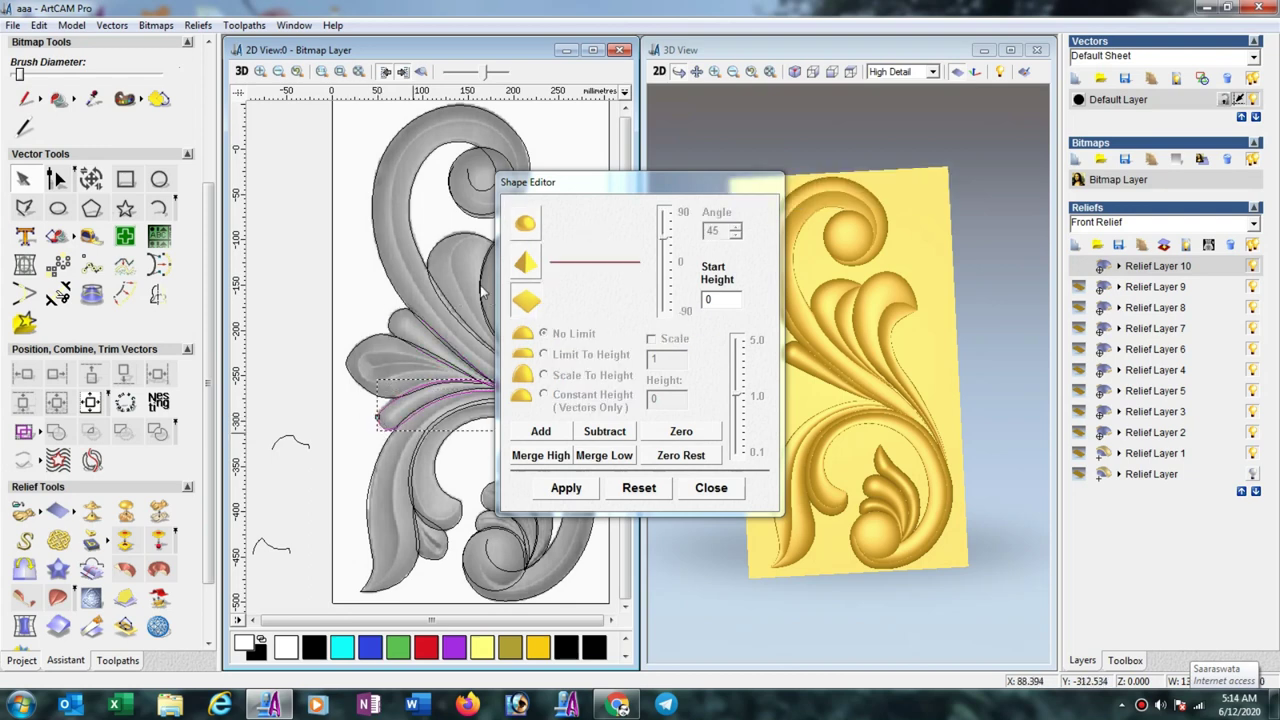
pyautogui.click(522, 228)
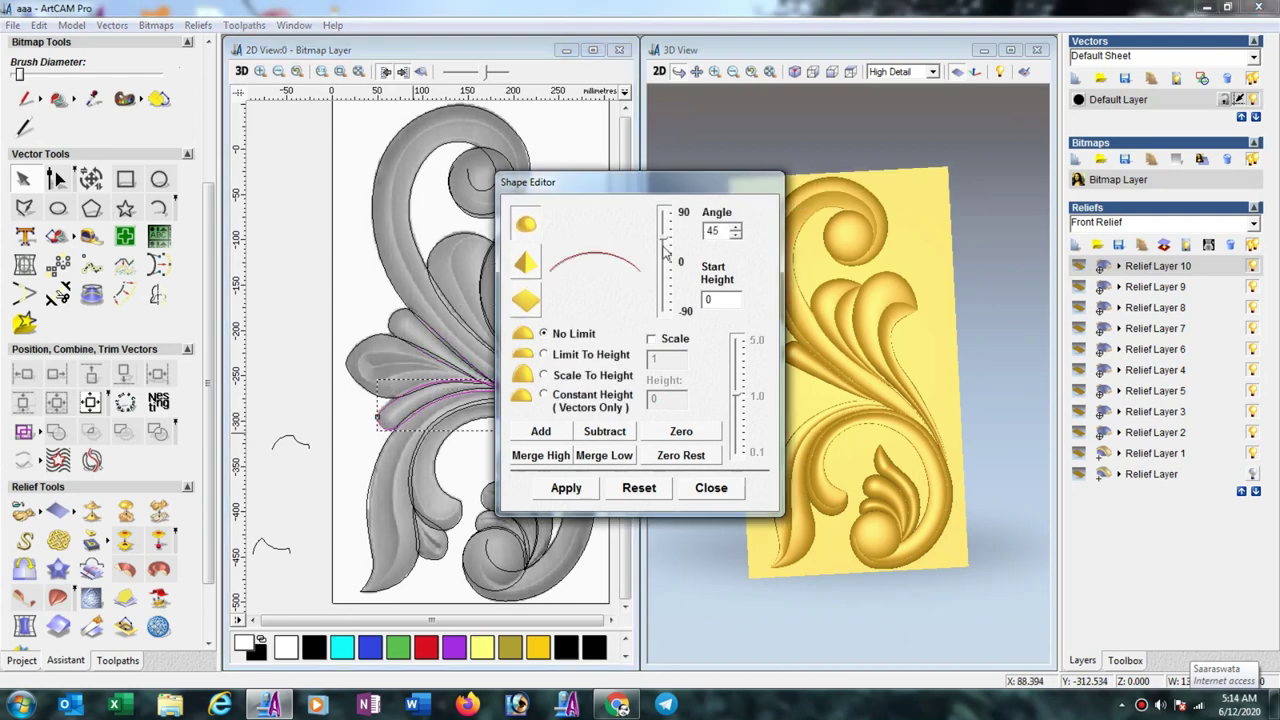
pyautogui.click(540, 433)
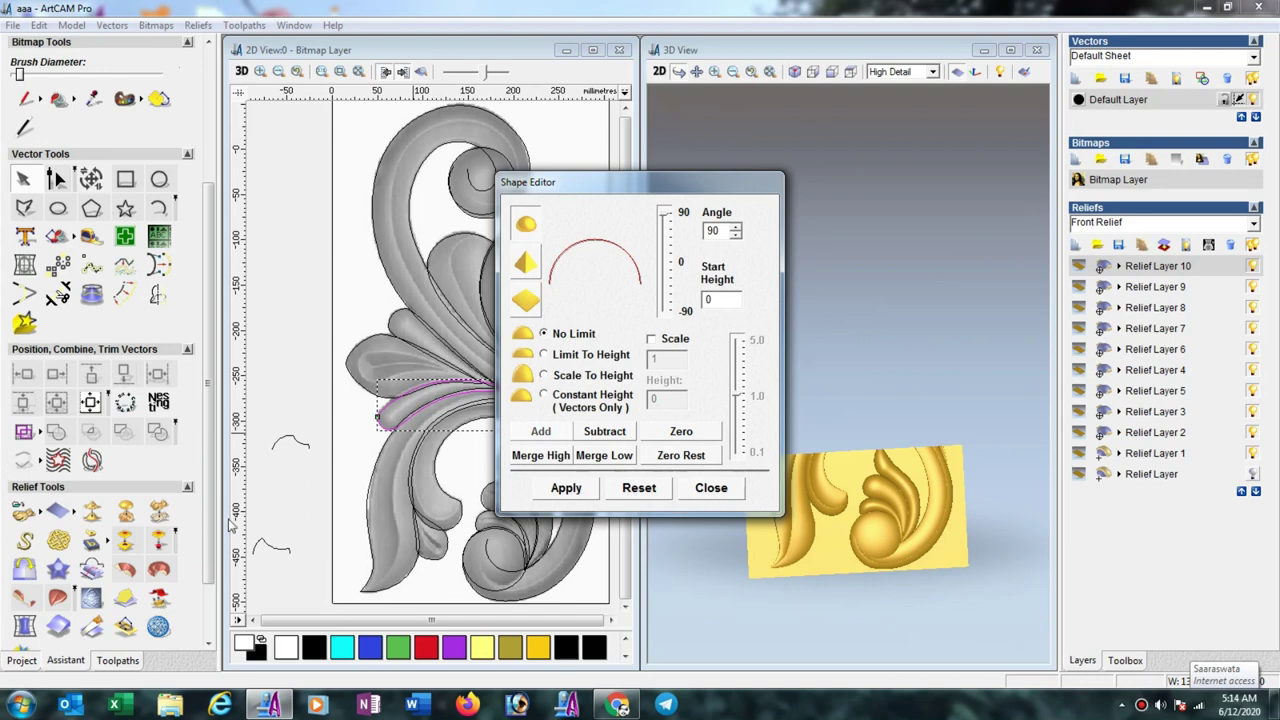
# Scale the relief height of the left cluster's lower narrow lobe to 10 mm, applying it to the whole layer.
pyautogui.click(160, 511)
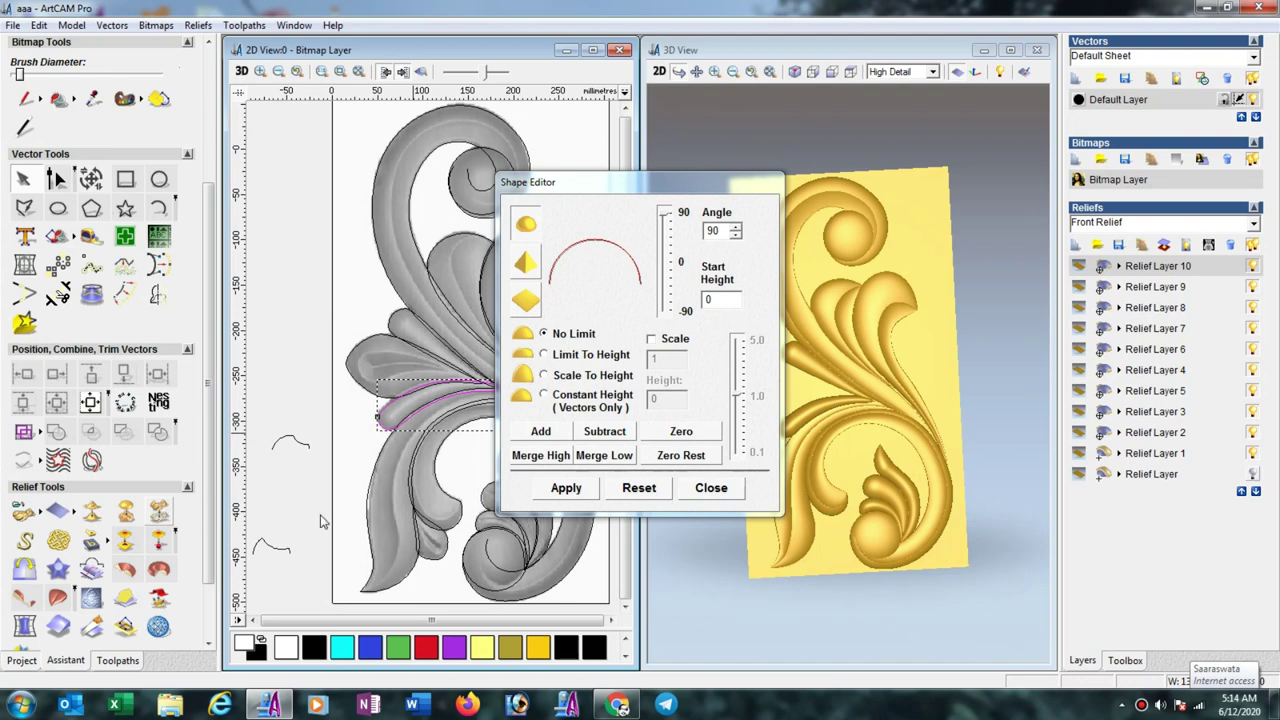
pyautogui.click(526, 289)
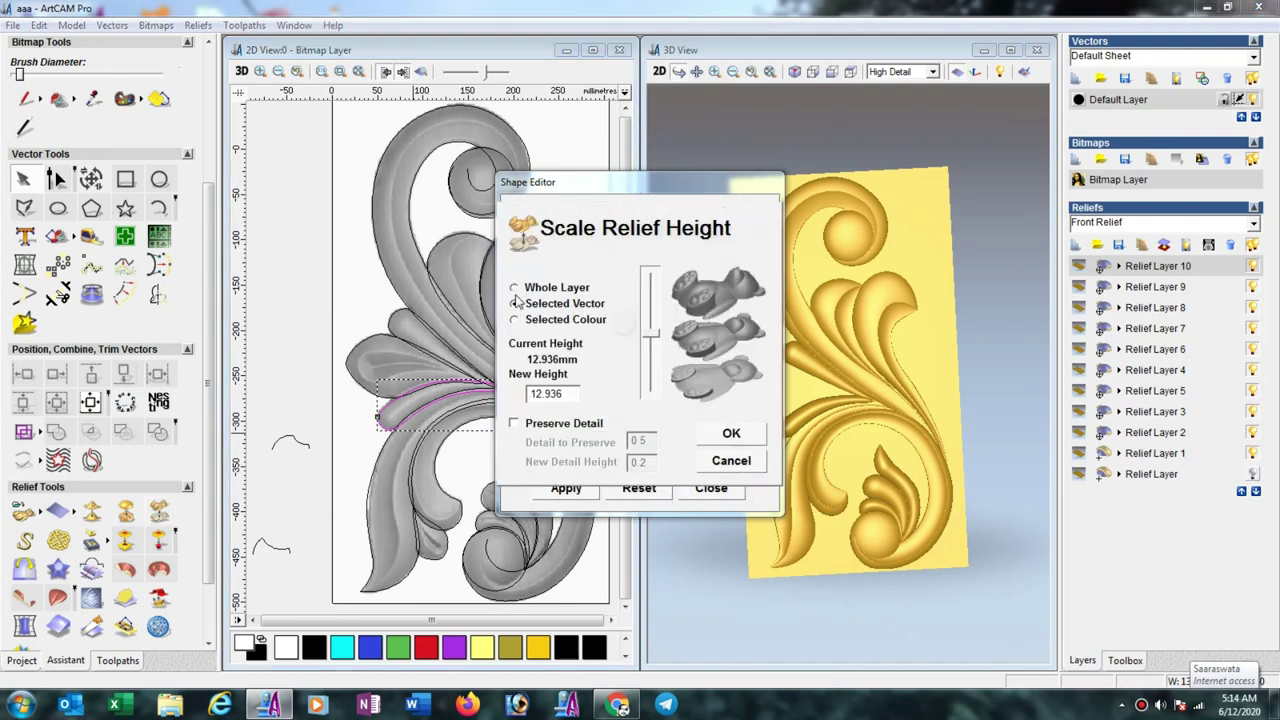
pyautogui.moveTo(536, 400); pyautogui.dragTo(448, 409)
pyautogui.write('10')
pyautogui.press('Return')
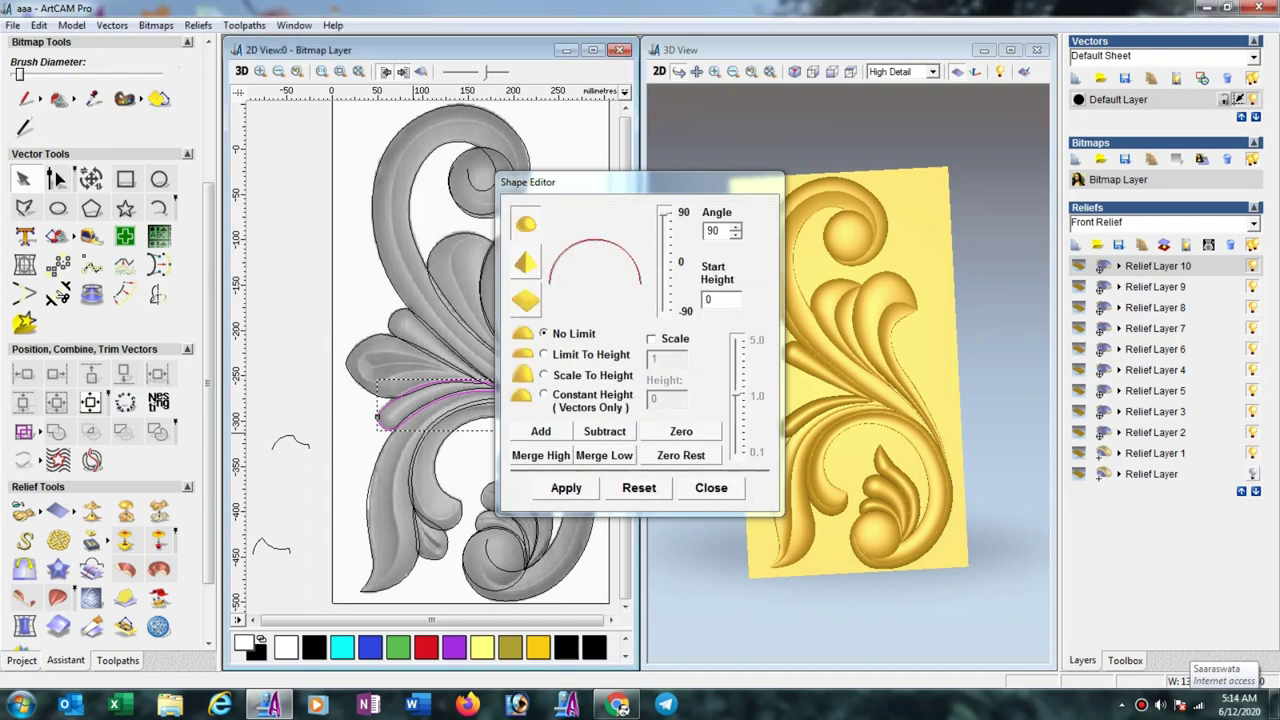
# On a new Merge High relief layer, add a 90° round-profile shape with no height limit inside the left cluster's wide middle lobe.
pyautogui.click(1076, 245)
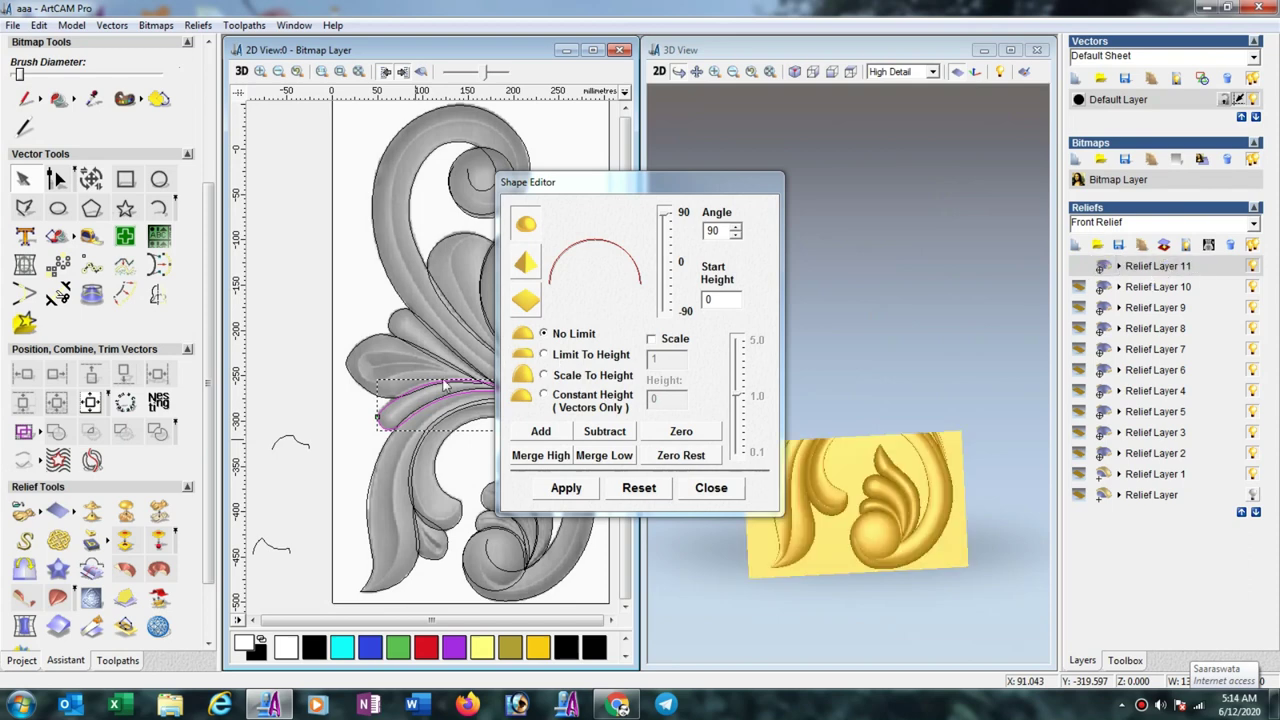
pyautogui.click(360, 352)
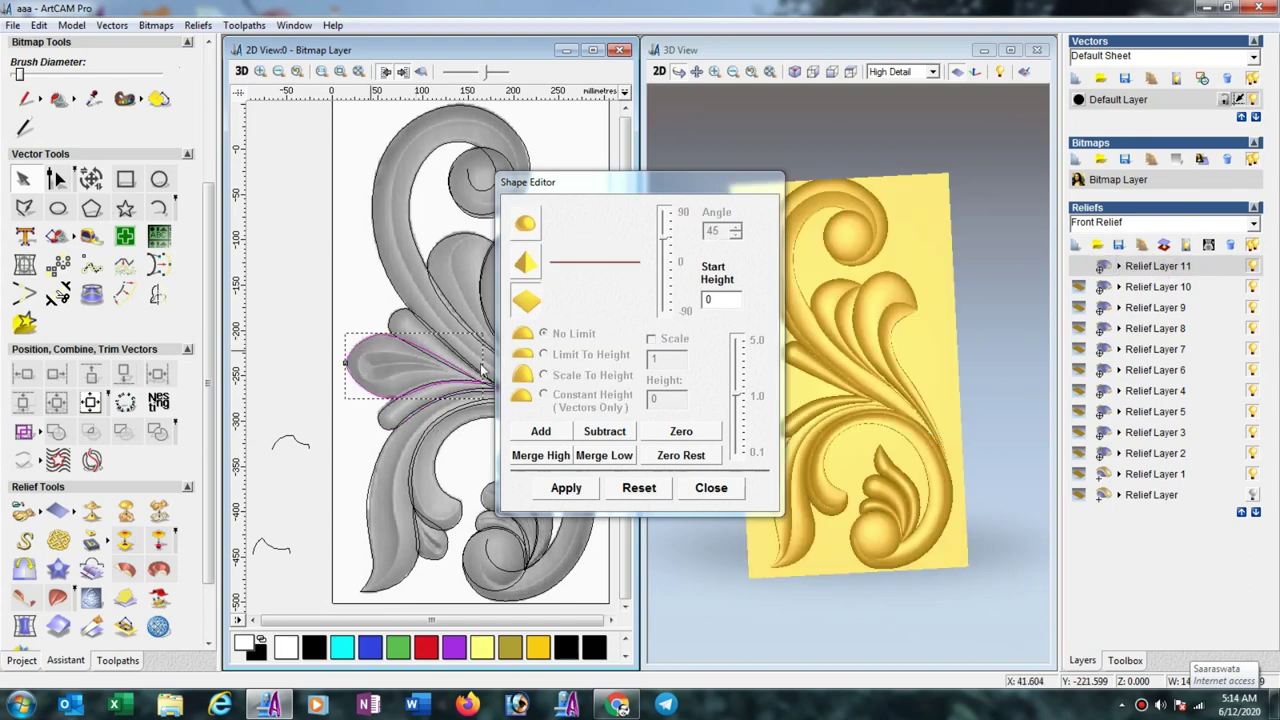
pyautogui.click(527, 226)
pyautogui.moveTo(662, 238); pyautogui.dragTo(664, 212)
pyautogui.click(541, 431)
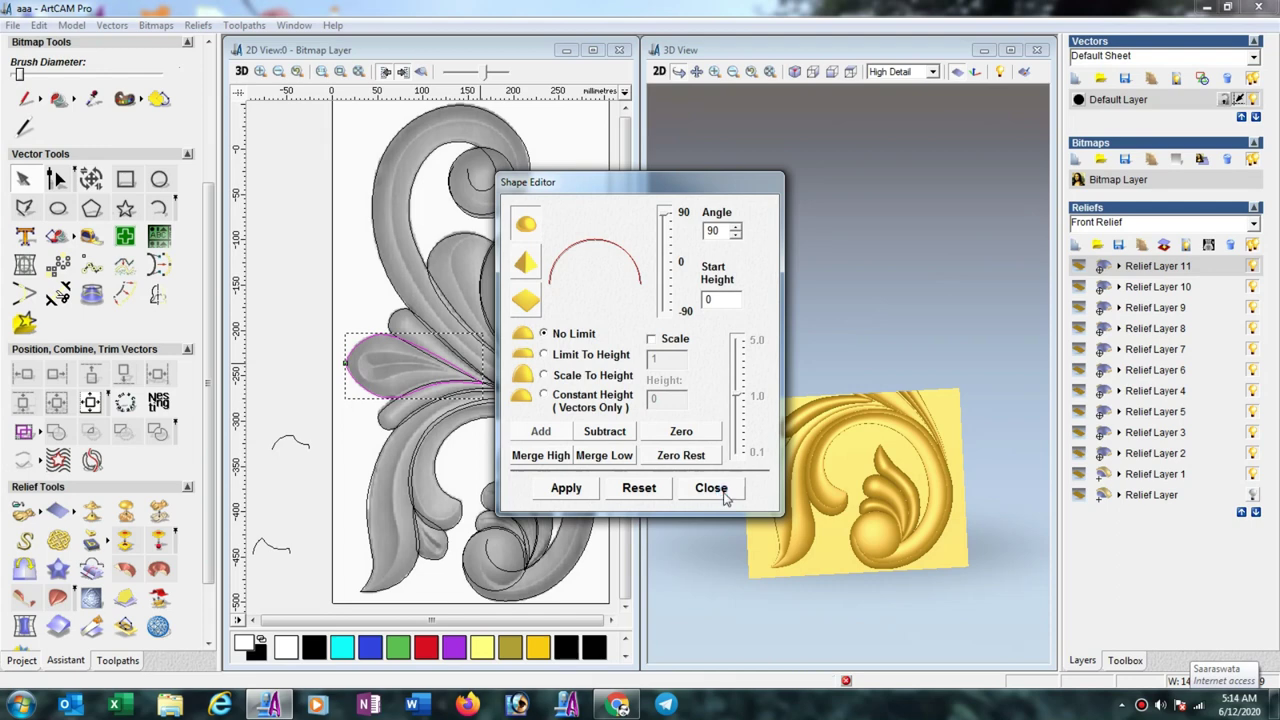
pyautogui.click(711, 488)
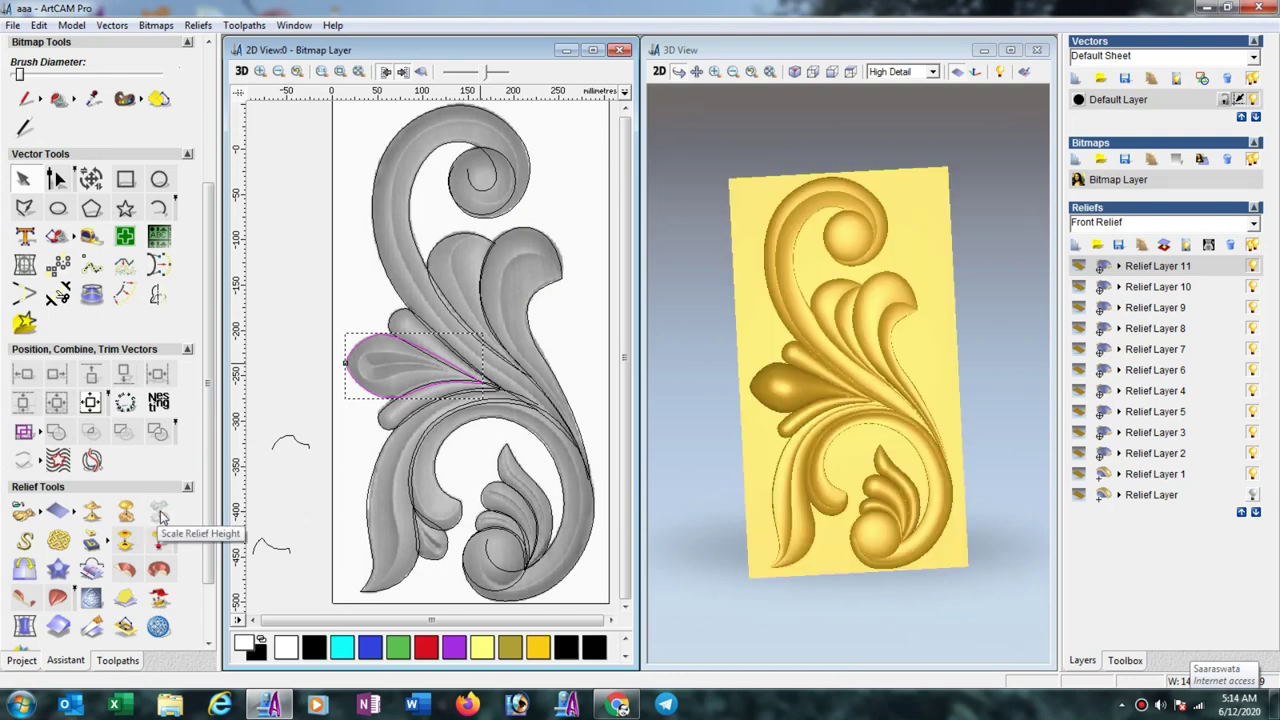
# Scale the relief height of the left cluster's wide middle lobe to 15 mm, applying it to the whole layer.
pyautogui.click(160, 513)
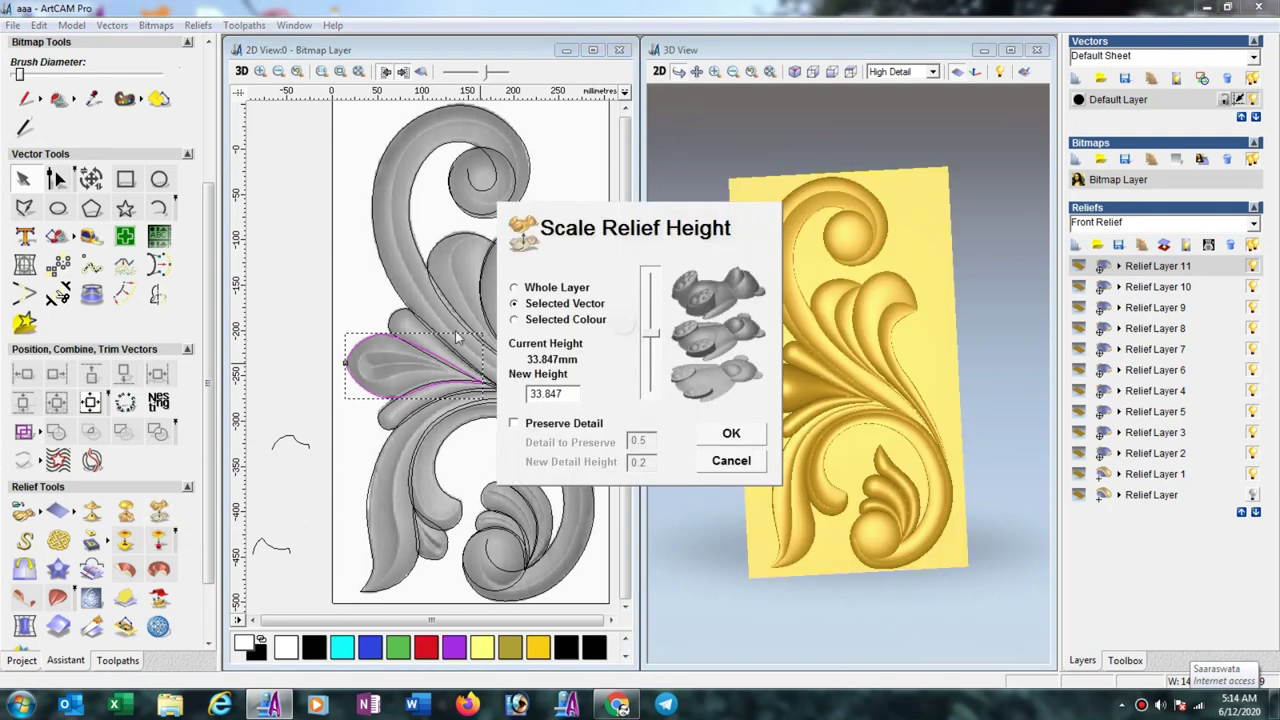
pyautogui.click(514, 287)
pyautogui.moveTo(576, 397); pyautogui.dragTo(503, 417)
pyautogui.write('15')
pyautogui.press('Return')
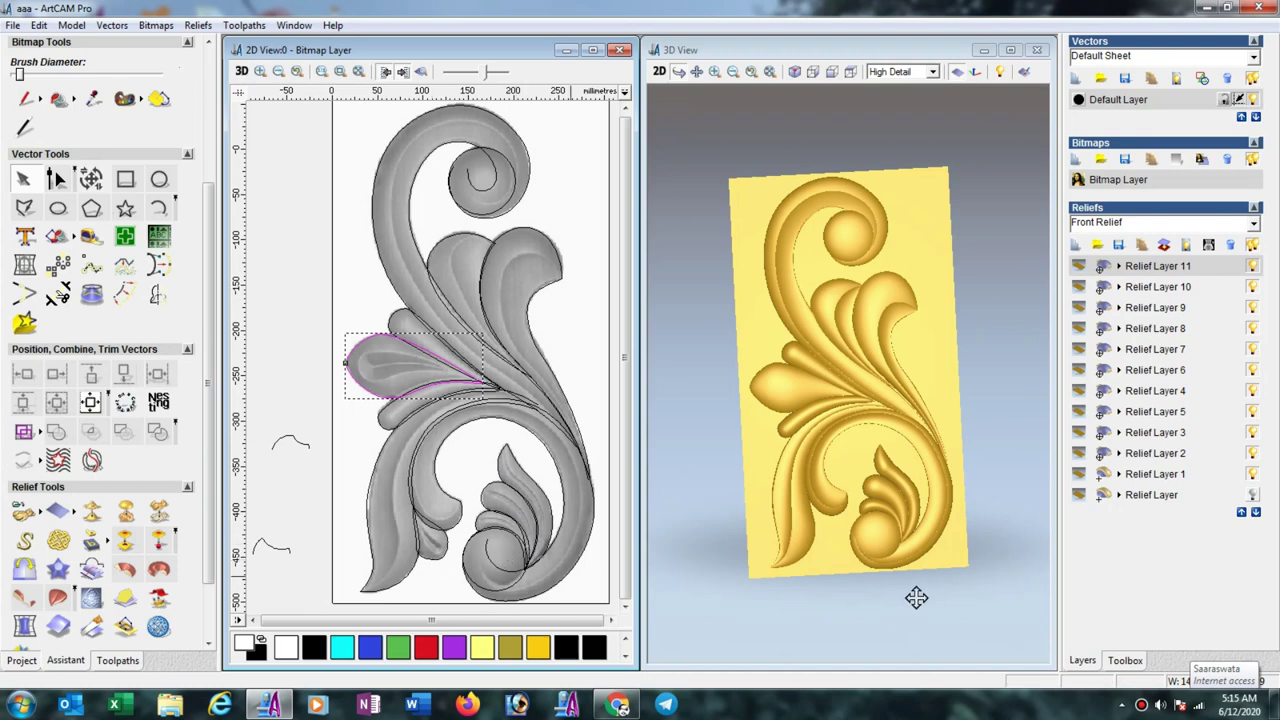
# On a new Merge High relief layer, add a 90° round-profile shape with no height limit inside the small lobe beneath the inner curl.
pyautogui.click(1076, 247)
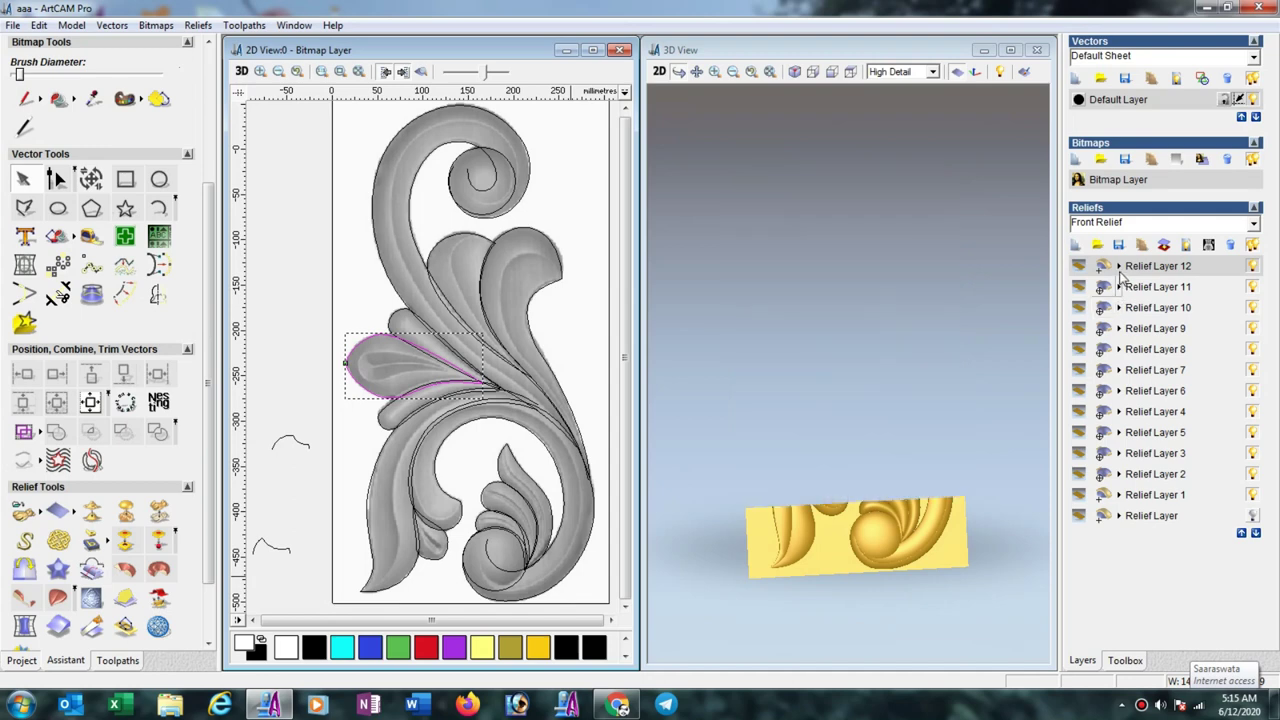
pyautogui.click(1119, 267)
pyautogui.click(440, 565)
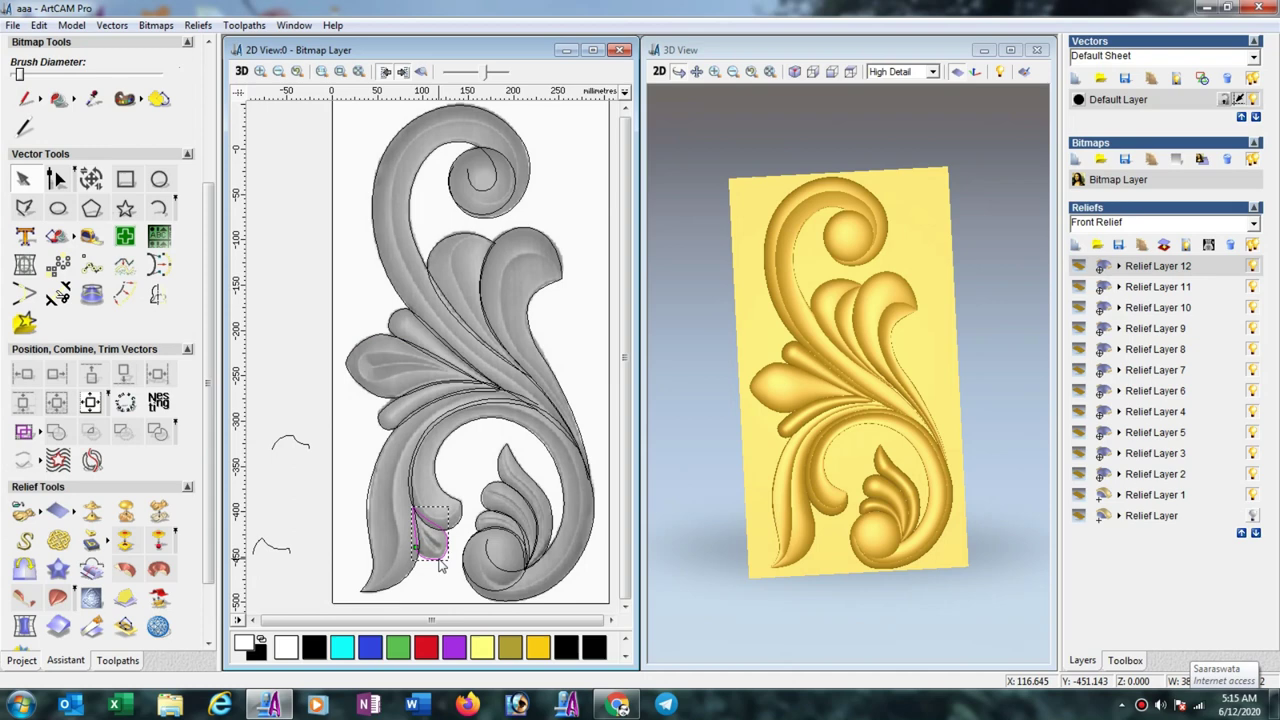
pyautogui.rightClick(440, 565)
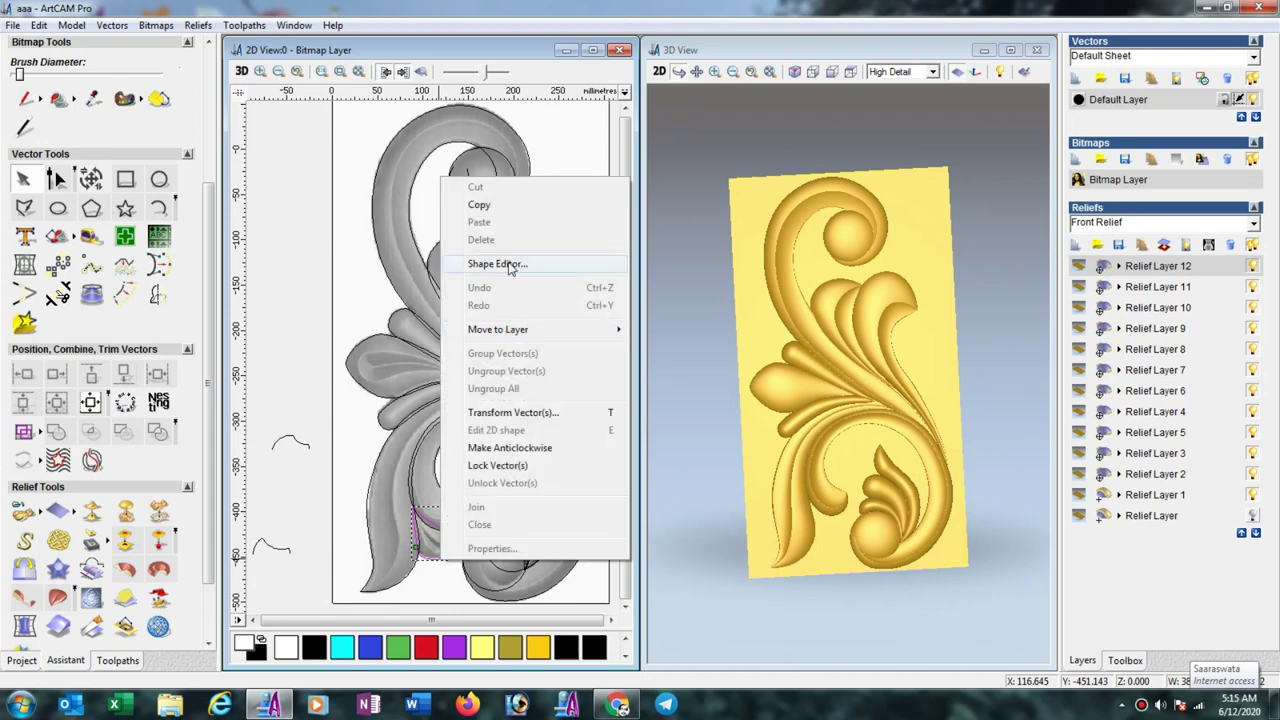
pyautogui.click(512, 259)
pyautogui.click(526, 224)
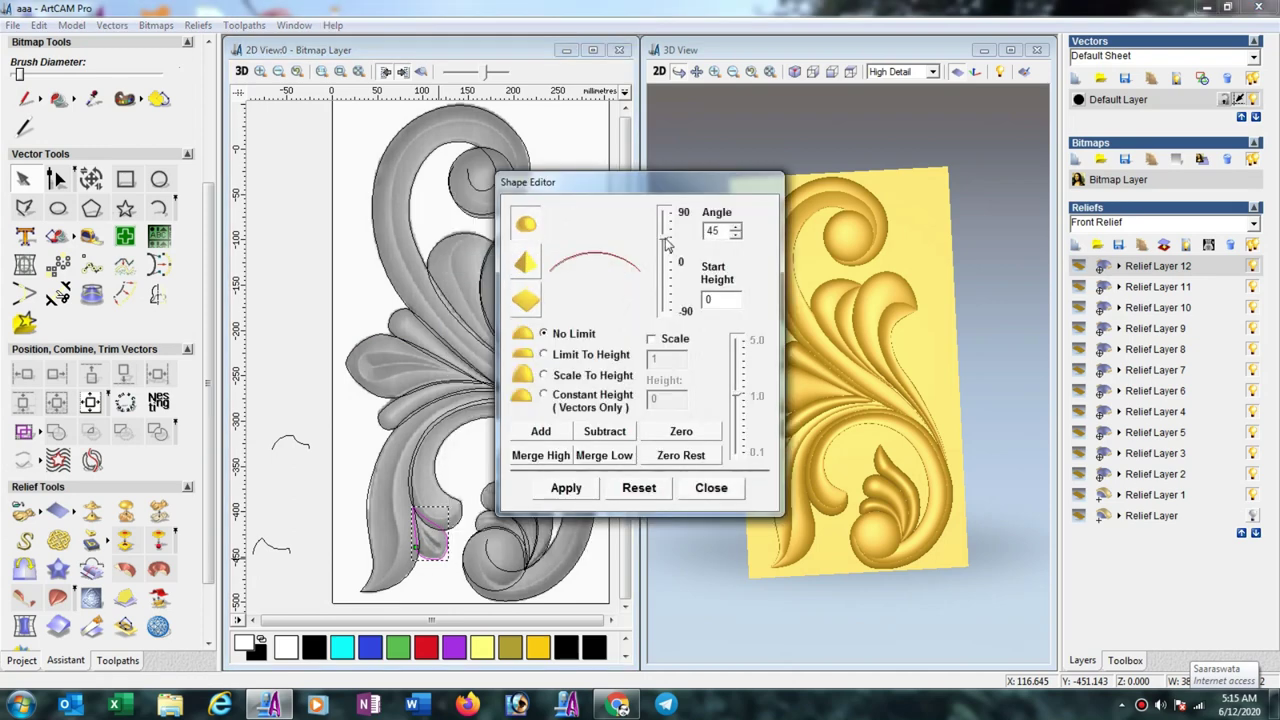
pyautogui.moveTo(668, 245); pyautogui.dragTo(665, 212)
pyautogui.click(545, 433)
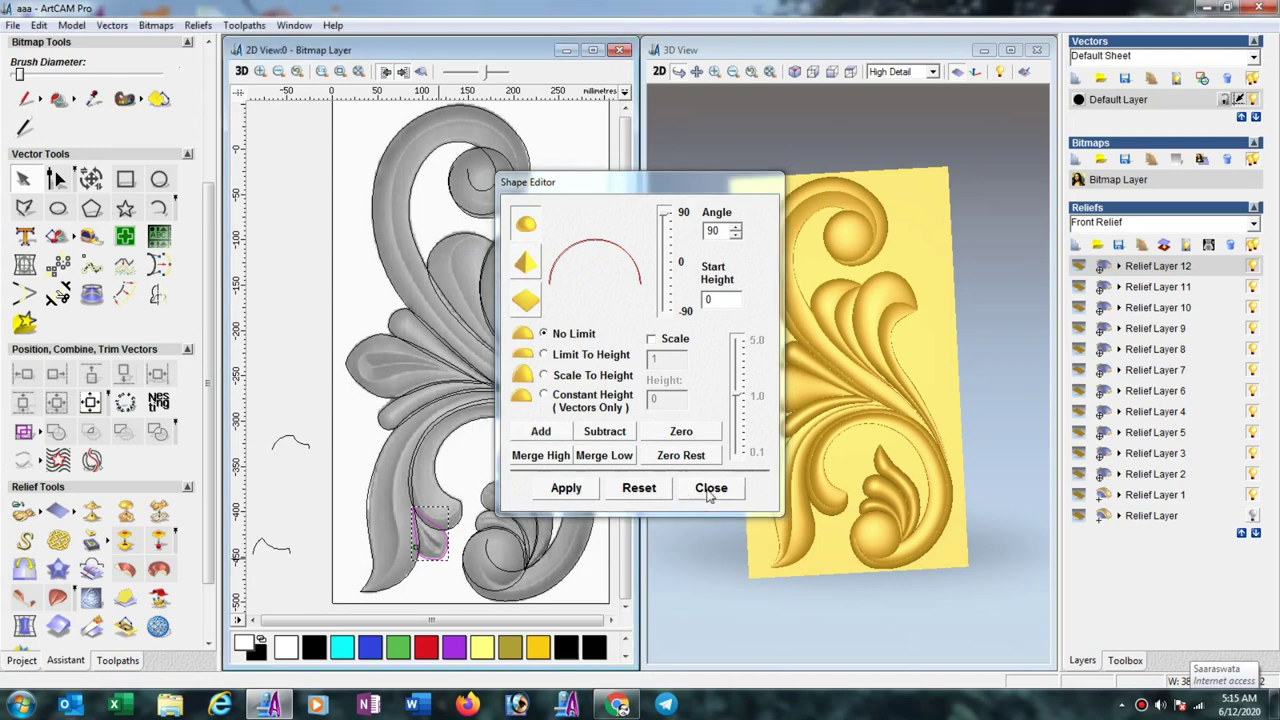
pyautogui.click(711, 488)
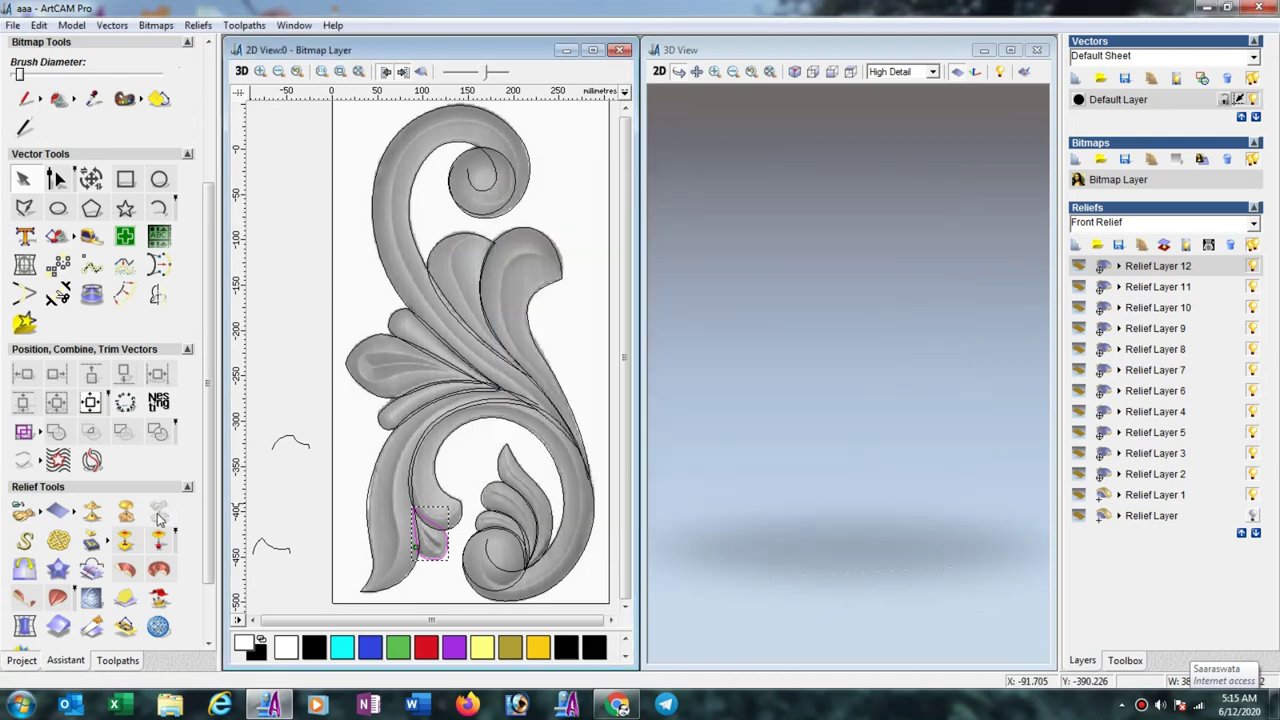
# Scale the relief height of the small lobe beneath the inner curl to 10 mm, applying it to the whole layer.
pyautogui.click(158, 513)
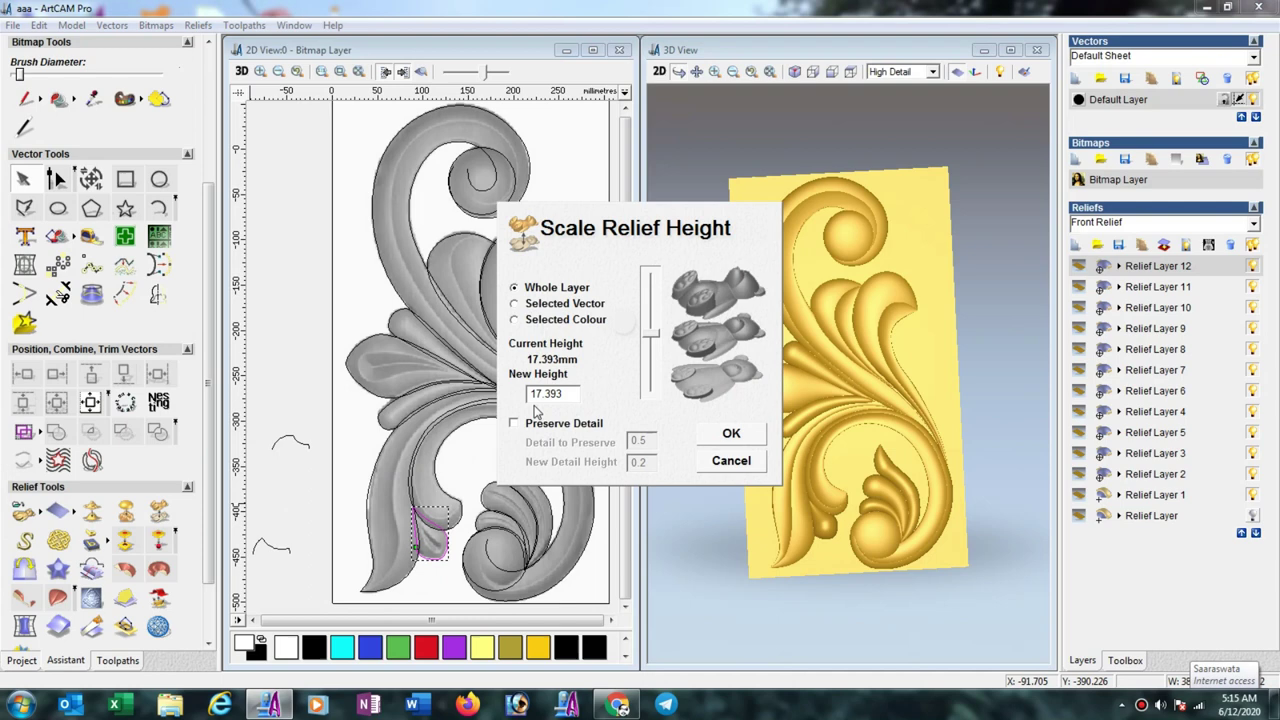
pyautogui.moveTo(568, 391); pyautogui.dragTo(501, 415)
pyautogui.write('15')
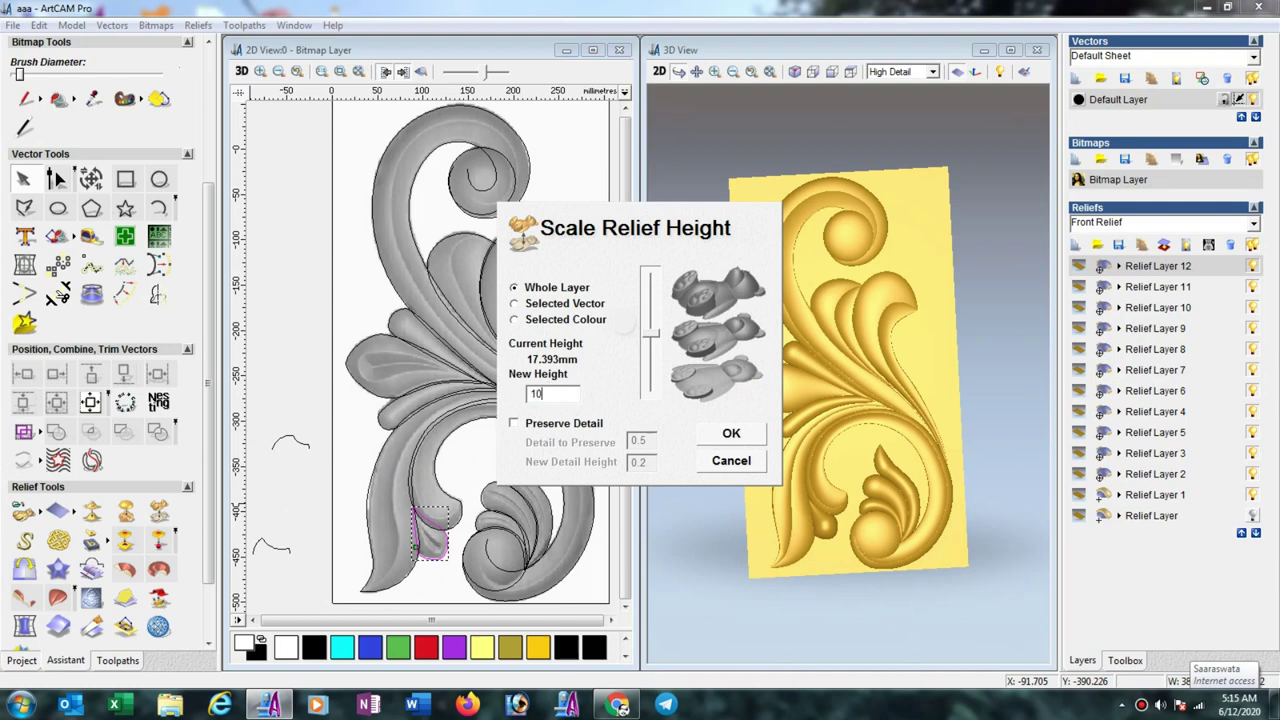
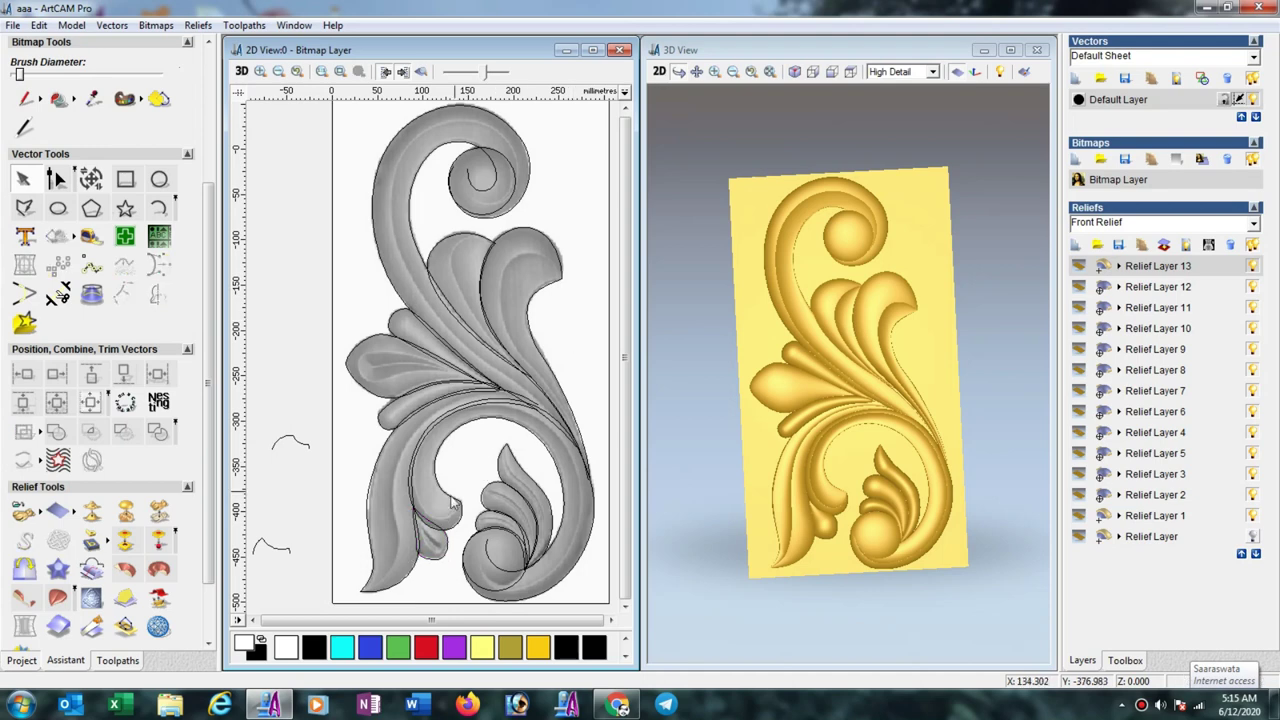
# Create an ellipse about 12 mm wide and 14 mm high inside the small lobe beneath the inner curl.
pyautogui.scroll(-2, 441, 338)
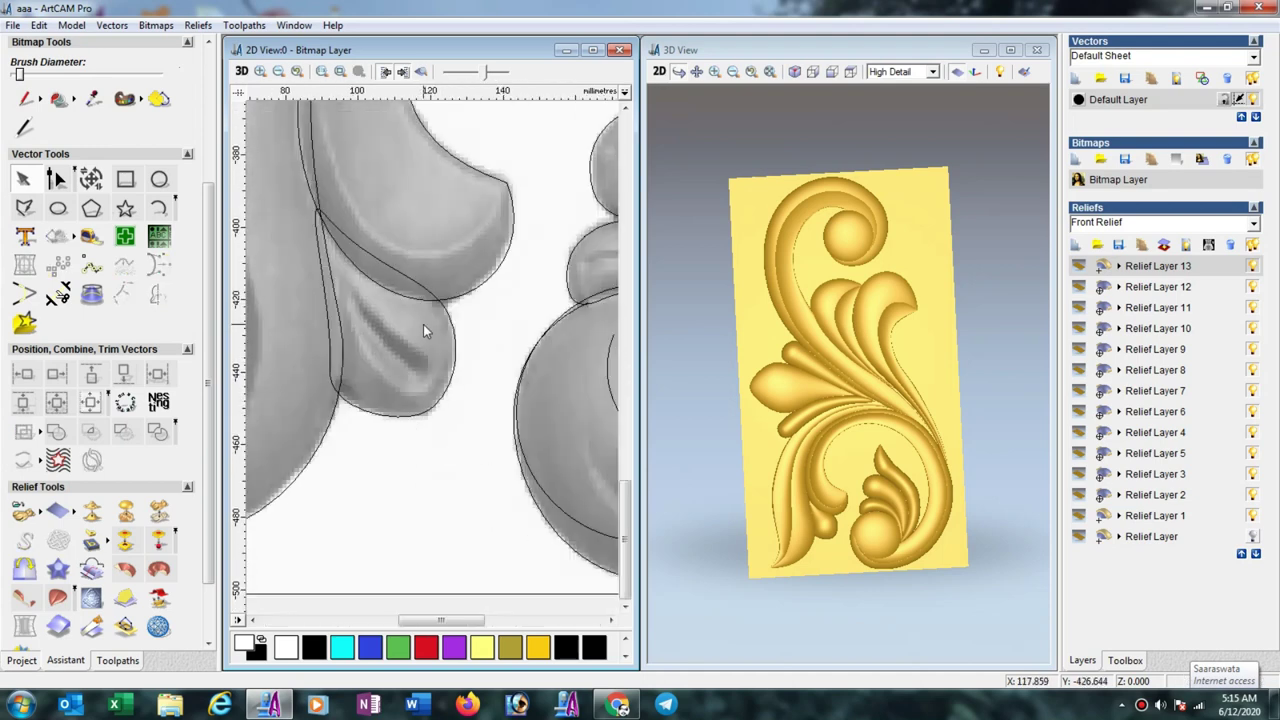
pyautogui.click(59, 209)
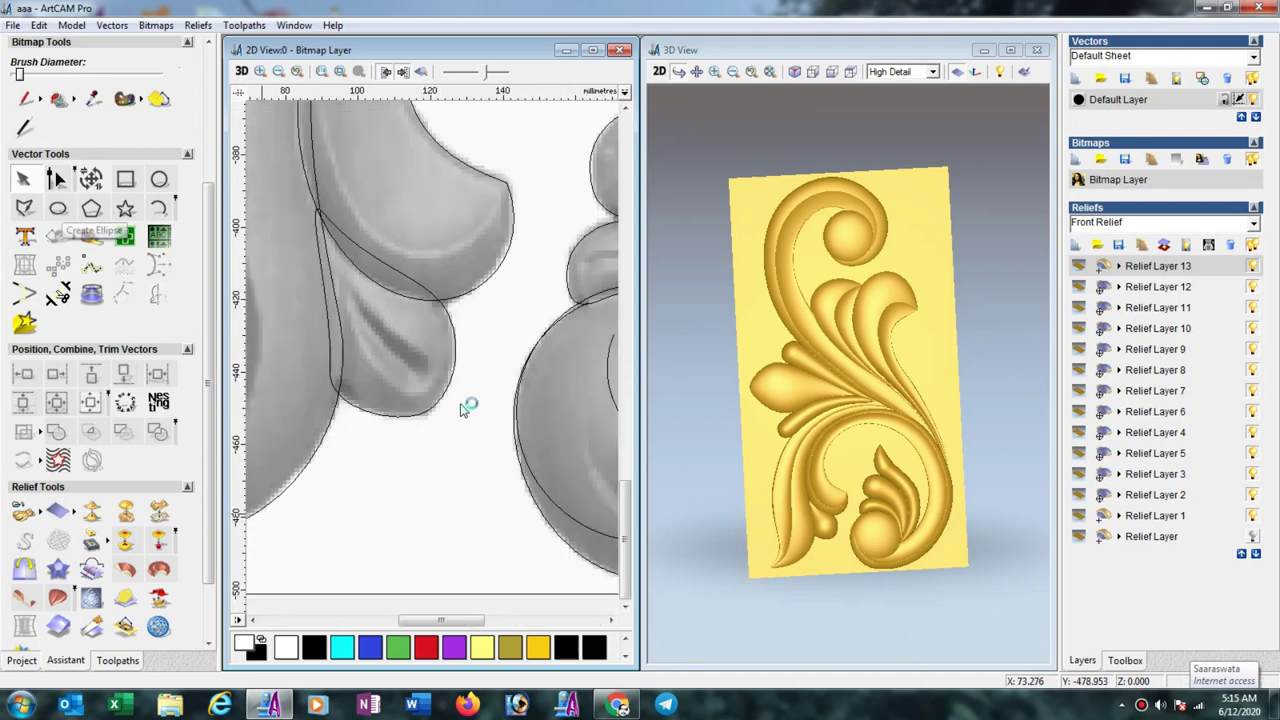
pyautogui.moveTo(376, 333); pyautogui.dragTo(396, 360)
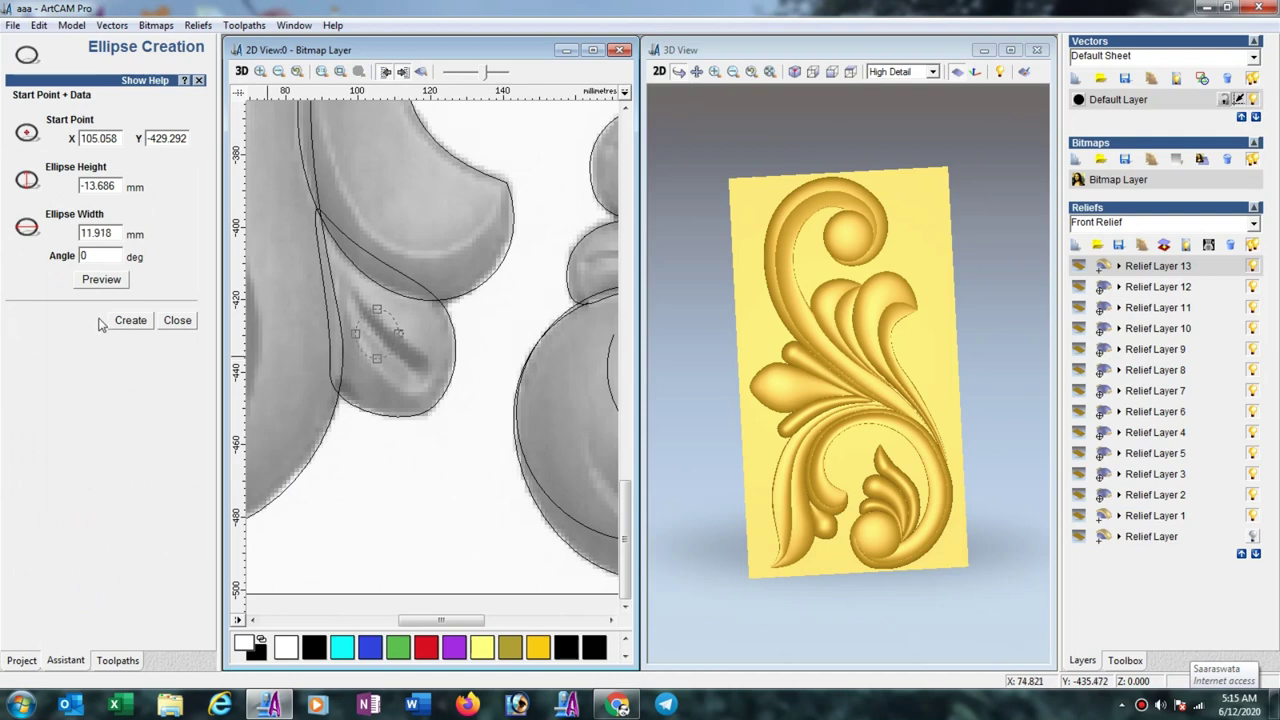
pyautogui.click(130, 320)
pyautogui.click(177, 320)
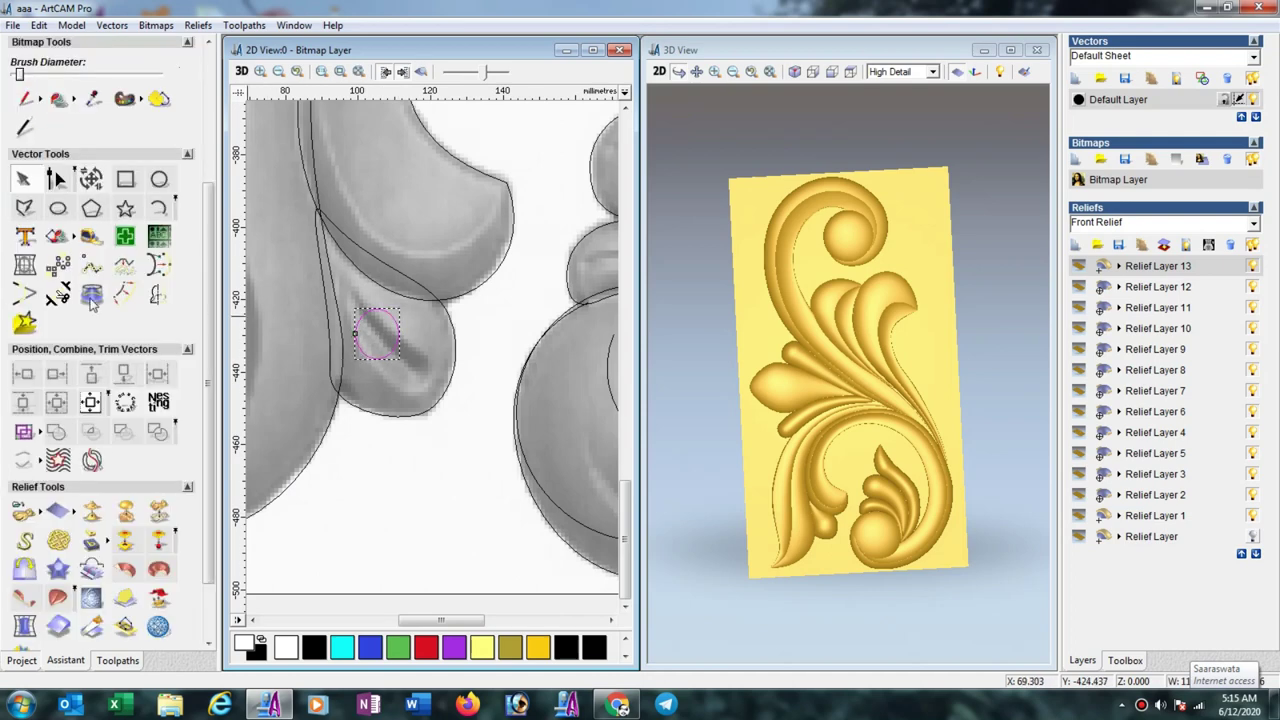
# Reposition the ellipse's nodes diagonally to stretch it along the small lobe's shaded groove.
pyautogui.click(55, 178)
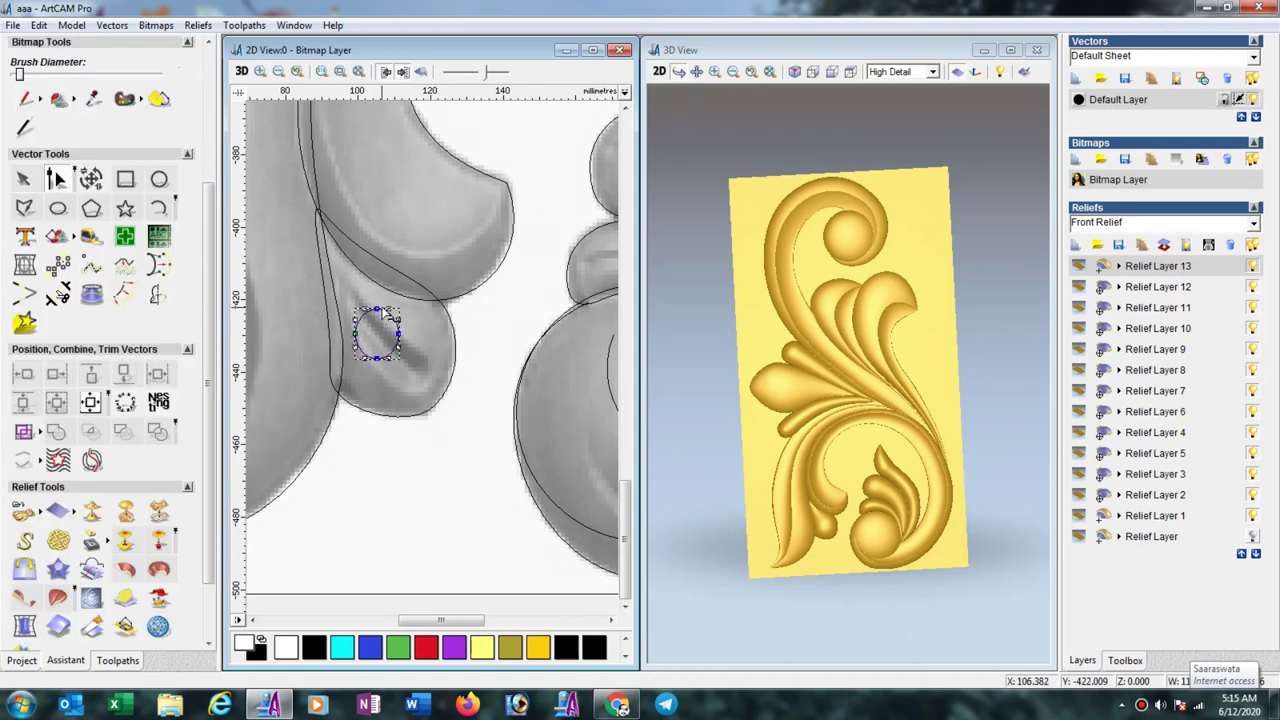
pyautogui.moveTo(377, 309); pyautogui.dragTo(355, 300)
pyautogui.moveTo(380, 362); pyautogui.dragTo(406, 387)
pyautogui.moveTo(399, 334); pyautogui.dragTo(430, 357)
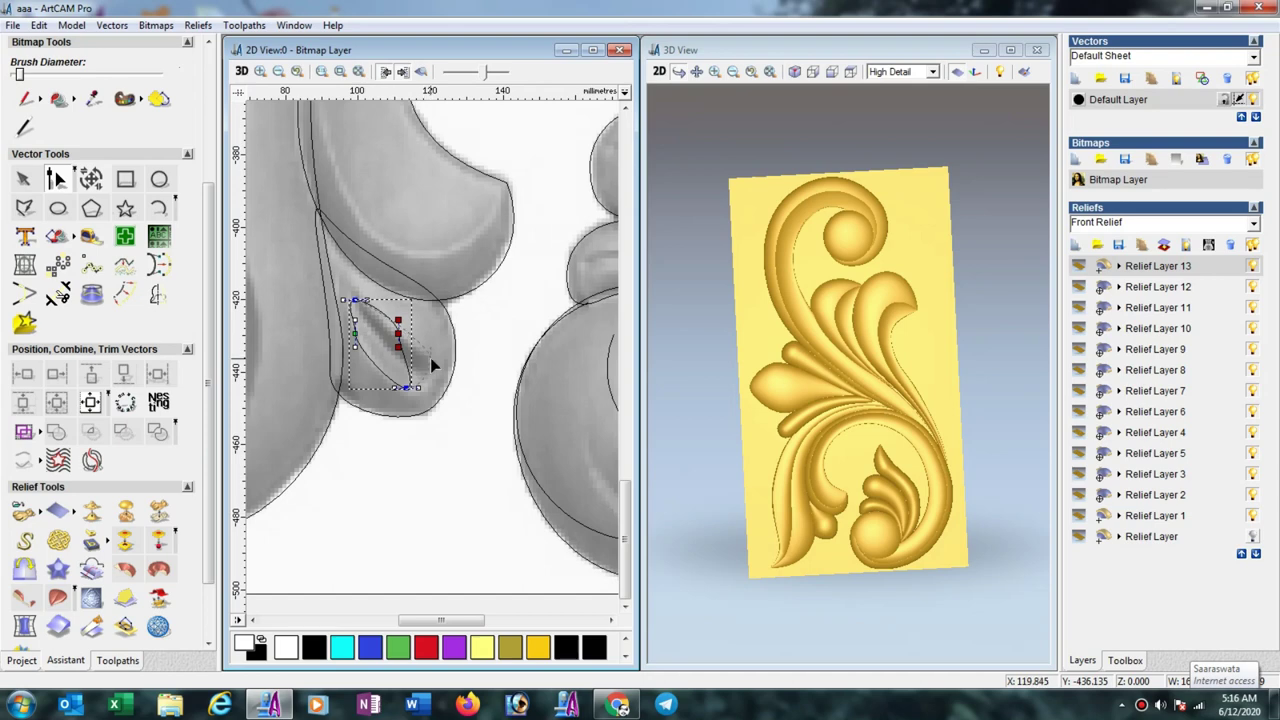
pyautogui.scroll(2, 380, 330)
pyautogui.click(396, 408)
pyautogui.moveTo(422, 437); pyautogui.dragTo(423, 438)
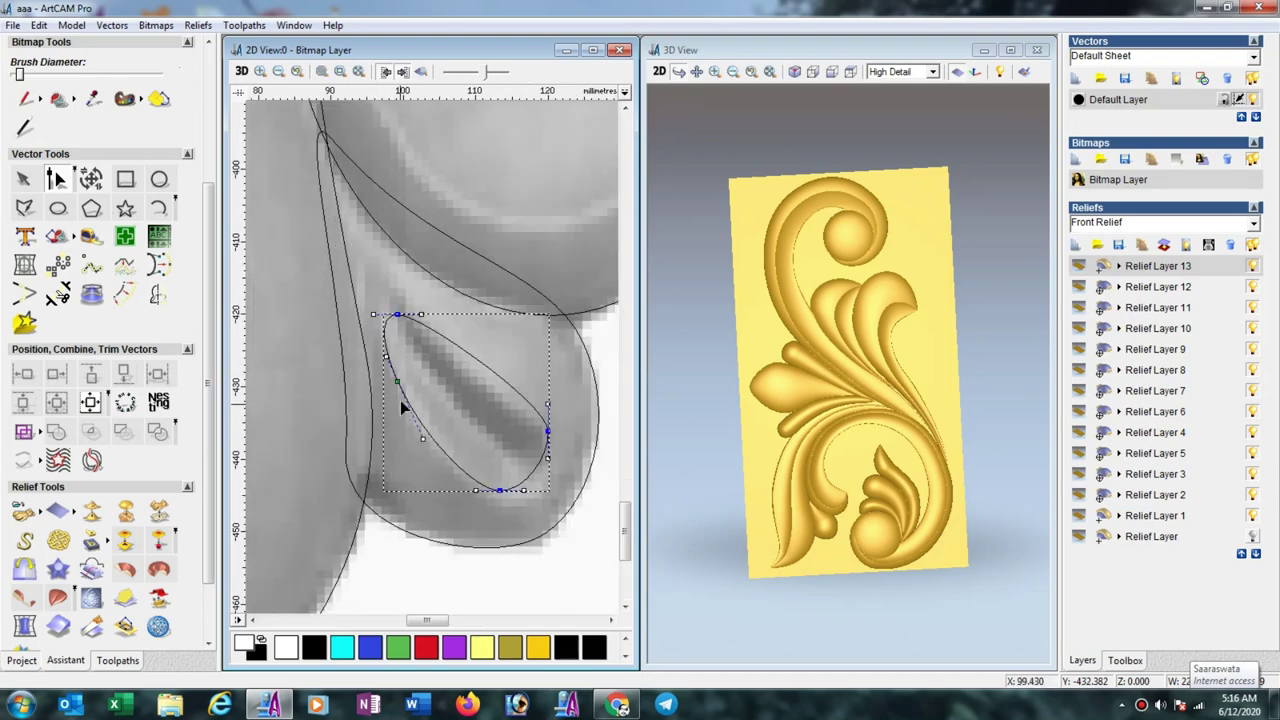
# Refine the stretched vector's nodes and curve handles into a teardrop with a pointed upper end and rounded lower end.
pyautogui.moveTo(397, 381); pyautogui.dragTo(420, 403)
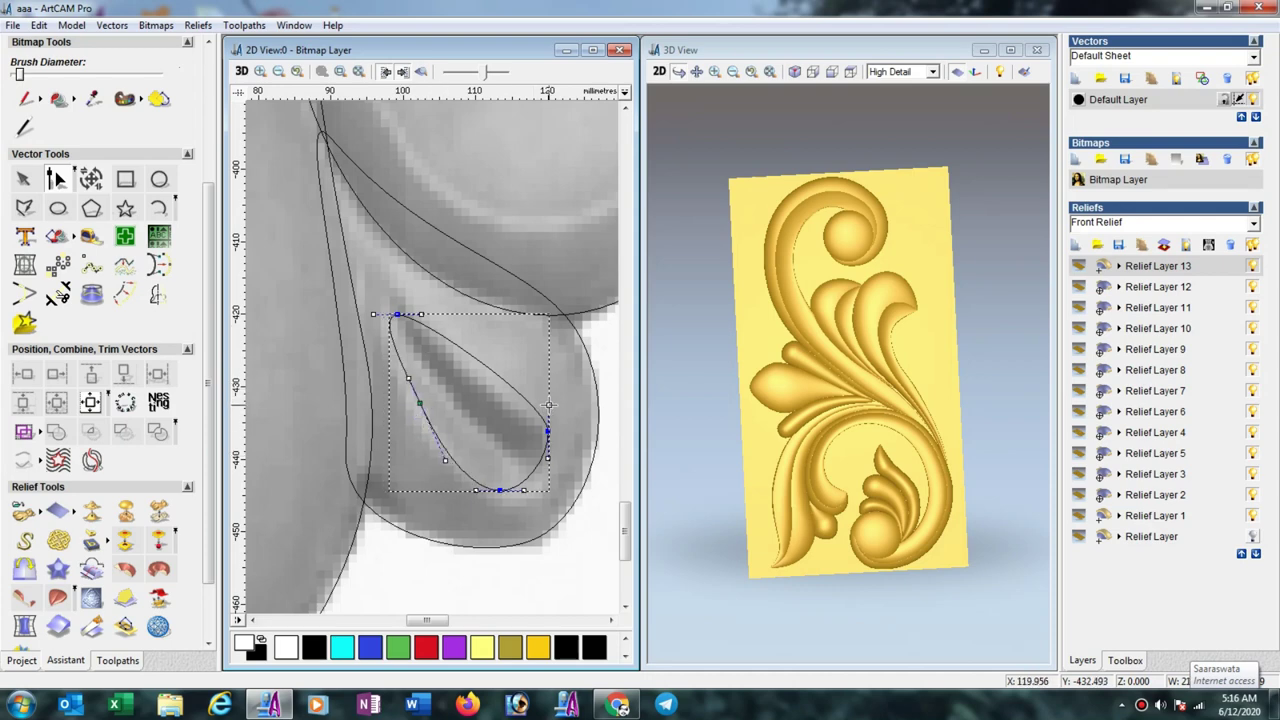
pyautogui.moveTo(470, 391); pyautogui.dragTo(470, 390)
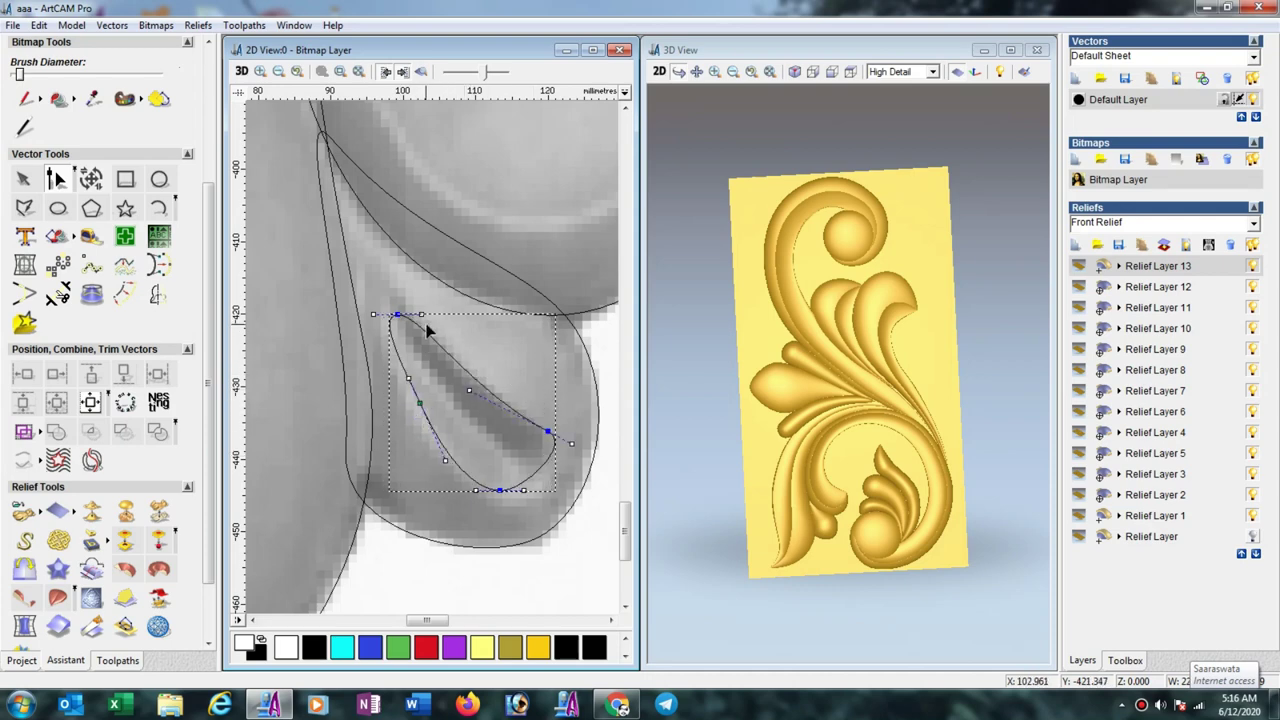
pyautogui.moveTo(421, 314); pyautogui.dragTo(420, 336)
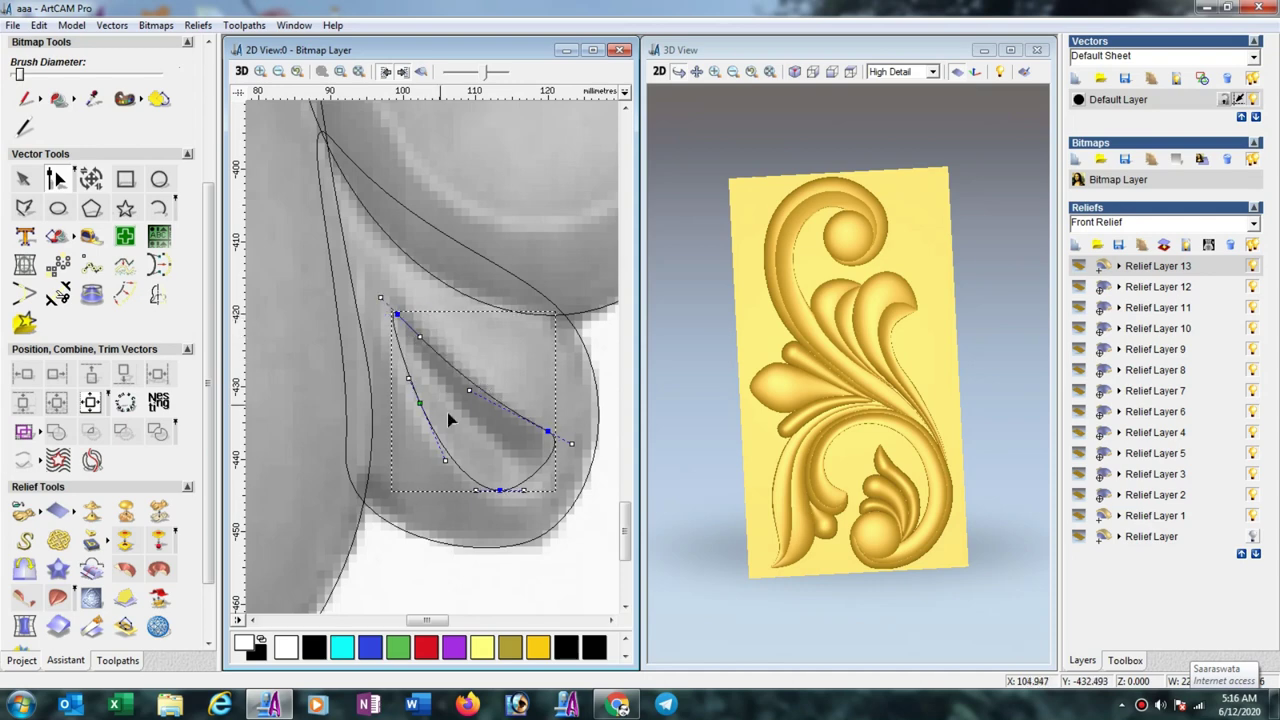
pyautogui.moveTo(522, 488); pyautogui.dragTo(533, 495)
pyautogui.moveTo(548, 431); pyautogui.dragTo(525, 421)
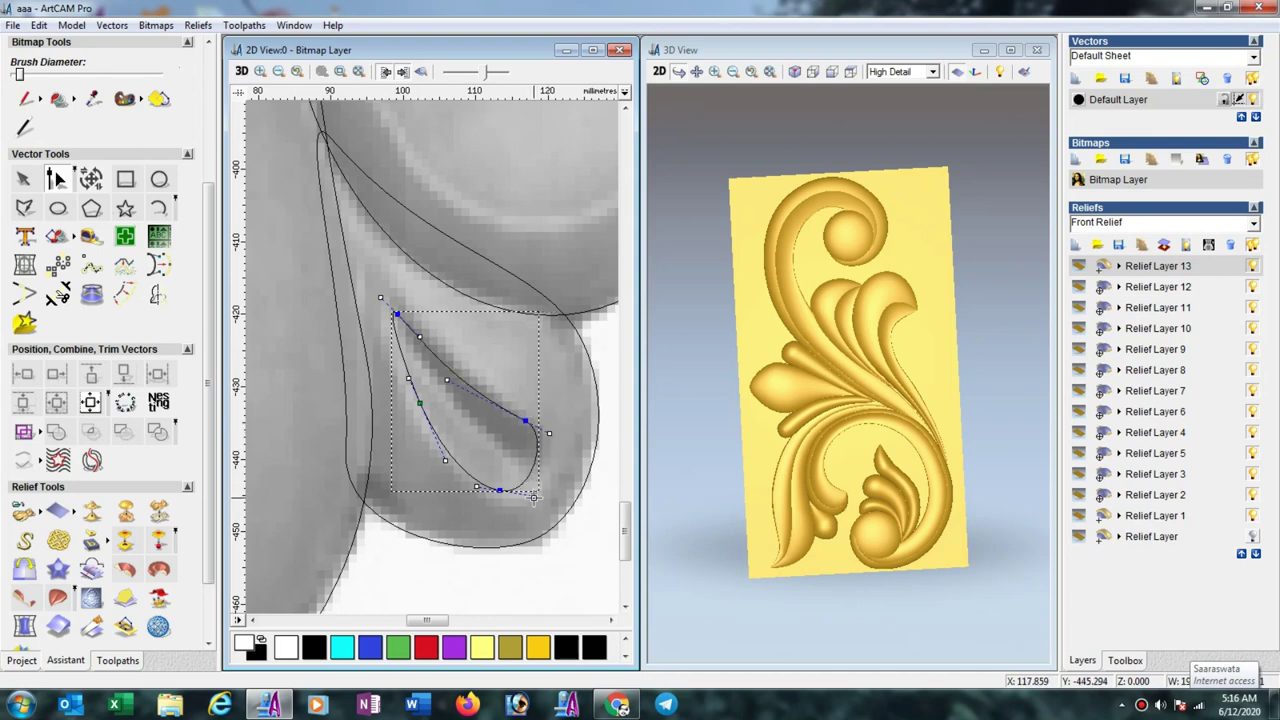
pyautogui.moveTo(547, 496); pyautogui.dragTo(548, 496)
pyautogui.scroll(-3, 475, 395)
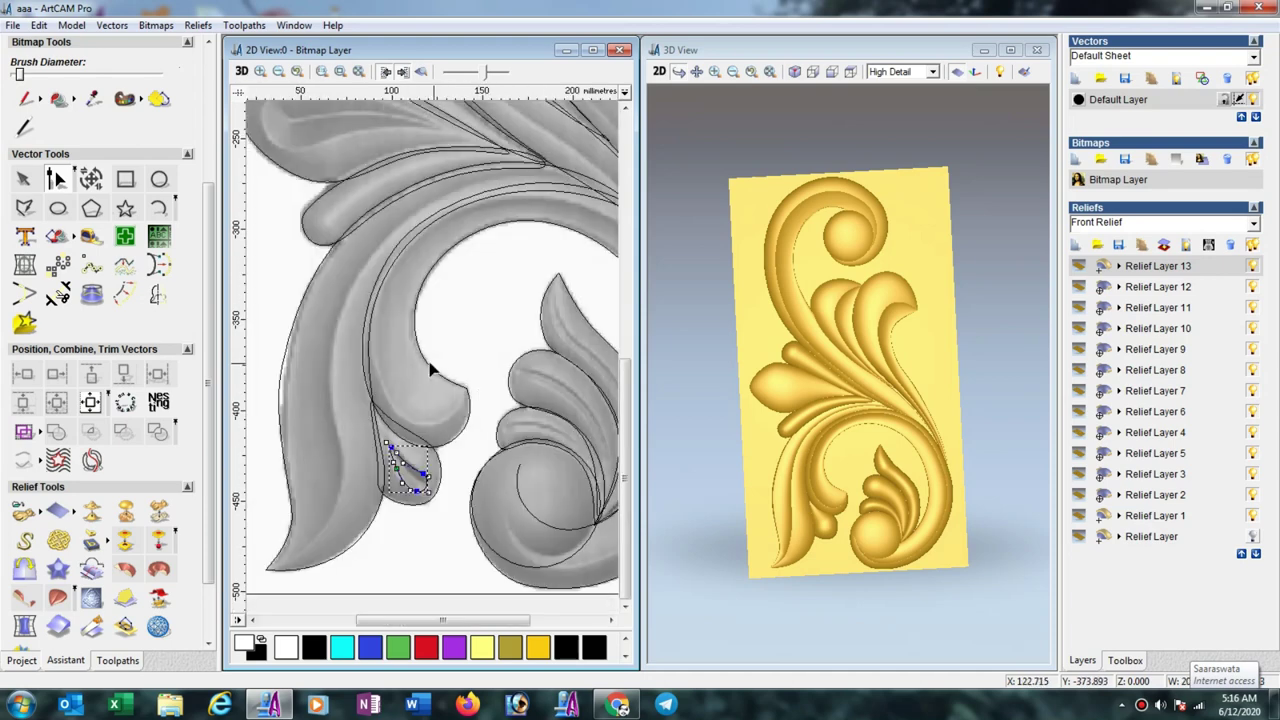
# Copy the teardrop into the left cluster's wide middle lobe and rotate it so its pointed end faces the stems.
pyautogui.press('n')
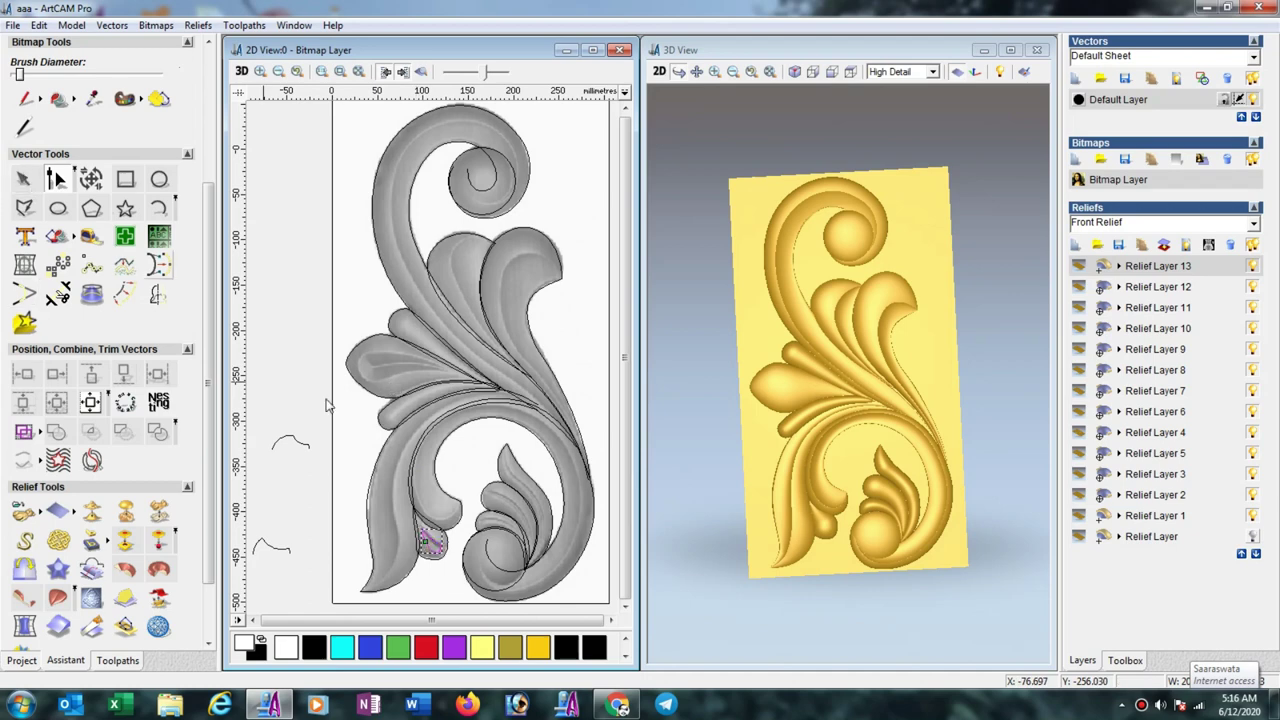
pyautogui.moveTo(428, 538); pyautogui.dragTo(391, 362)
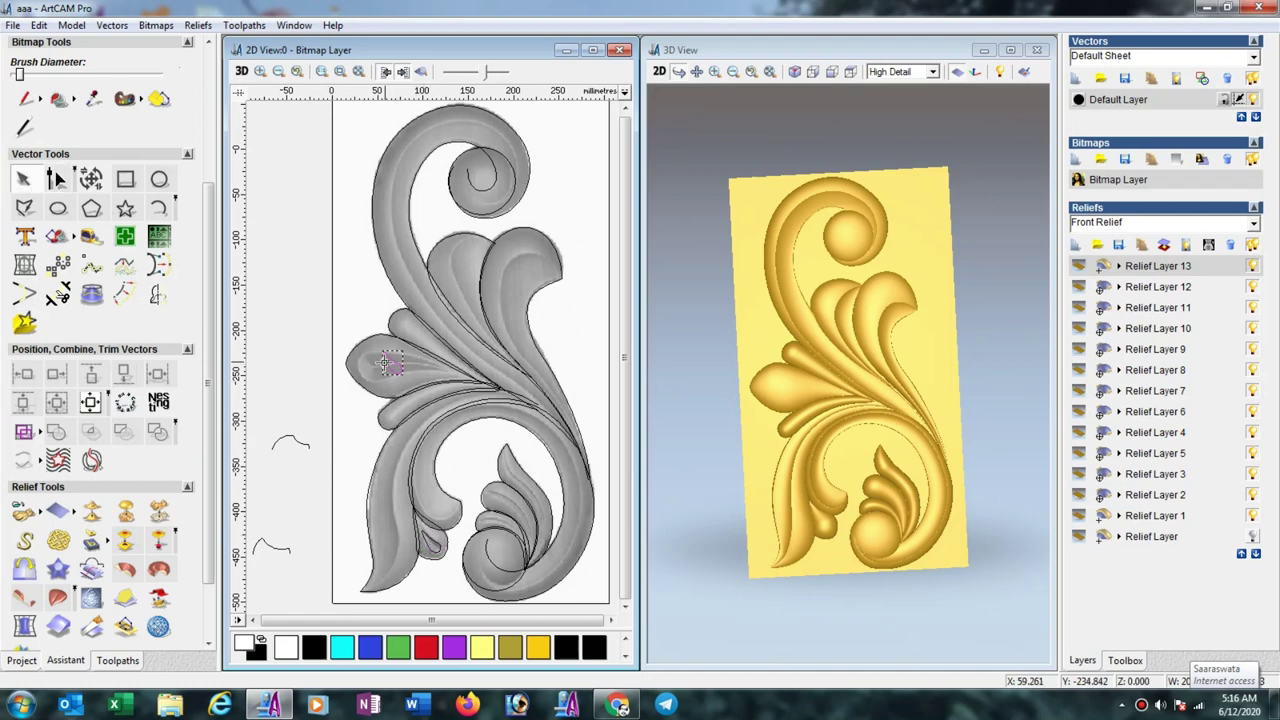
pyautogui.scroll(2, 407, 346)
pyautogui.click(91, 179)
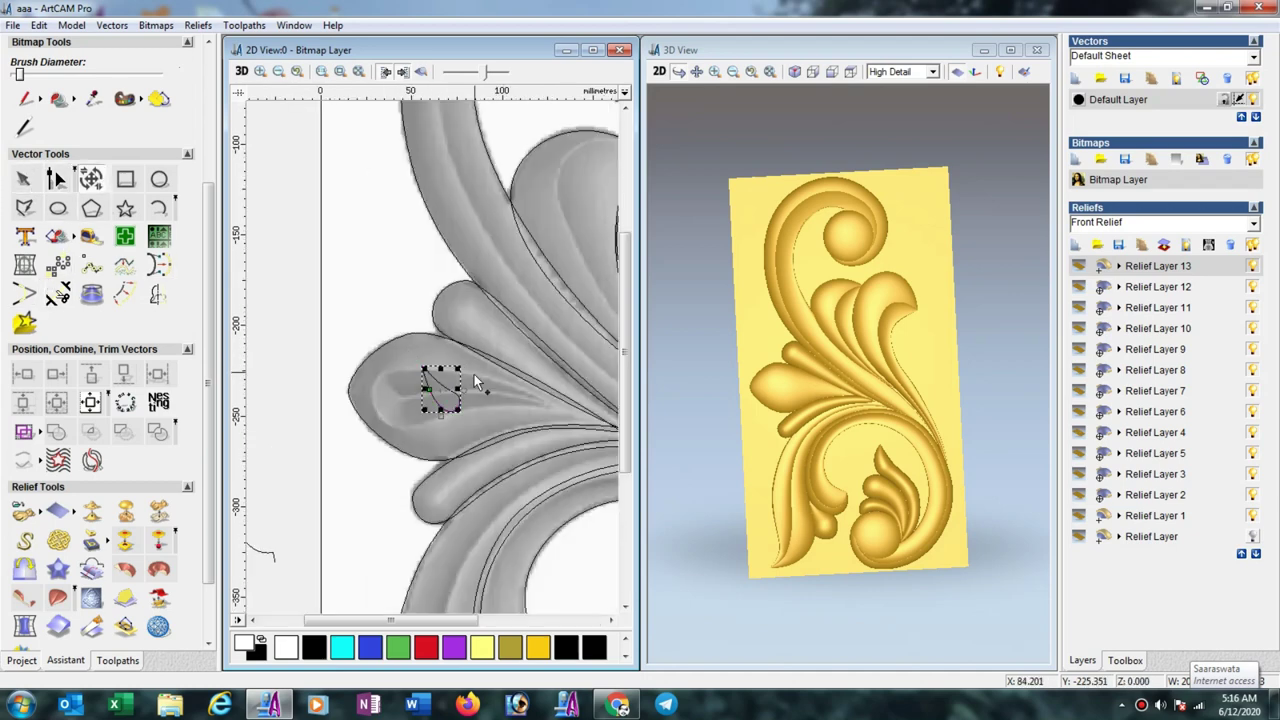
pyautogui.scroll(2, 443, 378)
pyautogui.scroll(-1, 440, 376)
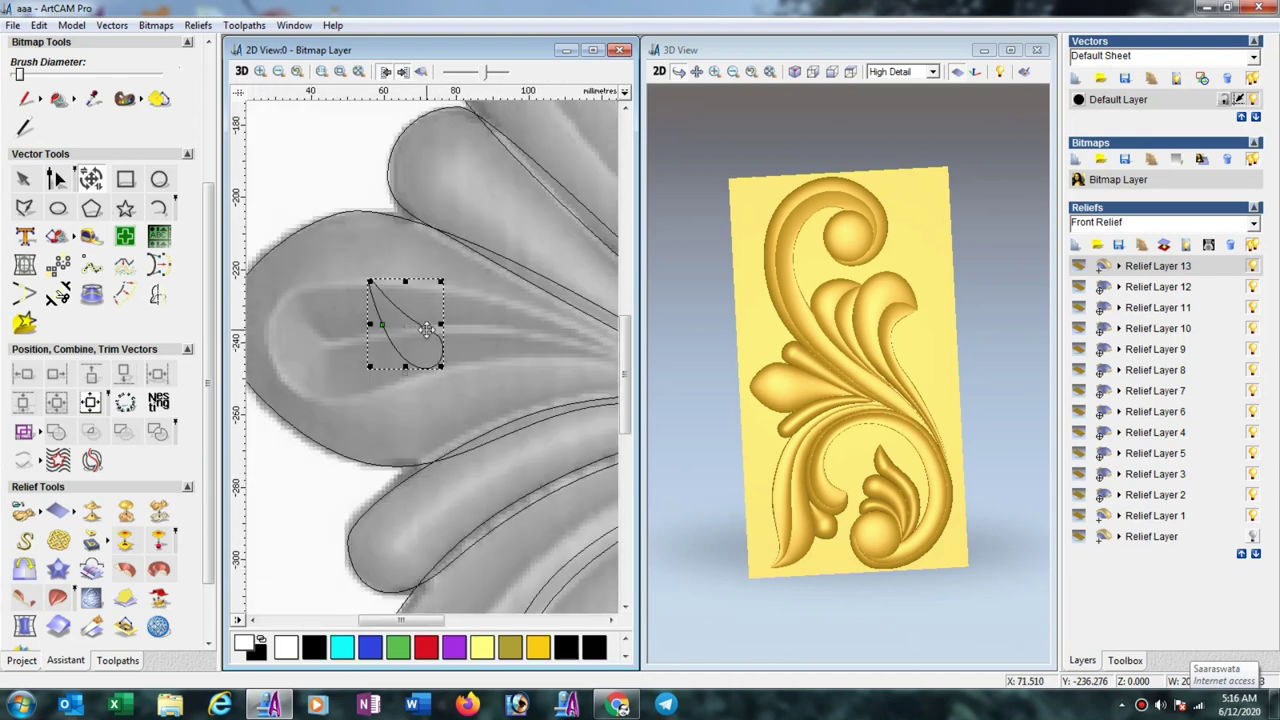
pyautogui.moveTo(362, 371); pyautogui.dragTo(420, 280)
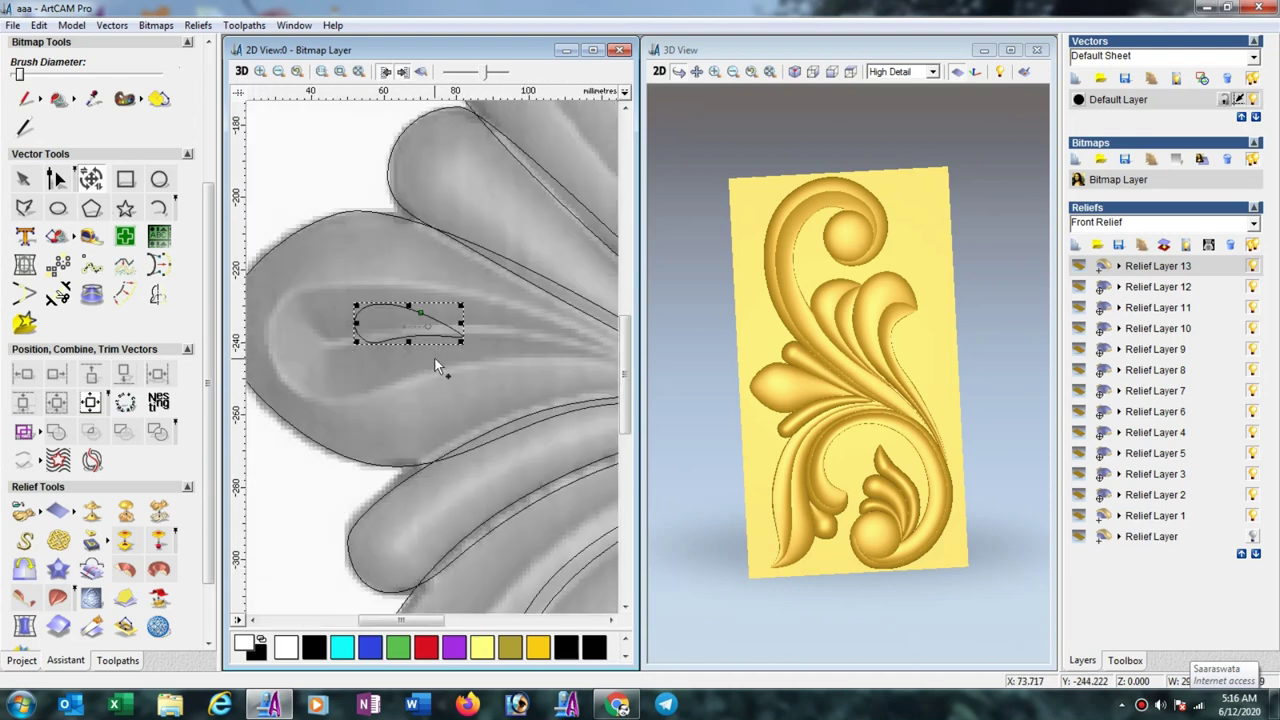
# Enlarge the copied teardrop to about 81 mm wide and position it over the wide middle lobe's inner hollow.
pyautogui.scroll(-1, 436, 367)
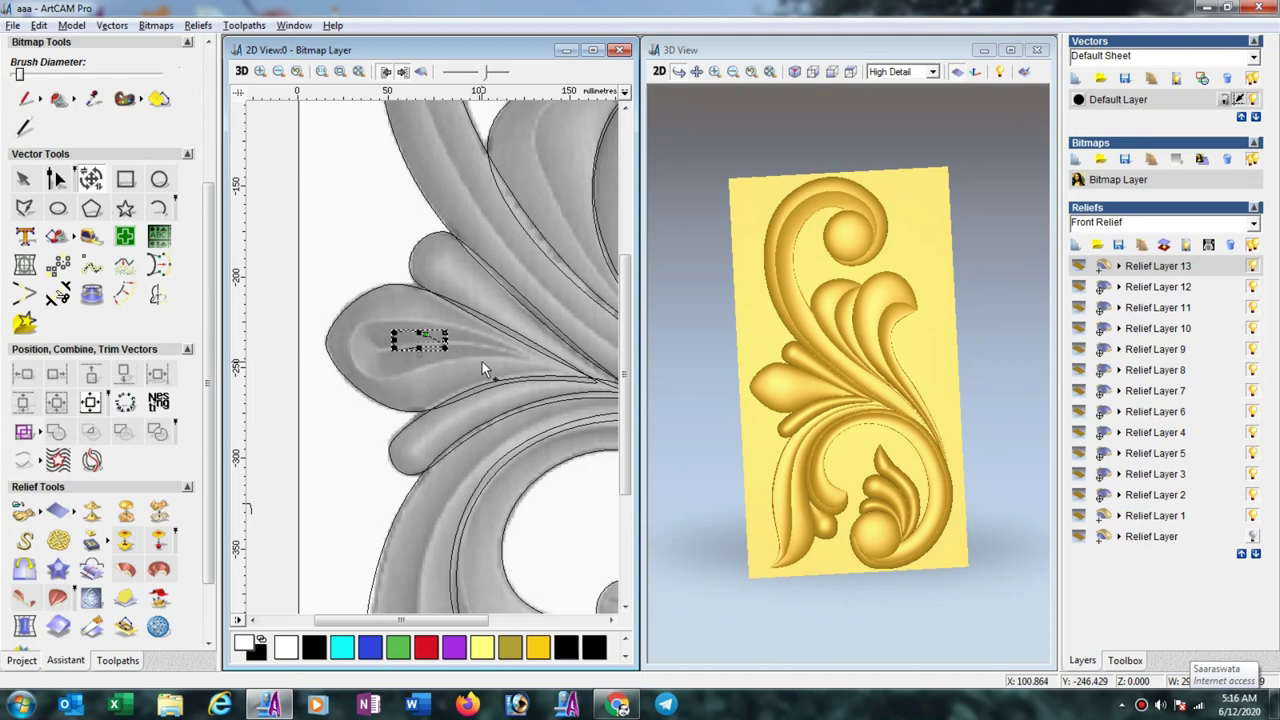
pyautogui.keyDown('shift'); pyautogui.moveTo(484, 362); pyautogui.dragTo(494, 367); pyautogui.keyUp('shift')
pyautogui.scroll(1, 403, 343)
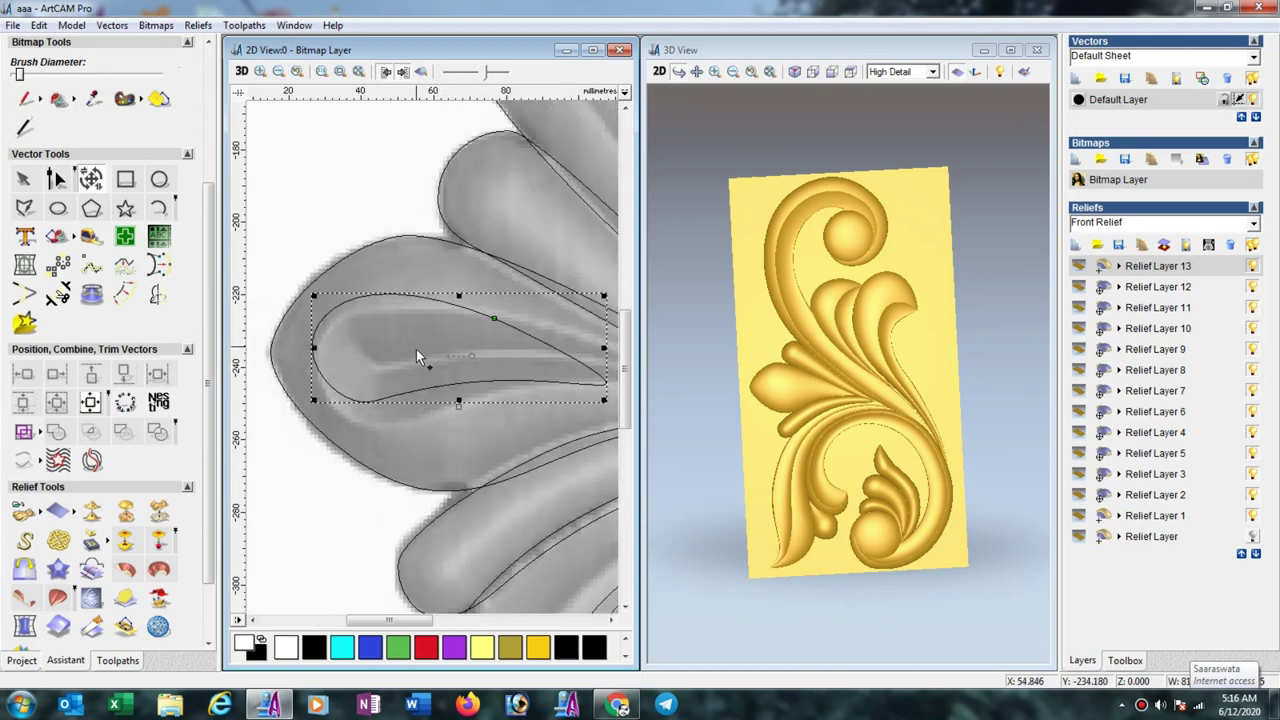
pyautogui.moveTo(414, 393); pyautogui.dragTo(423, 402)
pyautogui.scroll(-1, 385, 340)
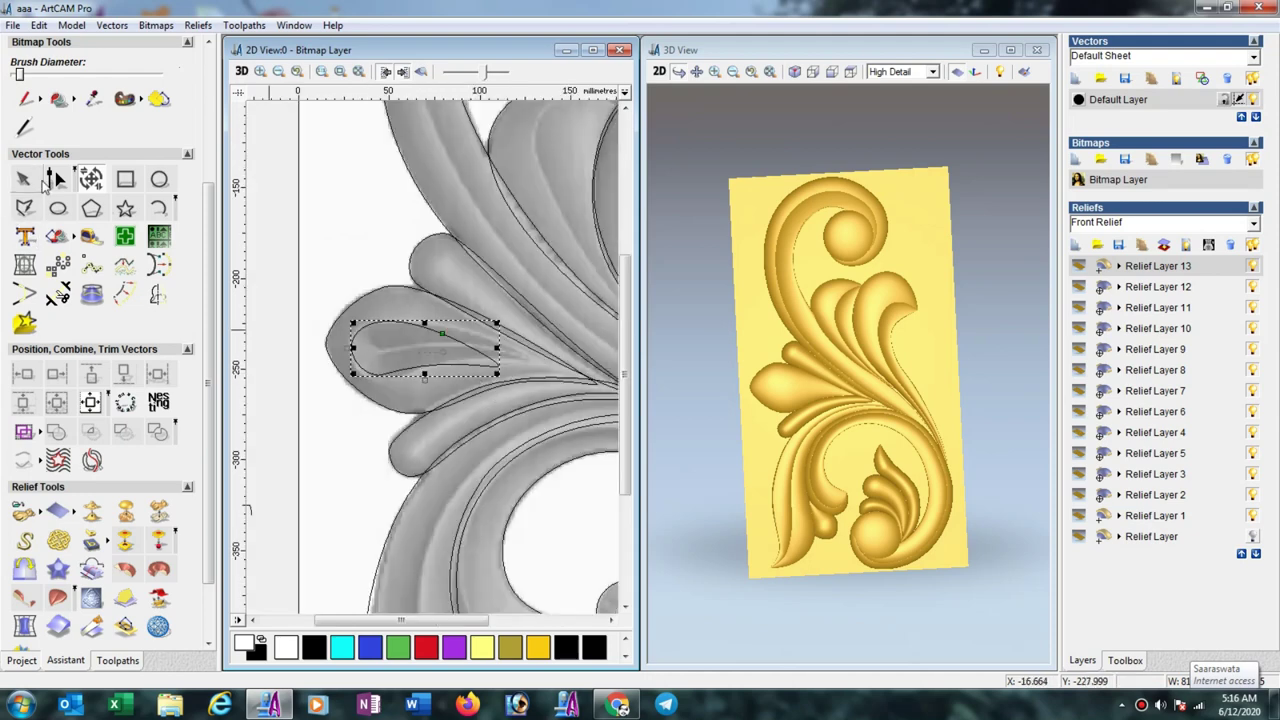
# Adjust the enlarged teardrop's nodes, extending its pointed end toward the stems and fitting its lower edge to the lobe's inner hollow.
pyautogui.click(57, 179)
pyautogui.scroll(1, 511, 370)
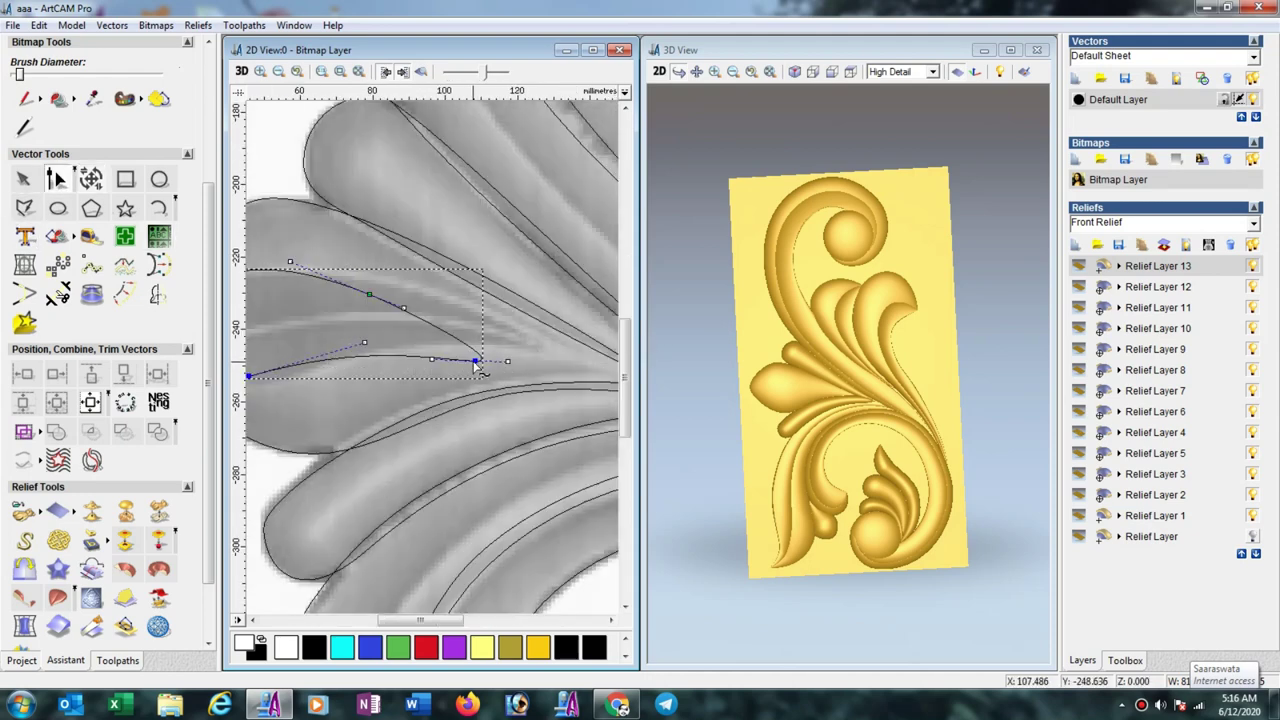
pyautogui.click(474, 361)
pyautogui.moveTo(522, 344); pyautogui.dragTo(524, 344)
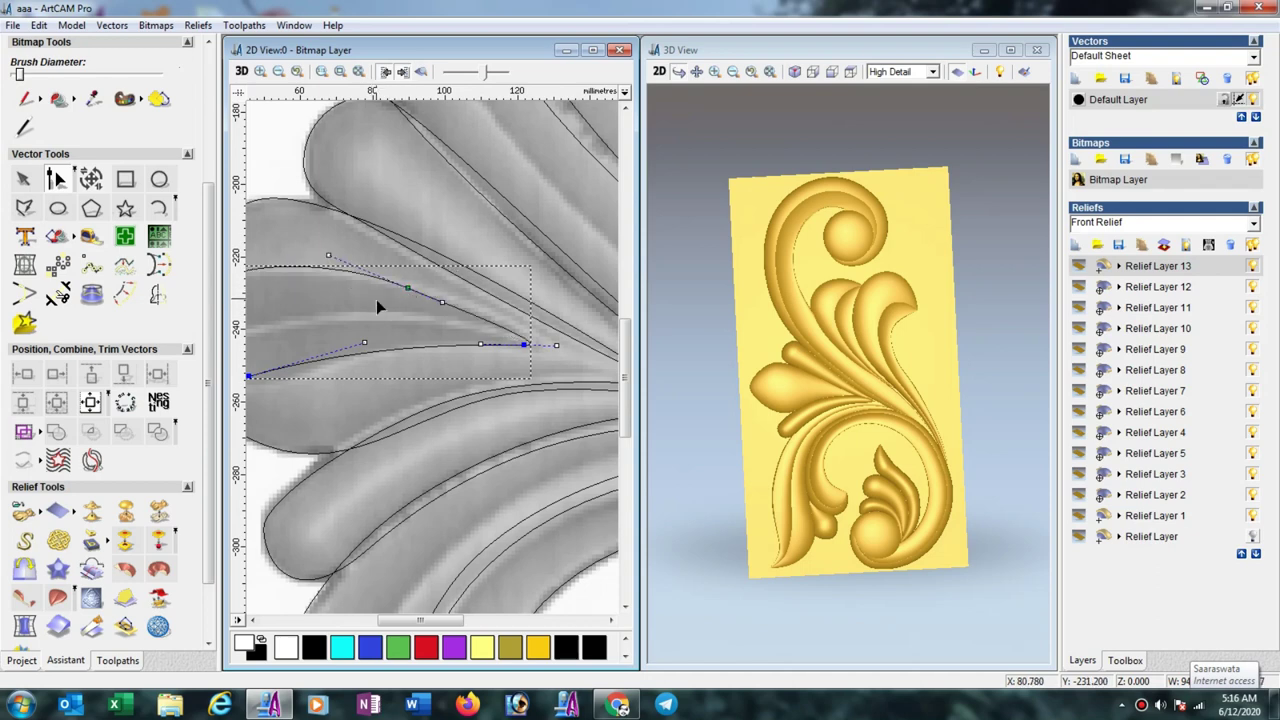
pyautogui.scroll(-1, 378, 303)
pyautogui.moveTo(371, 394); pyautogui.dragTo(382, 395)
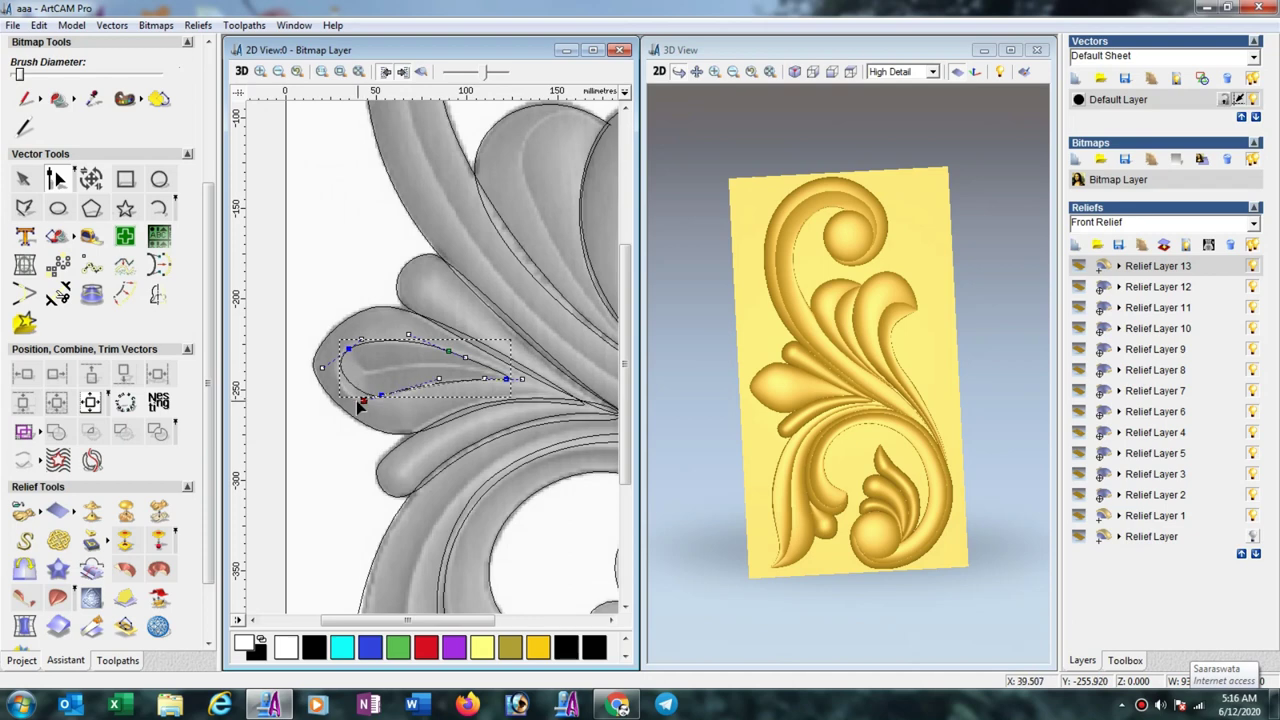
pyautogui.click(22, 178)
# Subtract a 45° angular-profile shape, scaled to a height of 3 mm, inside both teardrop vectors.
pyautogui.scroll(-1, 414, 344)
pyautogui.scroll(-1, 414, 350)
pyautogui.scroll(1, 410, 396)
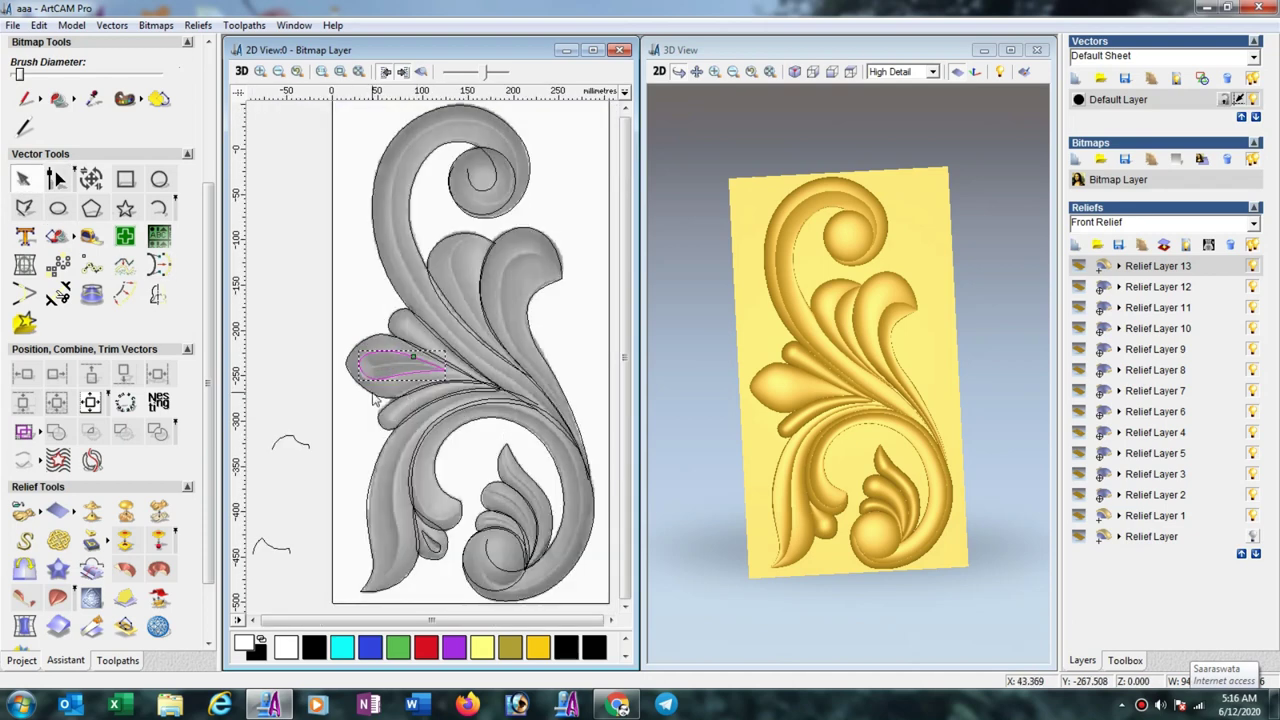
pyautogui.keyDown('shift'); pyautogui.click(434, 545); pyautogui.keyUp('shift')
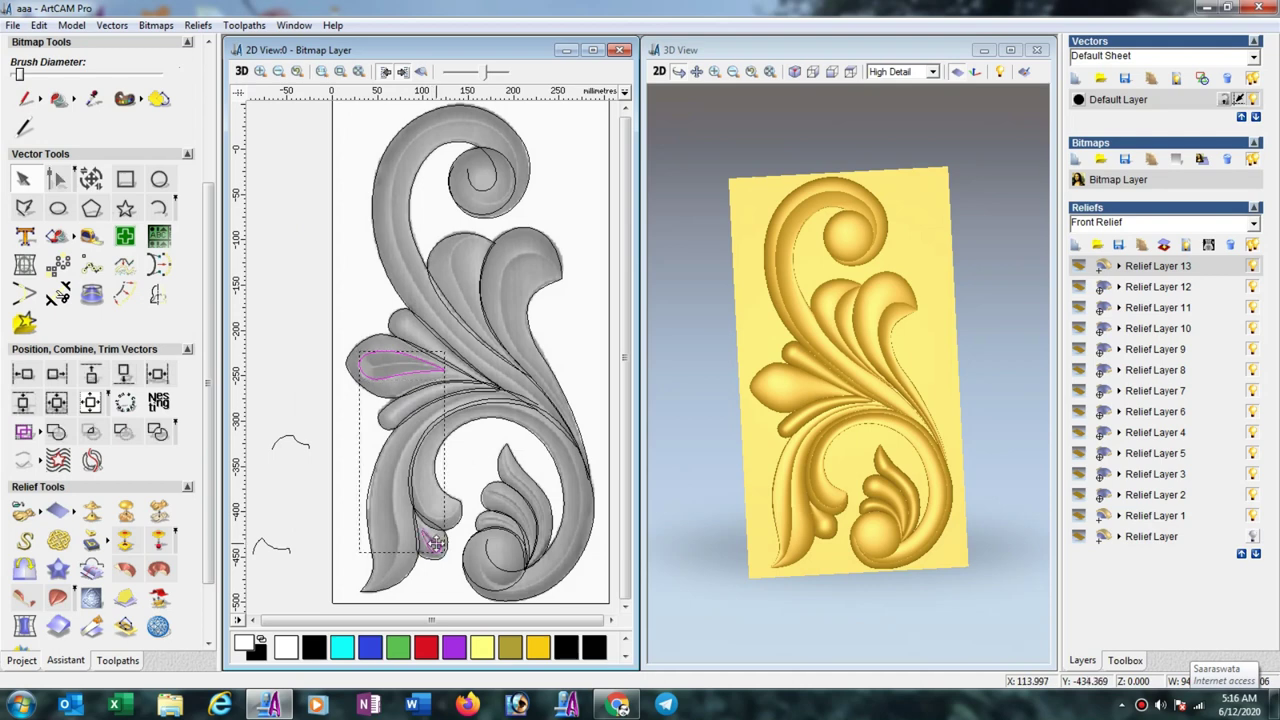
pyautogui.rightClick(437, 547)
pyautogui.click(494, 248)
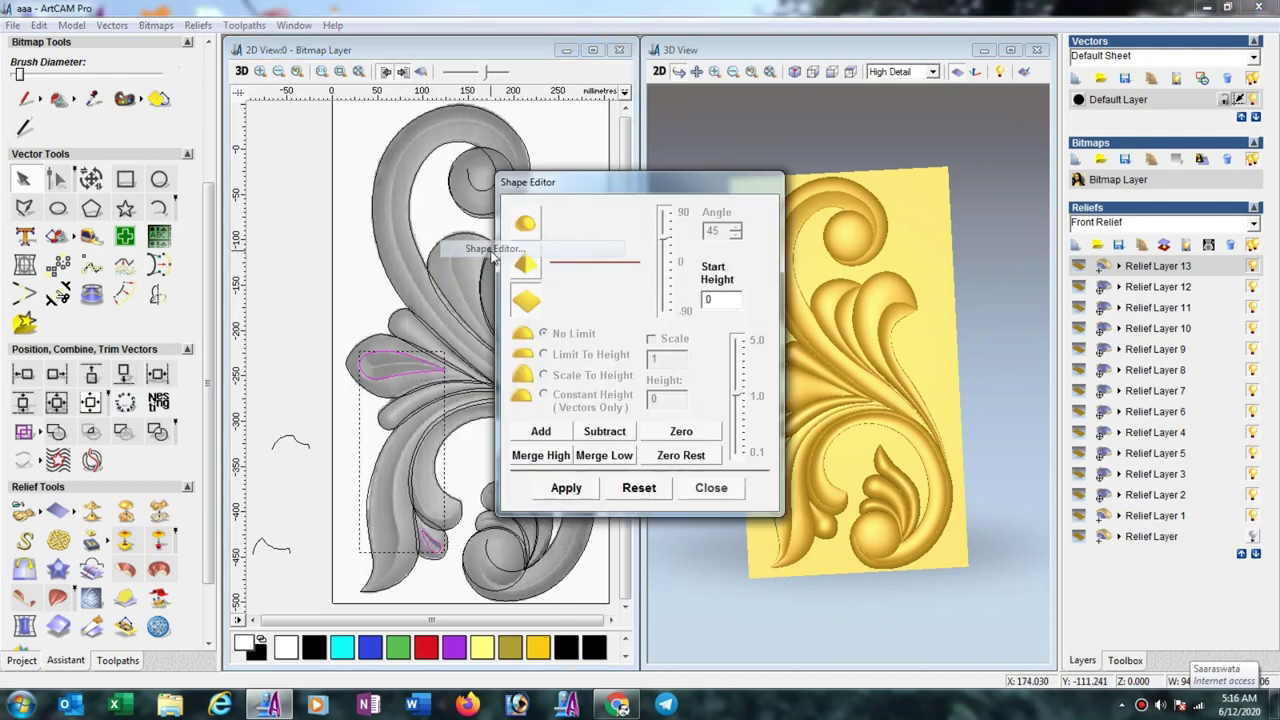
pyautogui.click(513, 266)
pyautogui.click(545, 376)
pyautogui.click(627, 430)
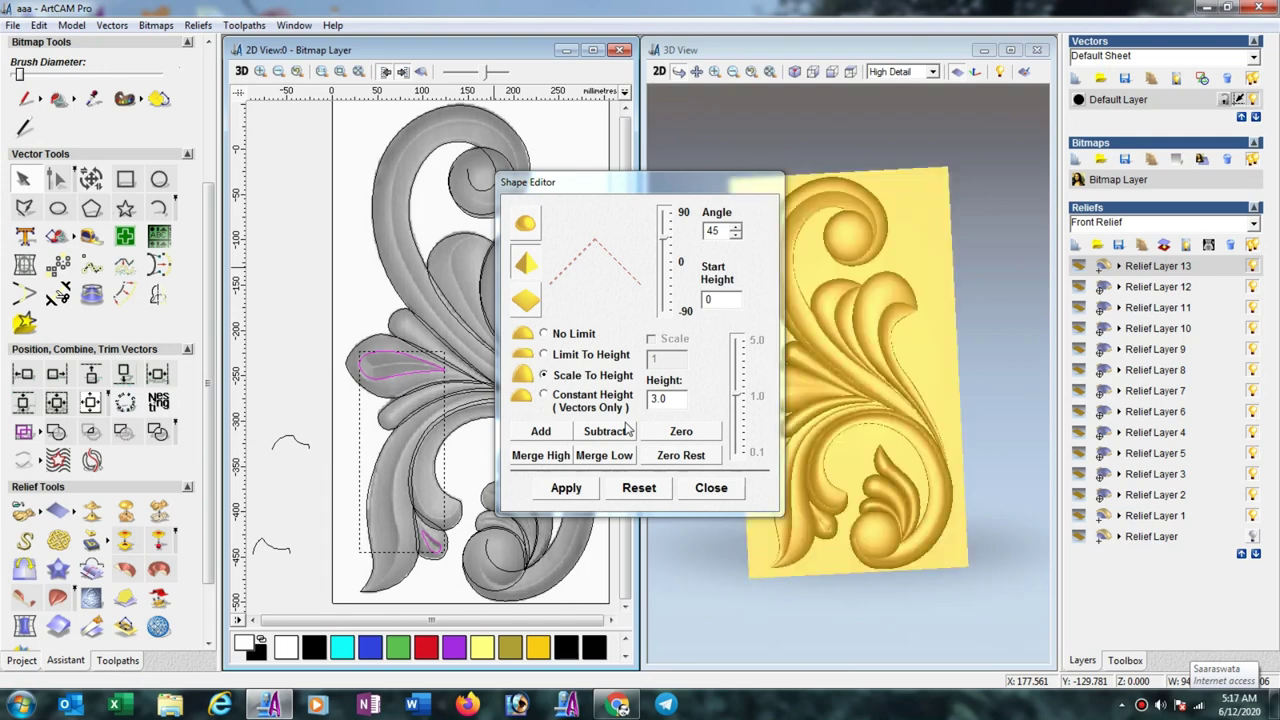
pyautogui.click(709, 488)
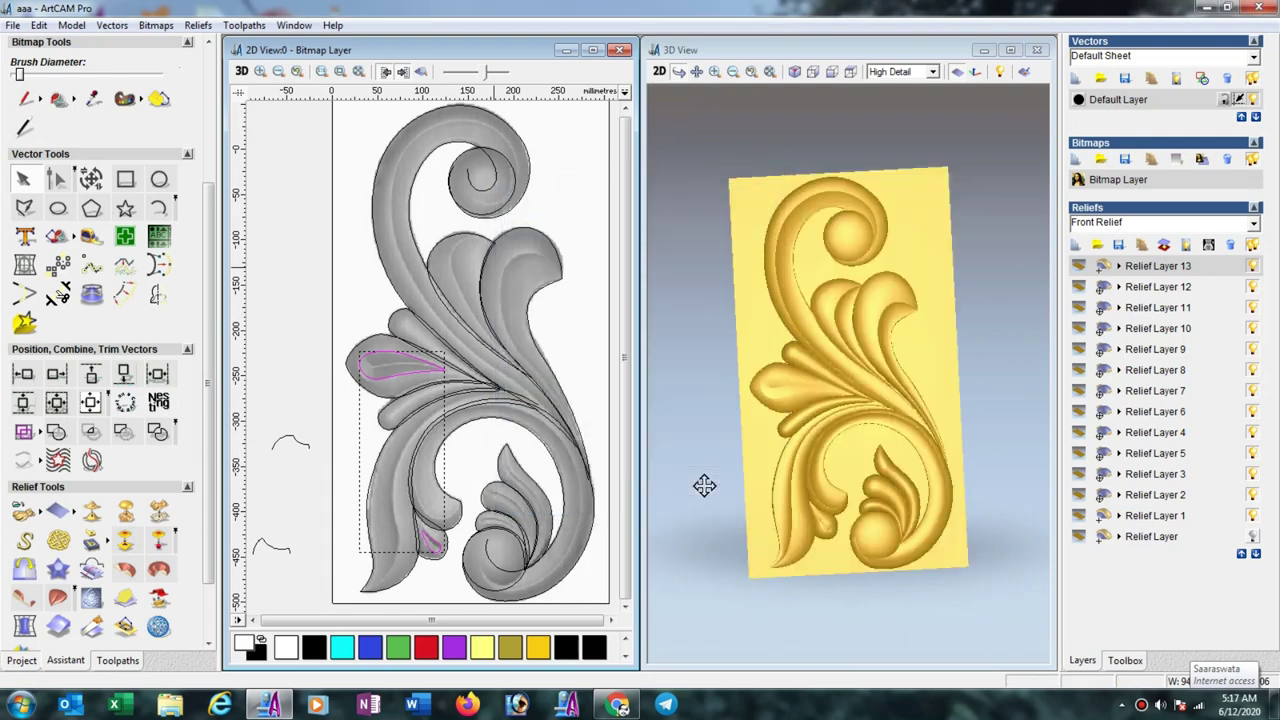
# Scale the relief height within the two selected teardrops to 5 mm and inspect the carved lobes in 3D.
pyautogui.click(160, 512)
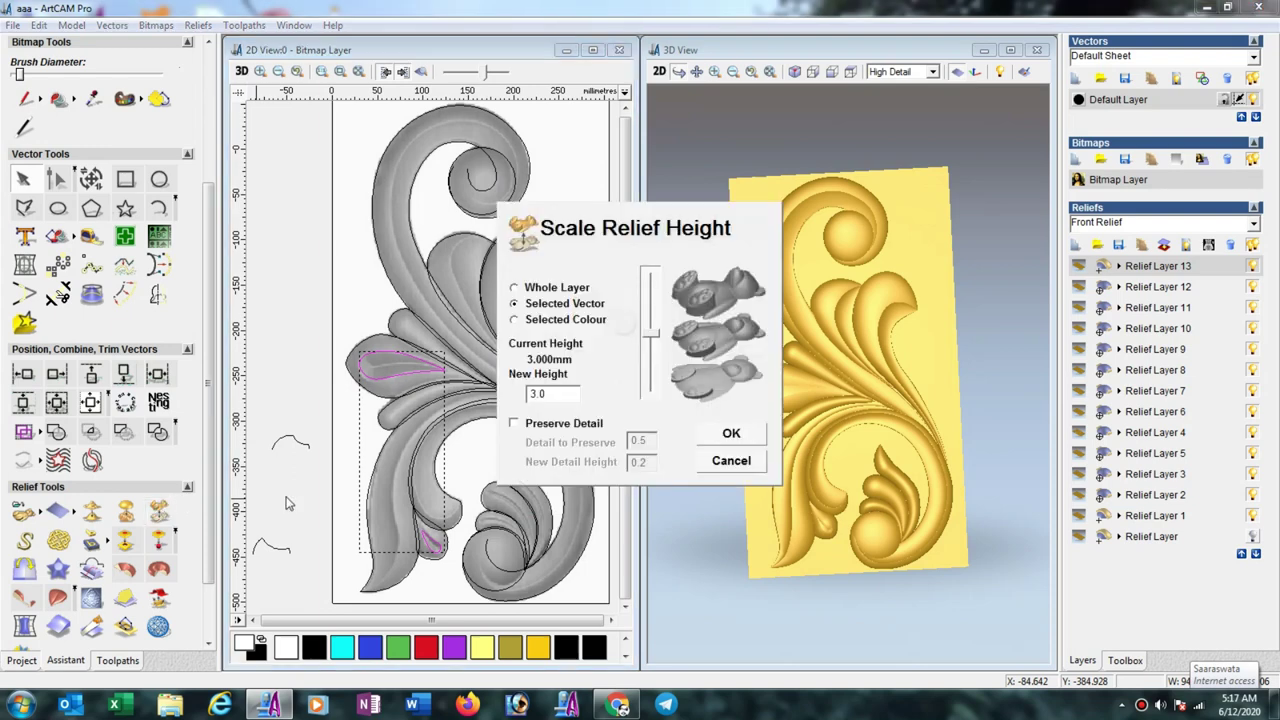
pyautogui.doubleClick(527, 396)
pyautogui.write('5')
pyautogui.press('Return')
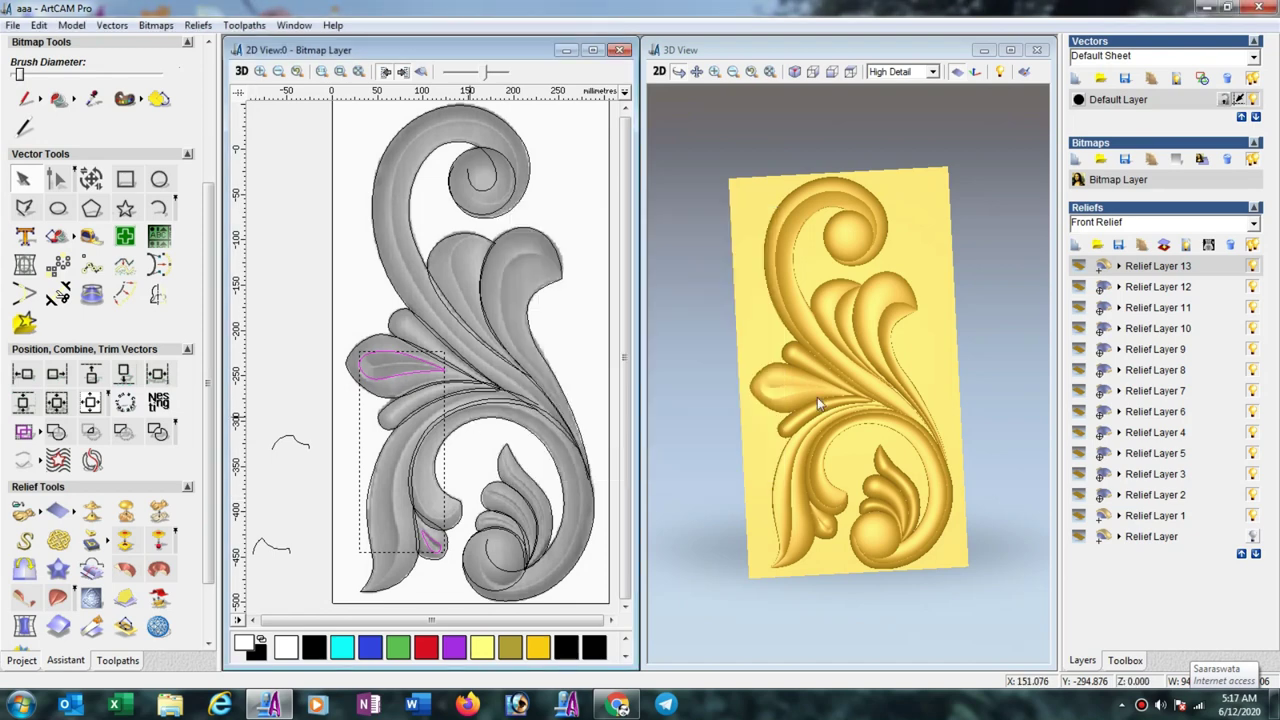
pyautogui.moveTo(854, 436); pyautogui.dragTo(879, 370)
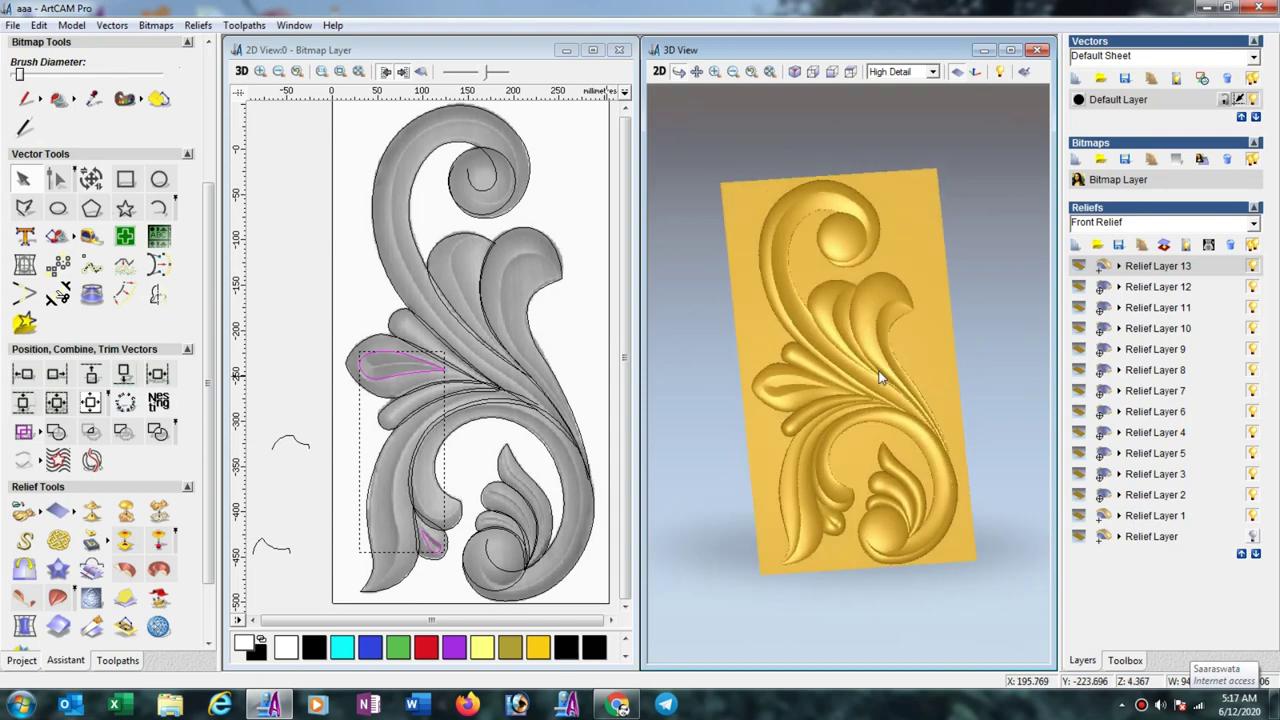
# Add a new relief layer and draw an open four-point polyline along the inner groove of the pointed leaf above the lower spiral.
pyautogui.click(517, 518)
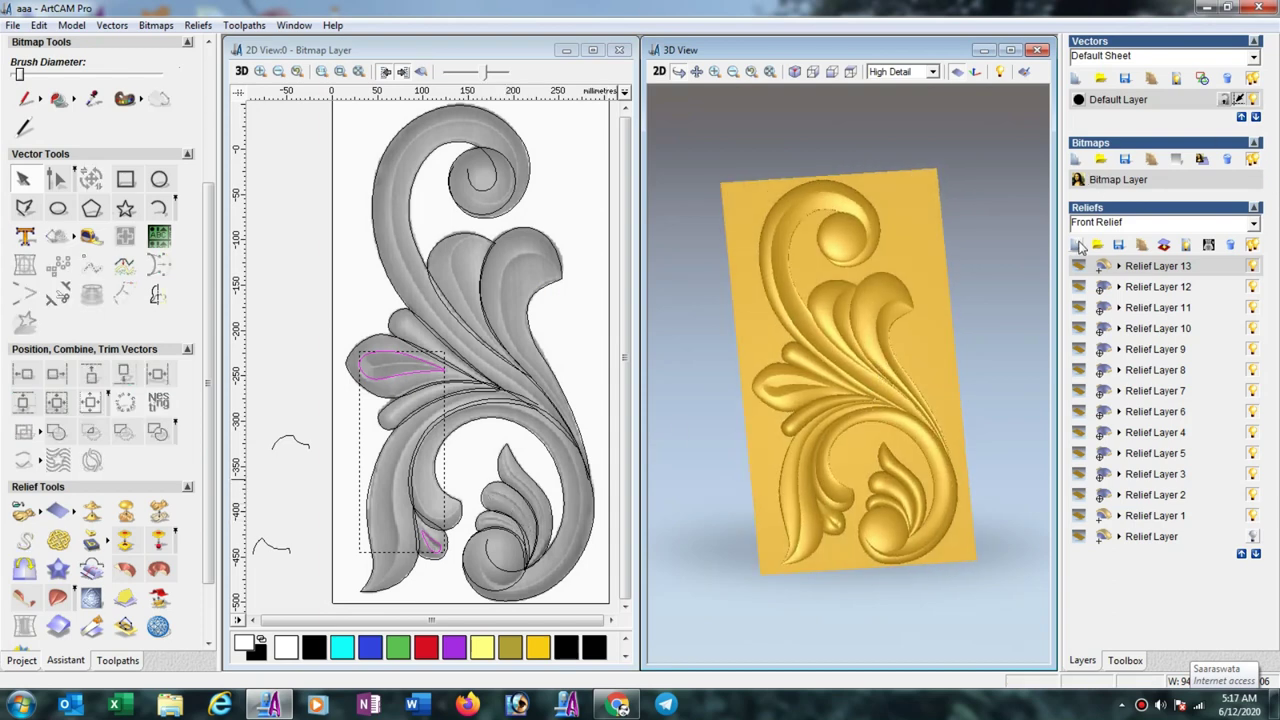
pyautogui.click(573, 342)
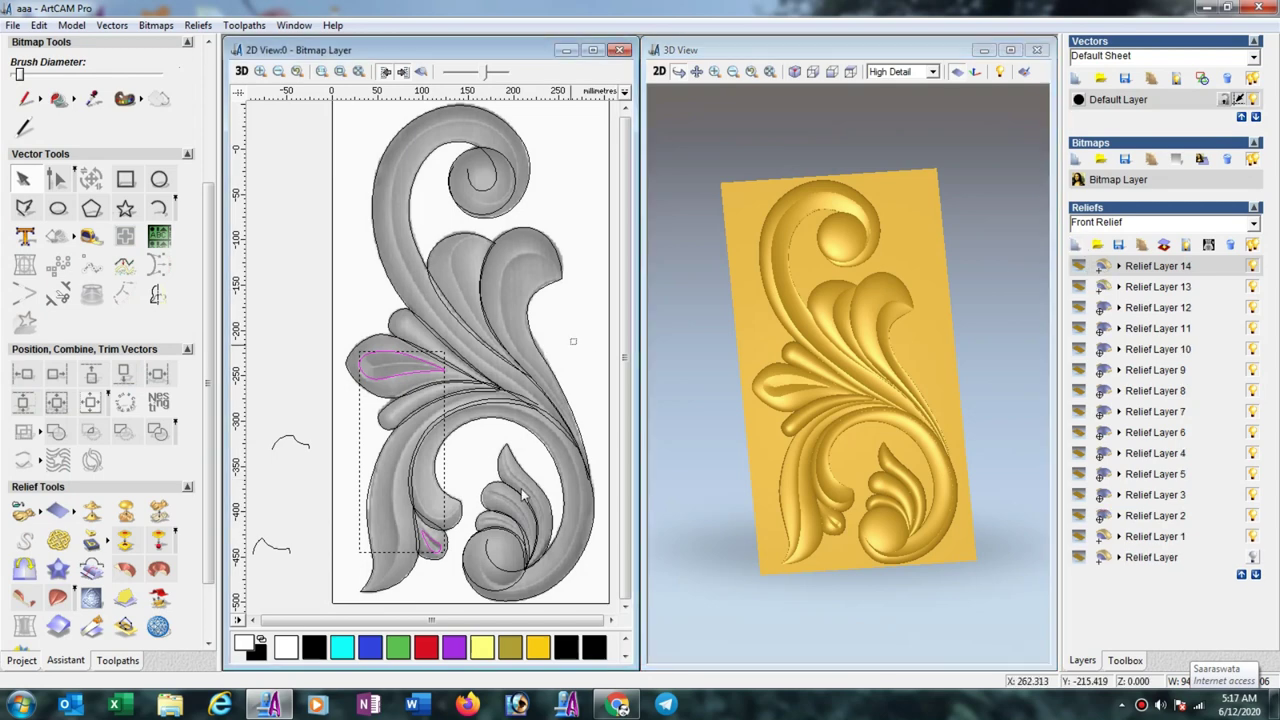
pyautogui.scroll(3, 520, 440)
pyautogui.click(24, 207)
pyautogui.click(392, 290)
pyautogui.click(403, 334)
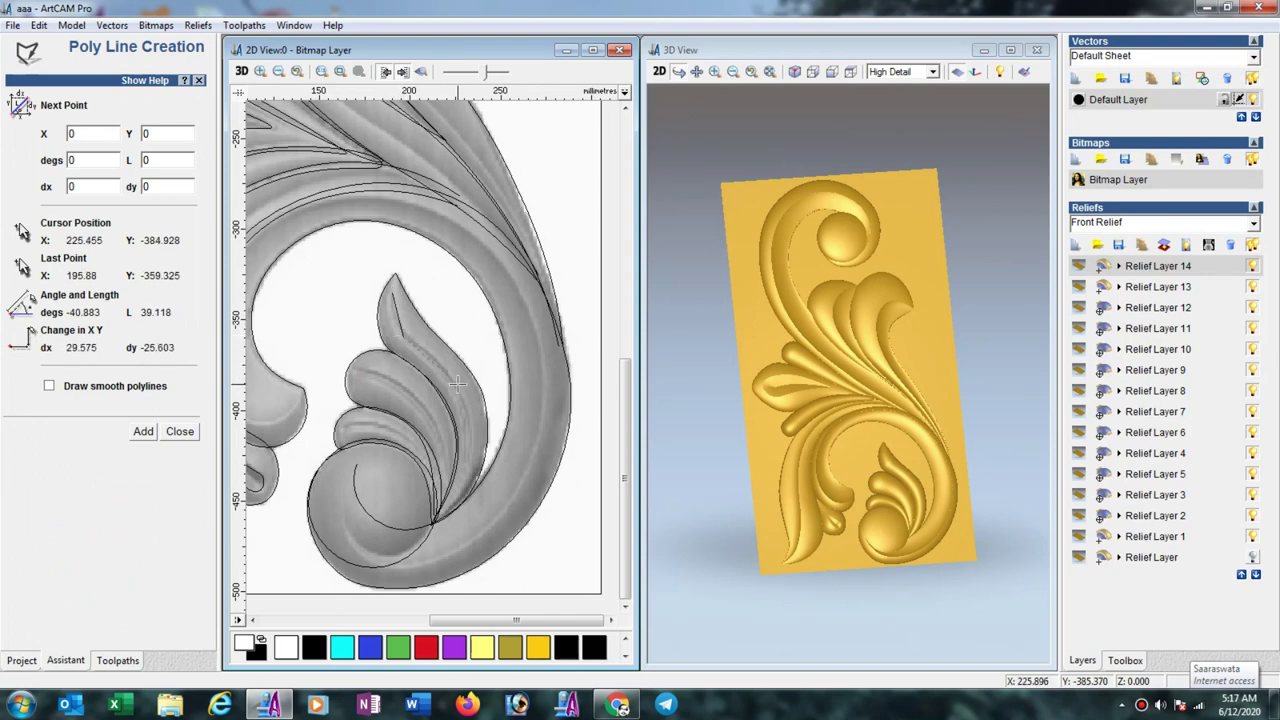
pyautogui.click(458, 386)
pyautogui.click(464, 475)
pyautogui.press('Escape')
pyautogui.scroll(2, 426, 341)
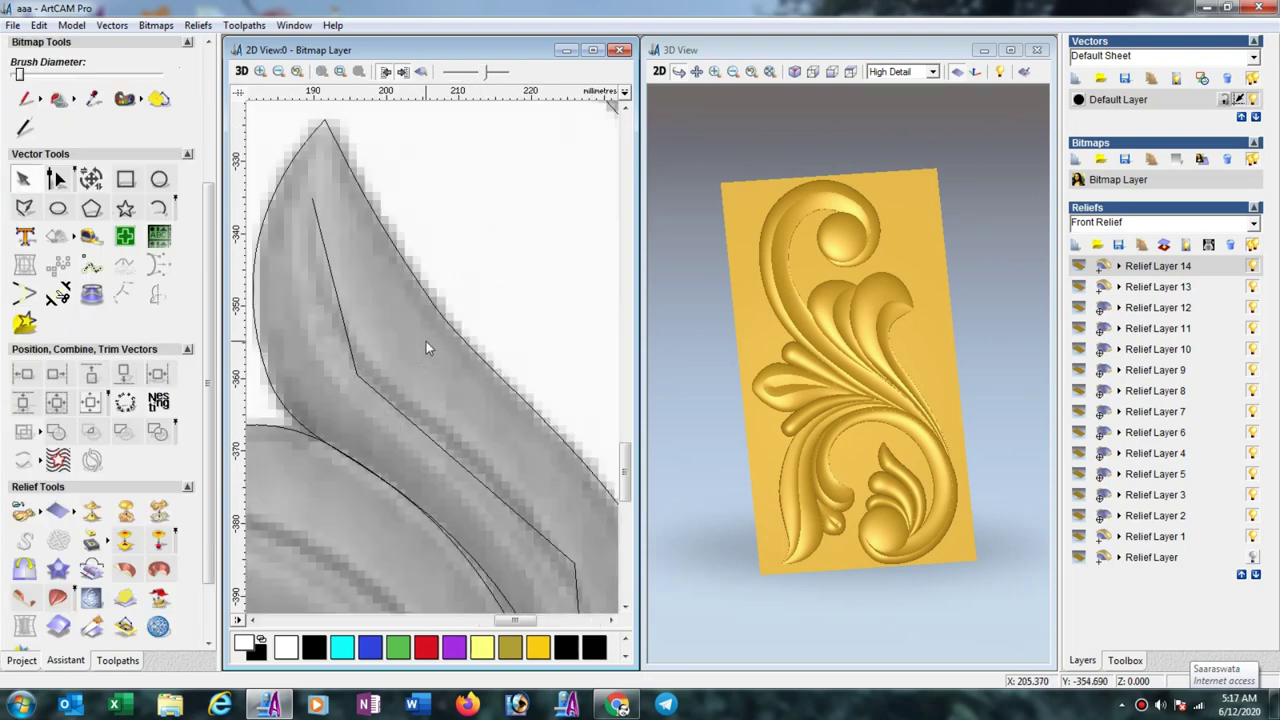
# Convert the polyline in the pointed leaf to smooth curves and bend them along the leaf's inner groove.
pyautogui.scroll(-3, 426, 341)
pyautogui.click(442, 395)
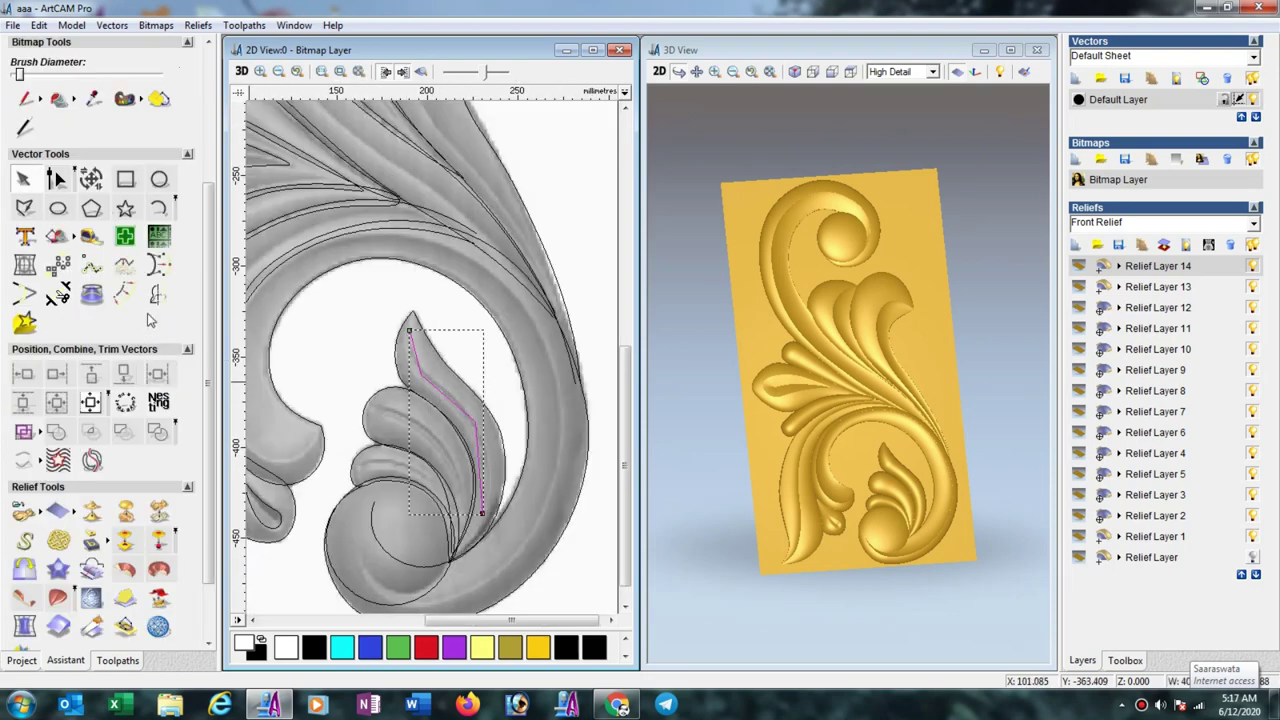
pyautogui.doubleClick(400, 324)
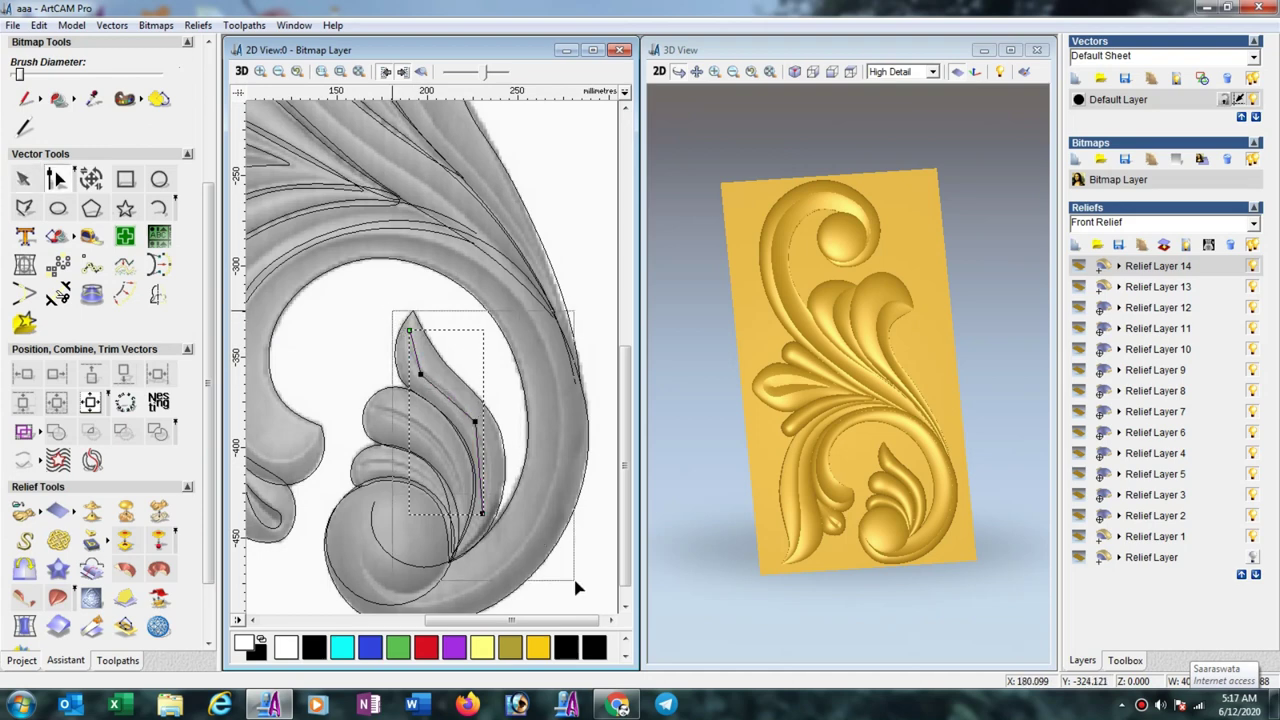
pyautogui.scroll(2, 468, 434)
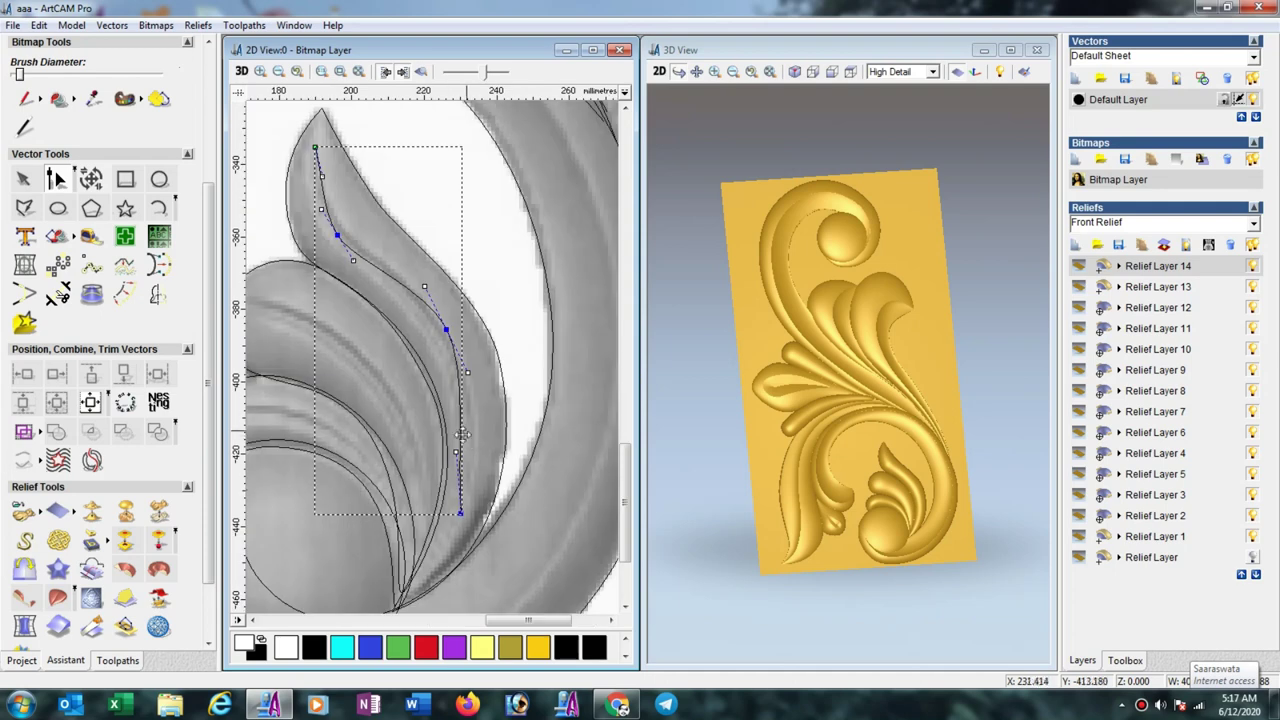
pyautogui.click(458, 454)
pyautogui.moveTo(483, 454); pyautogui.dragTo(482, 454)
pyautogui.moveTo(337, 235); pyautogui.dragTo(342, 228)
pyautogui.moveTo(469, 370); pyautogui.dragTo(478, 381)
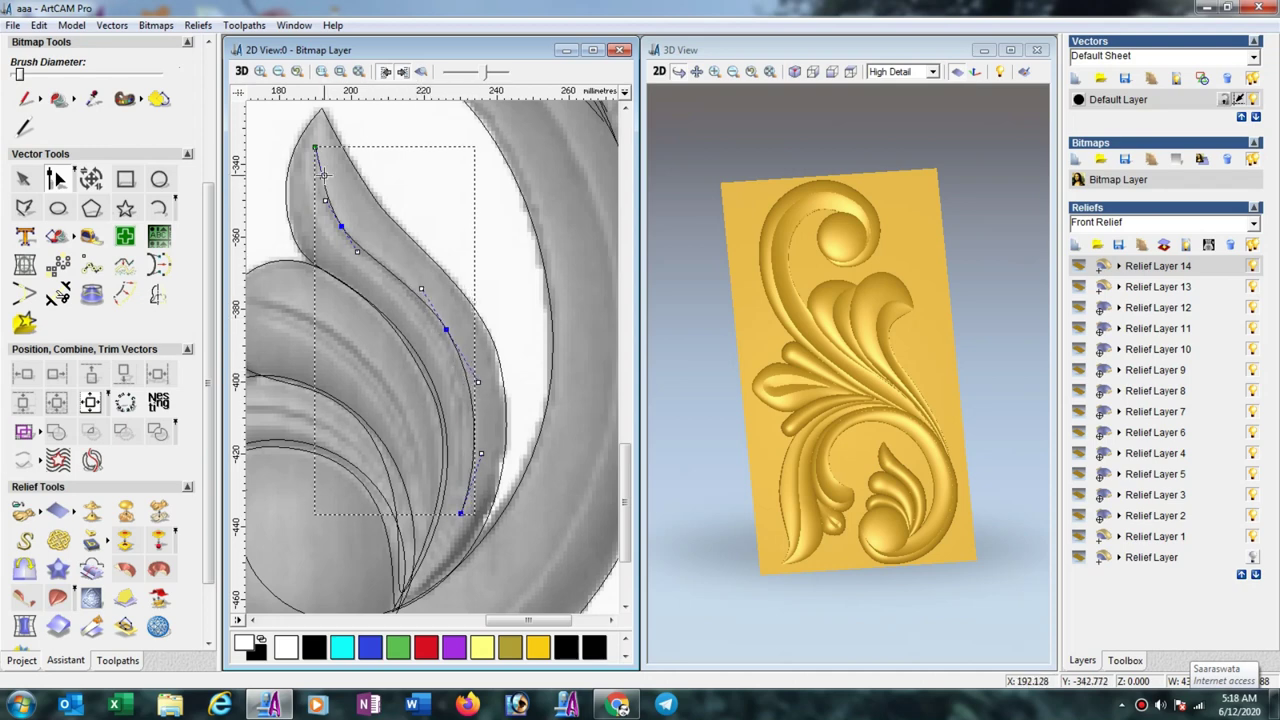
# Copy the leaf's groove curve slightly to one side and fit the copy's upper end onto the original's upper end.
pyautogui.click(27, 183)
pyautogui.keyDown('ctrl'); pyautogui.moveTo(439, 322); pyautogui.dragTo(439, 338); pyautogui.keyUp('ctrl')
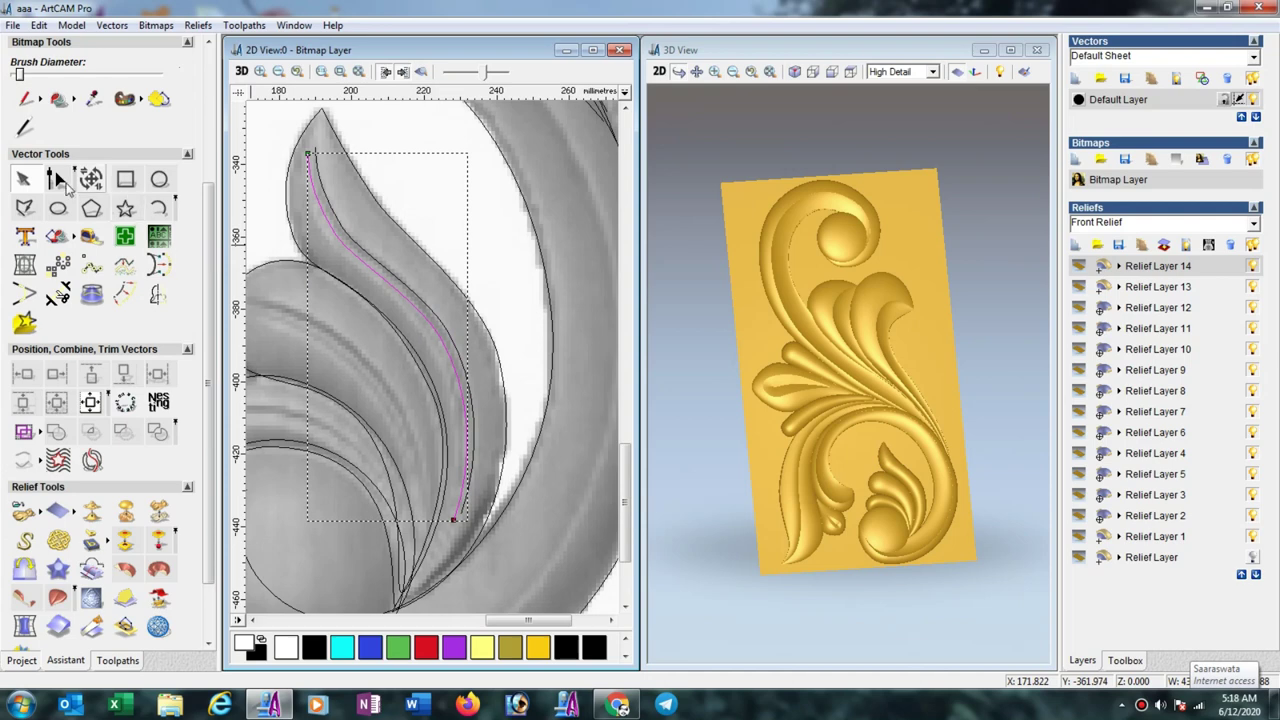
pyautogui.click(57, 180)
pyautogui.moveTo(308, 152); pyautogui.dragTo(315, 148)
pyautogui.moveTo(316, 207); pyautogui.dragTo(308, 172)
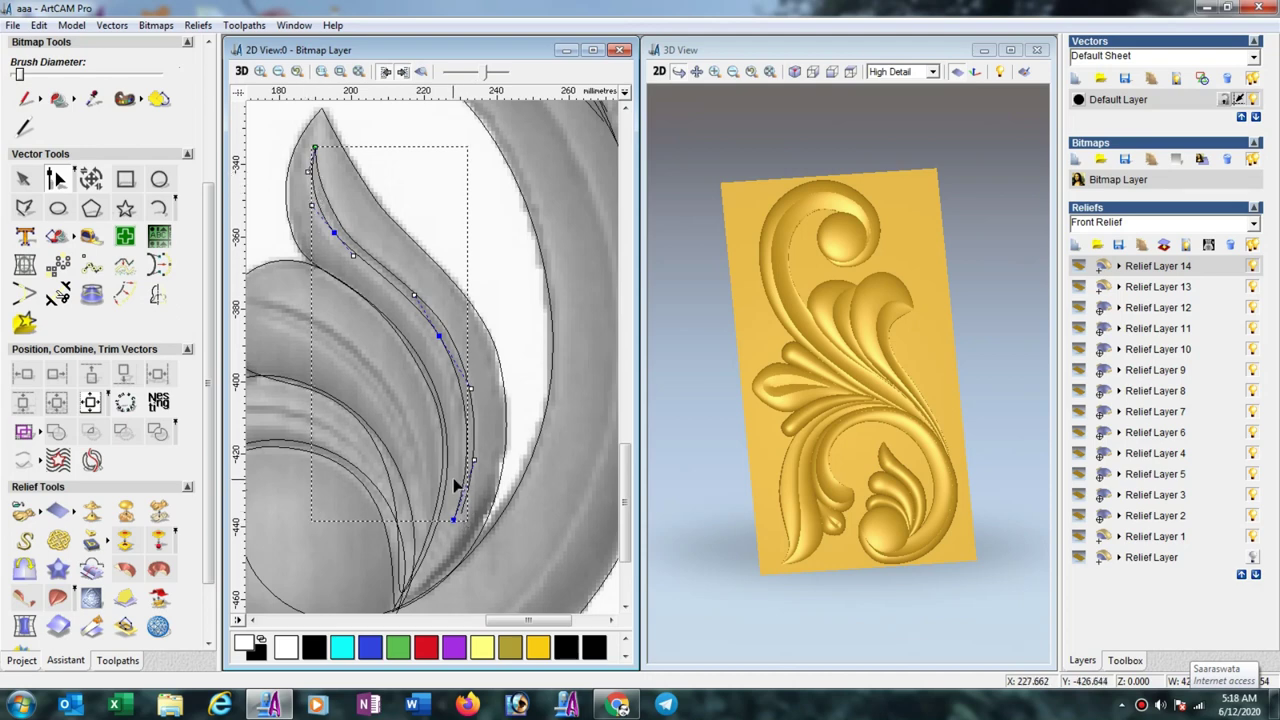
# Bring the lower ends of the two leaf curves together and join them into one narrow closed outline.
pyautogui.scroll(2, 455, 485)
pyautogui.click(471, 322)
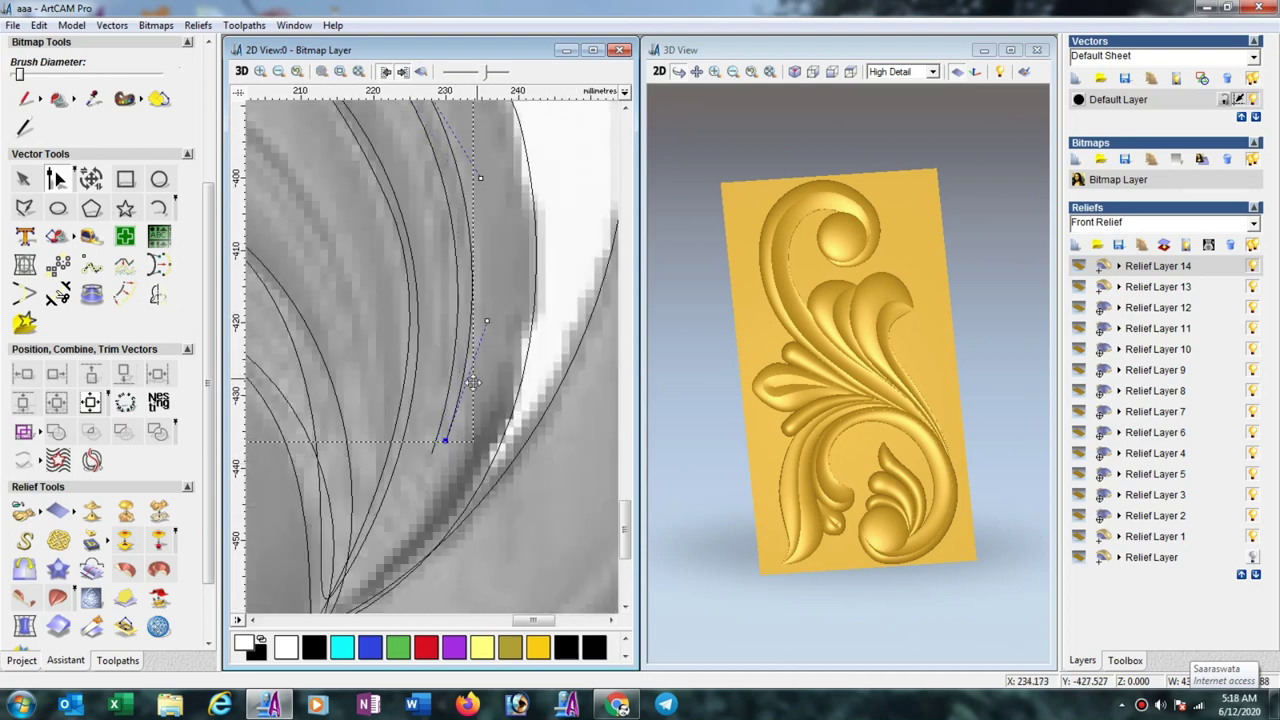
pyautogui.click(445, 441)
pyautogui.moveTo(438, 449); pyautogui.dragTo(431, 453)
pyautogui.moveTo(473, 333); pyautogui.dragTo(495, 341)
pyautogui.scroll(-1, 431, 221)
pyautogui.press('n')
pyautogui.keyDown('shift'); pyautogui.click(398, 262); pyautogui.keyUp('shift')
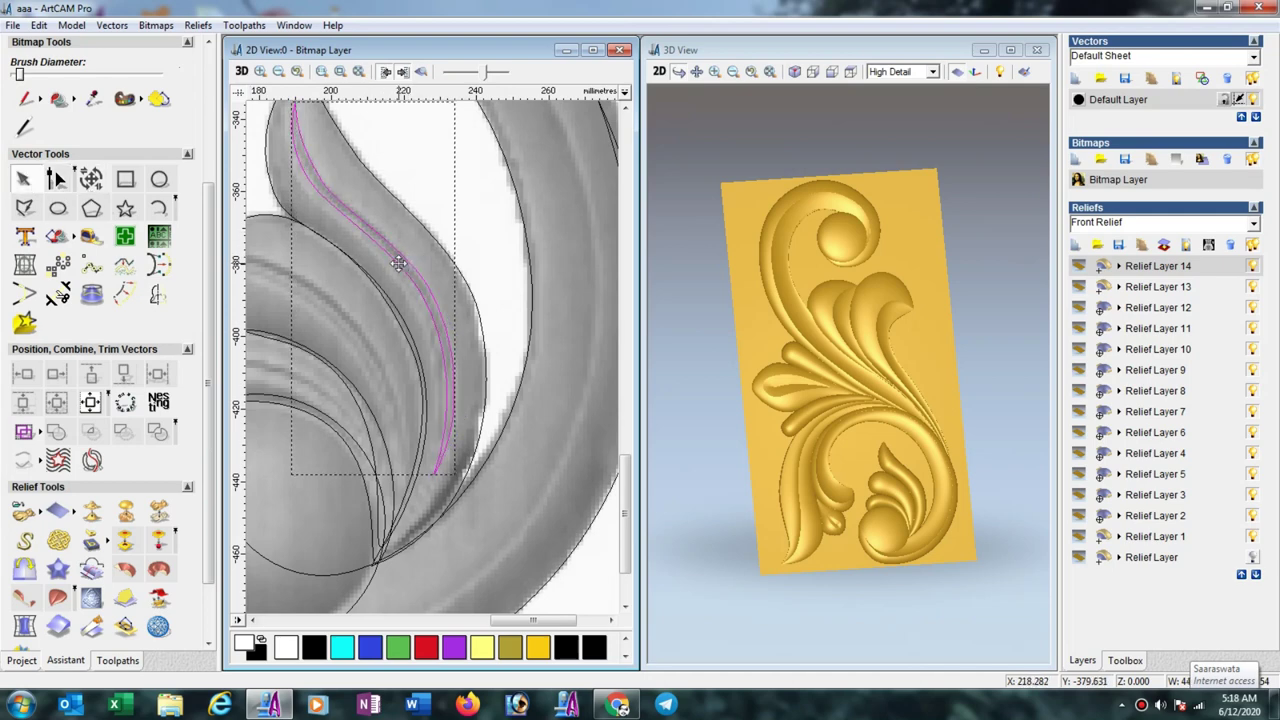
pyautogui.rightClick(398, 262)
pyautogui.click(460, 597)
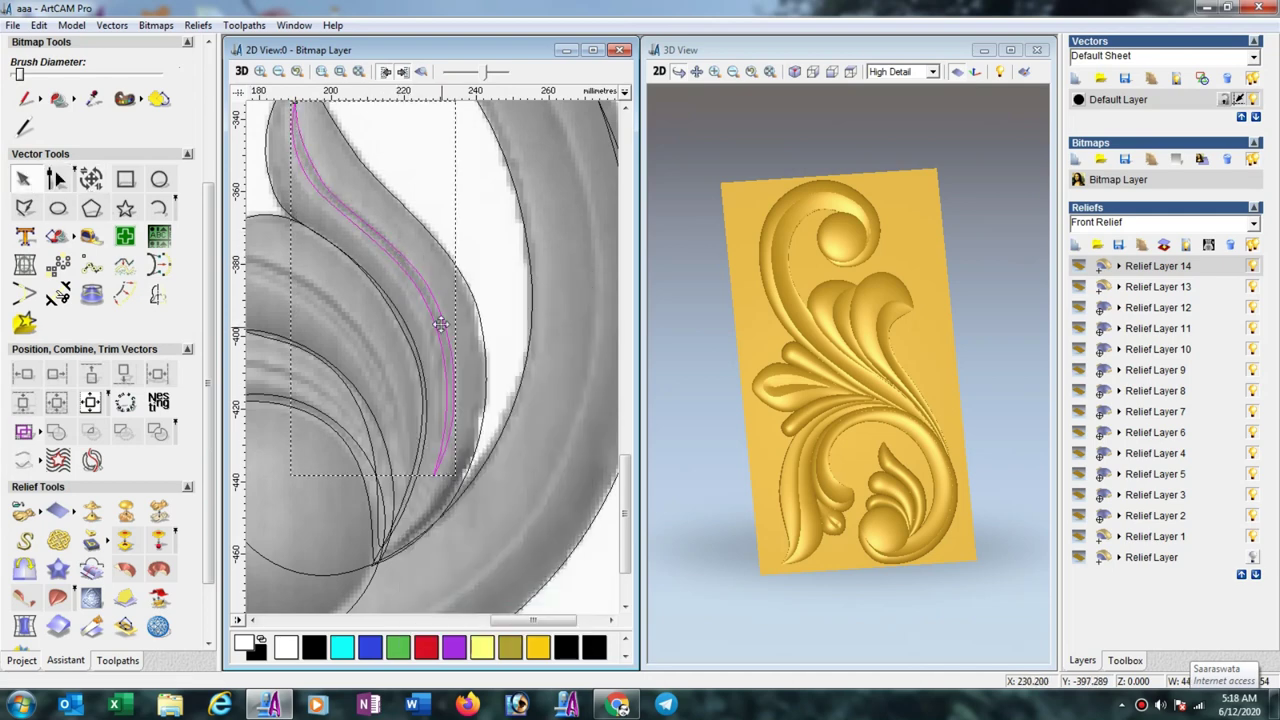
# Draw a narrow polyline outline along the groove of the rounded lobe beside the pointed leaf, returning to its starting point.
pyautogui.scroll(-2, 370, 320)
pyautogui.scroll(2, 400, 357)
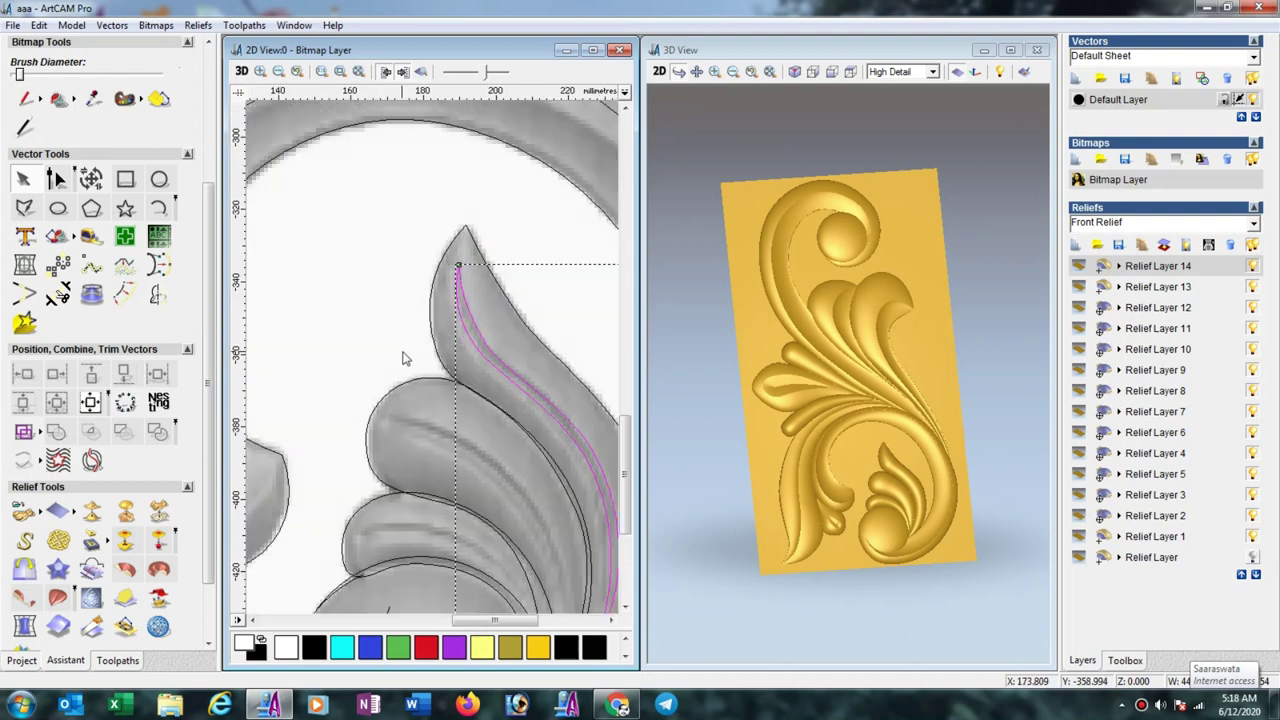
pyautogui.scroll(-2, 430, 372)
pyautogui.scroll(2, 456, 418)
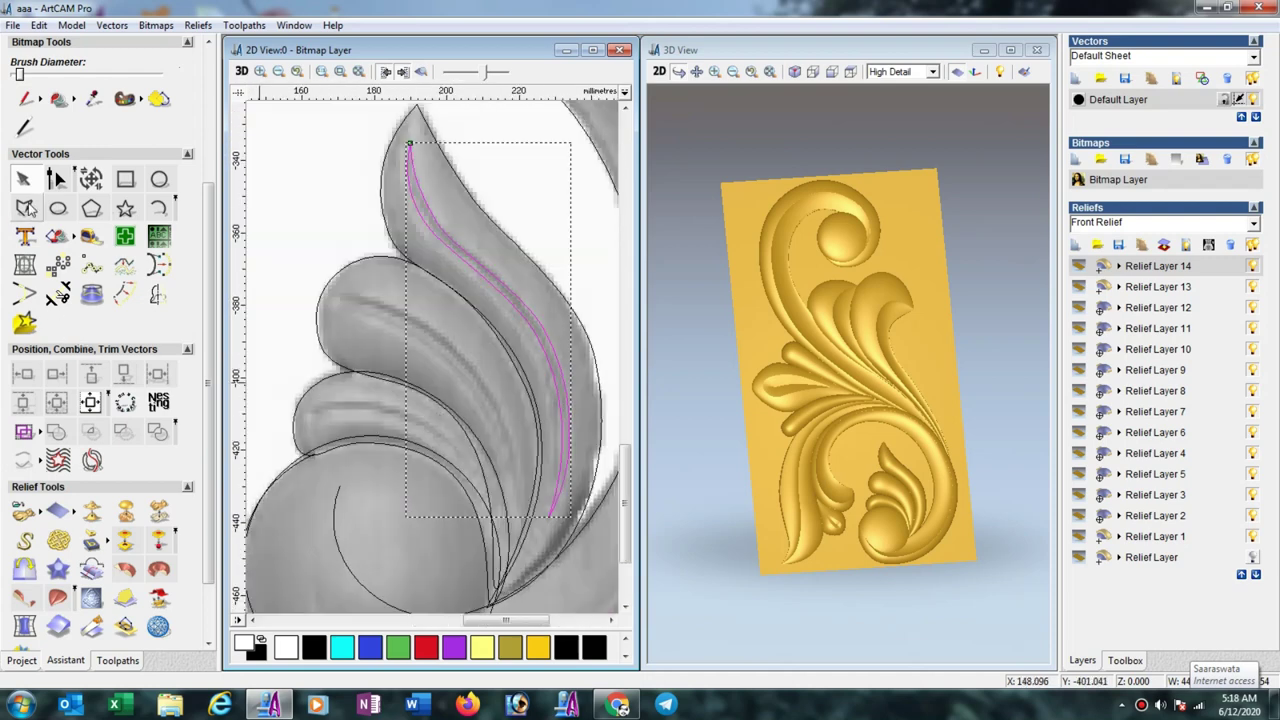
pyautogui.click(24, 208)
pyautogui.click(339, 299)
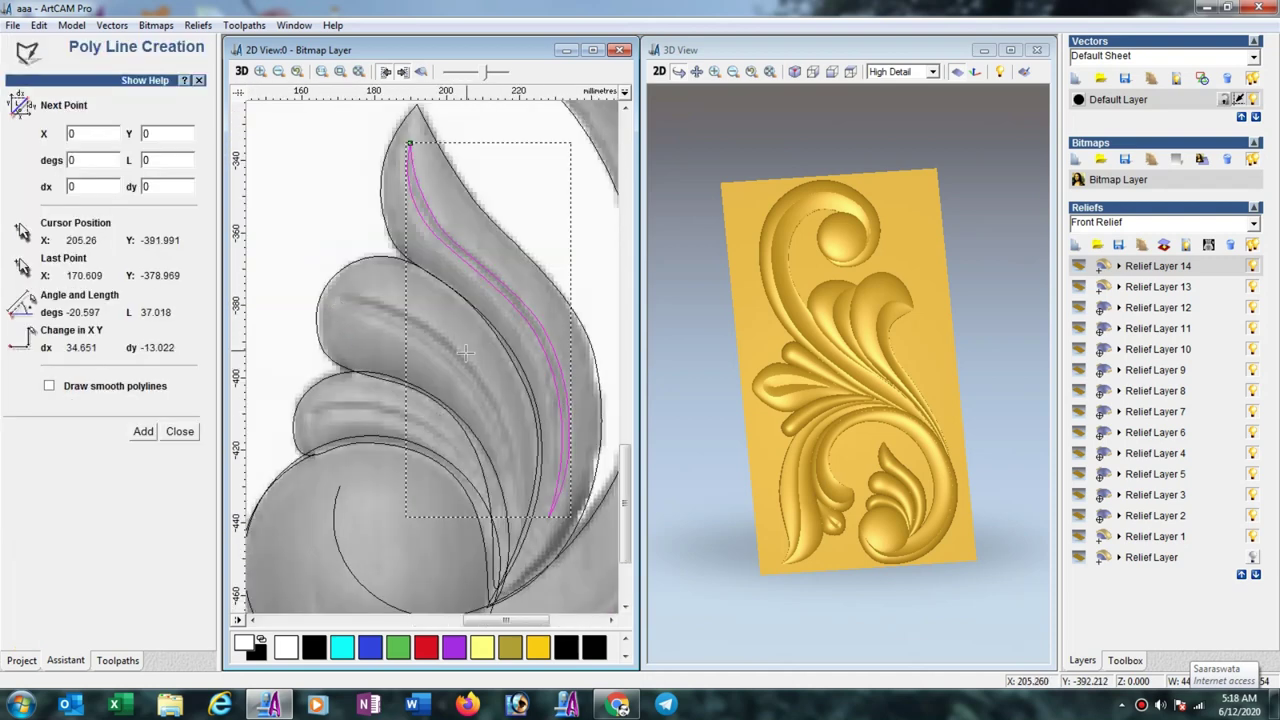
pyautogui.click(480, 371)
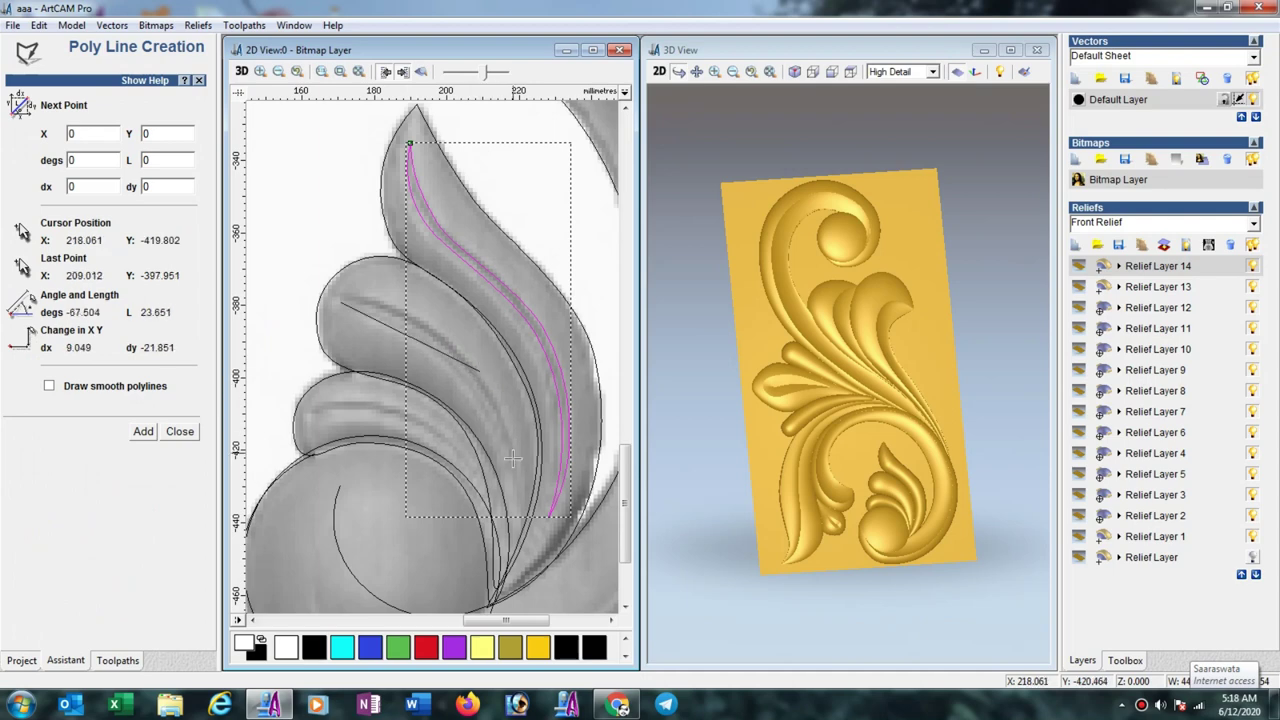
pyautogui.click(511, 518)
pyautogui.click(467, 375)
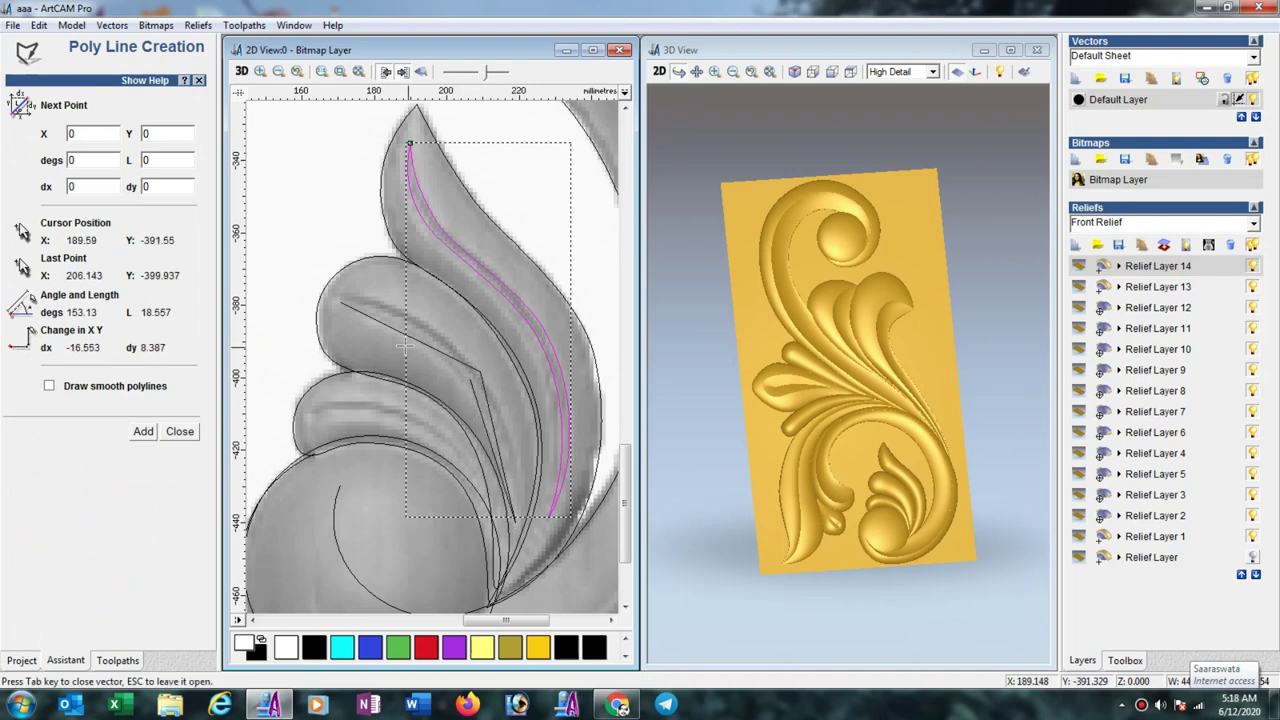
pyautogui.click(341, 302)
pyautogui.press('Escape')
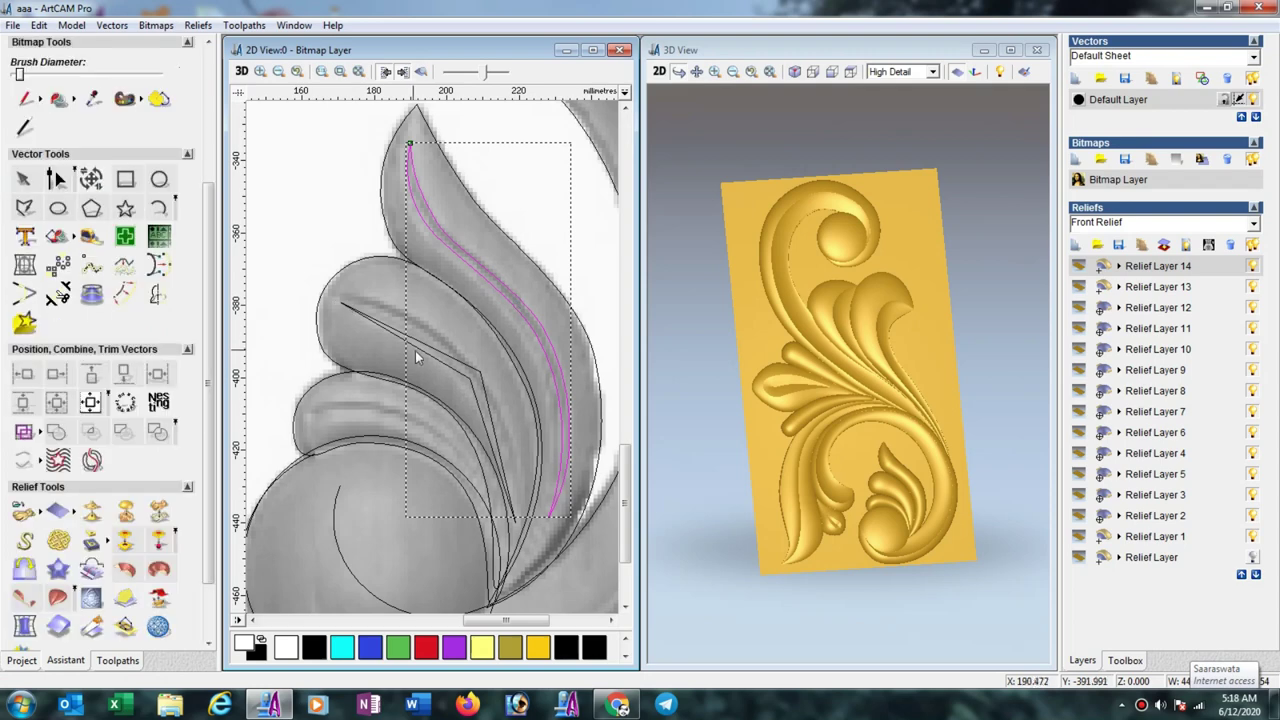
# Convert the rounded lobe's polyline outline to smooth Bezier curves.
pyautogui.click(430, 347)
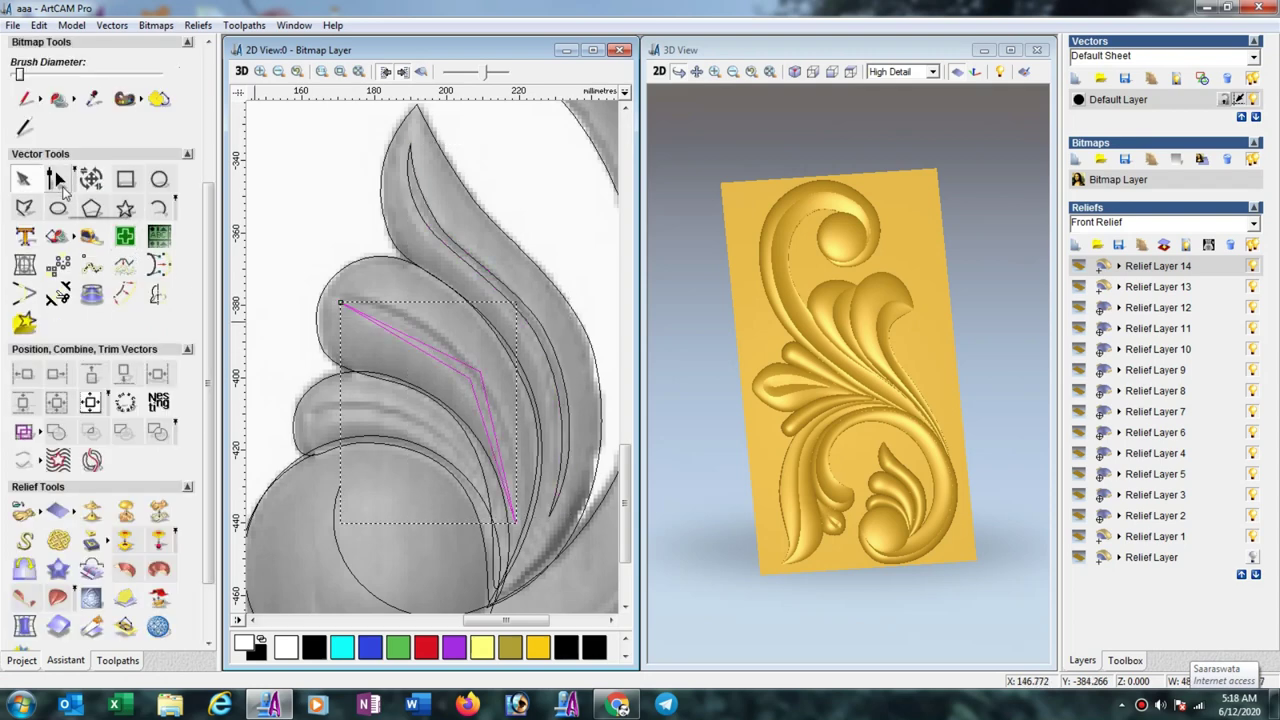
pyautogui.click(66, 189)
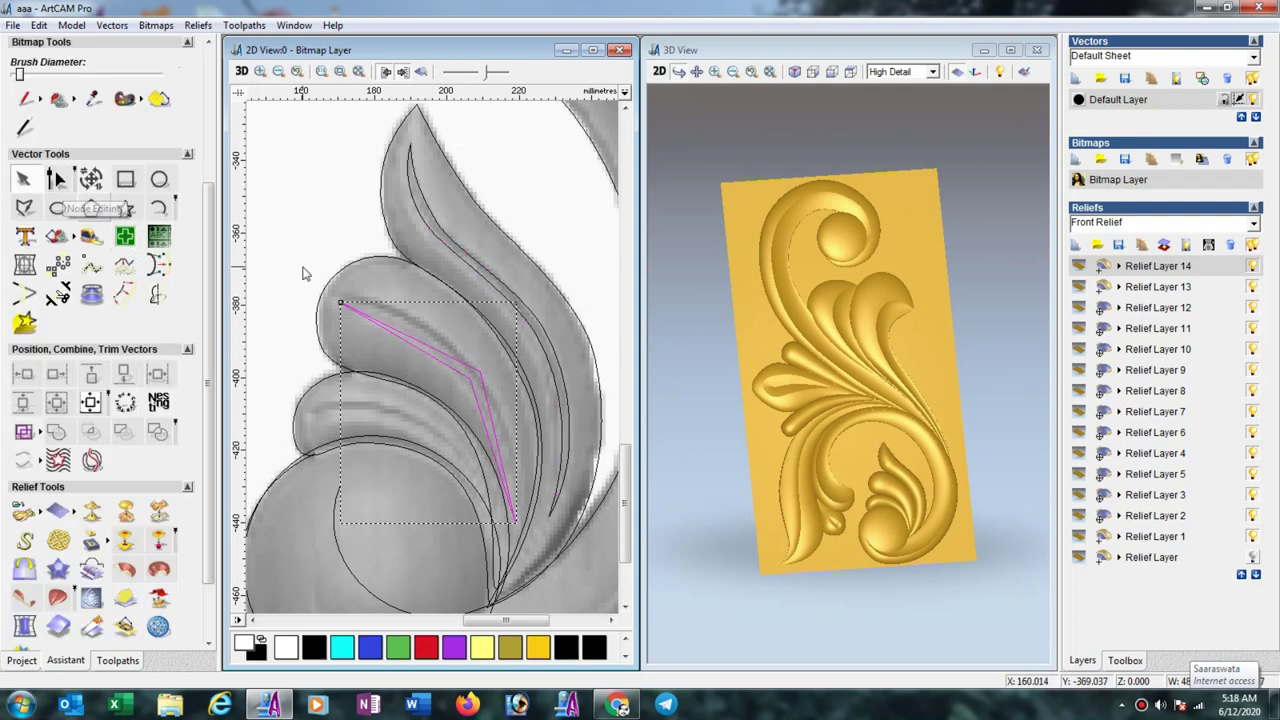
pyautogui.moveTo(299, 263); pyautogui.dragTo(559, 562)
pyautogui.moveTo(435, 330); pyautogui.dragTo(511, 413)
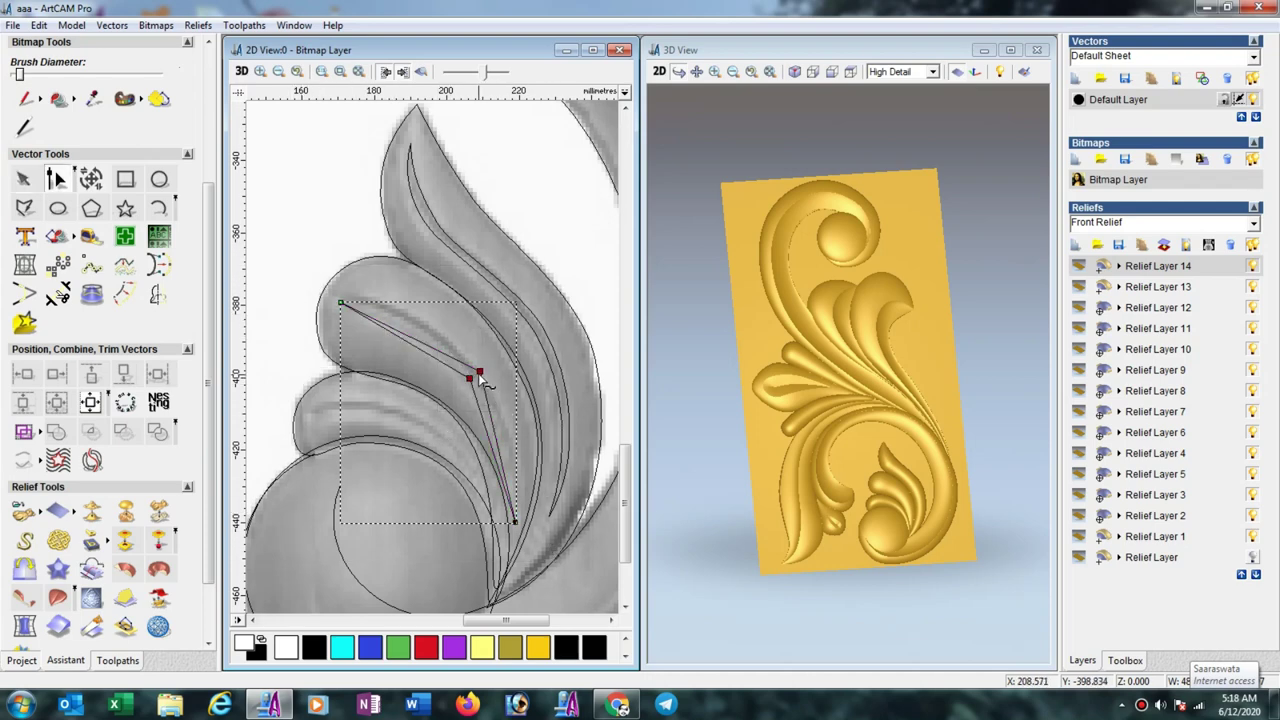
pyautogui.press('b')
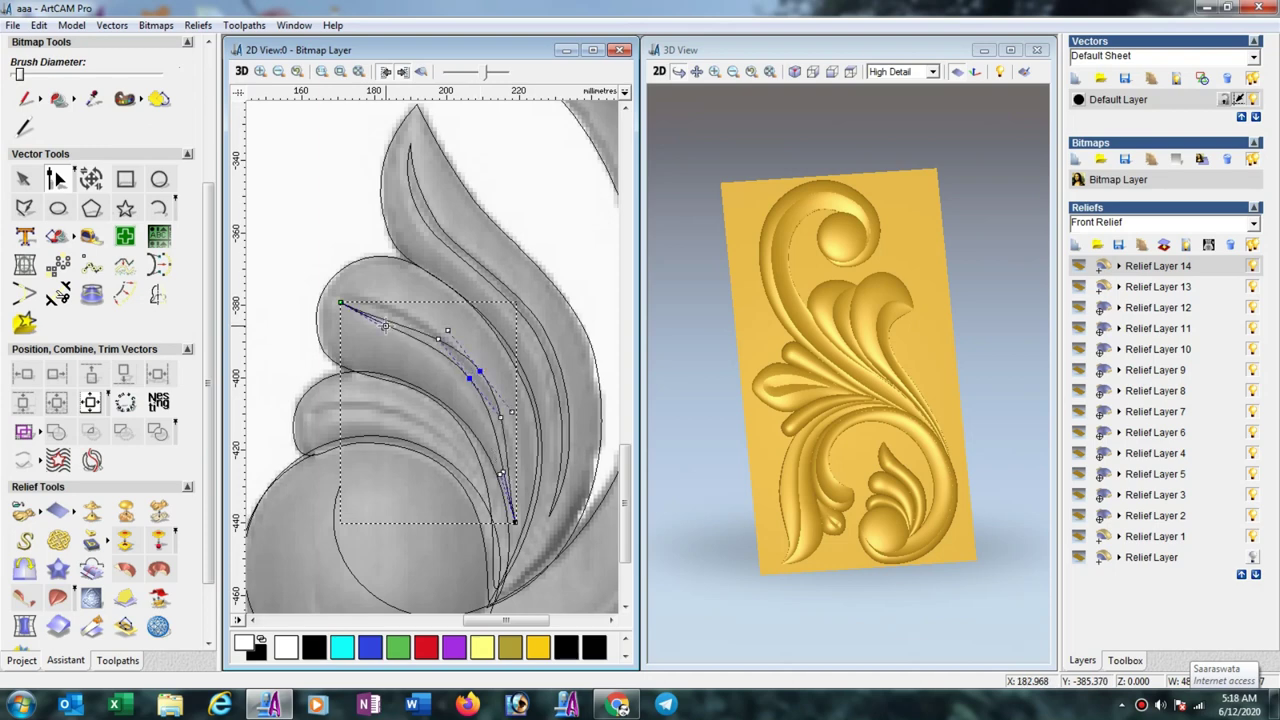
# Round the blunt outer end of the rounded lobe's groove outline by adjusting its curve handles.
pyautogui.click(386, 325)
pyautogui.moveTo(389, 298); pyautogui.dragTo(400, 317)
pyautogui.scroll(1, 366, 299)
pyautogui.click(465, 413)
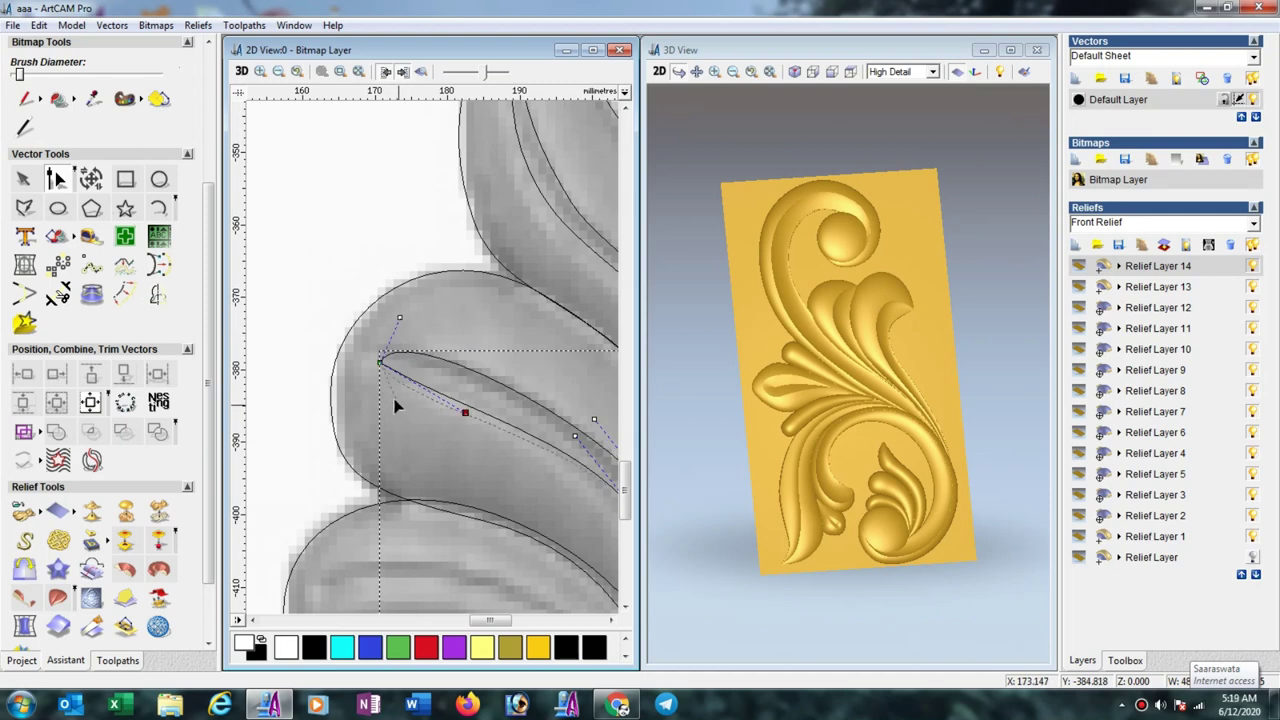
pyautogui.scroll(-2, 378, 397)
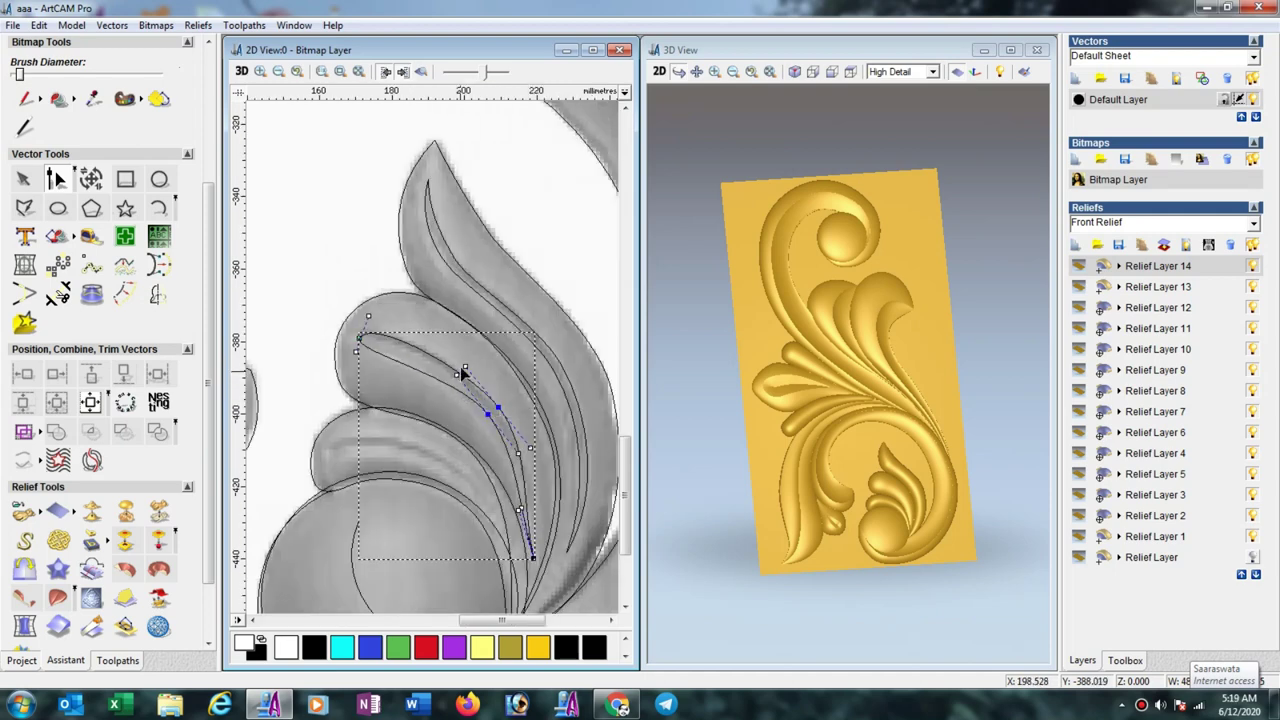
# Adjust the middle and pointed end of the lobe's groove outline to follow the curved groove in the image.
pyautogui.moveTo(463, 371); pyautogui.dragTo(440, 357)
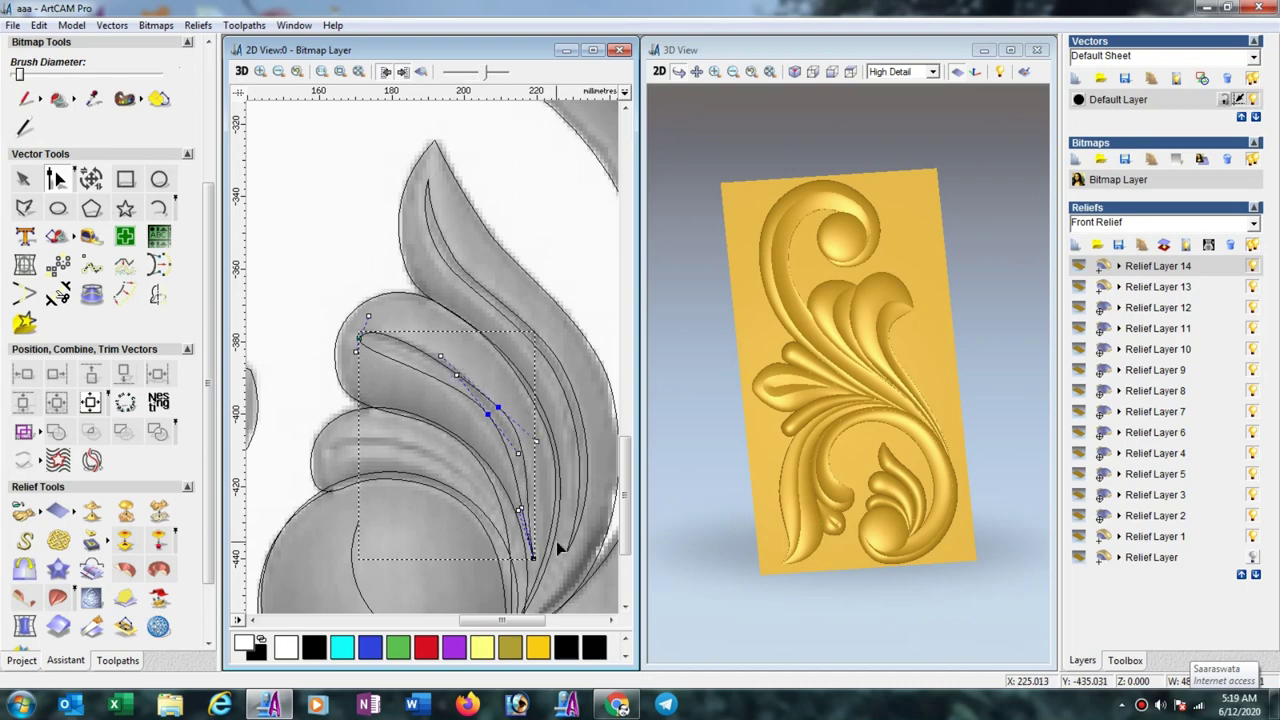
pyautogui.moveTo(523, 508)
pyautogui.mouseDown()
pyautogui.moveTo(534, 508)
pyautogui.moveTo(525, 497)
pyautogui.mouseUp()
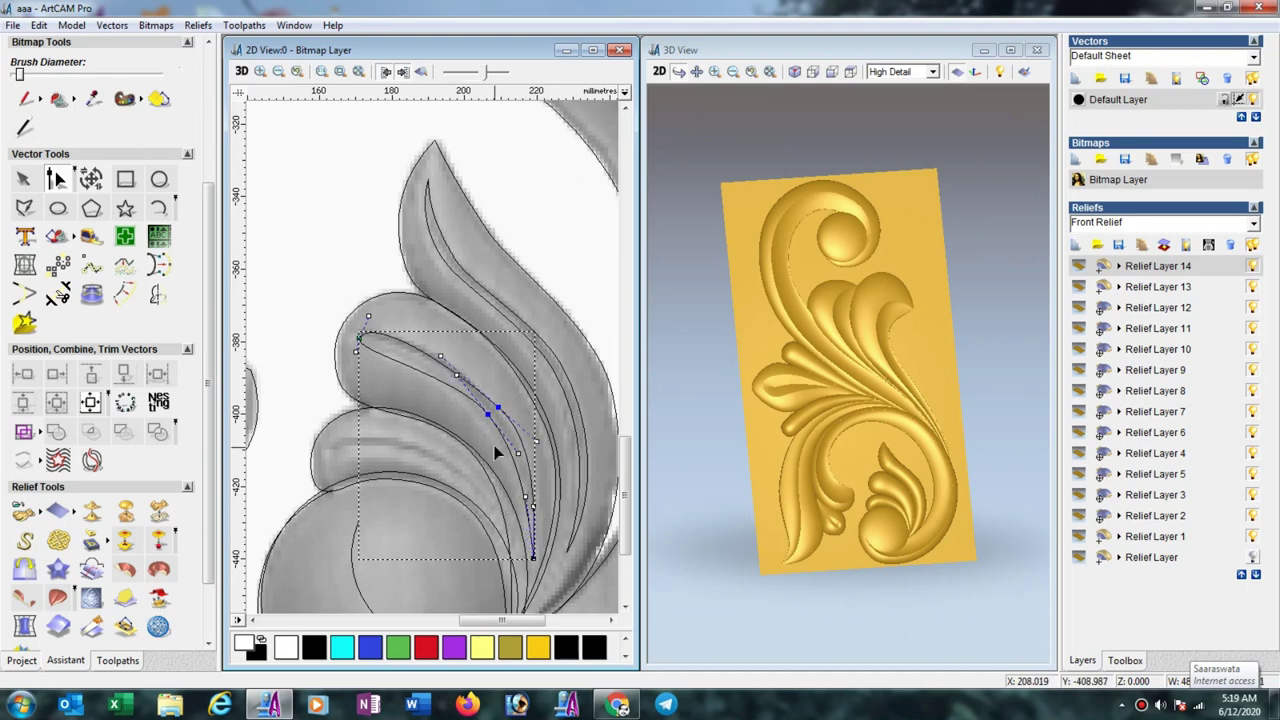
pyautogui.moveTo(537, 441); pyautogui.dragTo(520, 440)
pyautogui.scroll(-2, 446, 434)
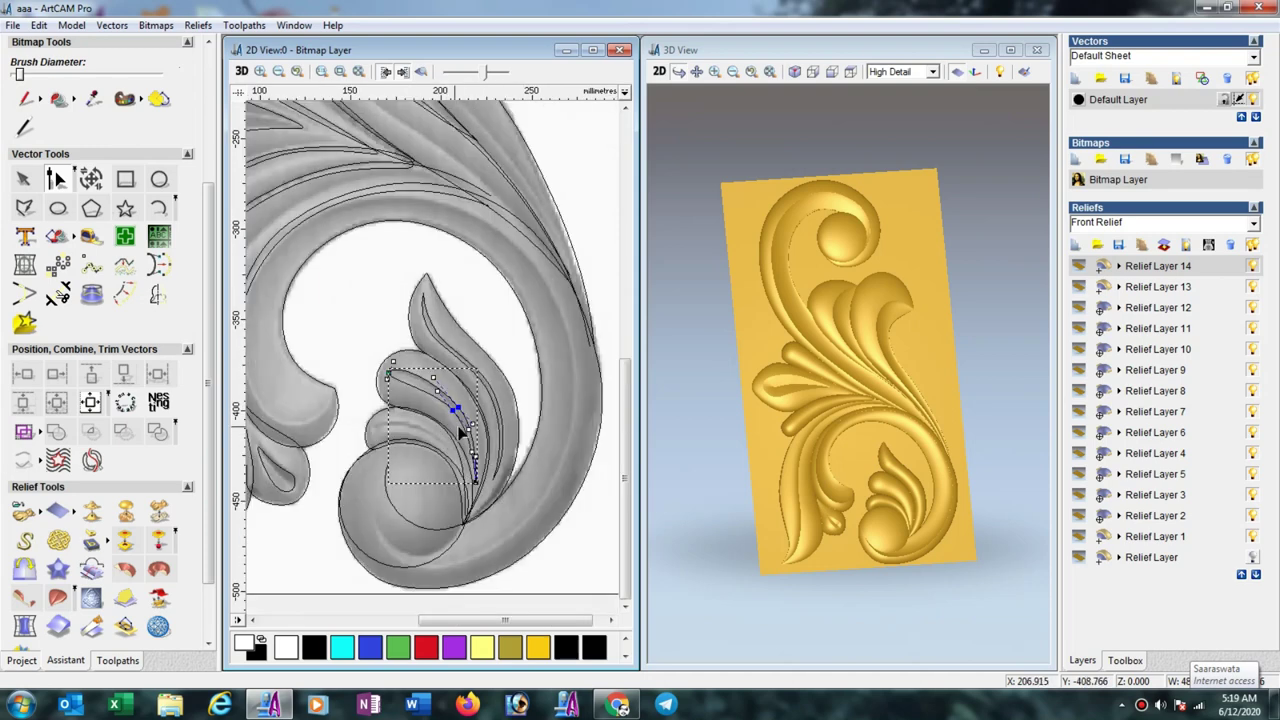
pyautogui.scroll(2, 470, 434)
pyautogui.click(381, 286)
pyautogui.moveTo(357, 267); pyautogui.dragTo(360, 255)
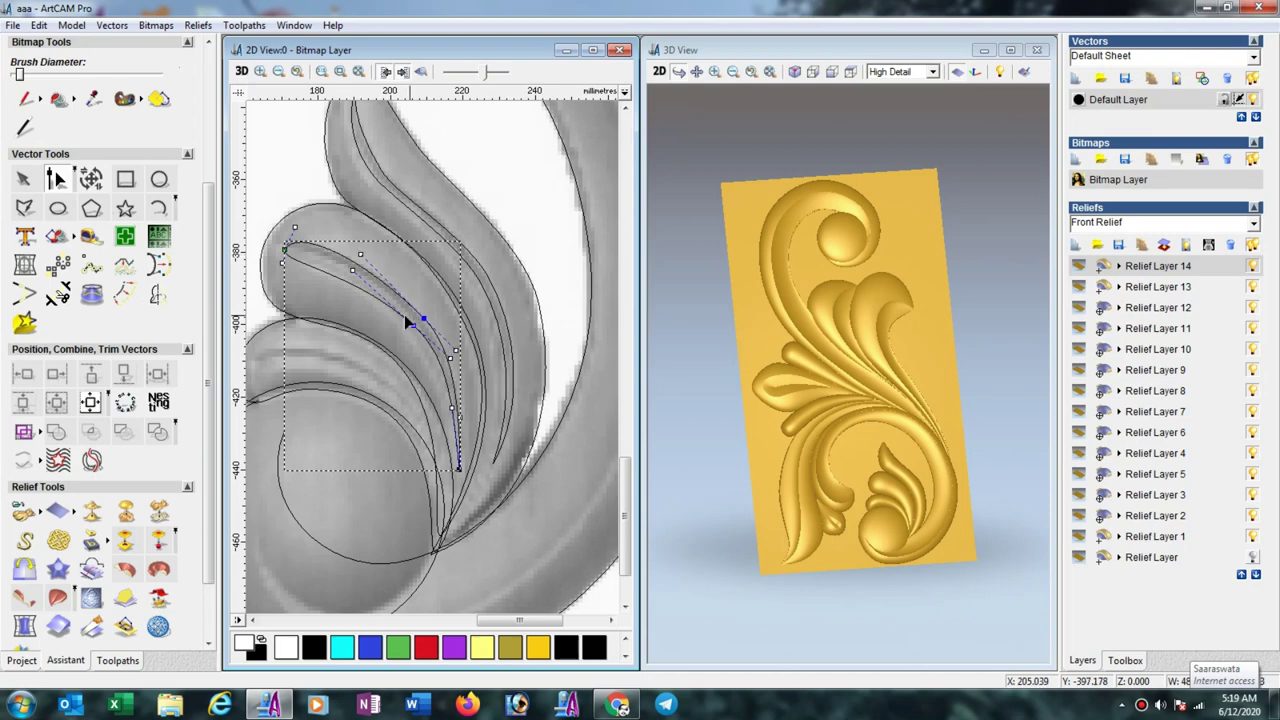
pyautogui.click(25, 183)
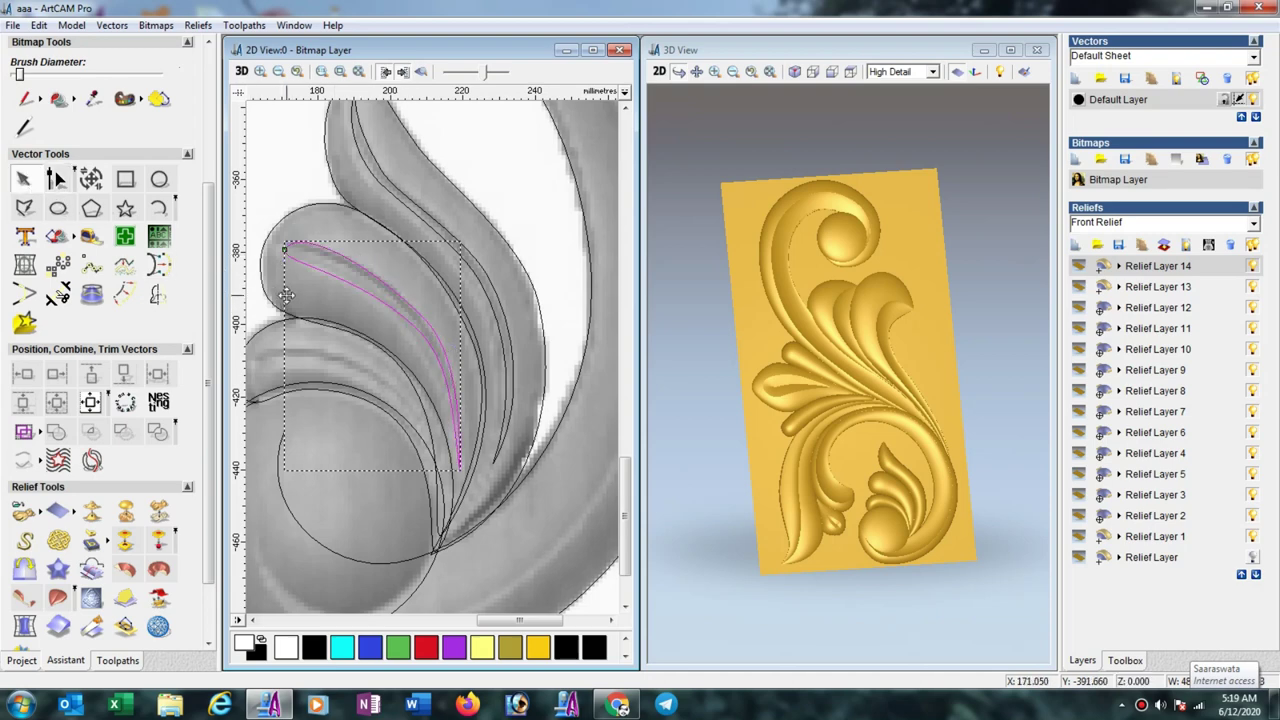
# Copy the groove outline onto the smaller lobe below and scale the copy down to about 32 mm wide.
pyautogui.scroll(-2, 371, 289)
pyautogui.moveTo(451, 396); pyautogui.dragTo(429, 430)
pyautogui.scroll(2, 328, 469)
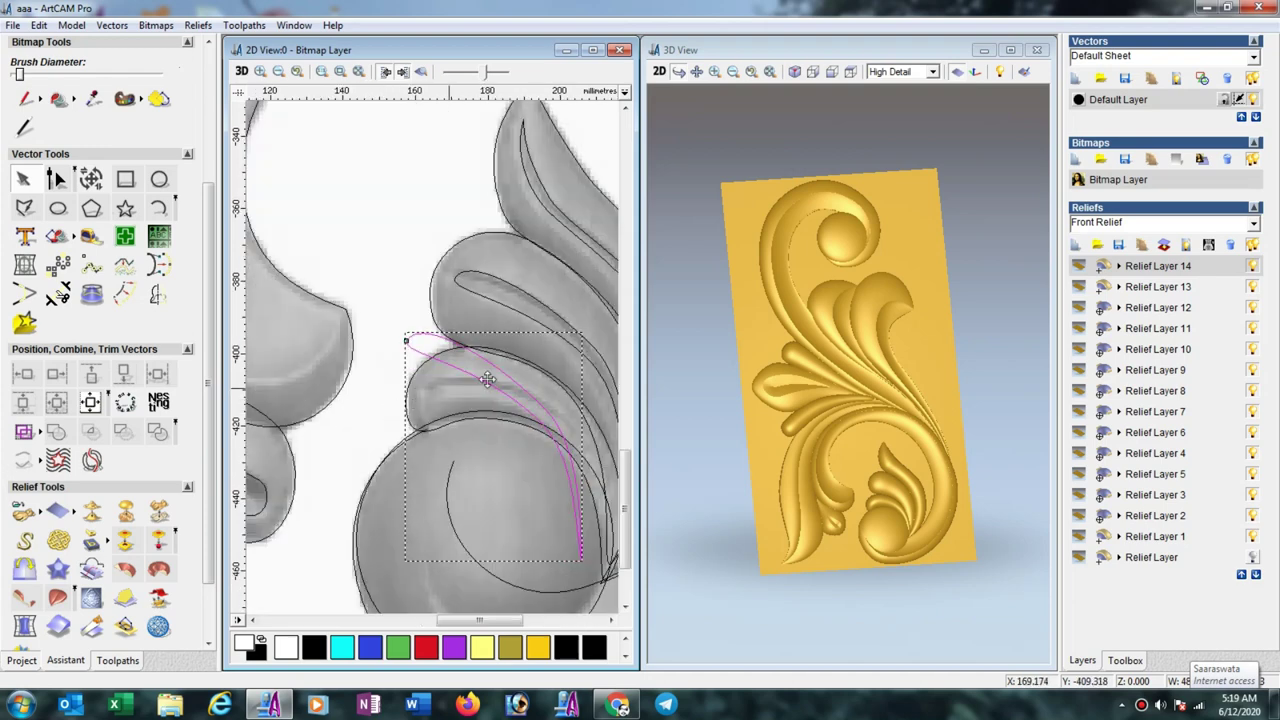
pyautogui.click(94, 182)
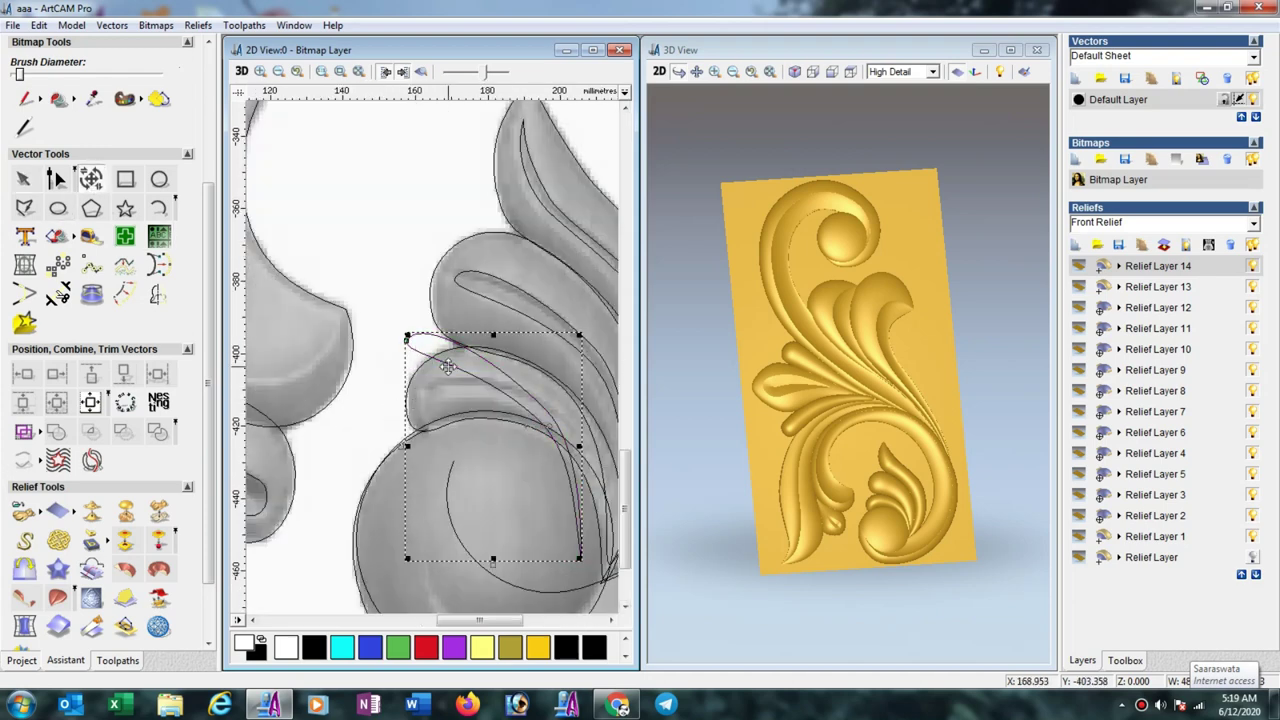
pyautogui.moveTo(407, 331); pyautogui.dragTo(465, 392)
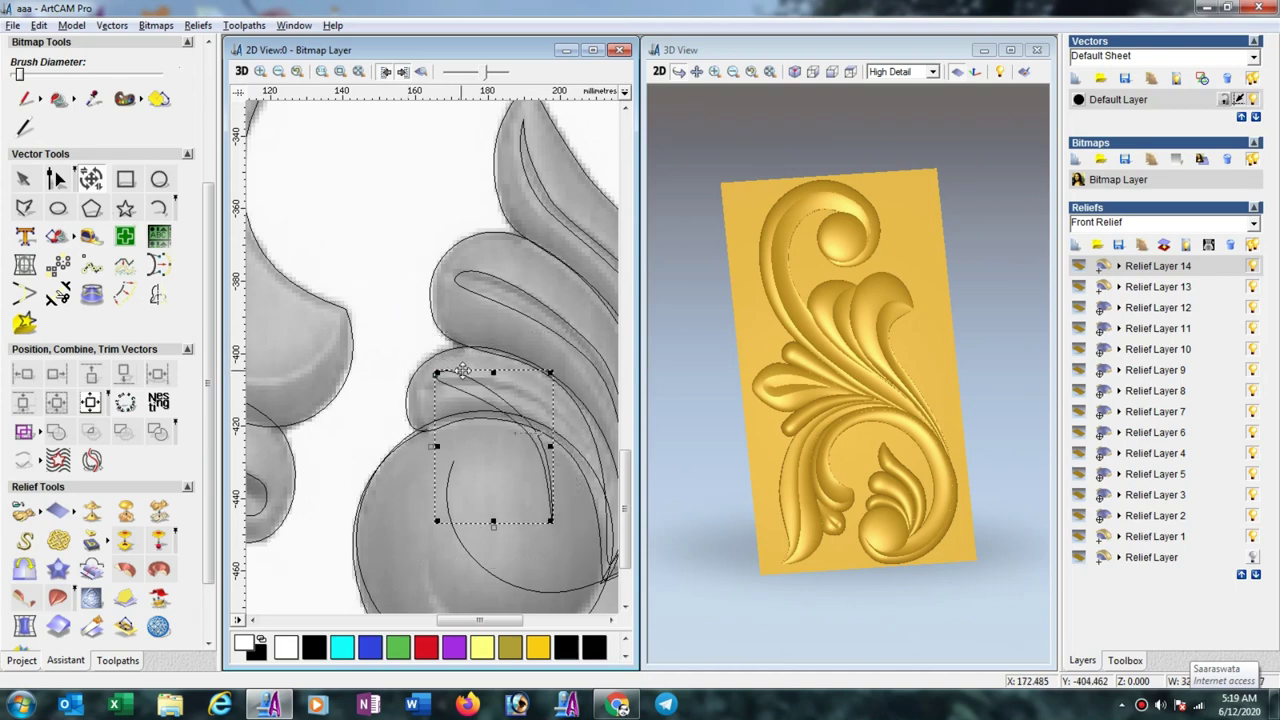
# Rotate the scaled groove outline to match the direction of the smaller lobe.
pyautogui.scroll(1, 480, 400)
pyautogui.scroll(1, 484, 427)
pyautogui.scroll(-2, 455, 392)
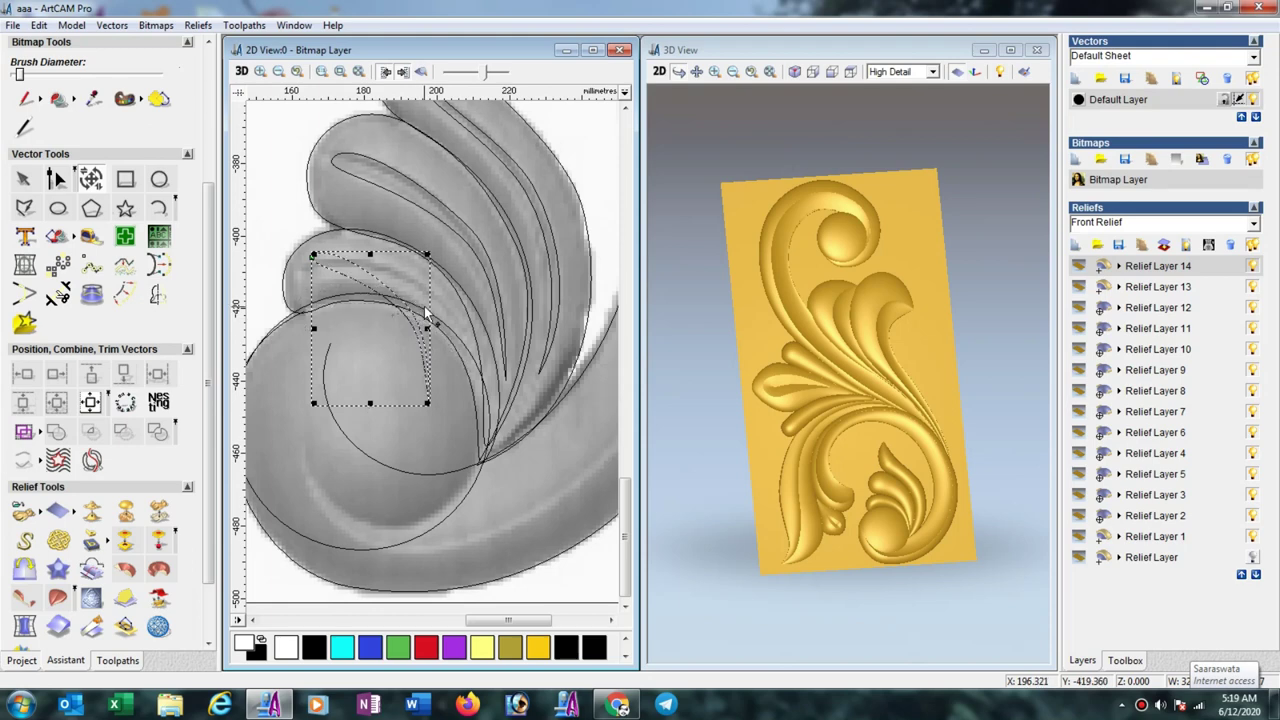
pyautogui.moveTo(427, 310); pyautogui.dragTo(420, 284)
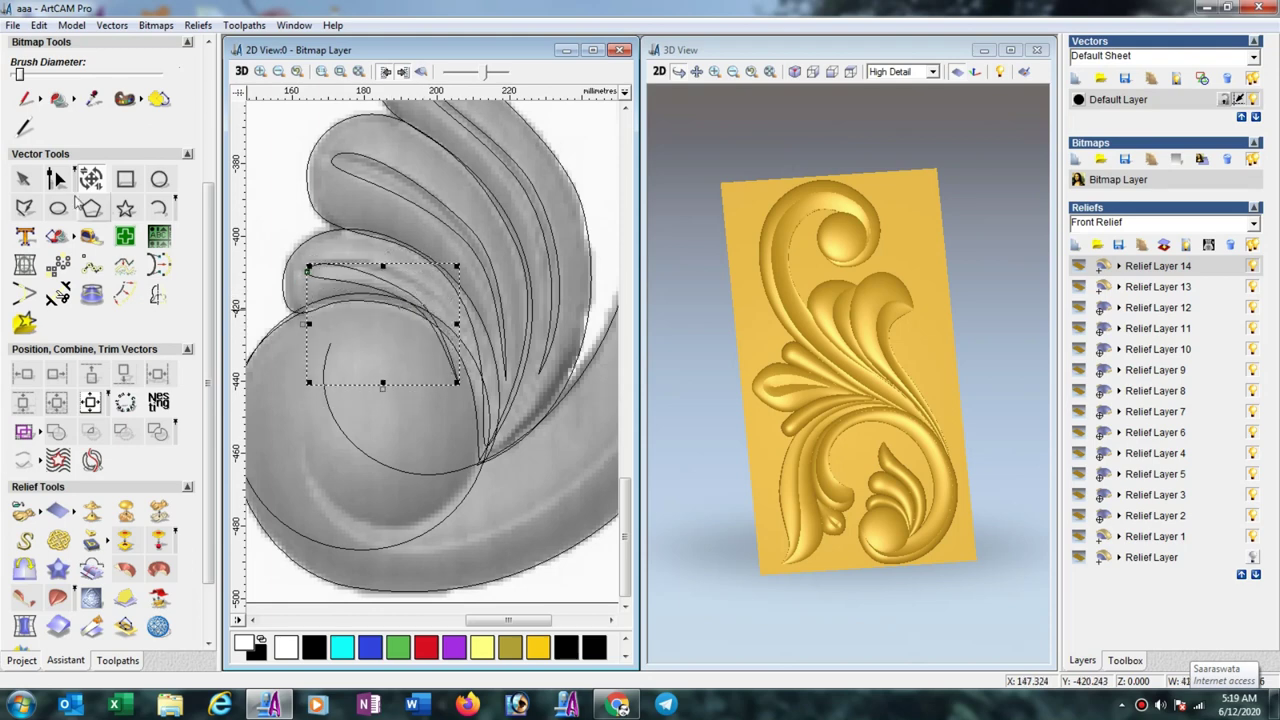
# Edit the rotated outline's nodes, extending its pointed end toward the stems and fitting its middle to the smaller lobe's groove.
pyautogui.click(55, 181)
pyautogui.click(459, 385)
pyautogui.moveTo(484, 363); pyautogui.dragTo(483, 359)
pyautogui.moveTo(409, 293)
pyautogui.mouseDown()
pyautogui.moveTo(413, 277)
pyautogui.moveTo(405, 288)
pyautogui.mouseUp()
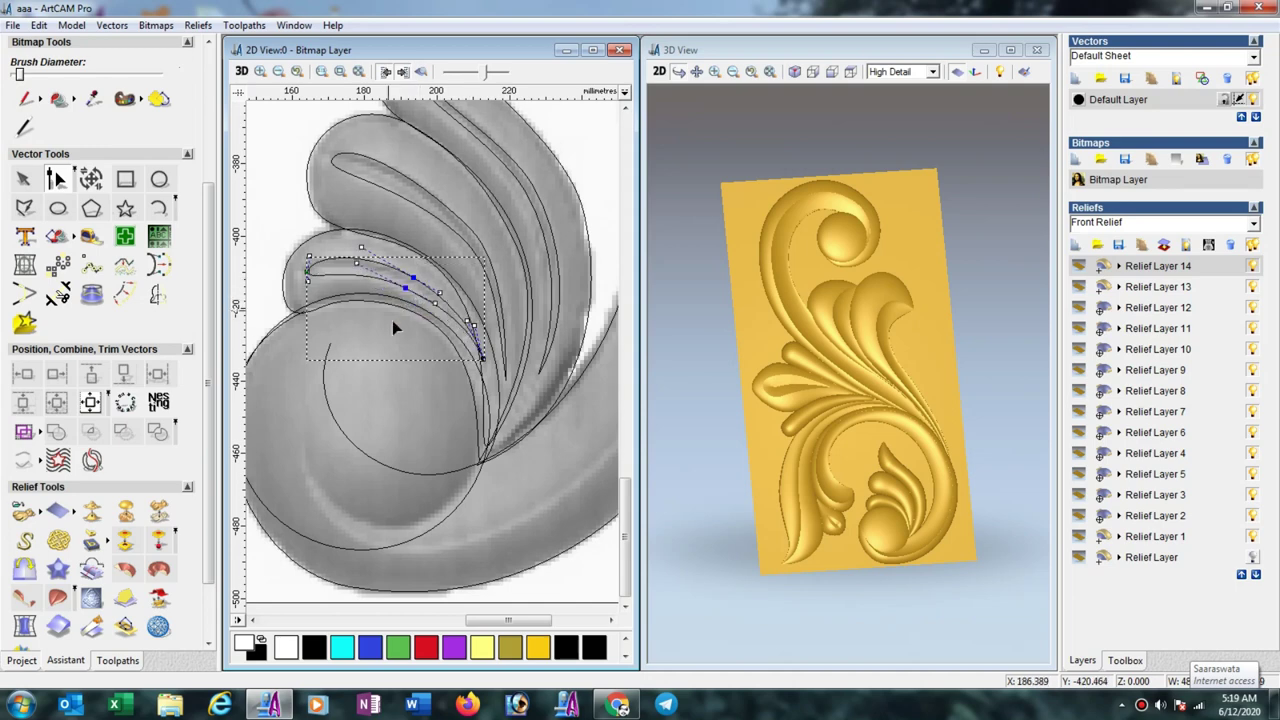
pyautogui.click(23, 179)
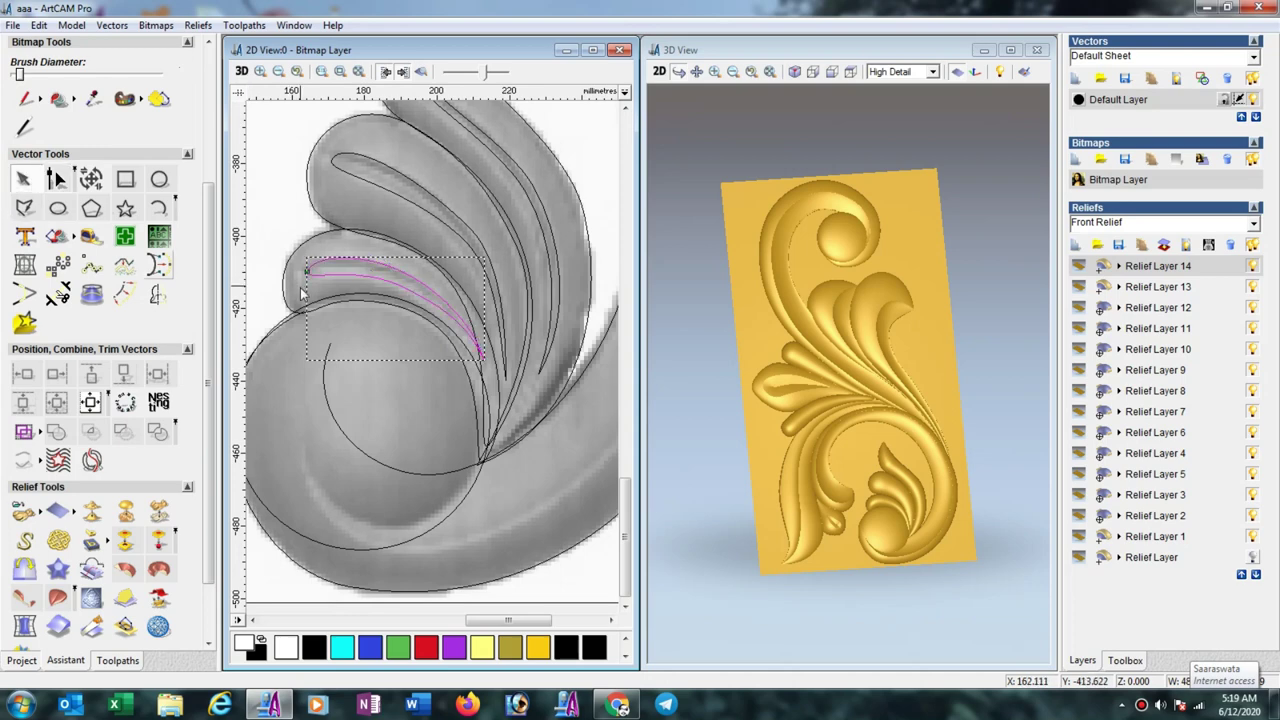
# Subtract a rounded 45-degree shape, scaled to a height of 5.0 mm, from the relief within the small leaf cluster's three groove outlines.
pyautogui.scroll(-2, 497, 270)
pyautogui.click(541, 378)
pyautogui.keyDown('shift'); pyautogui.click(516, 410); pyautogui.keyUp('shift')
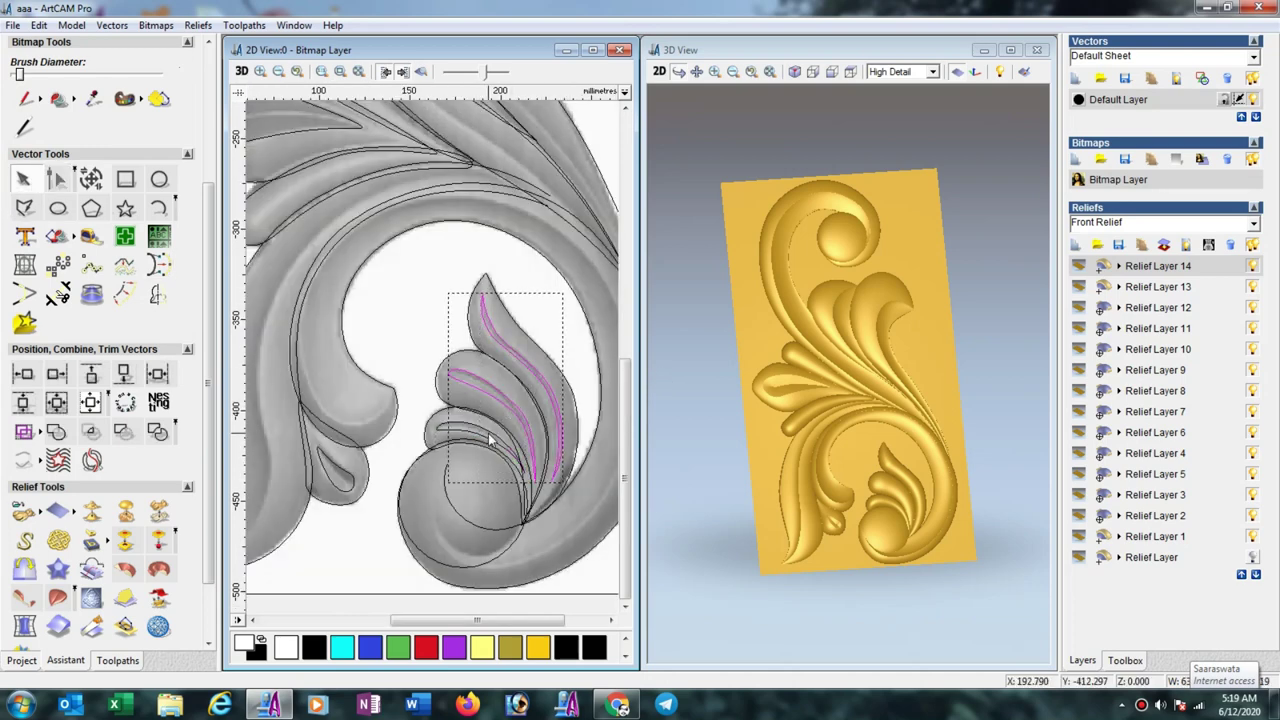
pyautogui.keyDown('shift'); pyautogui.click(490, 434); pyautogui.keyUp('shift')
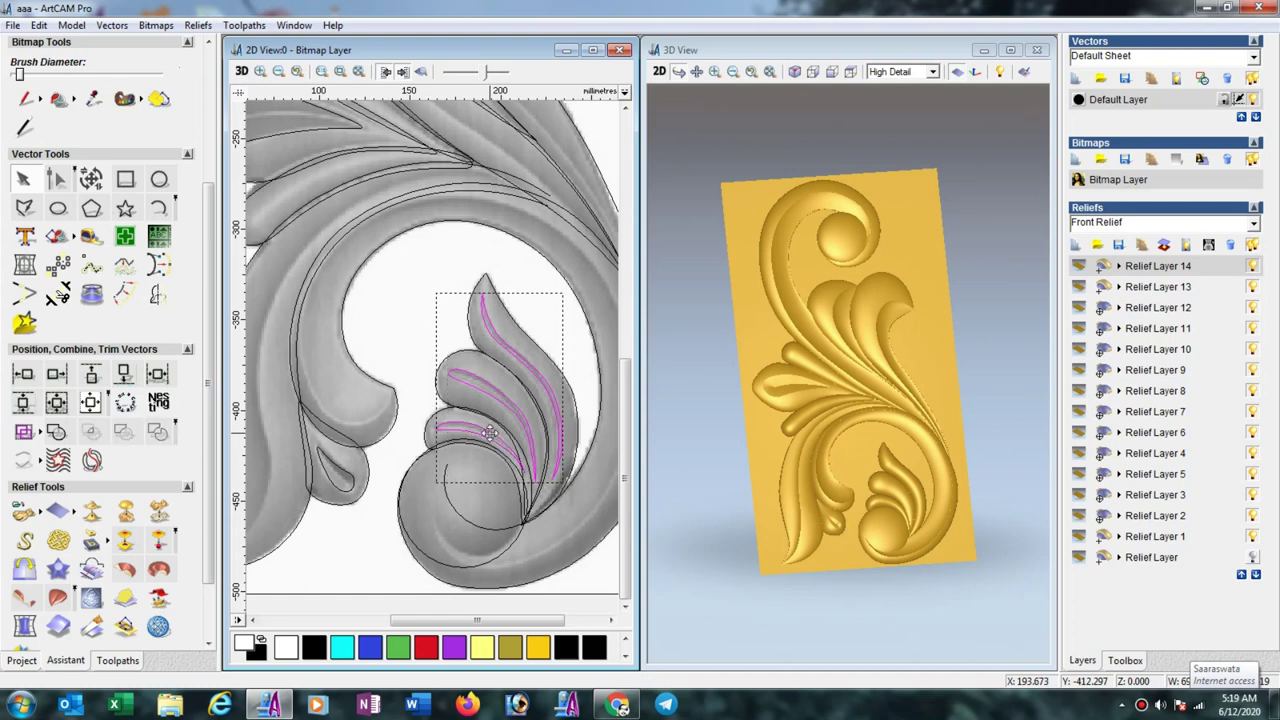
pyautogui.rightClick(490, 432)
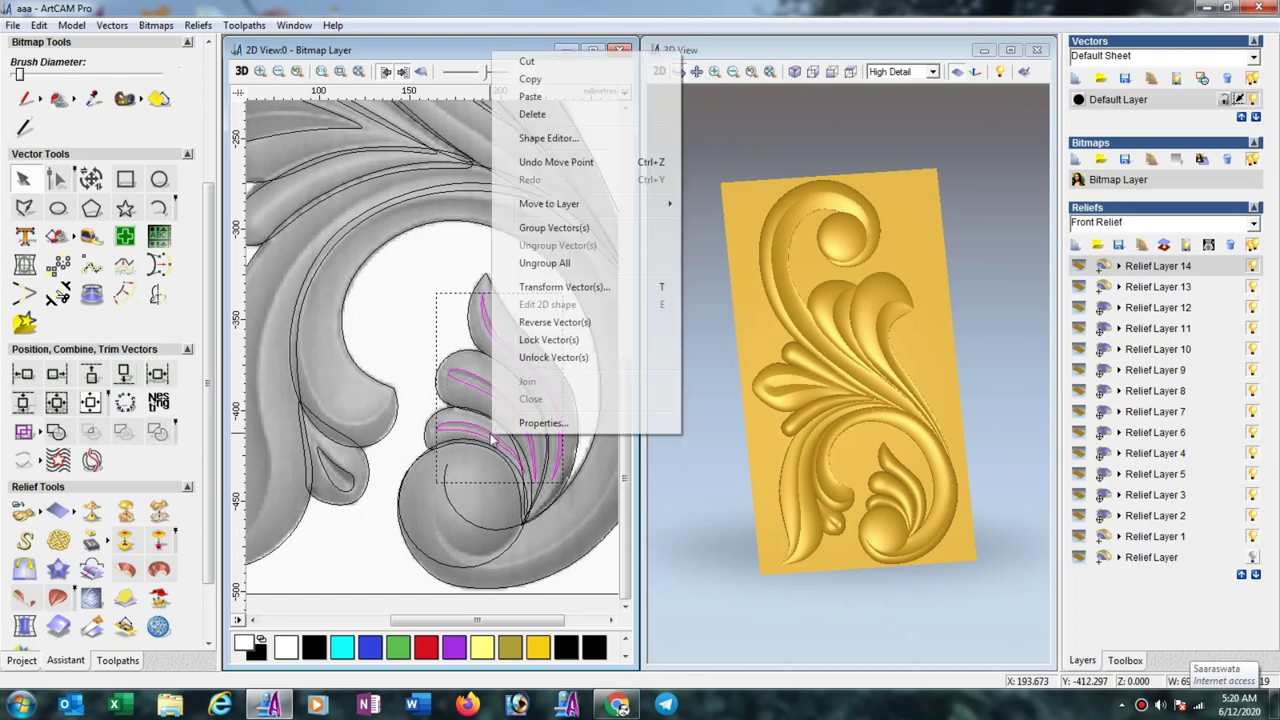
pyautogui.click(557, 152)
pyautogui.click(525, 224)
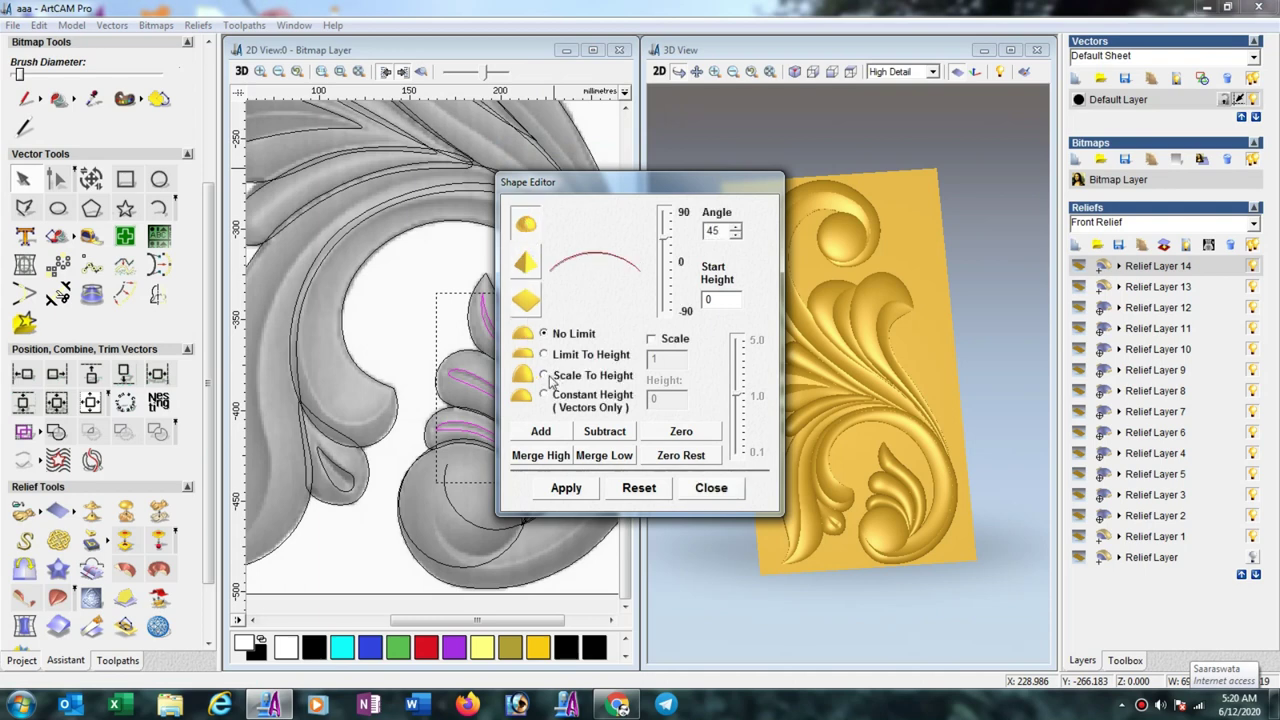
pyautogui.click(544, 375)
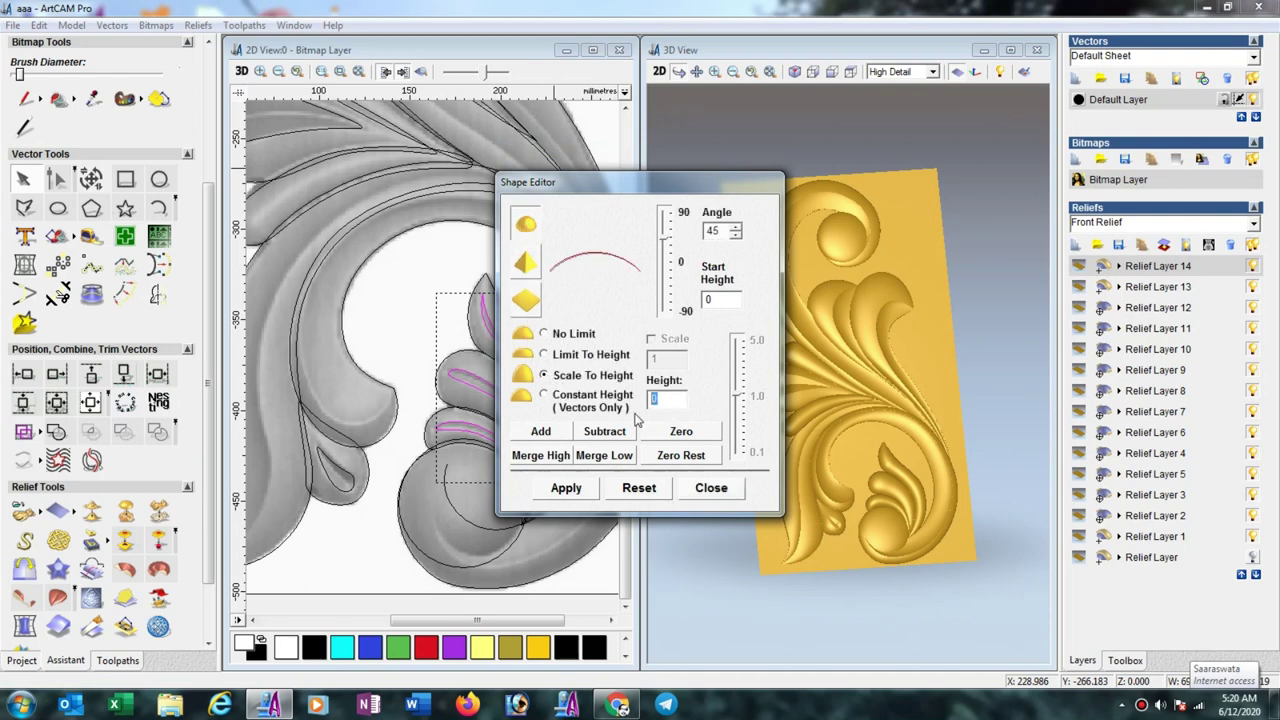
pyautogui.click(617, 437)
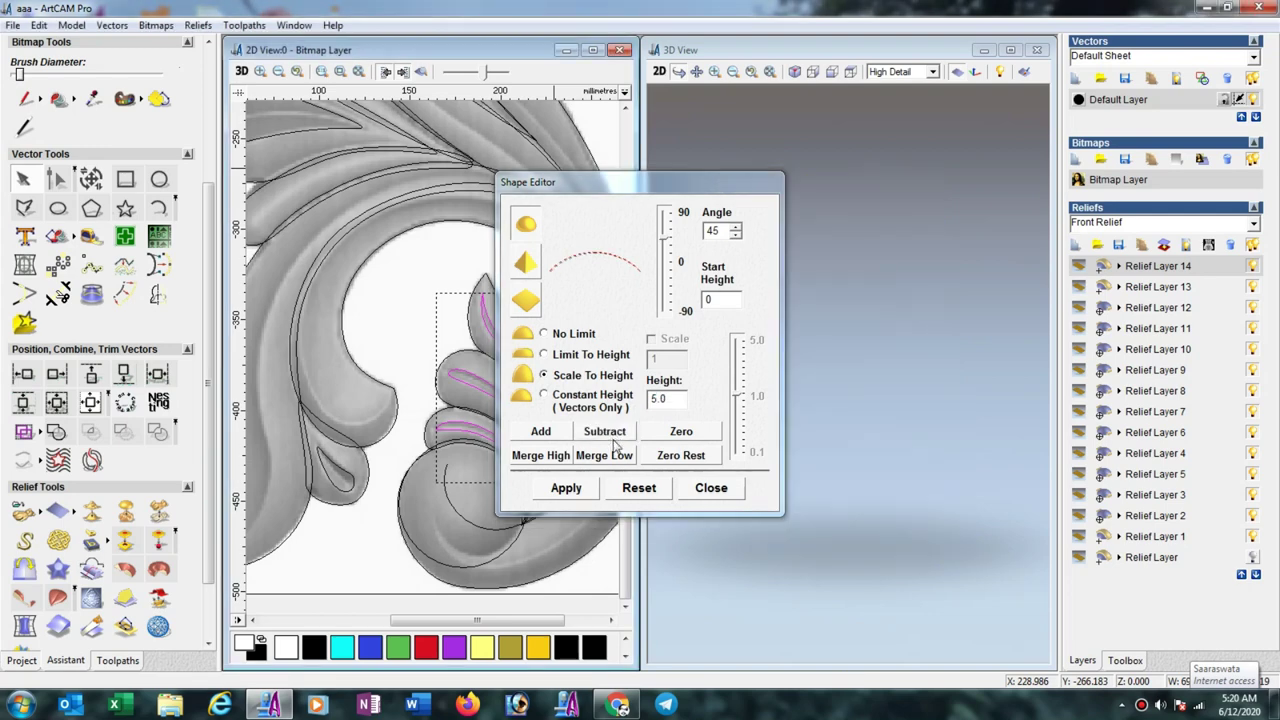
pyautogui.click(711, 487)
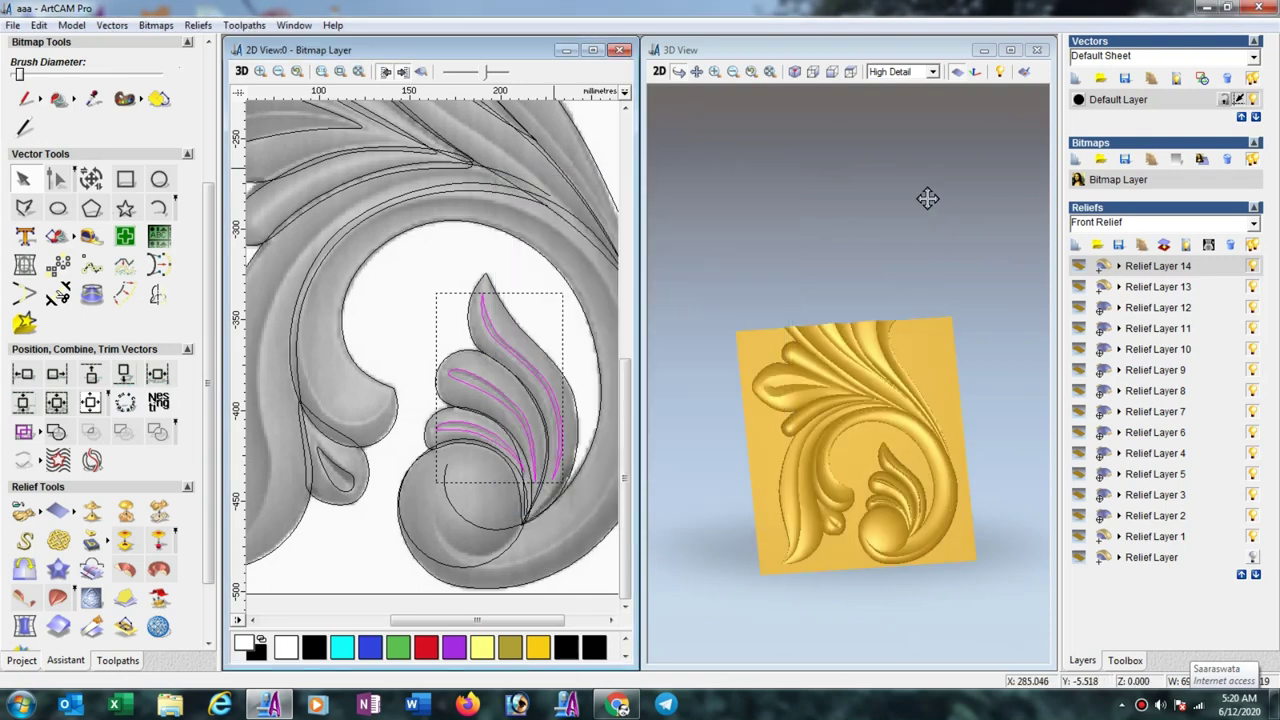
# Maximize the 3D view and examine the ornament's carved relief from several angles.
pyautogui.click(1010, 49)
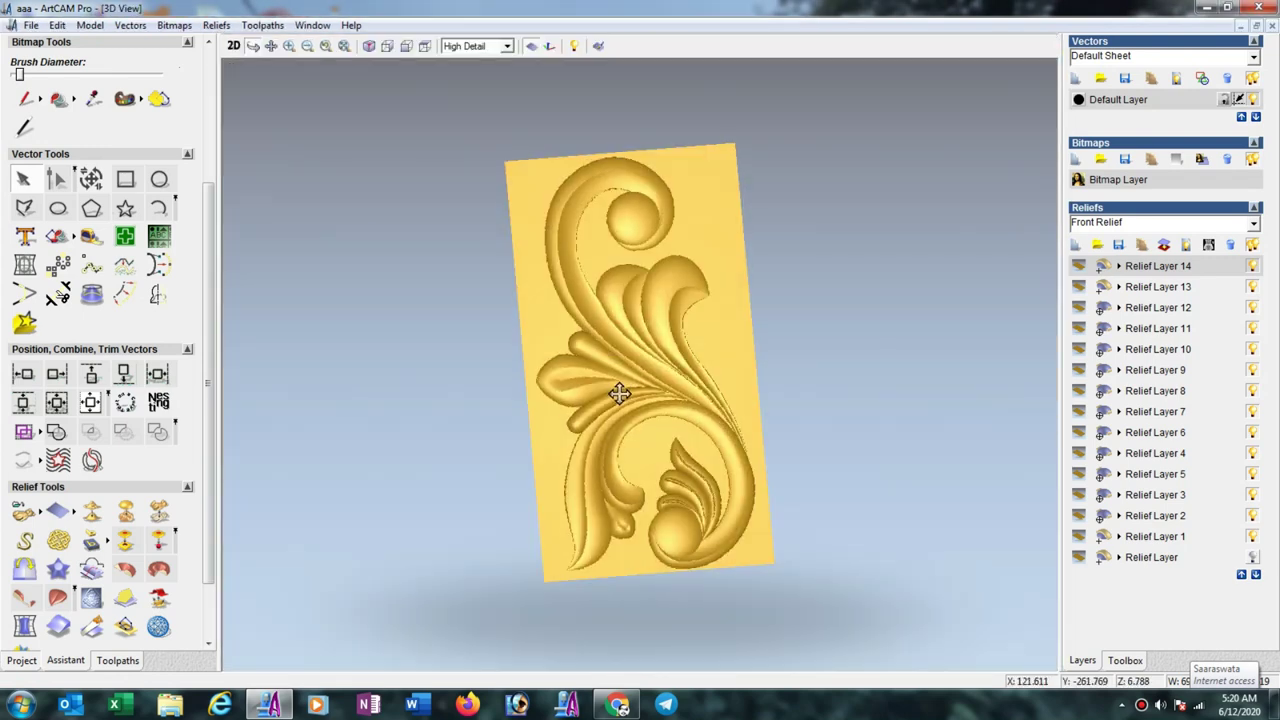
pyautogui.moveTo(618, 396); pyautogui.dragTo(609, 402)
pyautogui.moveTo(803, 519); pyautogui.dragTo(791, 528)
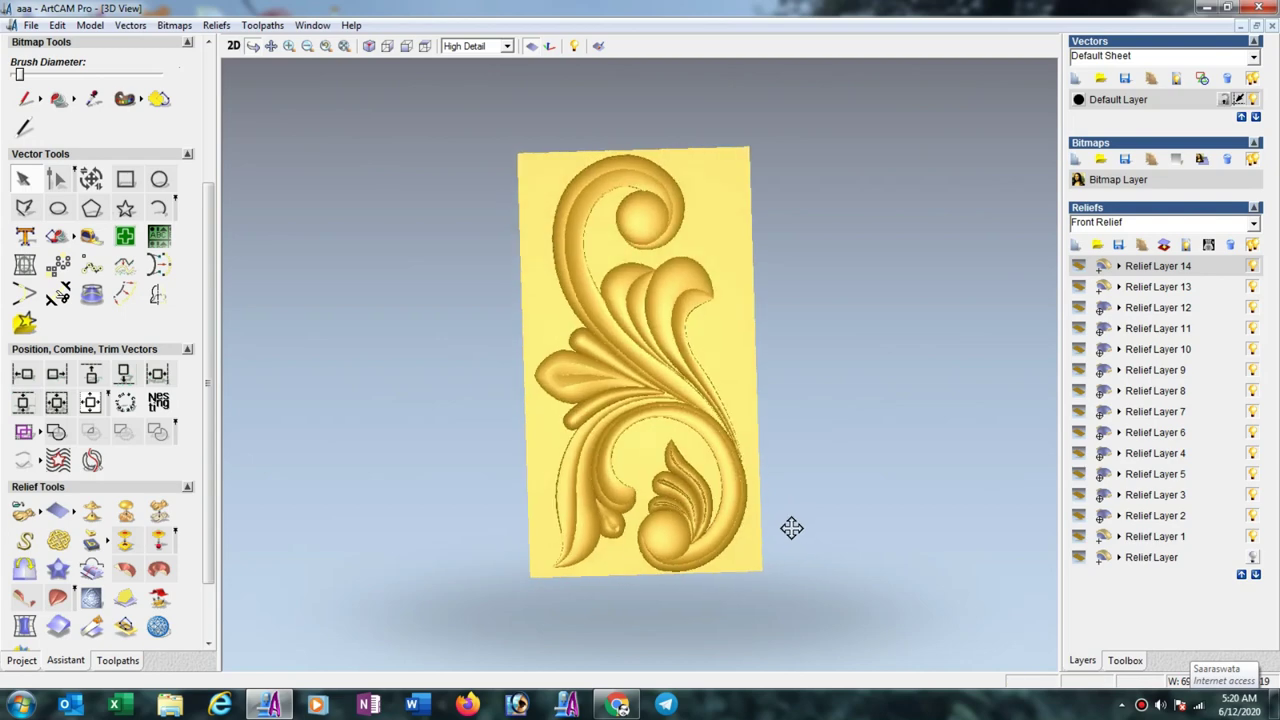
pyautogui.moveTo(787, 342); pyautogui.dragTo(791, 345)
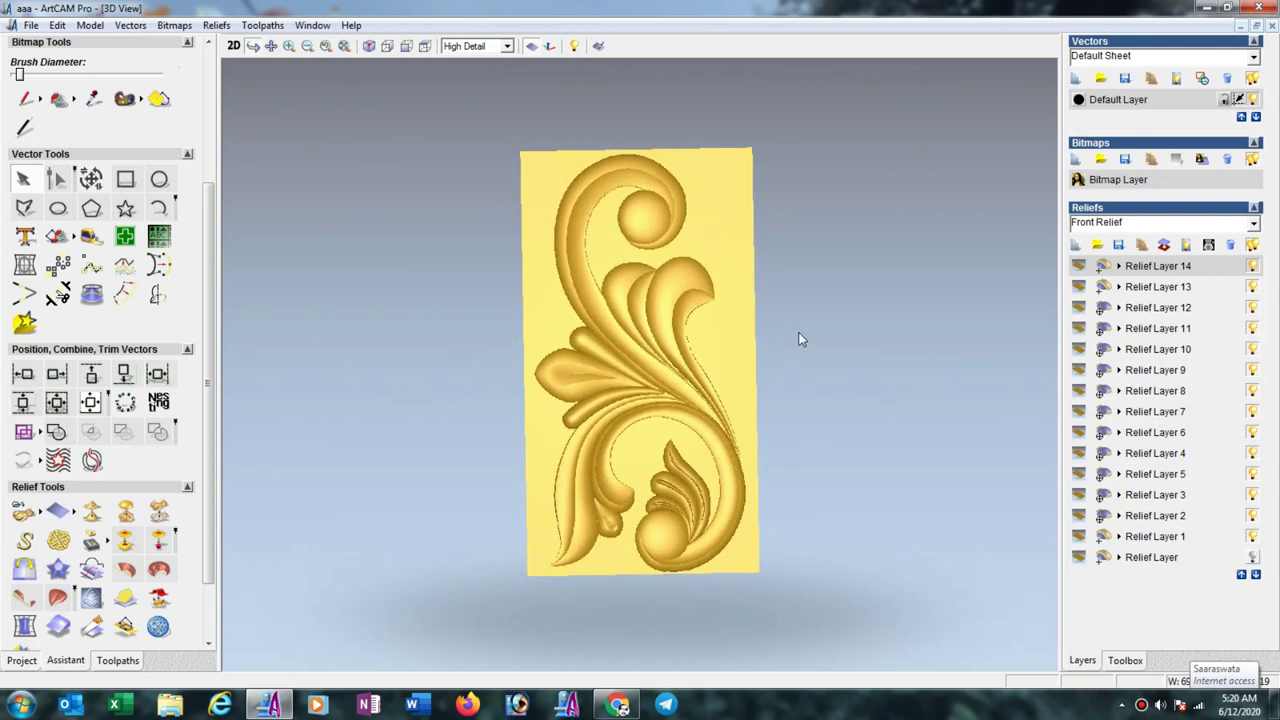
pyautogui.moveTo(697, 434); pyautogui.dragTo(743, 391)
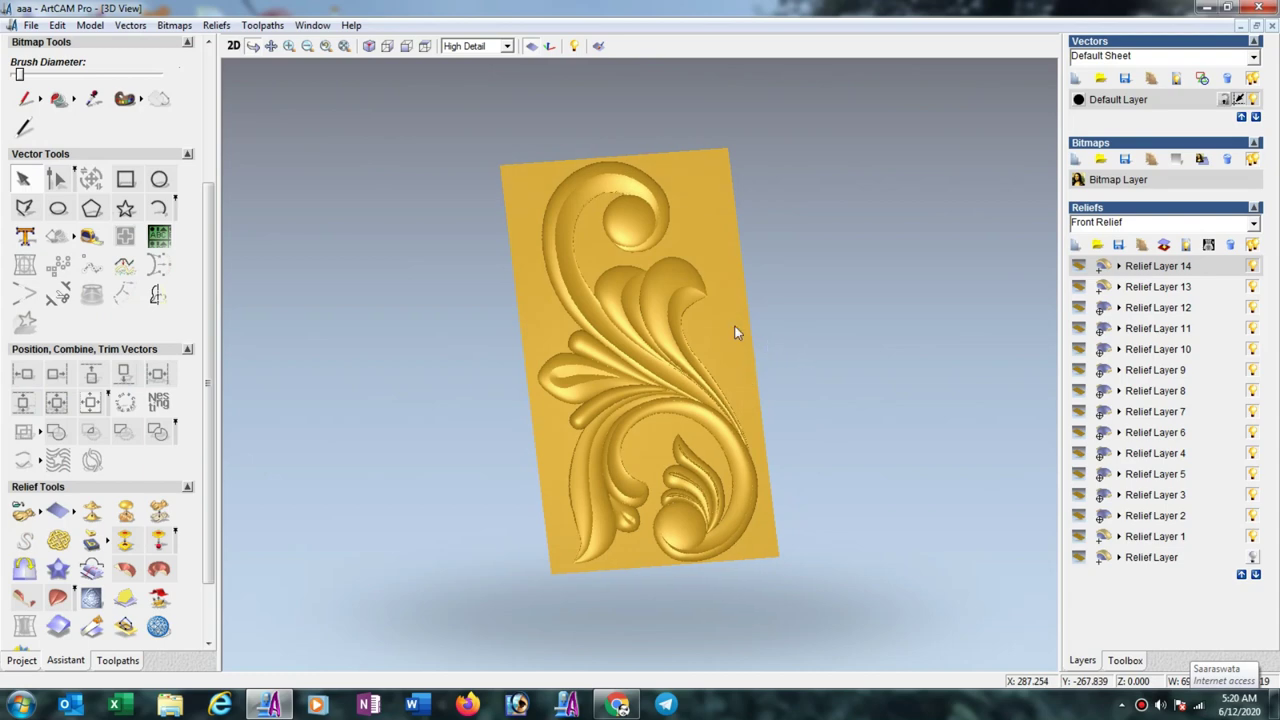